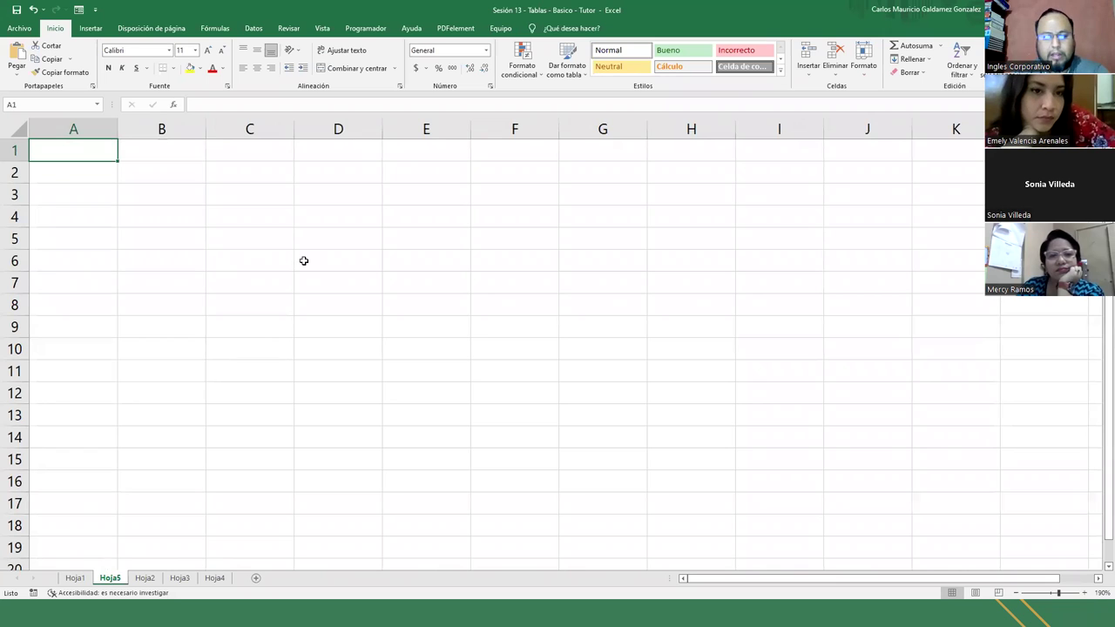
Step: Enter the column headers NombreProducto, Precio and Stock in cells A1 to C1
text(NombrePro)
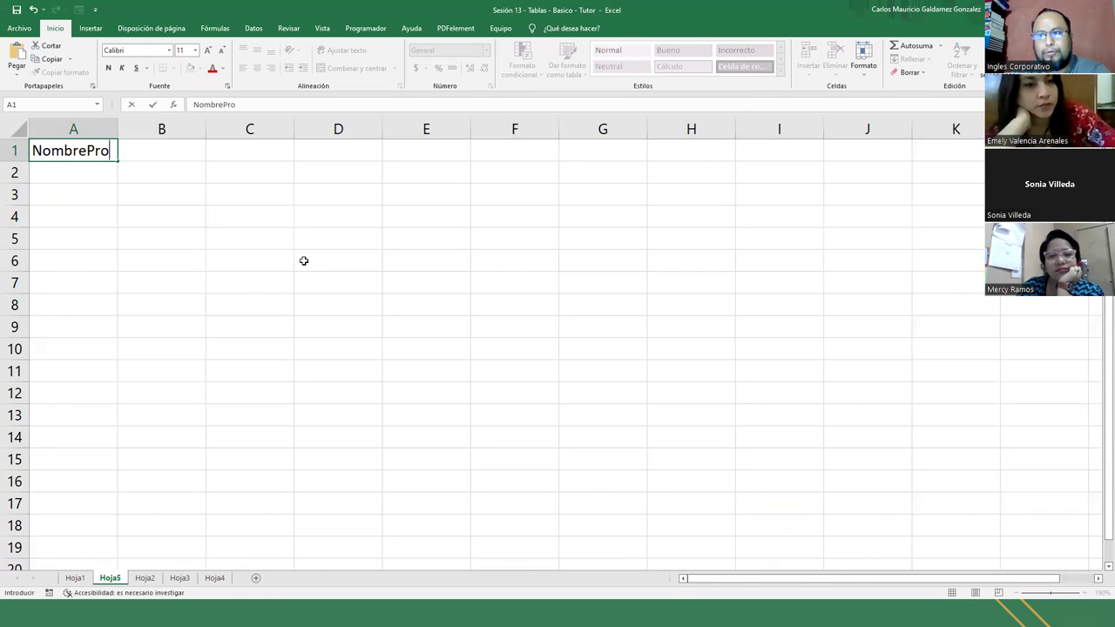
text(ducto)
key(Tab)
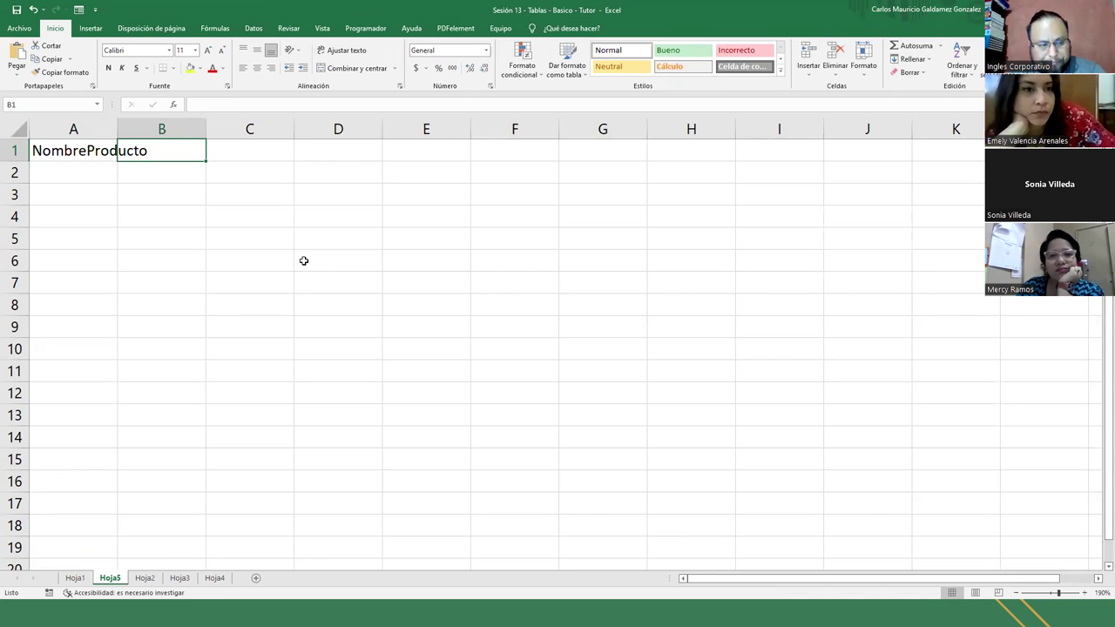
text(Precio)
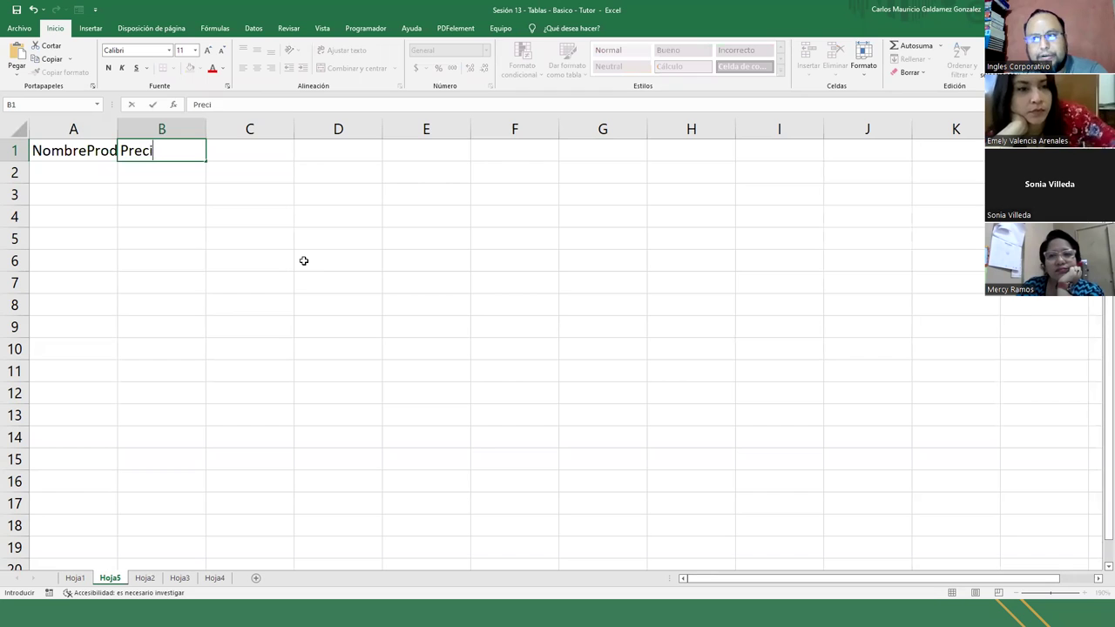
key(Tab)
text(Stock)
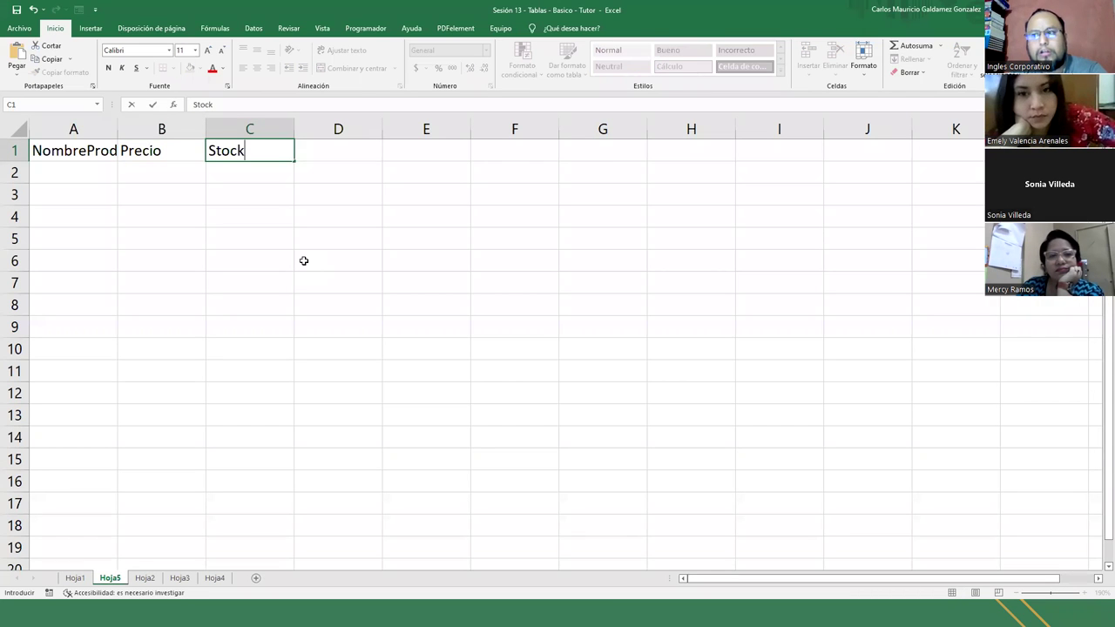
key(Tab)
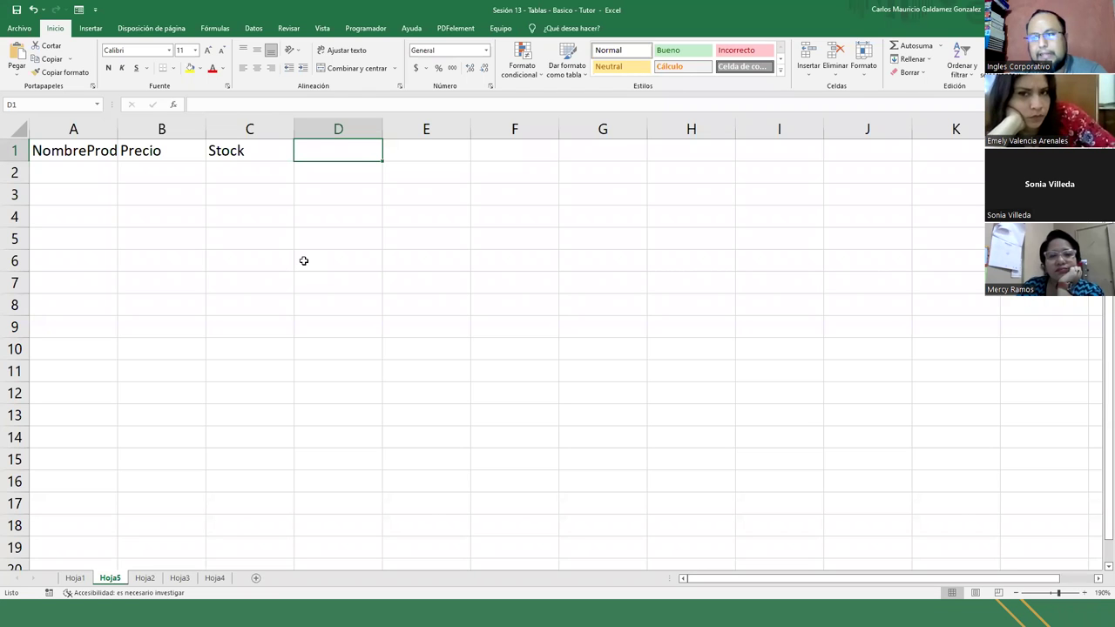
Step: Enter the headers Ps/Cont, Precio/Venta and Tipo in cells D1 to F1
text(Ps/)
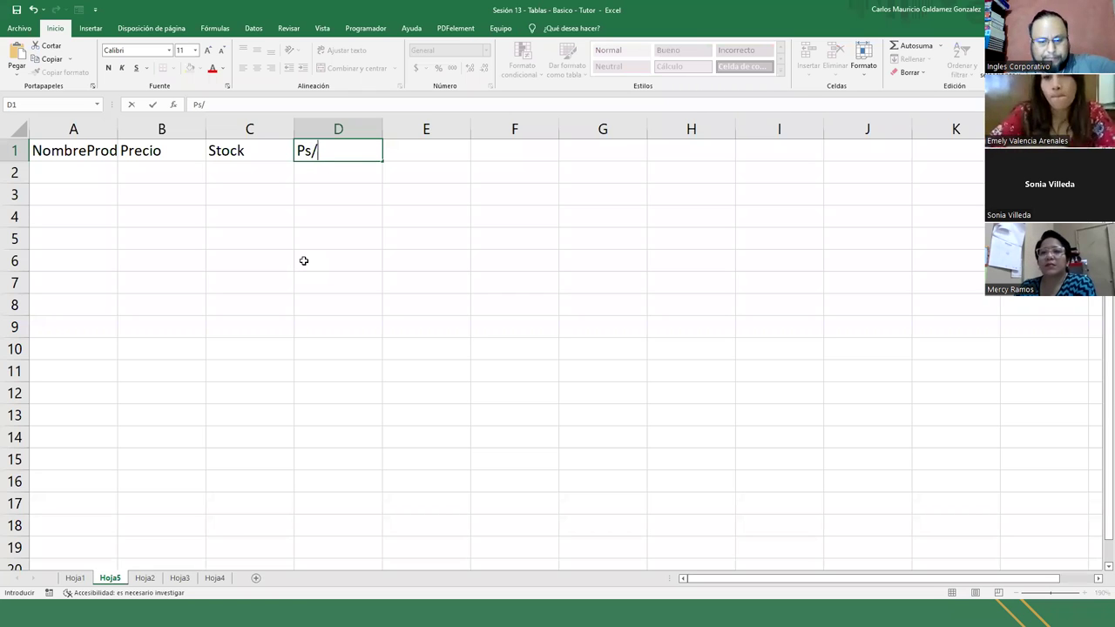
text(Cont)
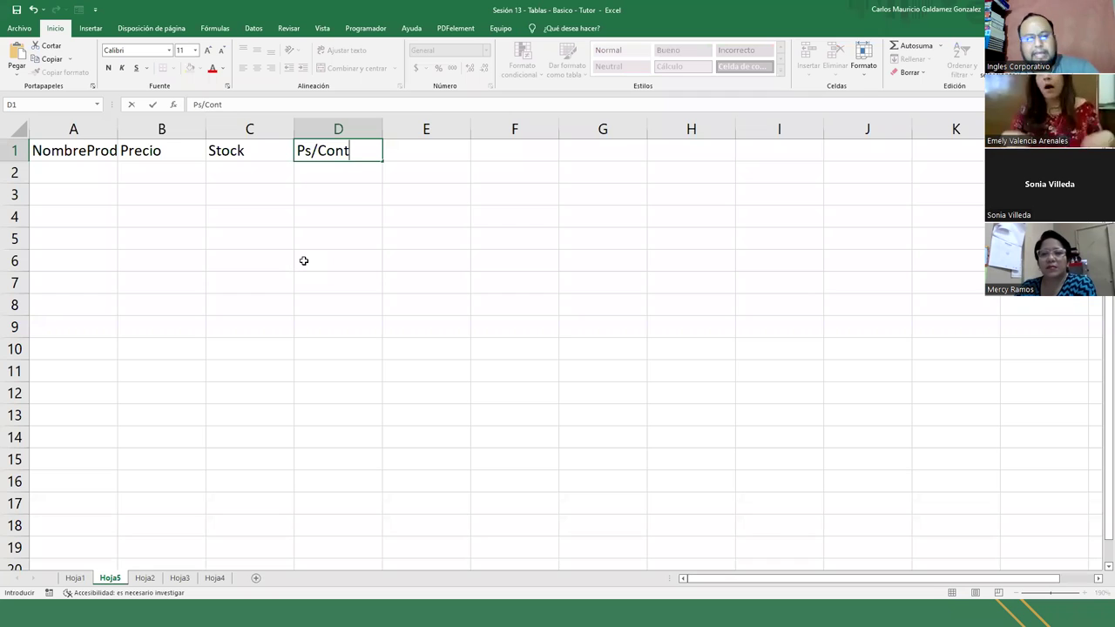
key(Tab)
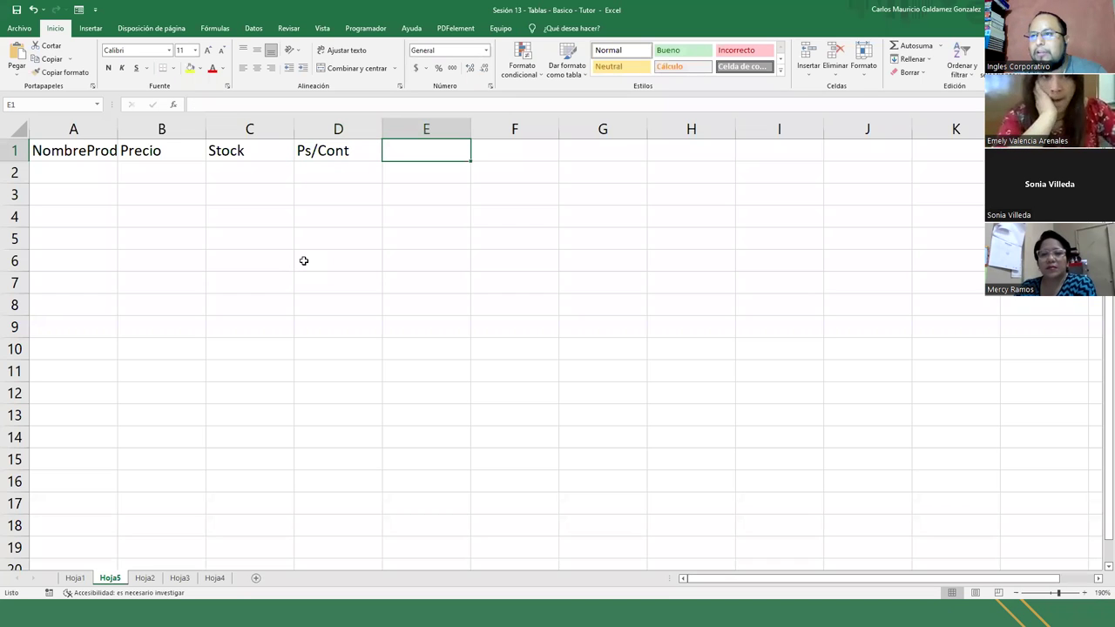
text(Precio&)
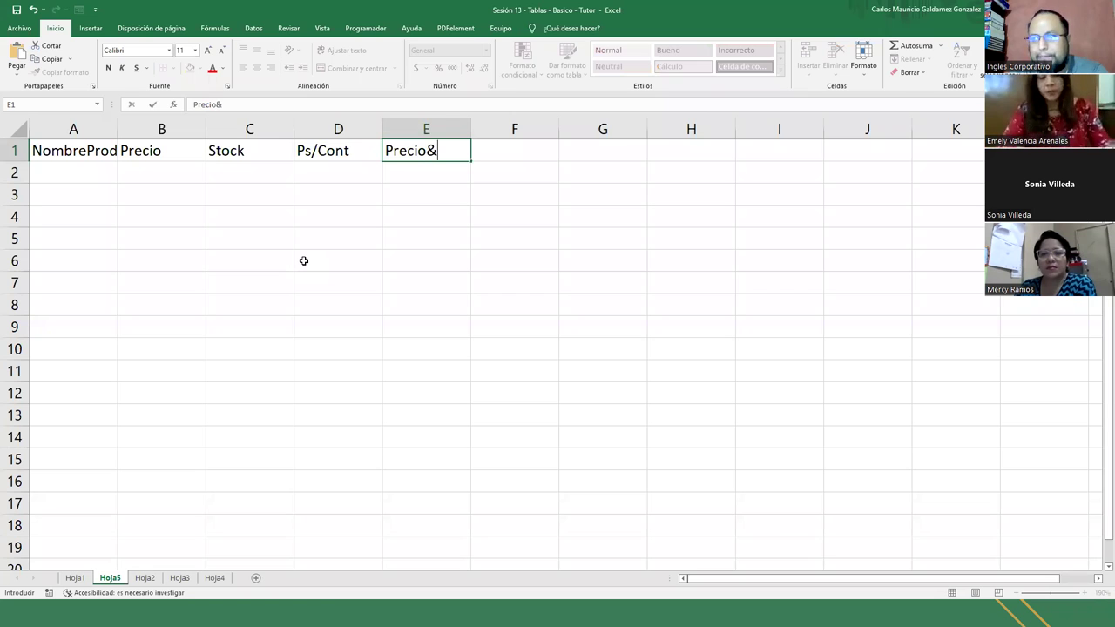
key(BackSpace)
text(/)
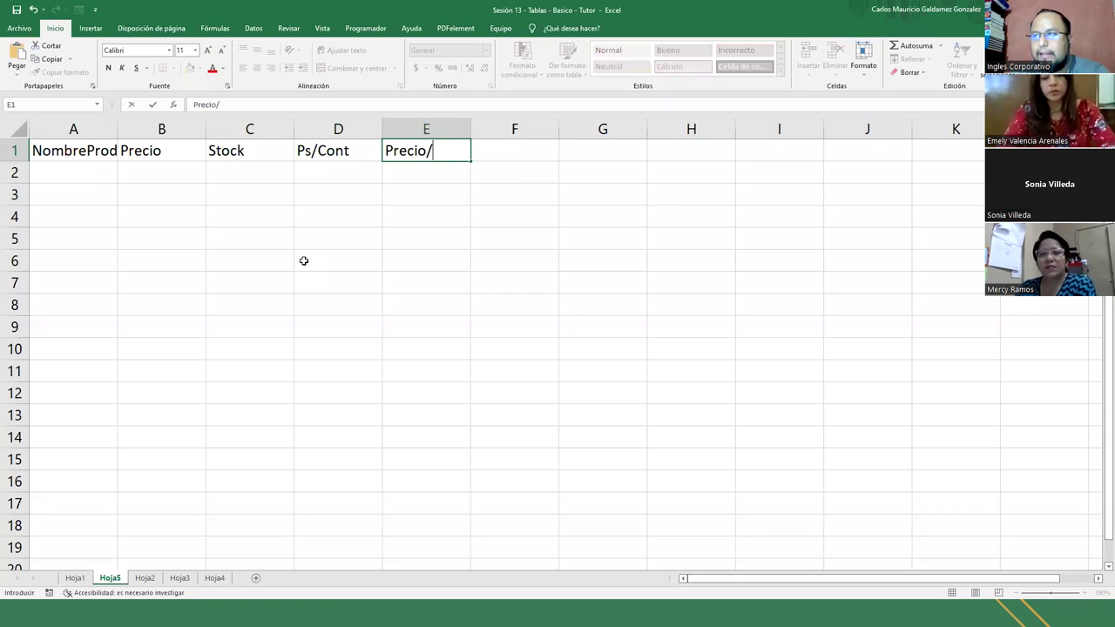
text(Venta)
key(Tab)
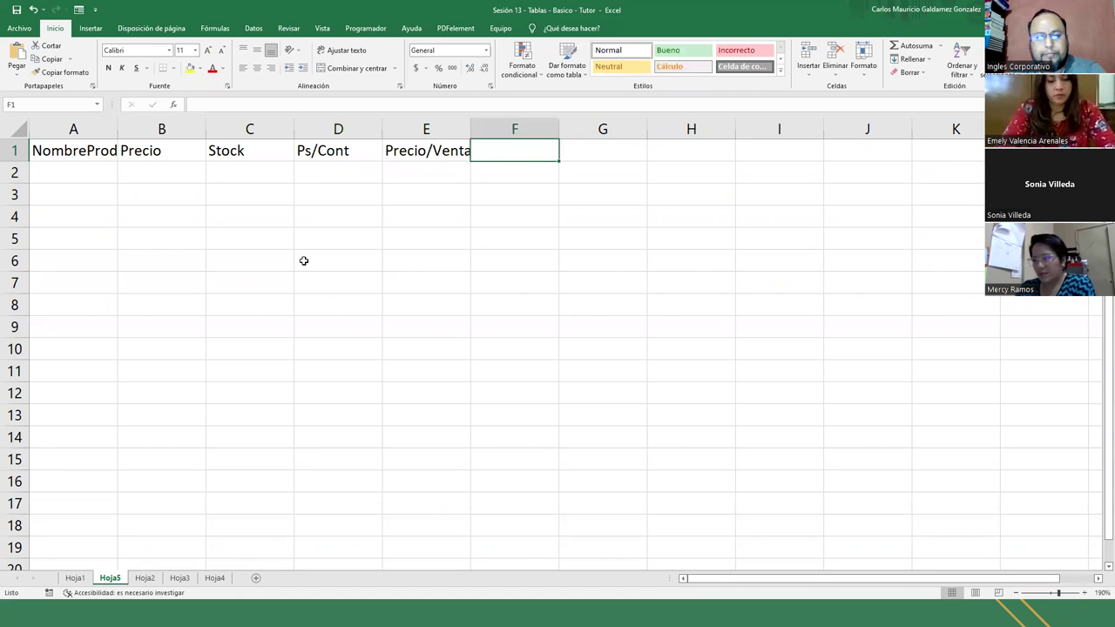
text(Tipo)
key(Tab)
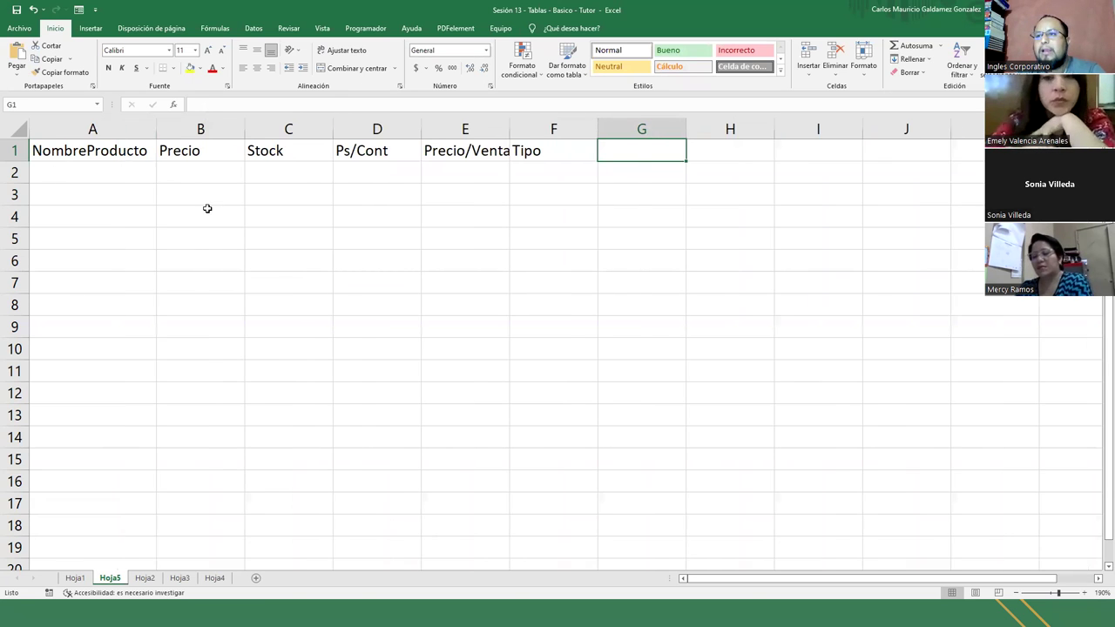
Step: Widen columns A and E to fit their headers and slightly narrow the Tipo column
double_click(118, 129)
drag(107, 148, 520, 123)
double_click(607, 129)
drag(557, 129, 603, 129)
click(151, 233)
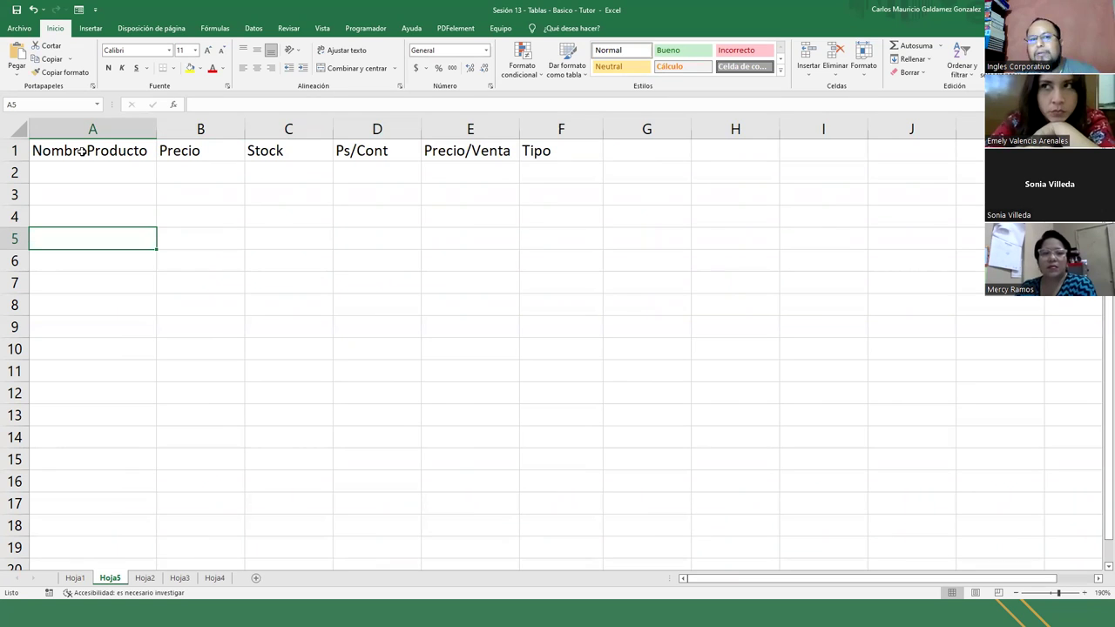
Step: Apply all borders to the range A1:F11, covering the header row and ten data rows
drag(81, 151, 558, 261)
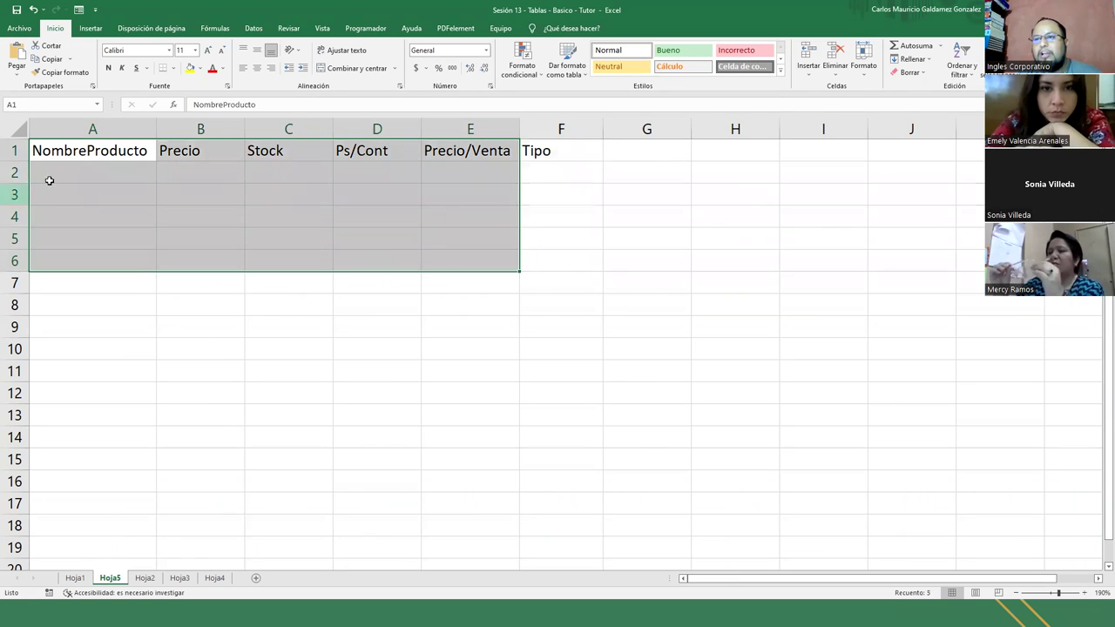
click(53, 169)
double_click(43, 166)
drag(44, 147, 537, 364)
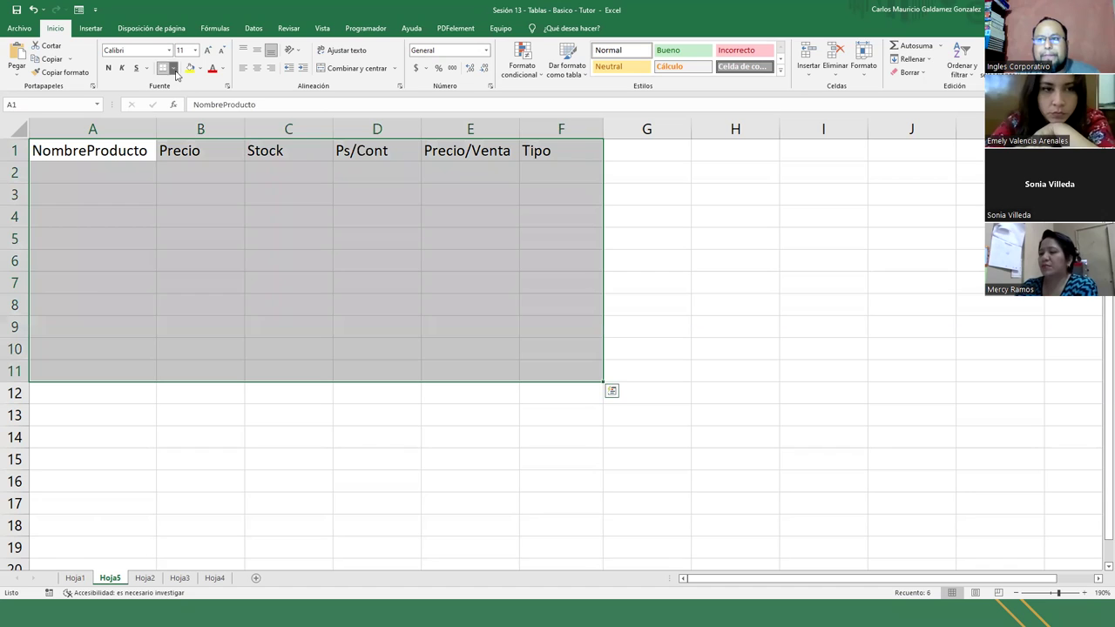
click(172, 68)
click(183, 183)
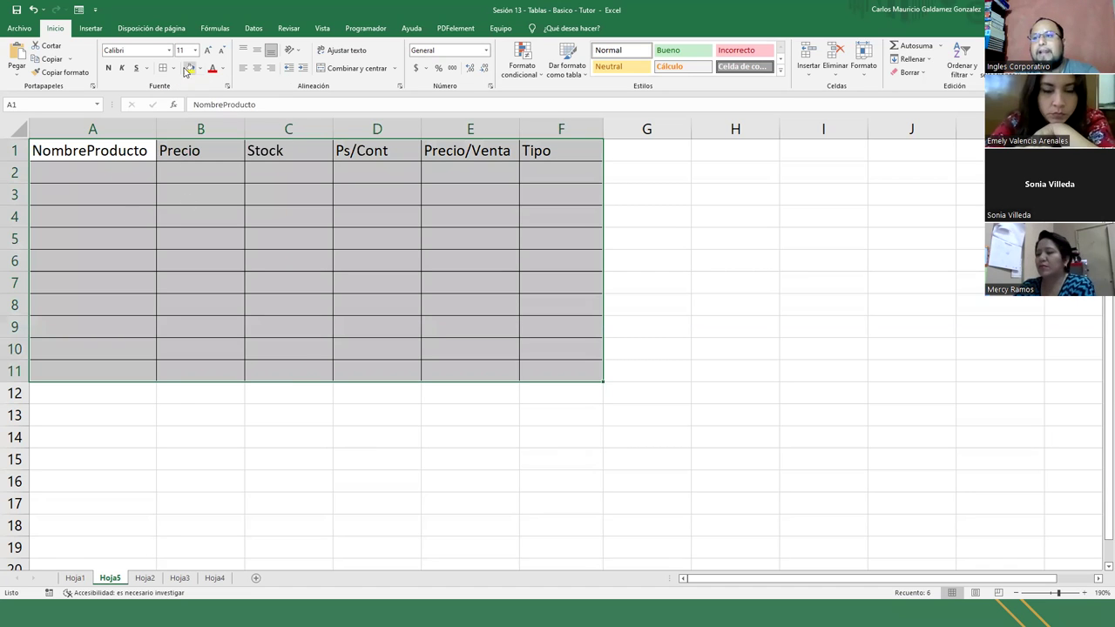
click(128, 187)
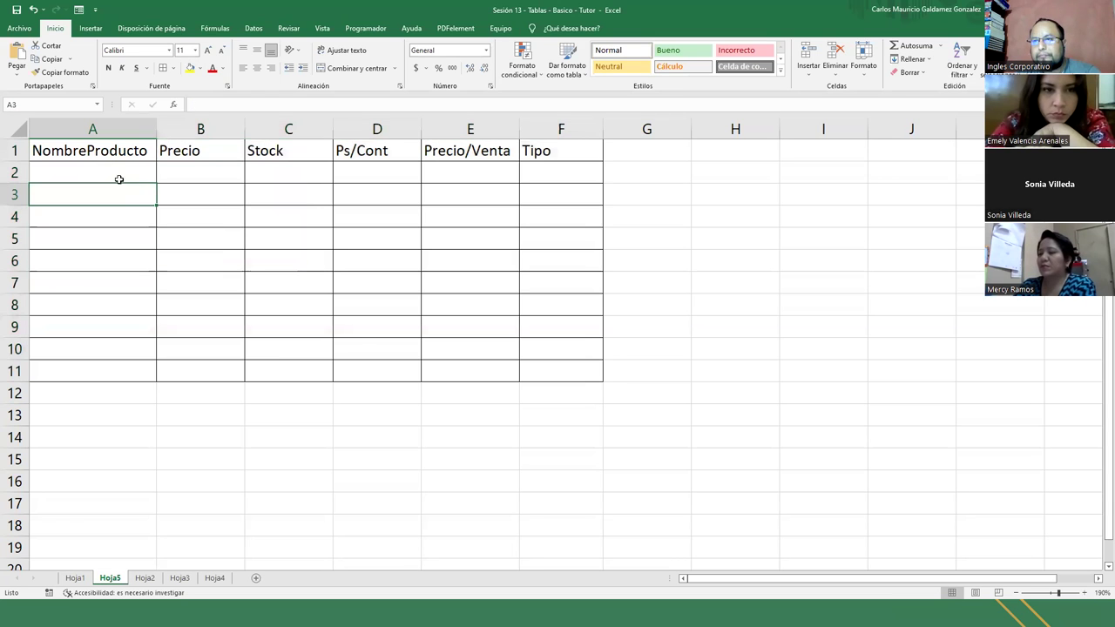
Step: Insert a new column before NombreProducto and give it the header Items in A1
click(39, 130)
right_click(39, 130)
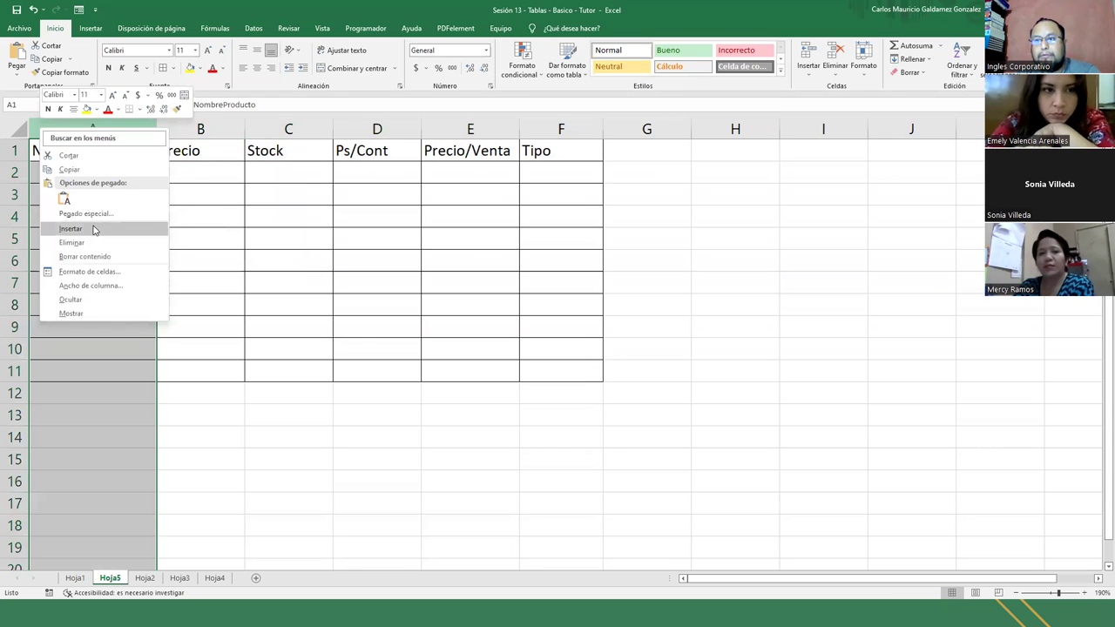
click(92, 228)
click(74, 150)
text(Itmes)
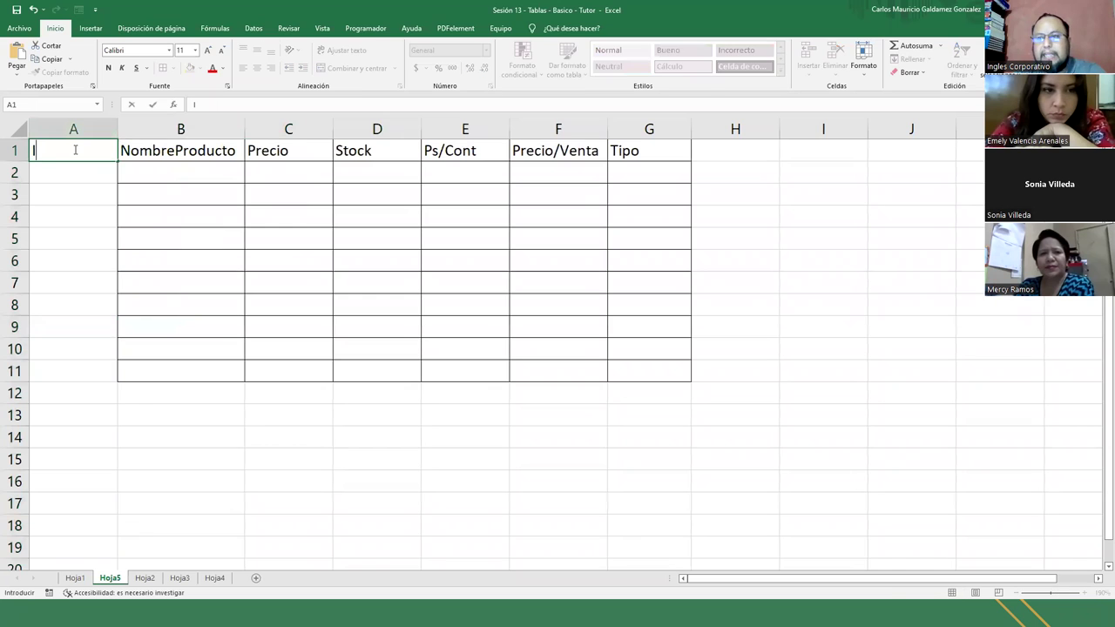
key(BackSpace)
key(BackSpace)
key(BackSpace)
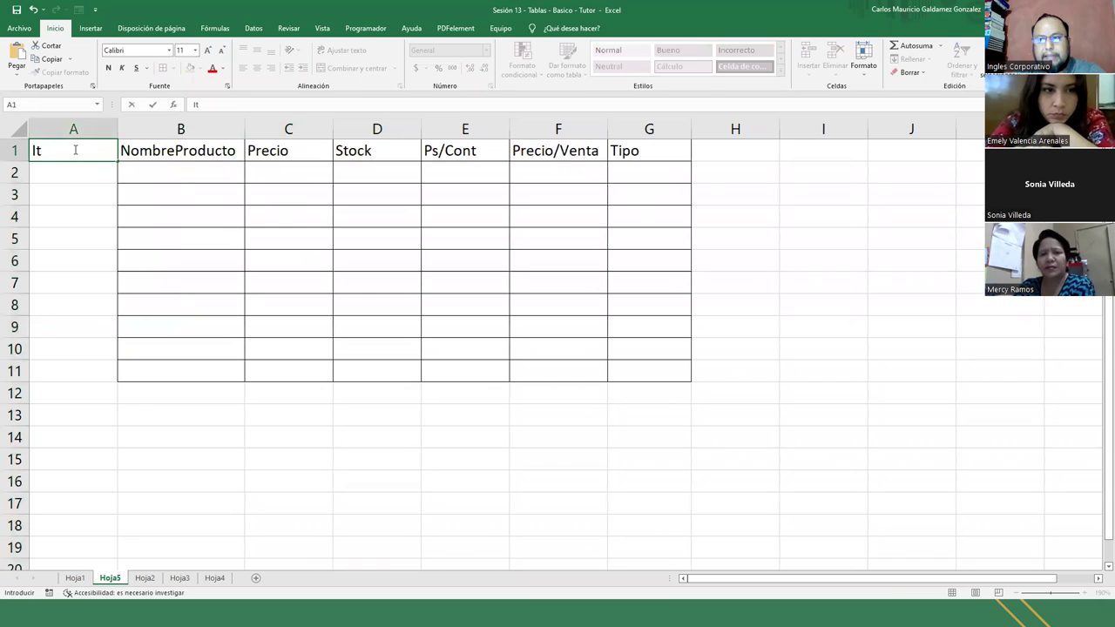
text(ems)
key(Return)
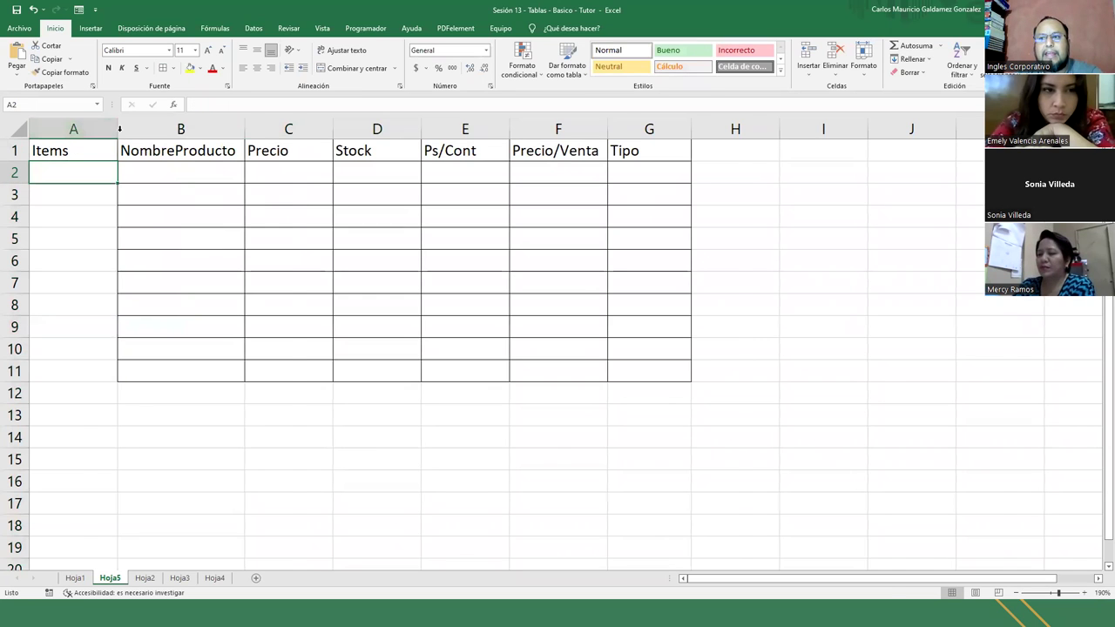
Step: Fit the Items column to its header width and apply all borders to A1:A11
double_click(118, 131)
drag(53, 151, 54, 369)
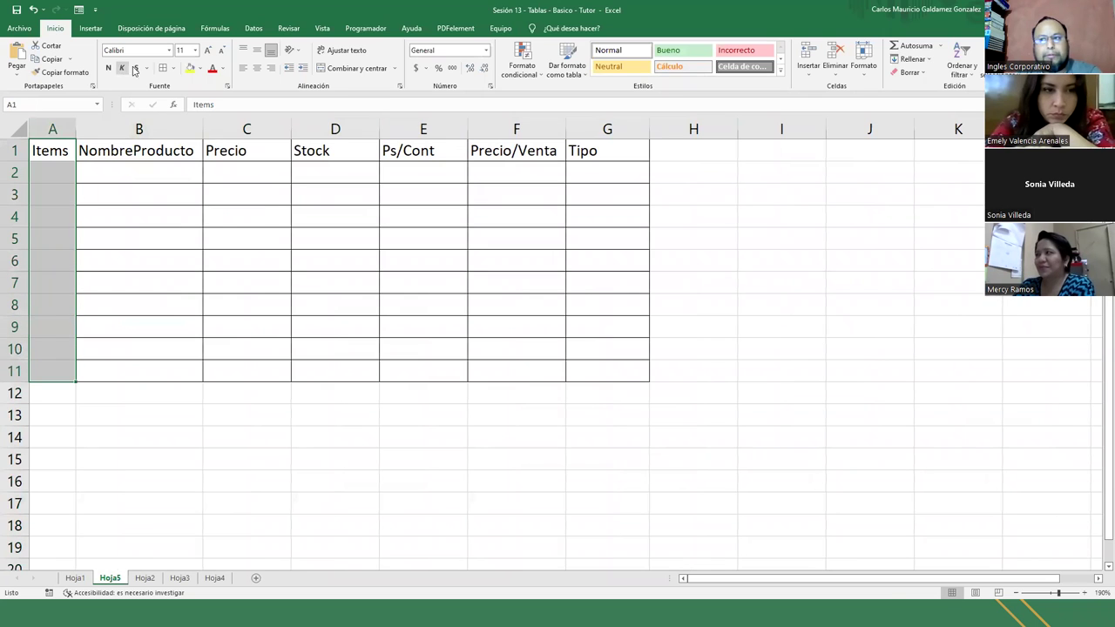
click(50, 170)
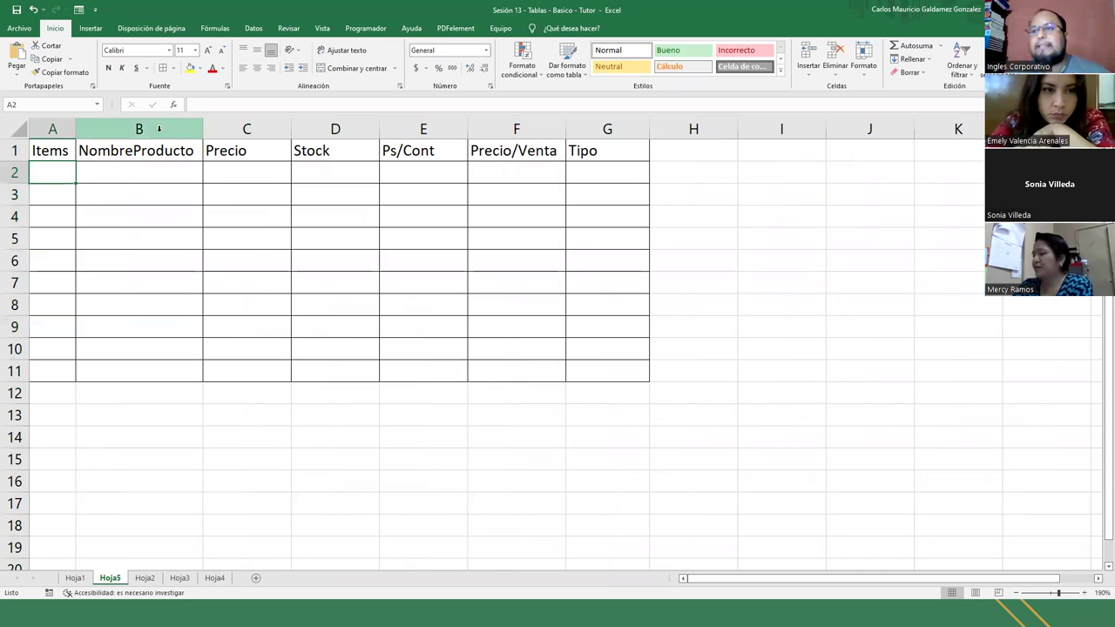
Step: Number the first five item rows 1 to 5 in cells A2 to A6
text(1)
key(Return)
text(2)
key(Return)
text(3 4)
key(Return)
text(5)
key(Return)
Step: Enter 5, 6, 7, 8, 9 and 10 in cells A7 to A12
text(5)
key(Return)
text(6)
key(Return)
text(7 8)
key(Return)
text(9)
key(Return)
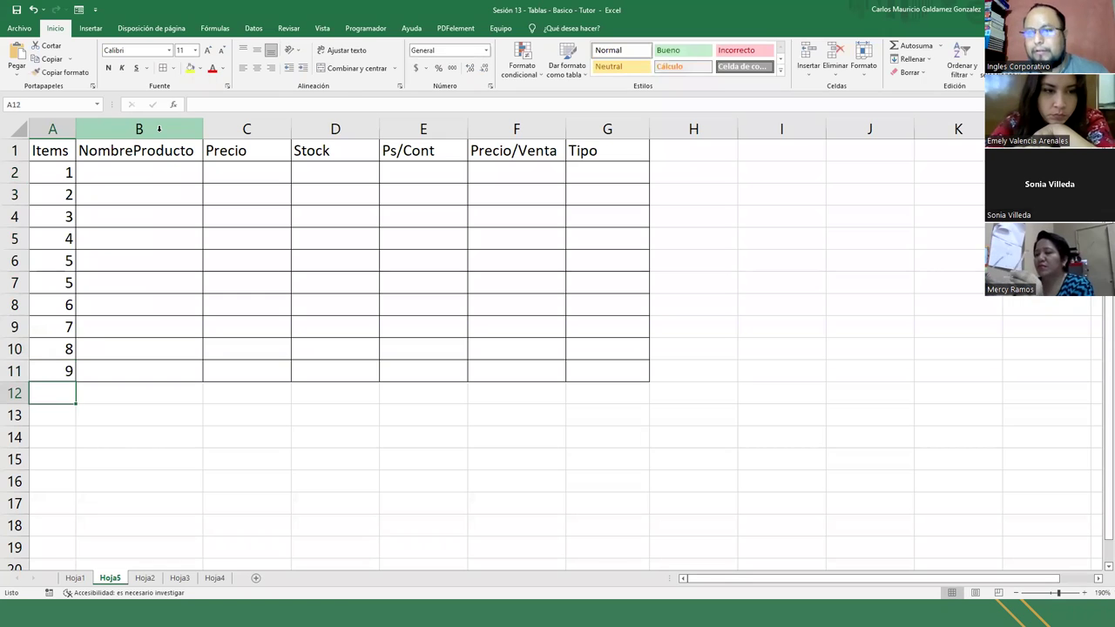
text(10)
key(Return)
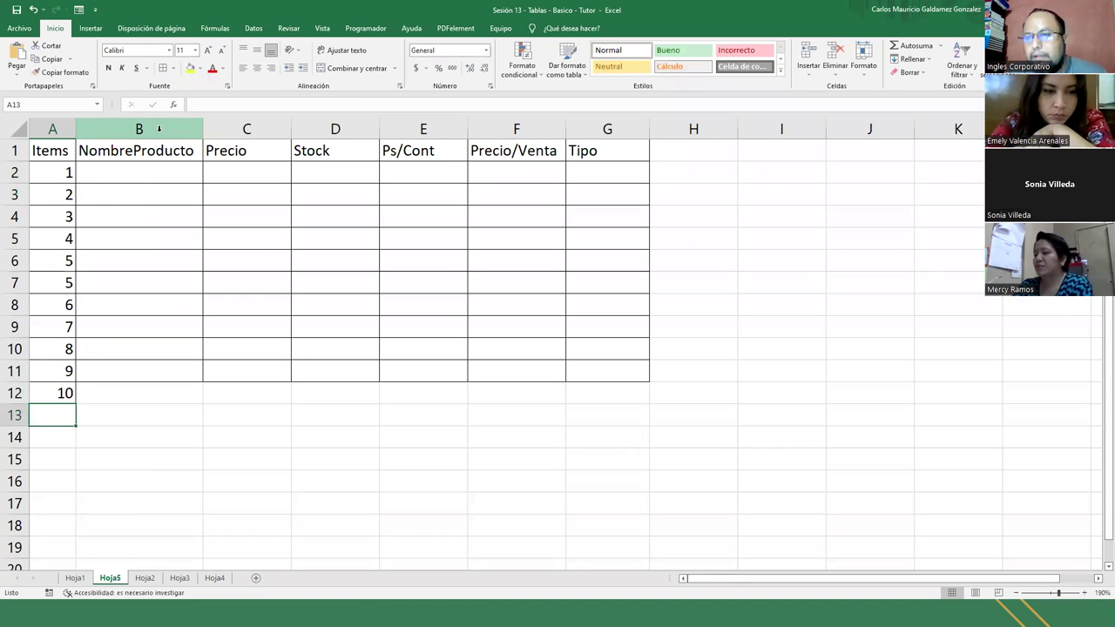
drag(50, 365, 609, 372)
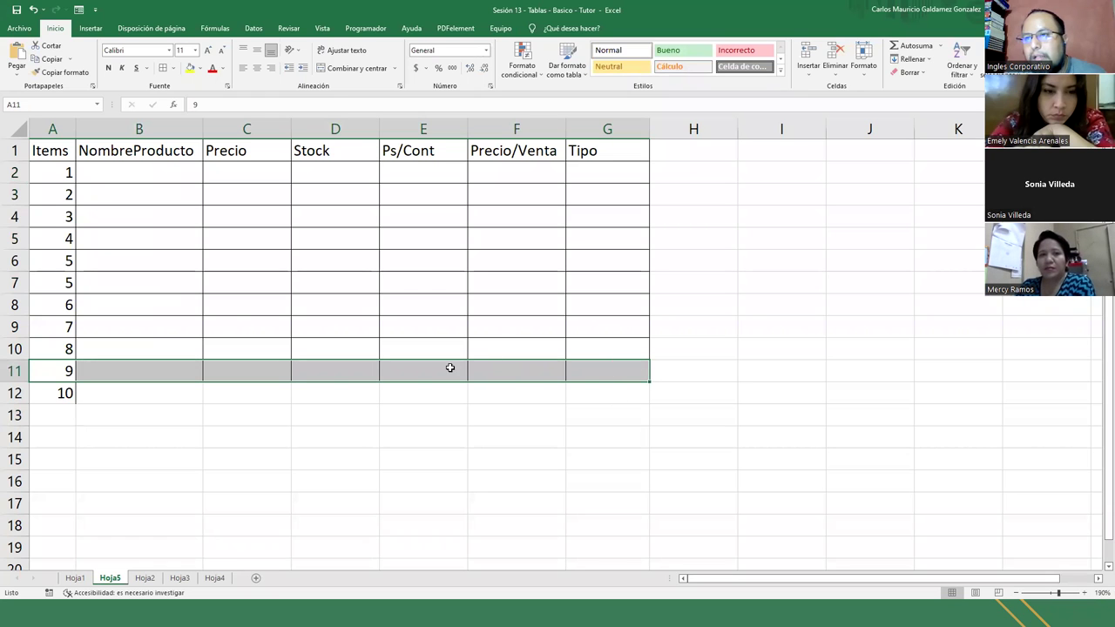
Step: Renumber cells A7 to A11 as 6 to 10 and clear the extra number in A12
click(53, 279)
text(6)
key(Return)
text(7)
key(Return)
text(8)
key(Return)
text(9)
key(Return)
text(10)
key(Return)
key(Delete)
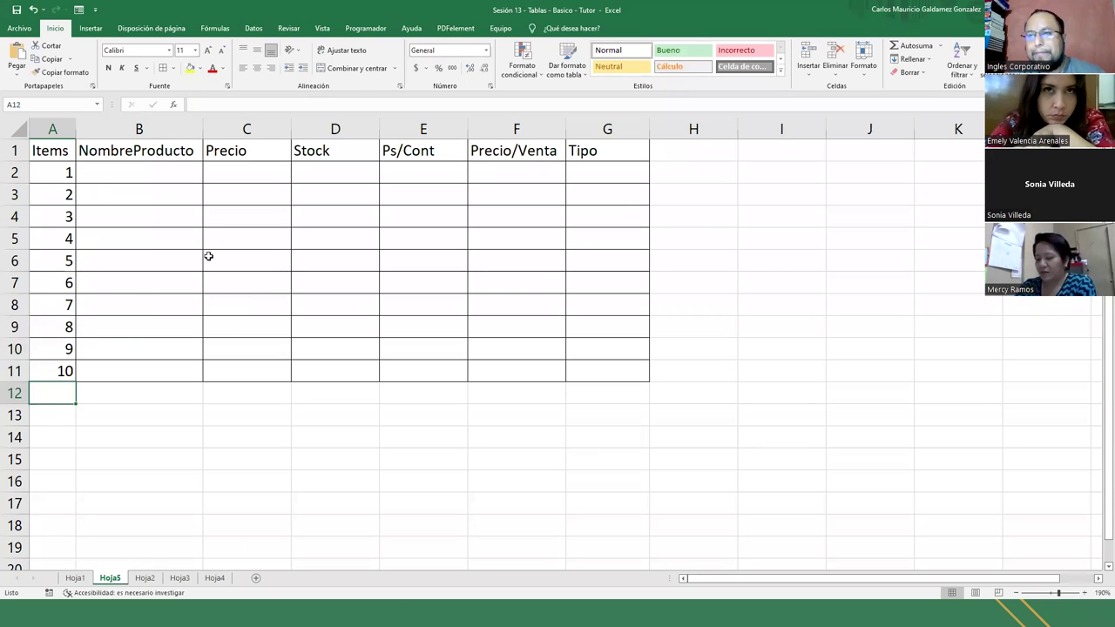
Step: Fill in item 1 with the product name Macarron, price 0.5 and stock 100
click(156, 176)
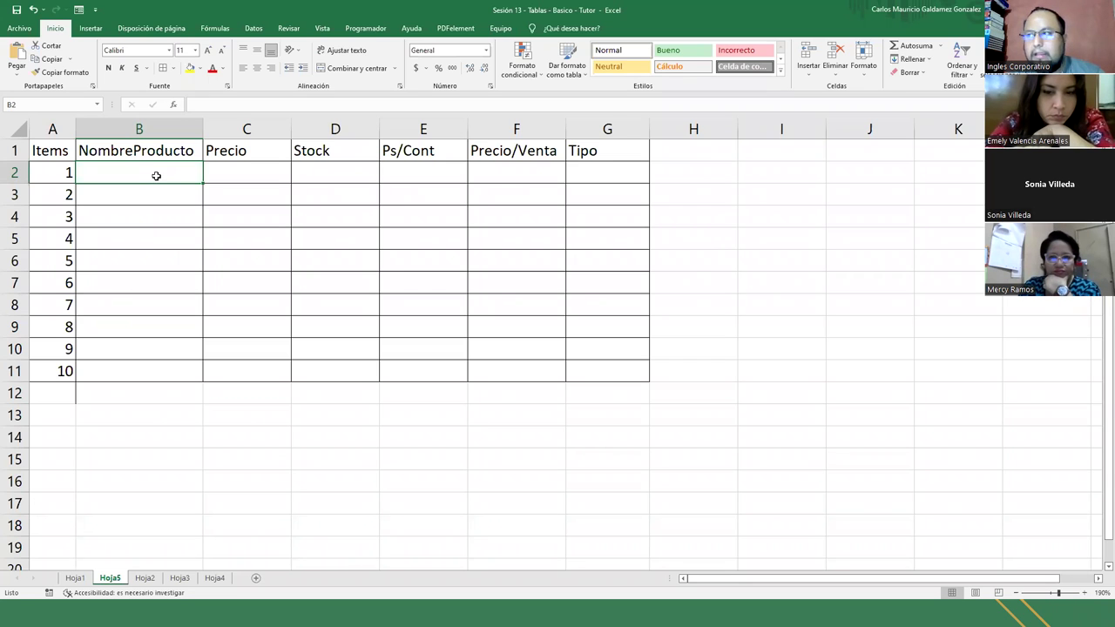
text(Ma)
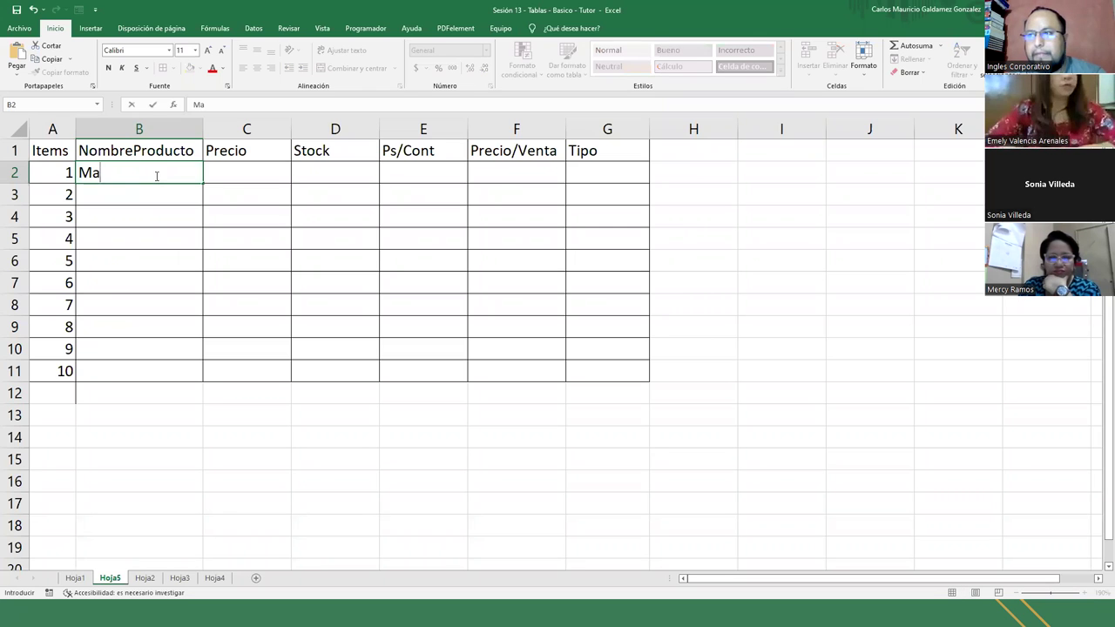
text(carron)
key(Tab)
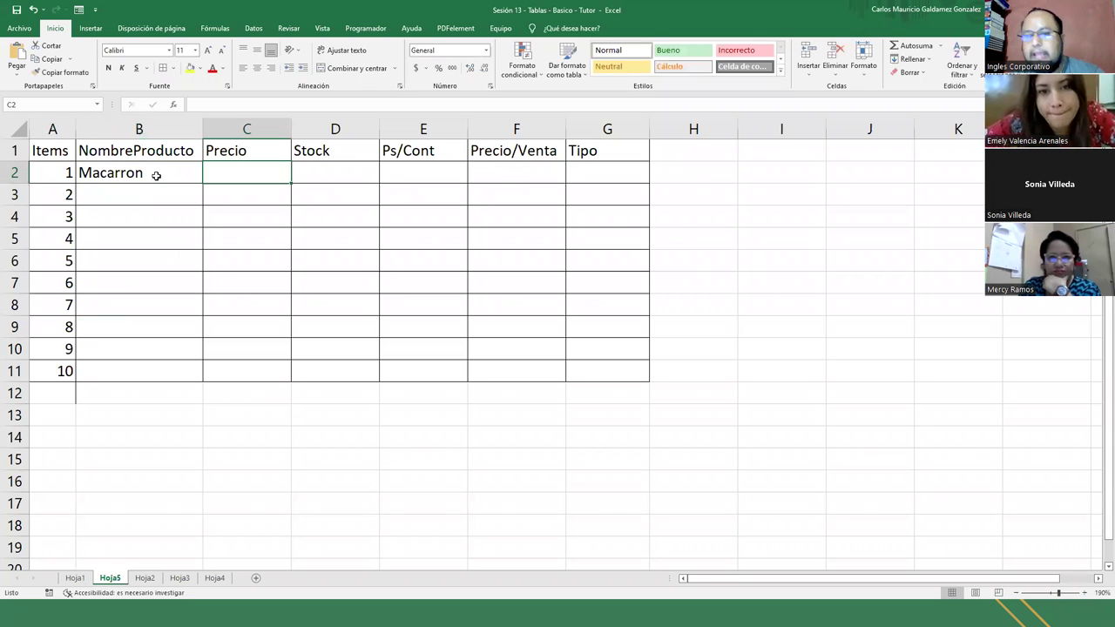
text(0.5)
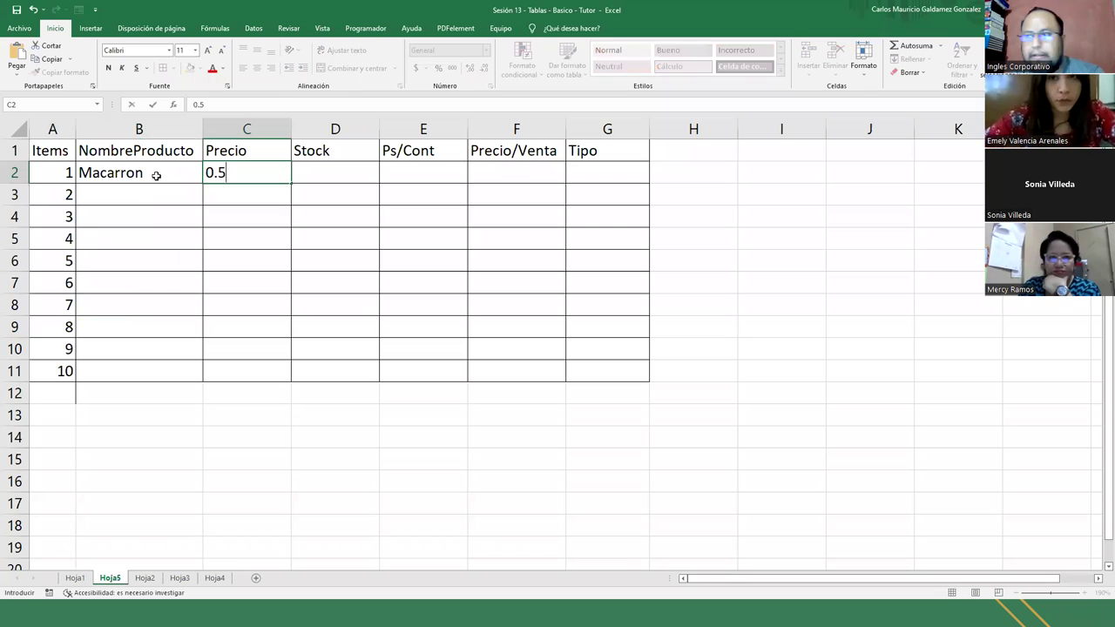
key(Tab)
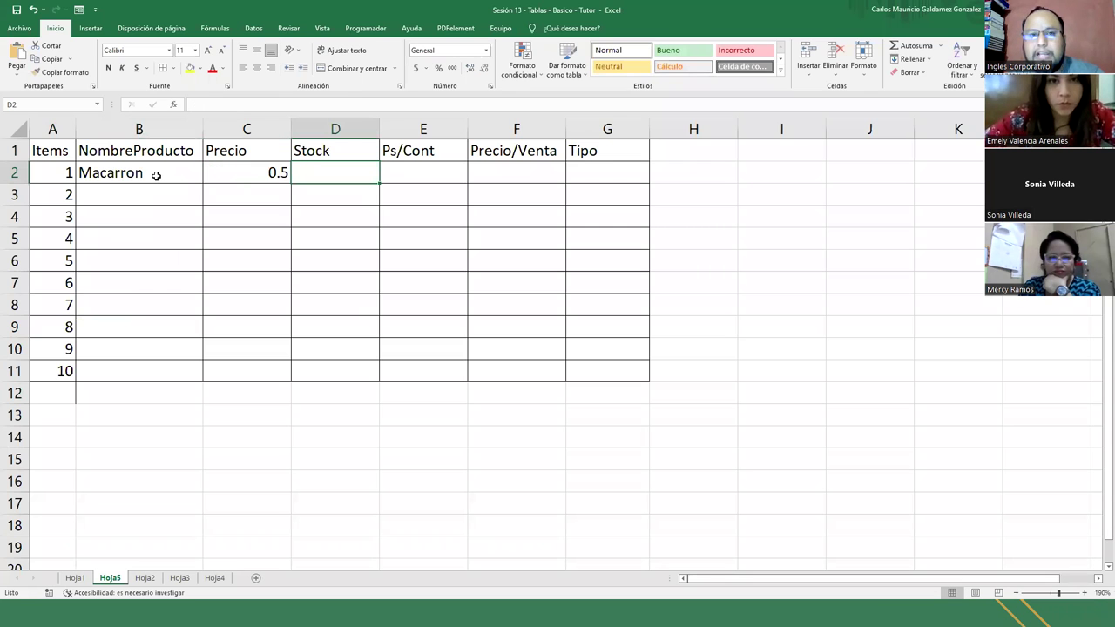
text(100)
key(Tab)
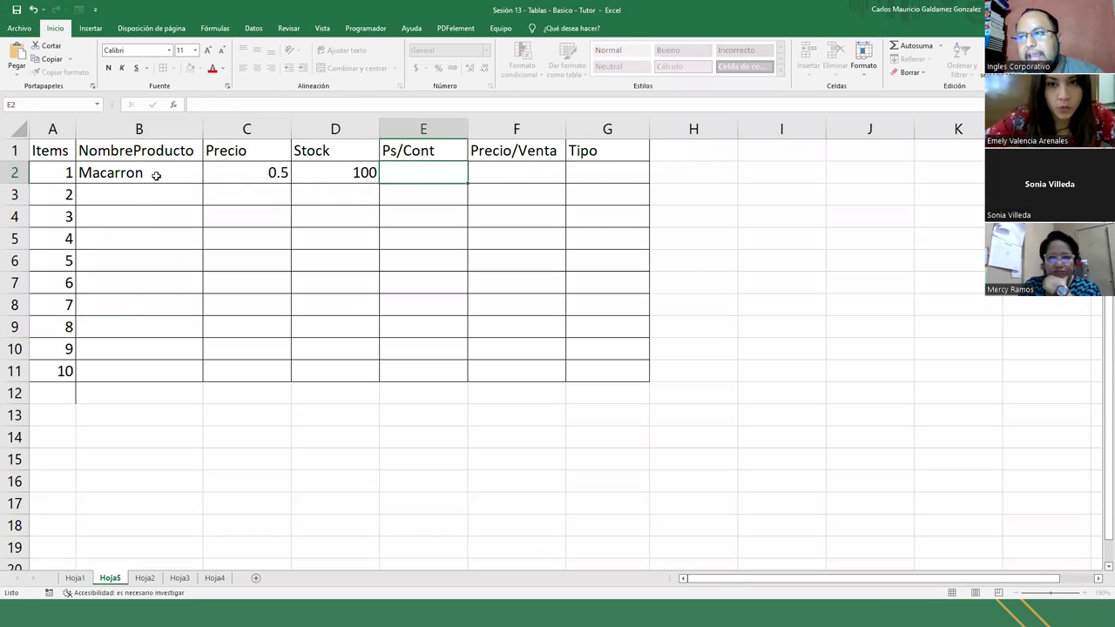
Step: Change the price of item 1, Macarron, to 0.39 in cell C2
key(Left)
key(Left)
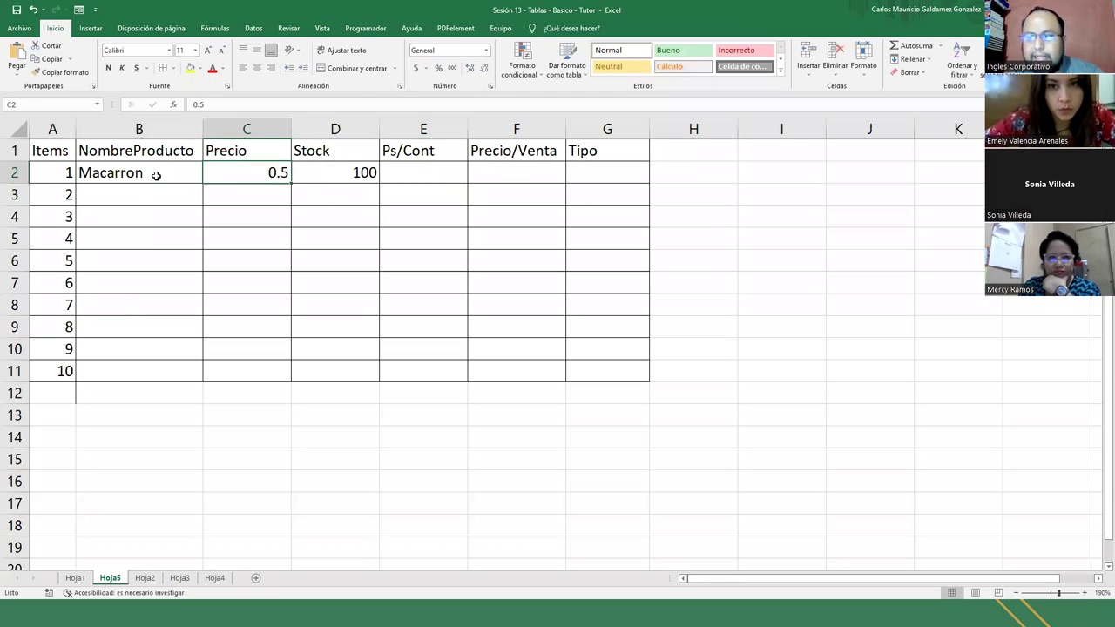
text(0.)
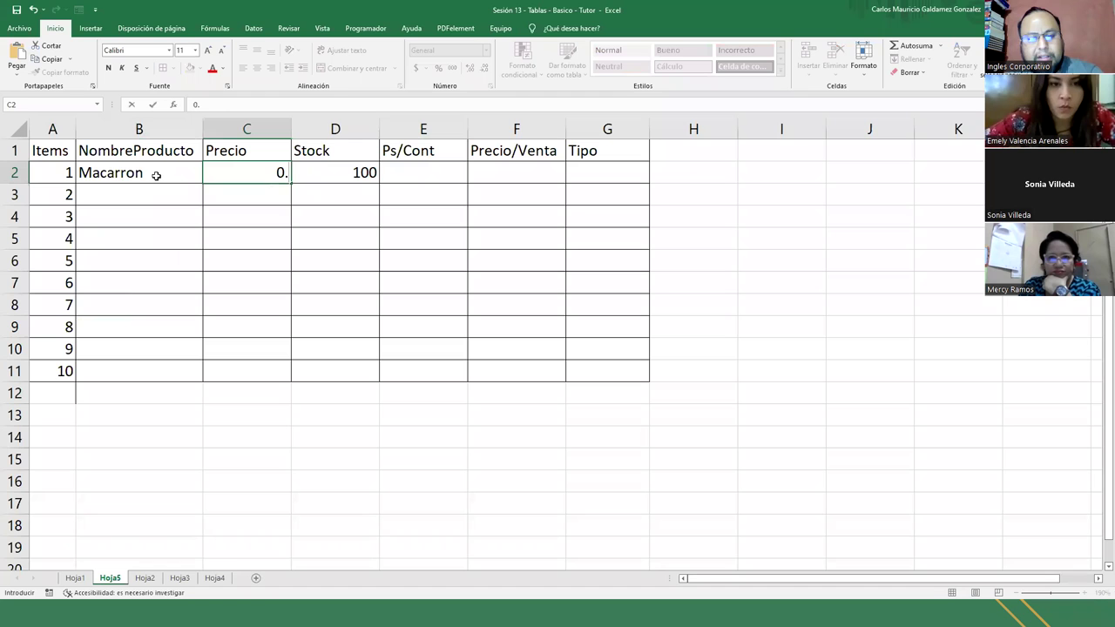
text(39)
key(Tab)
key(Tab)
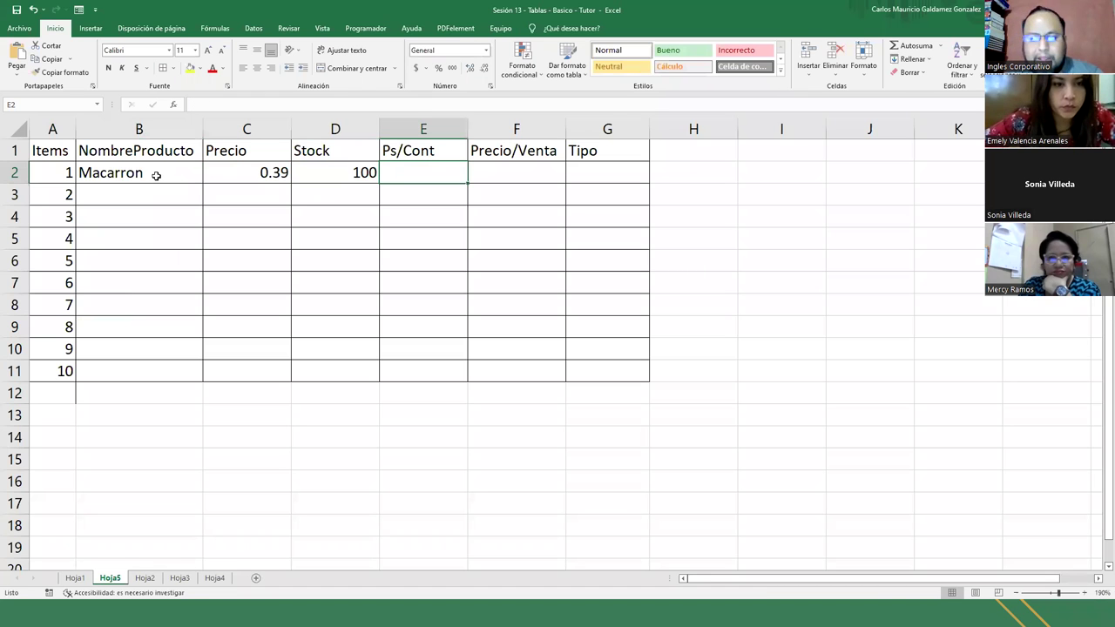
text(0.6)
text(5)
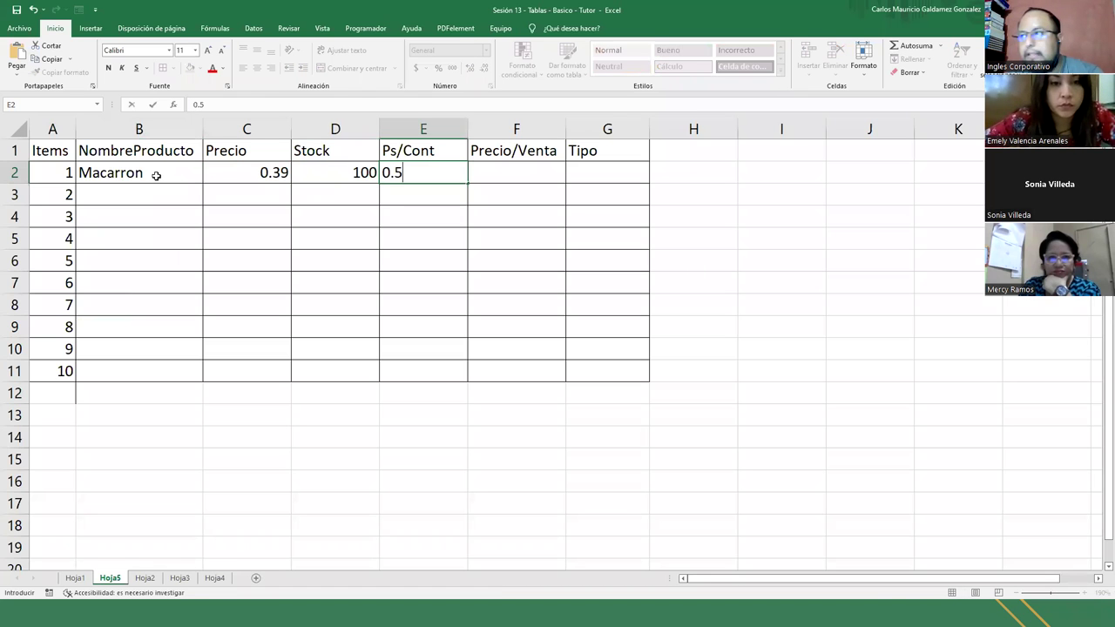
key(Tab)
Step: Complete the Macarron row with Paquete as the contents, 0.5 as the sale price and Paquete as the type
key(Left)
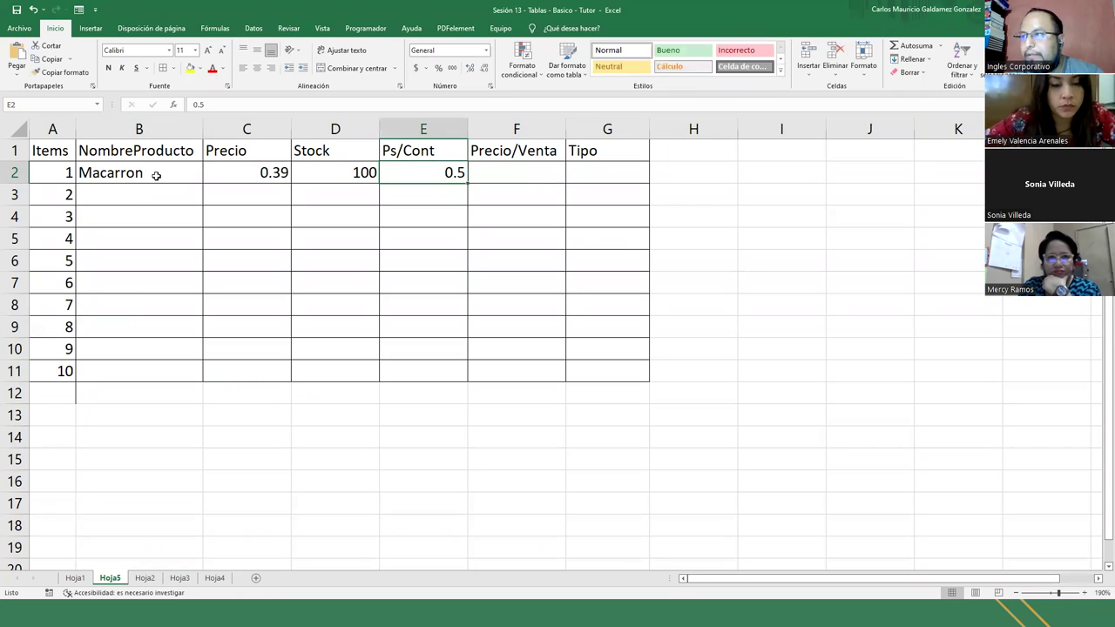
text(Paquet)
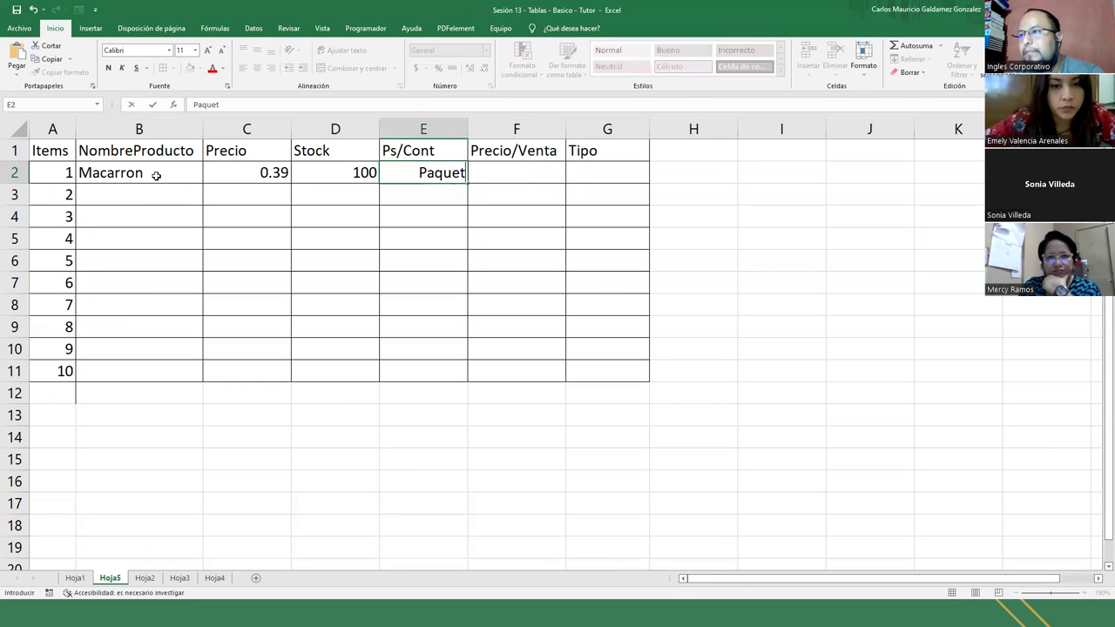
text(e)
key(Tab)
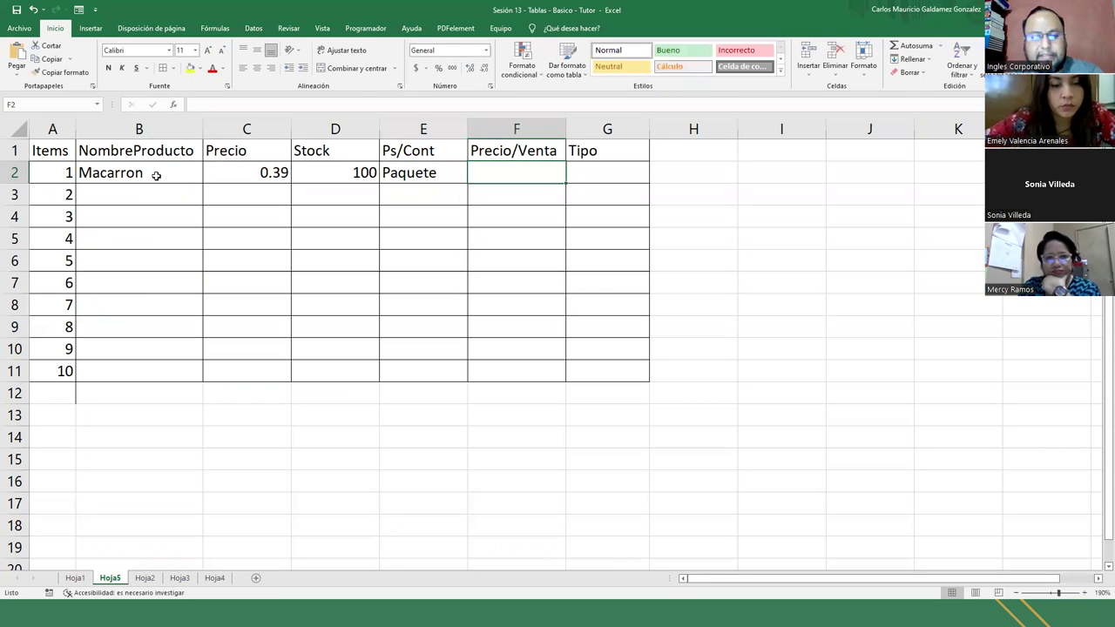
text(0.5)
key(Tab)
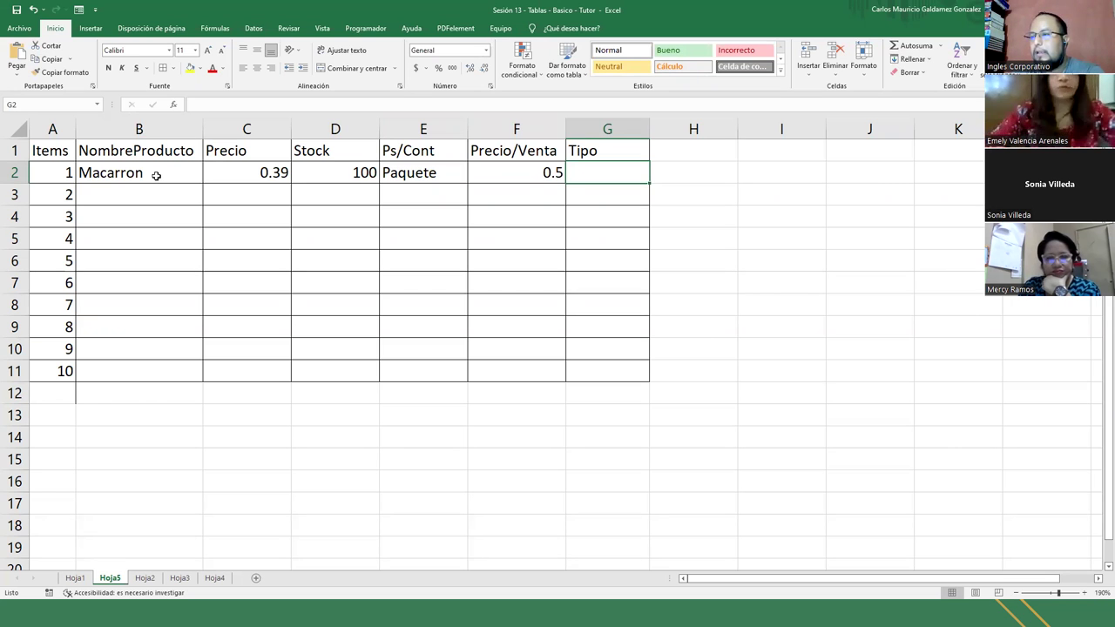
text(Paquete)
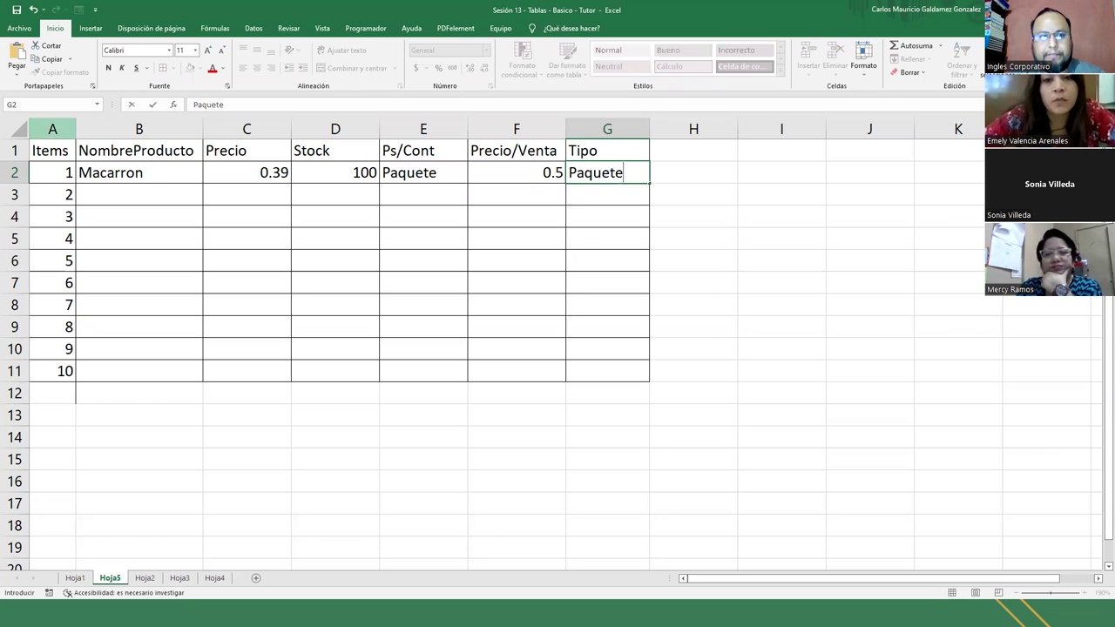
key(alt+Tab)
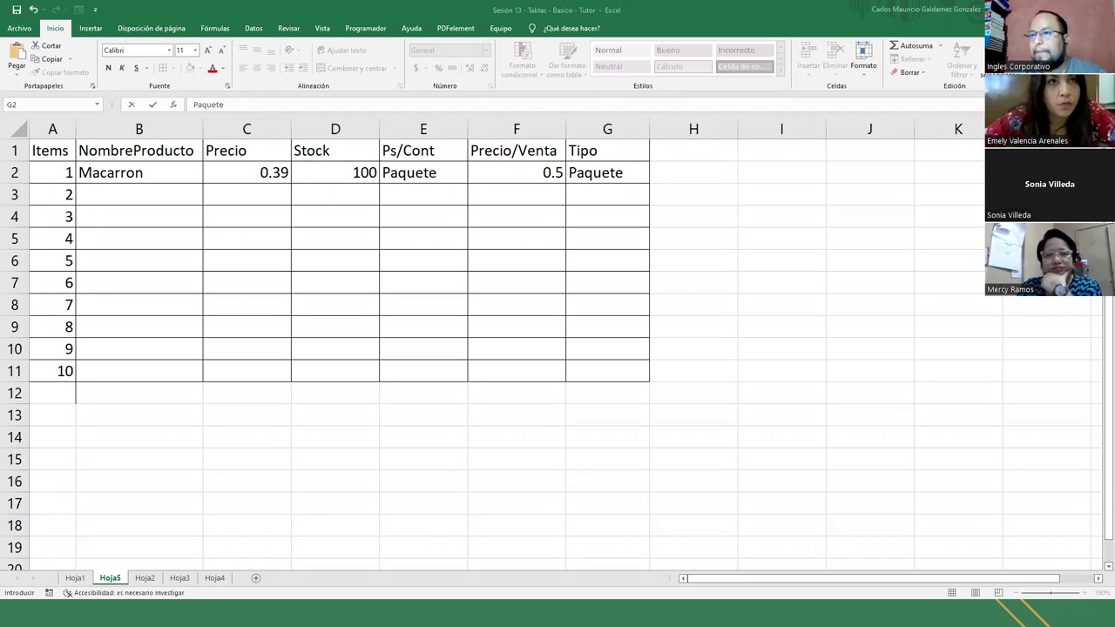
Step: Fill in item 2 with the product name Salsa Natura, price 0.36 and stock 100
click(115, 194)
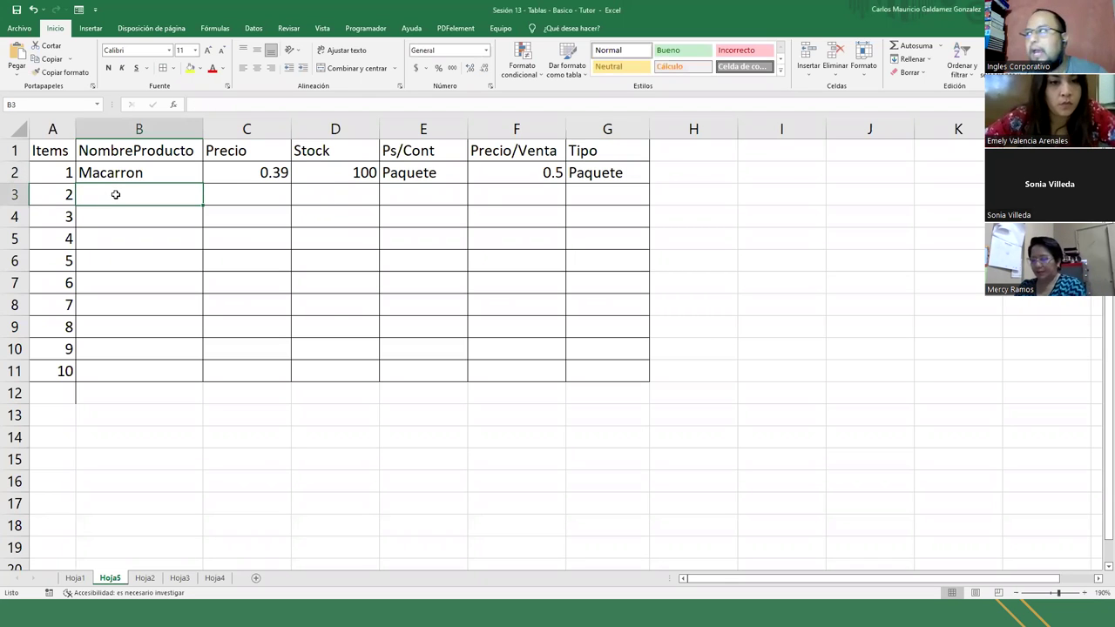
text(Salsa Natura)
key(Tab)
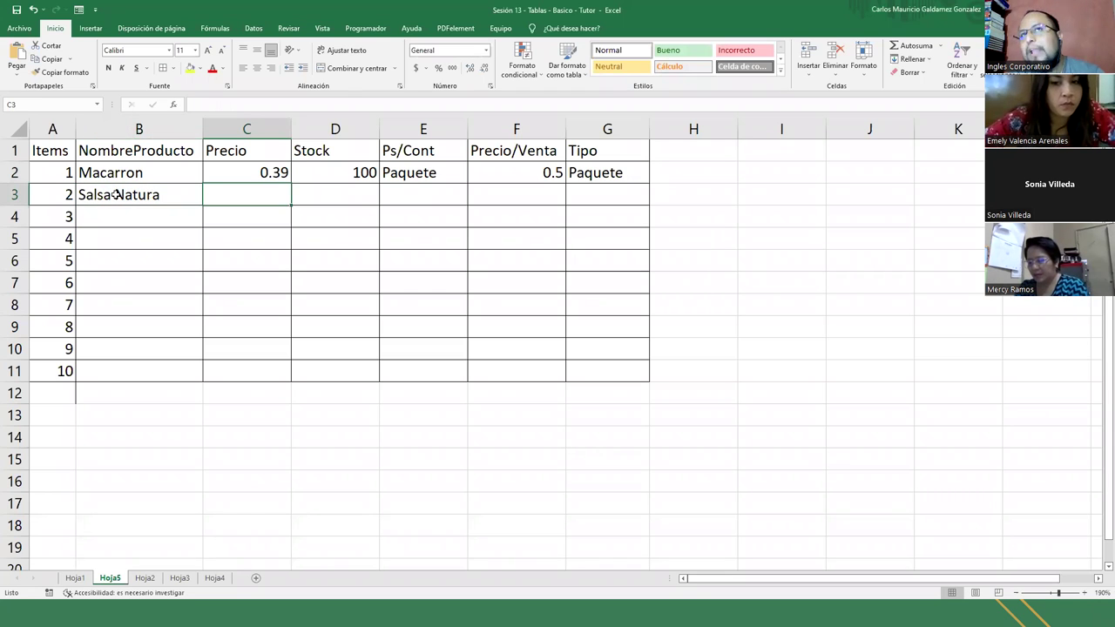
text(0.36)
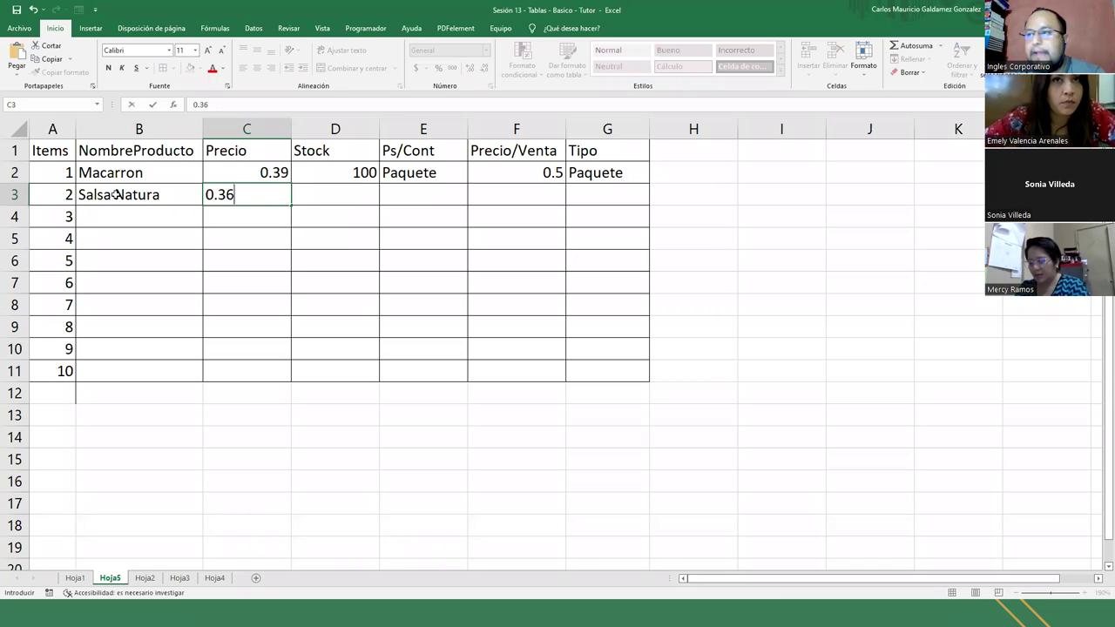
key(Tab)
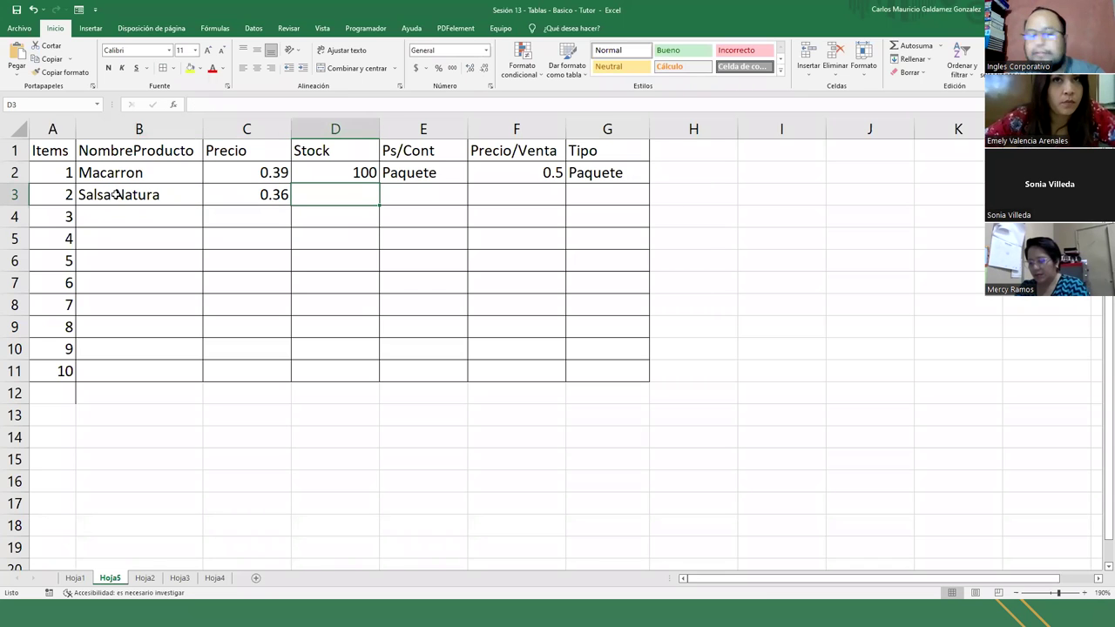
text(100)
key(Tab)
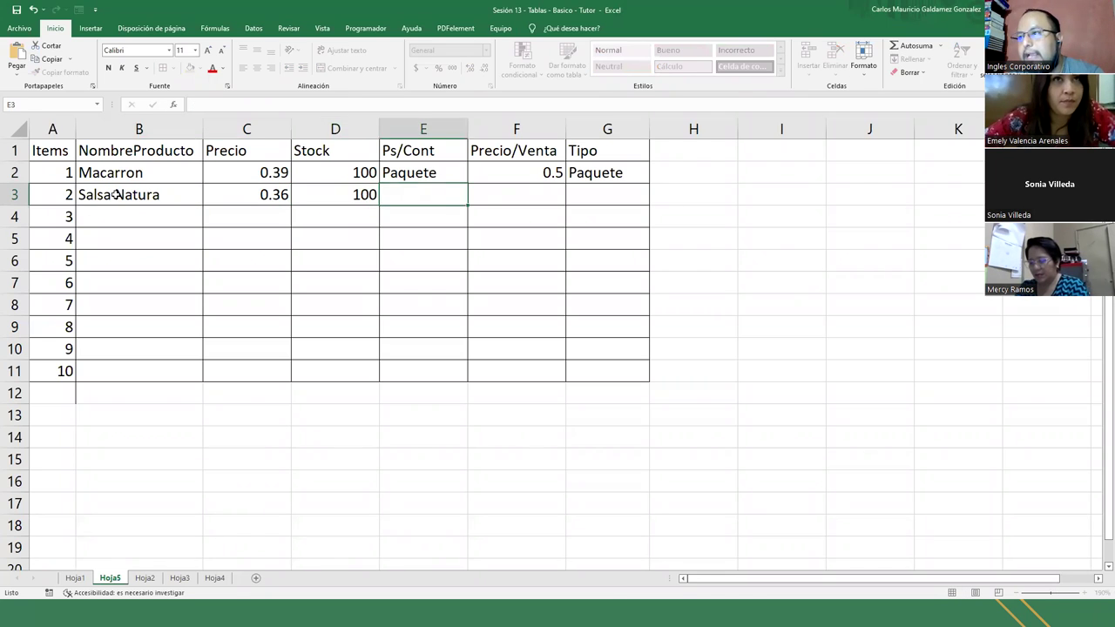
Step: Complete the Salsa Natura row with Paquete as the contents, 0.55 as the sale price and Paquete as the type
text(Paquete)
key(Tab)
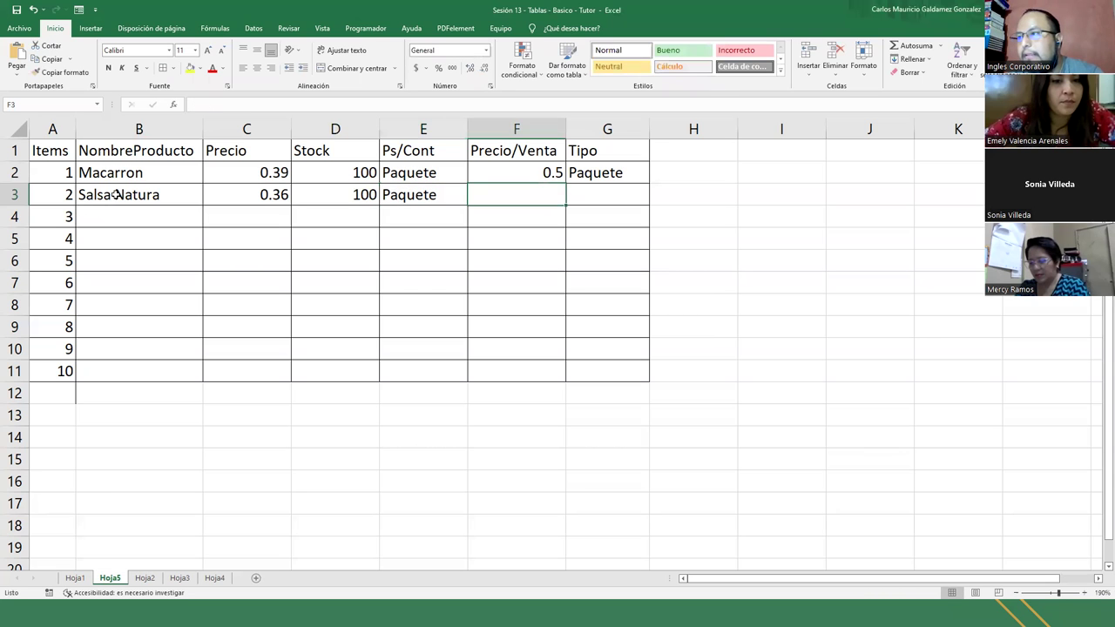
text(0.)
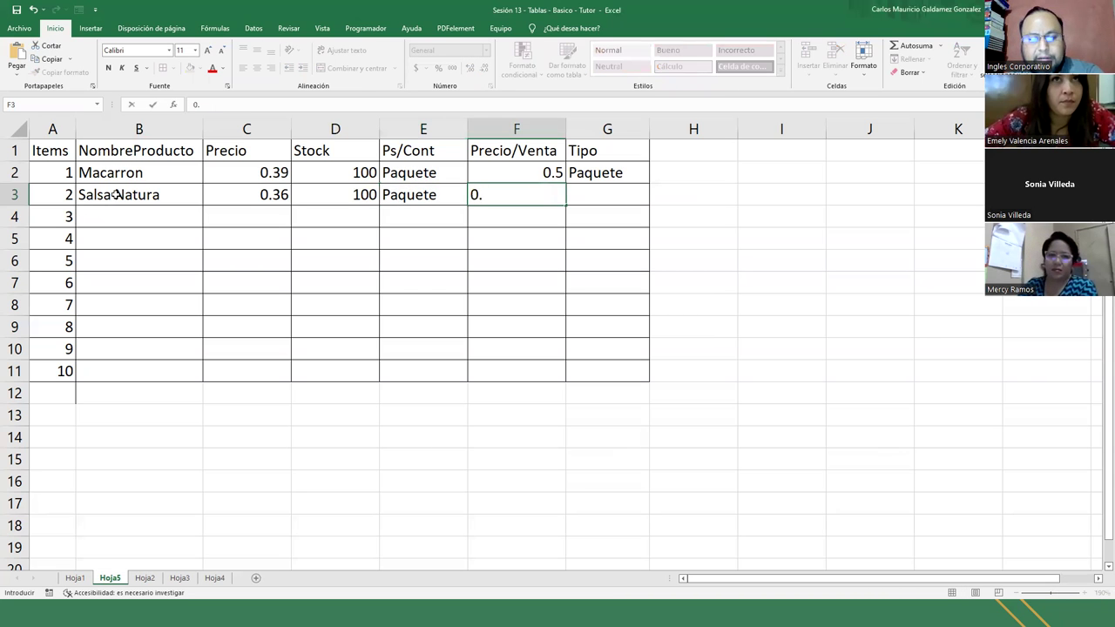
text(55)
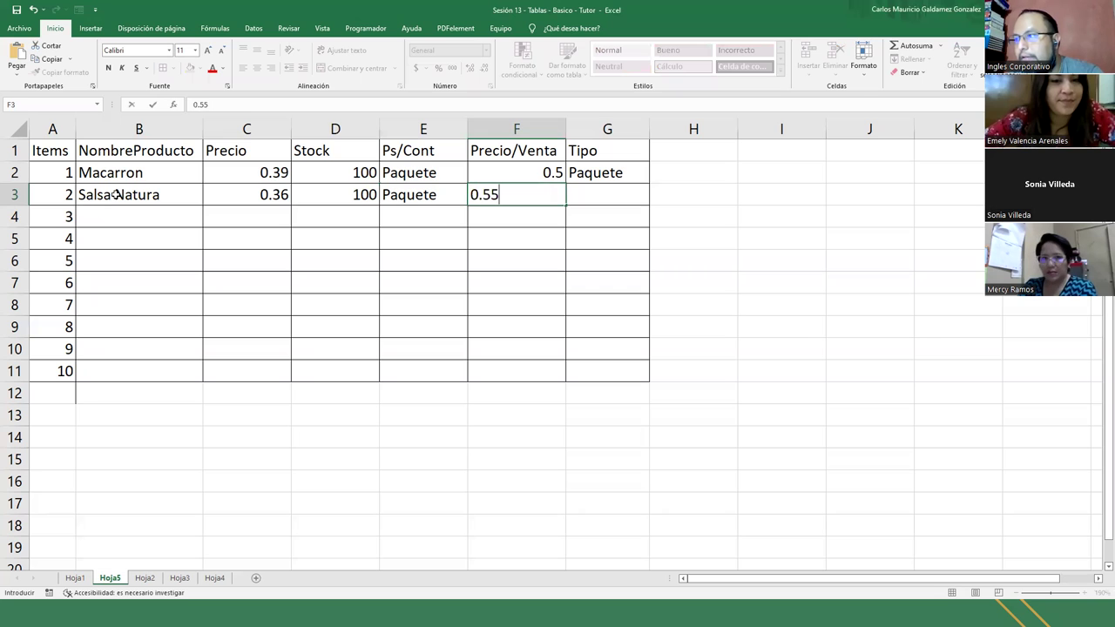
key(Tab)
text(Paquey)
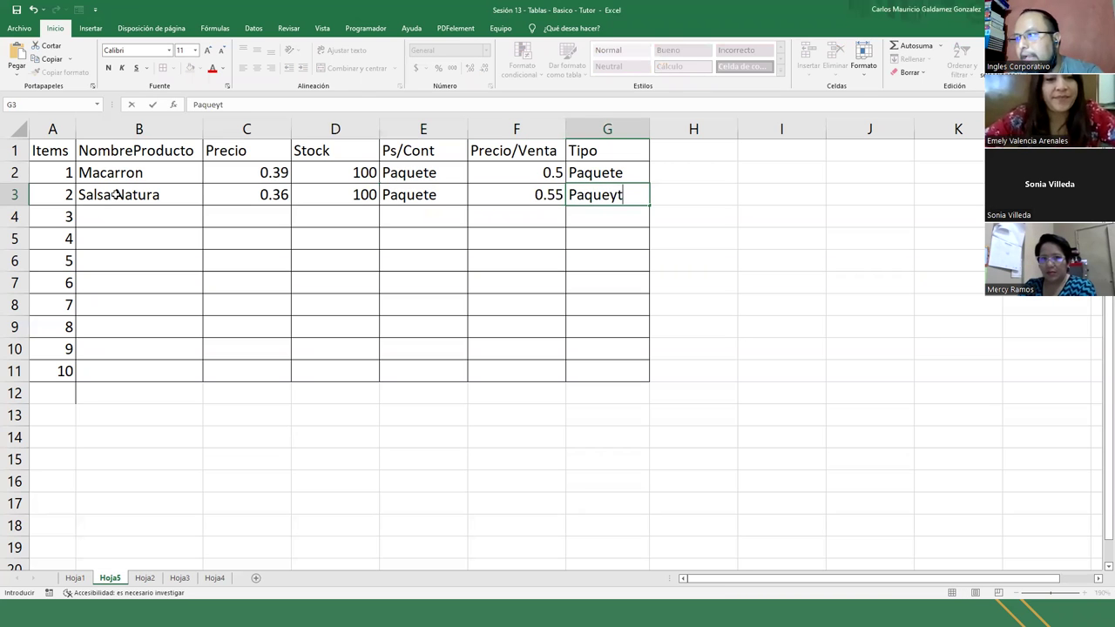
text(te)
key(Return)
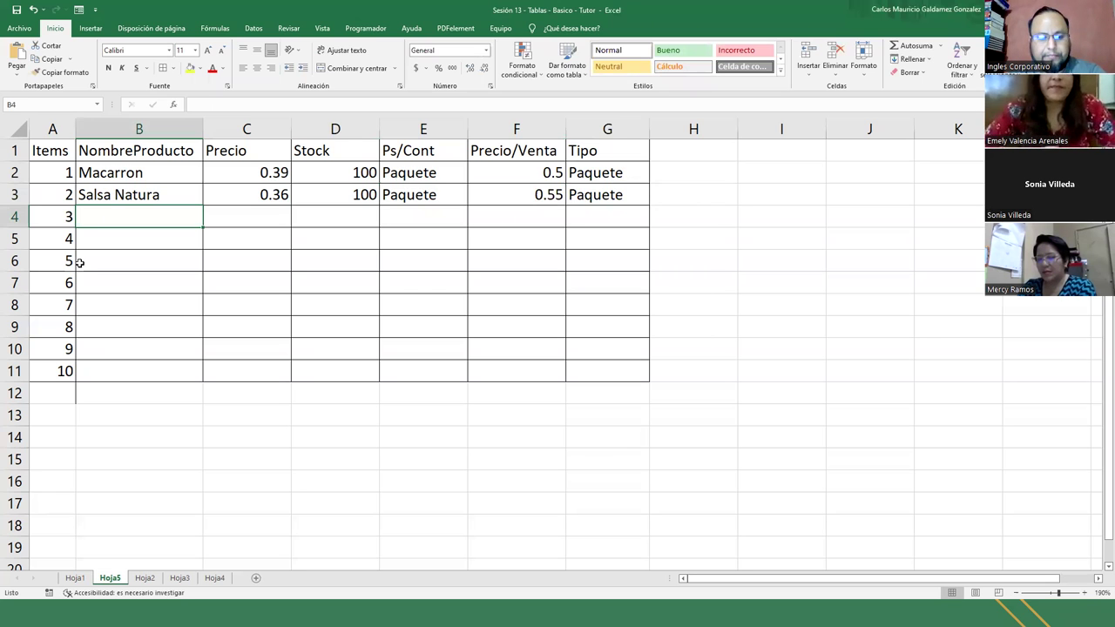
Step: Fill in item 3 with the product name Aceite, price 1.14 and stock 100
text(Aceite)
key(Tab)
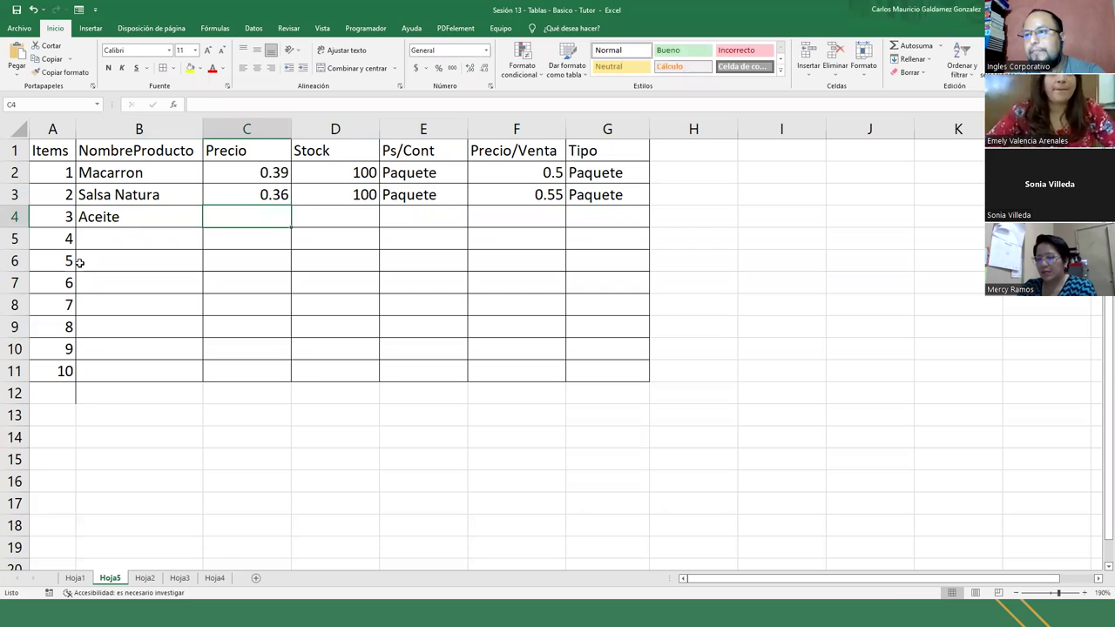
text(1.14)
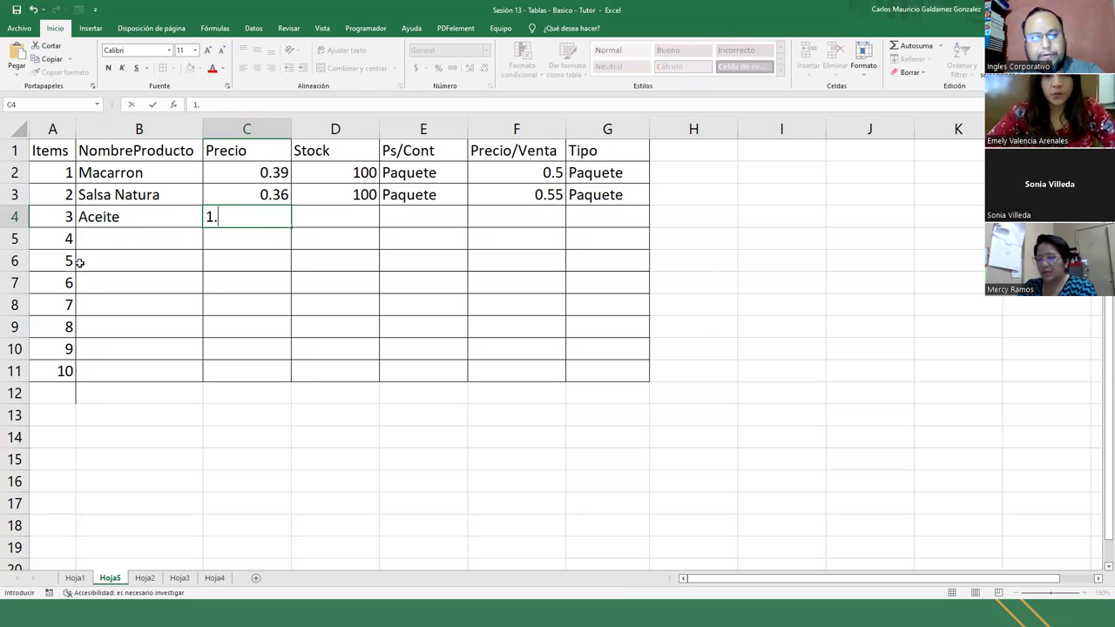
key(Tab)
text(100)
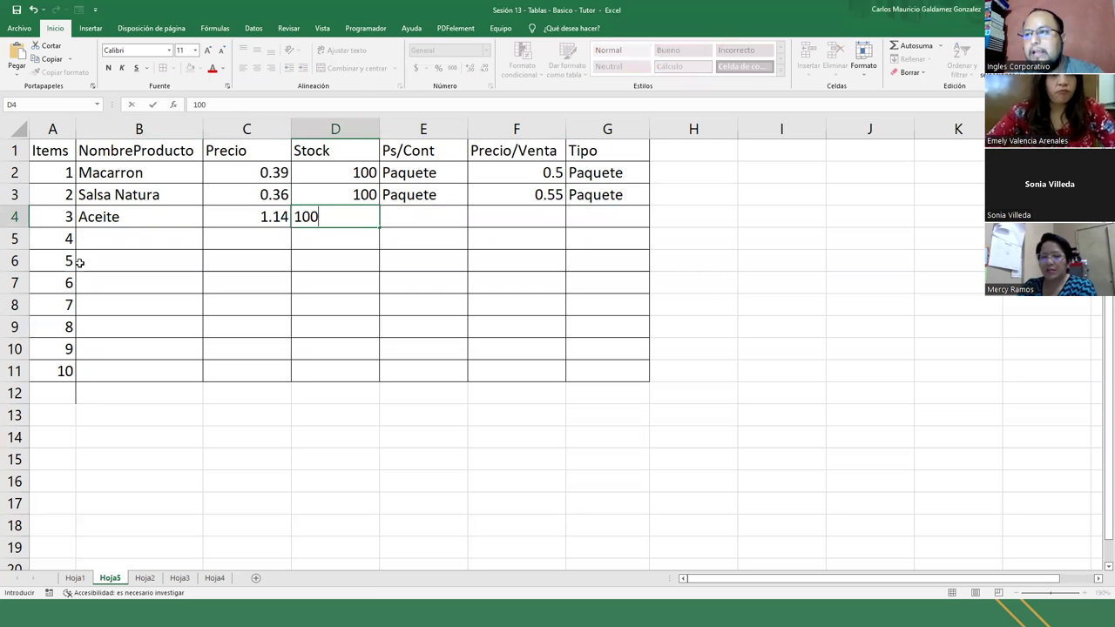
key(Tab)
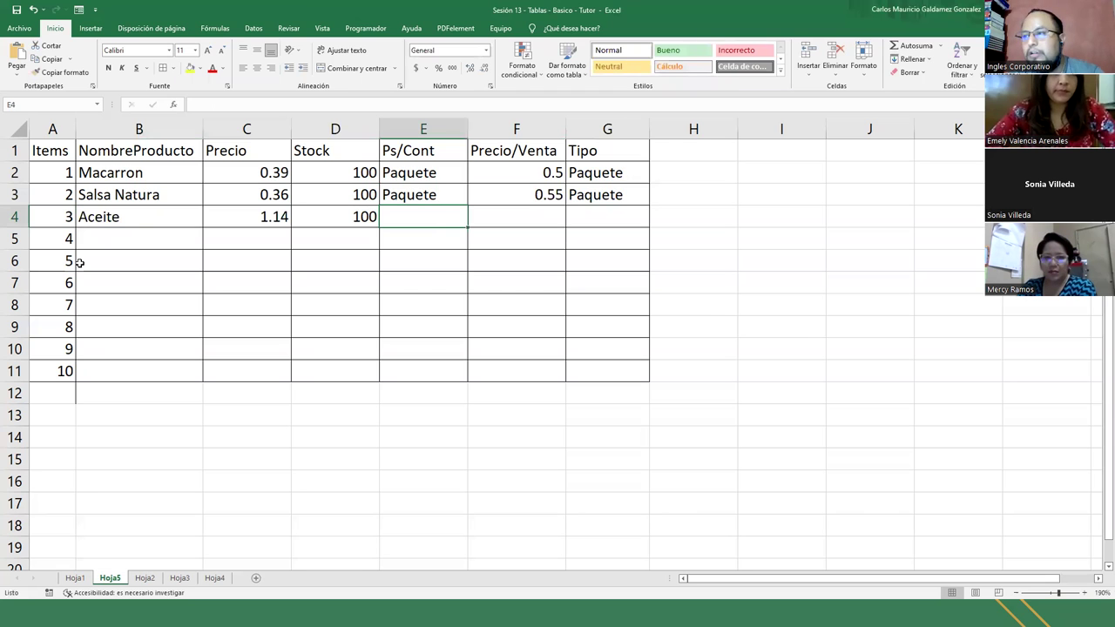
Step: Enter Duo as the Ps/Cont value of the Aceite row in cell E4
text(Dup)
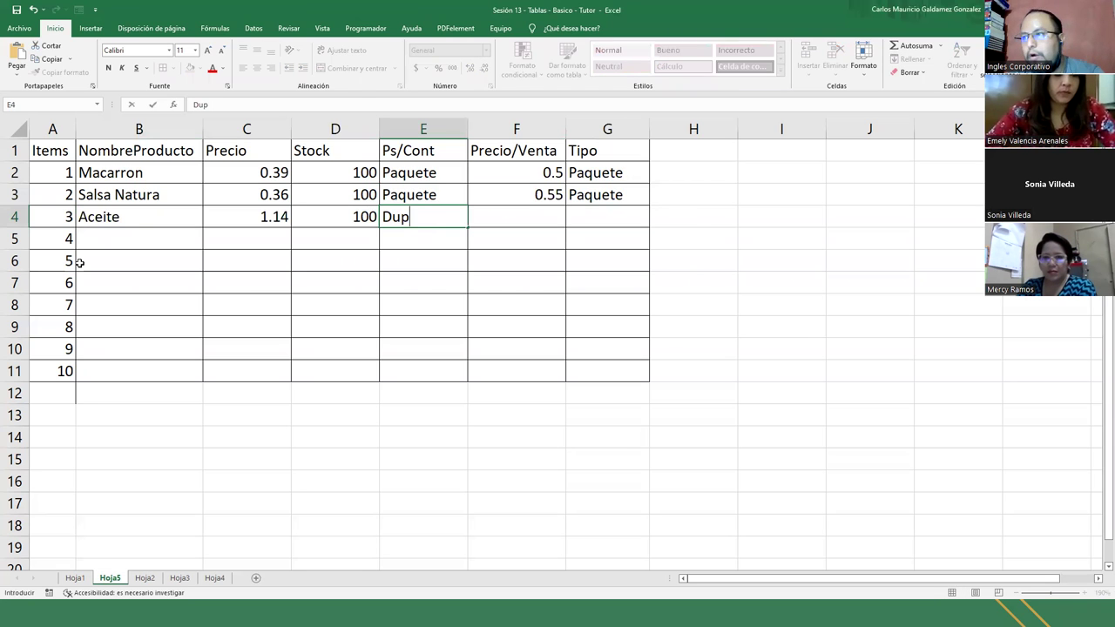
key(Tab)
key(Left)
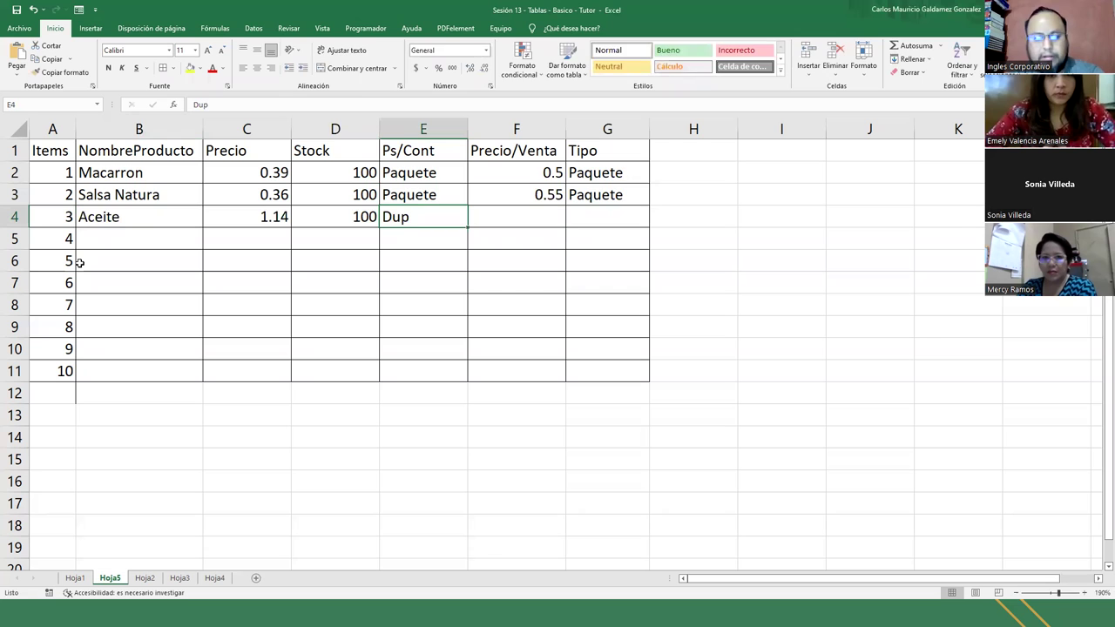
key(F2)
key(Tab)
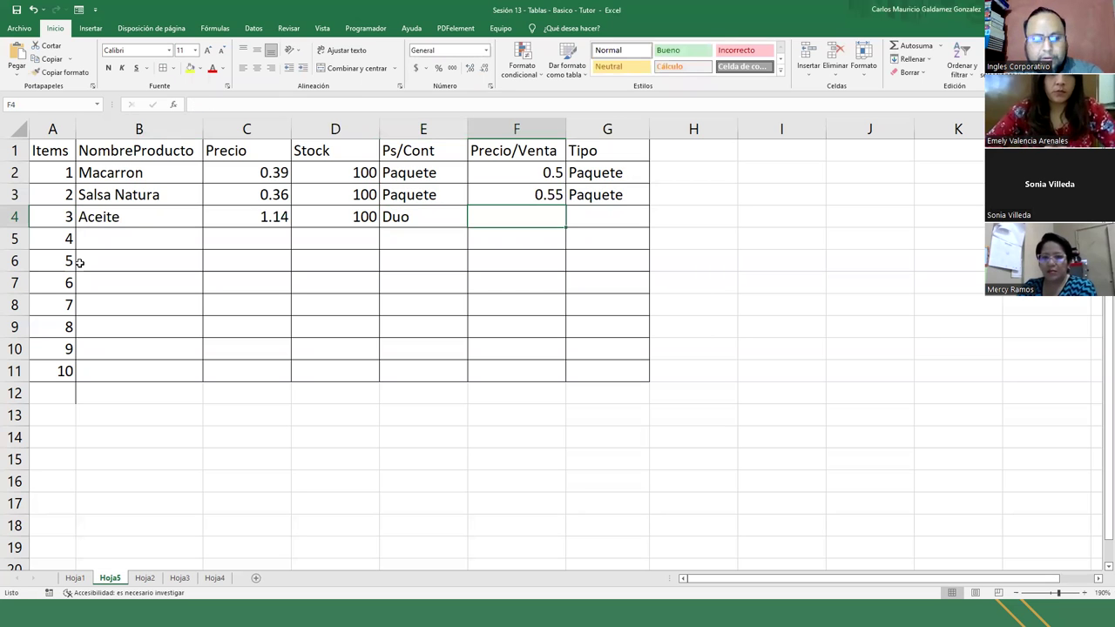
Step: Complete the Aceite row with the sale price 1.98 and the type Paquete
text(1.98)
key(Tab)
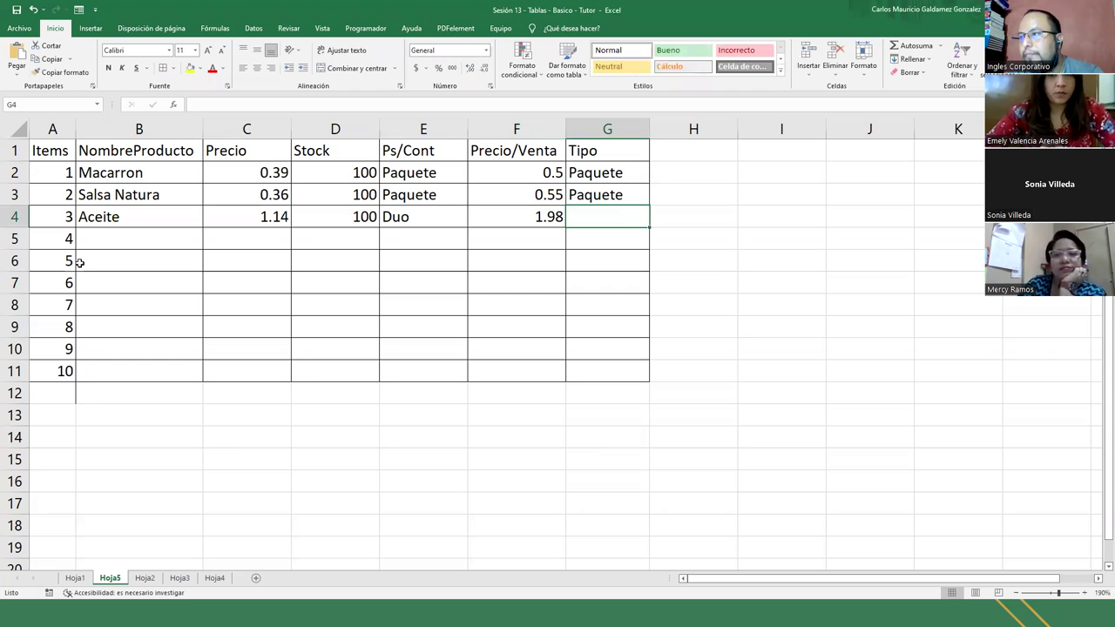
text(Paqeut)
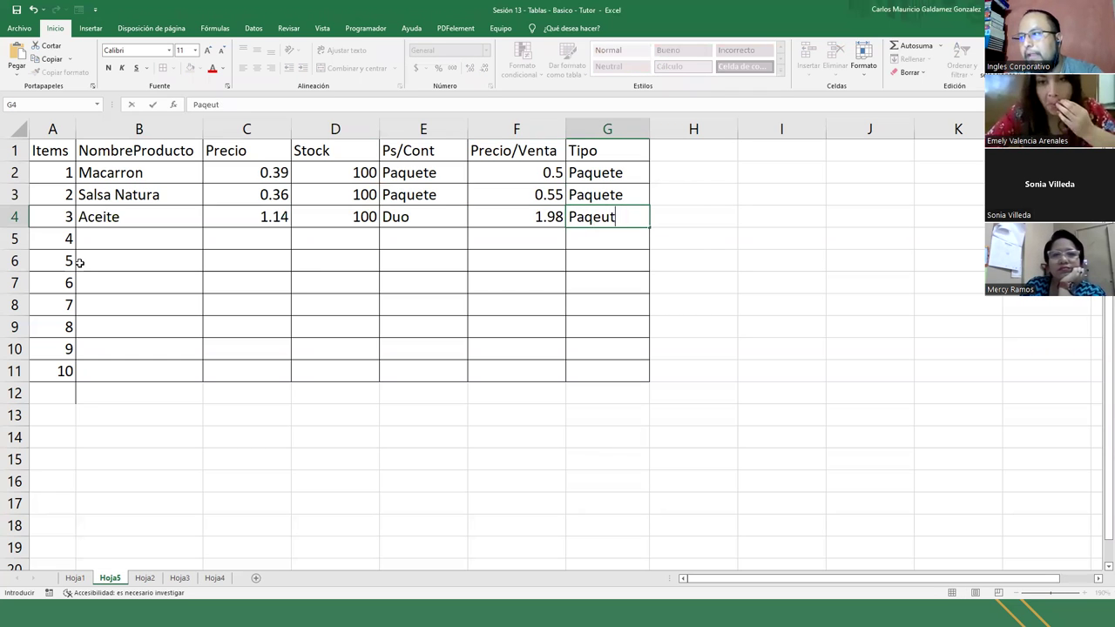
key(BackSpace)
key(BackSpace)
text(q)
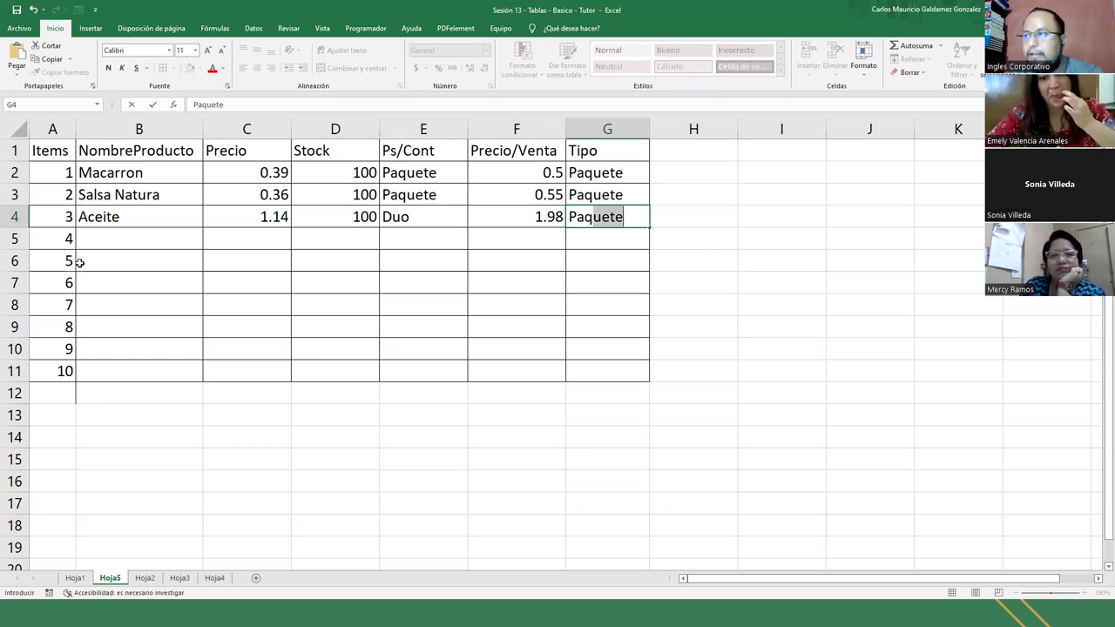
key(Return)
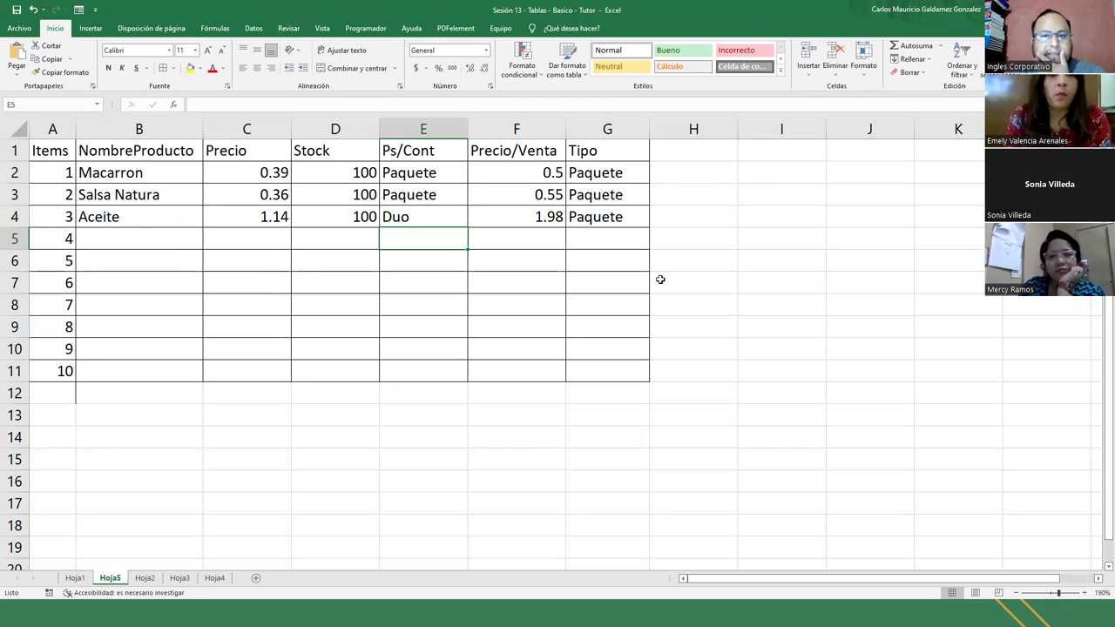
Step: Add the column header Ganancia in cell H1, next to Tipo
click(700, 154)
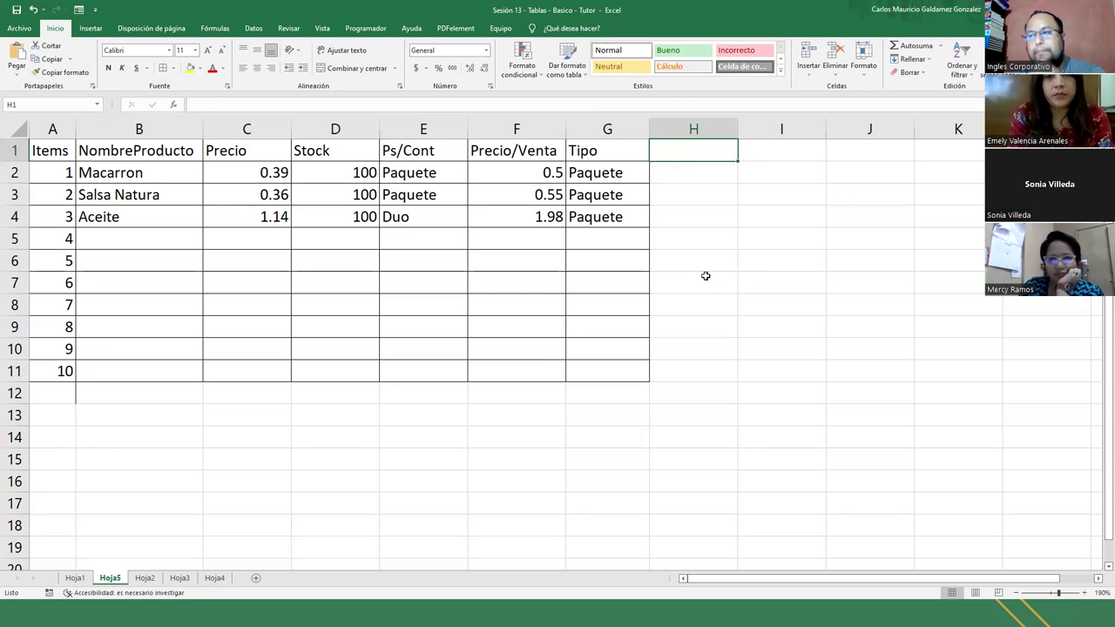
text(G)
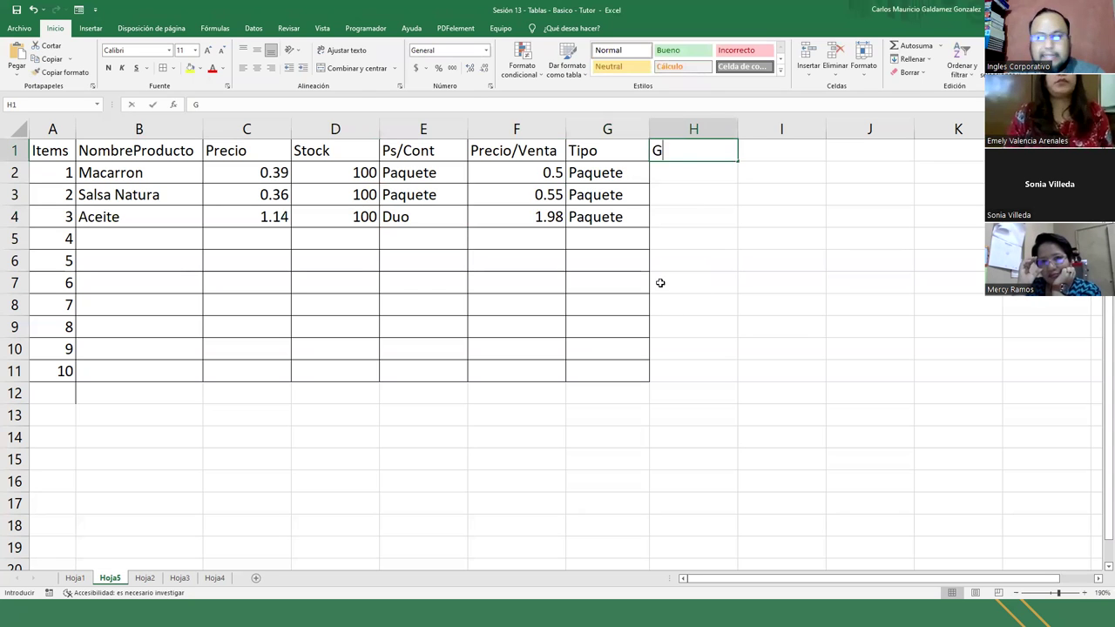
text(anancia)
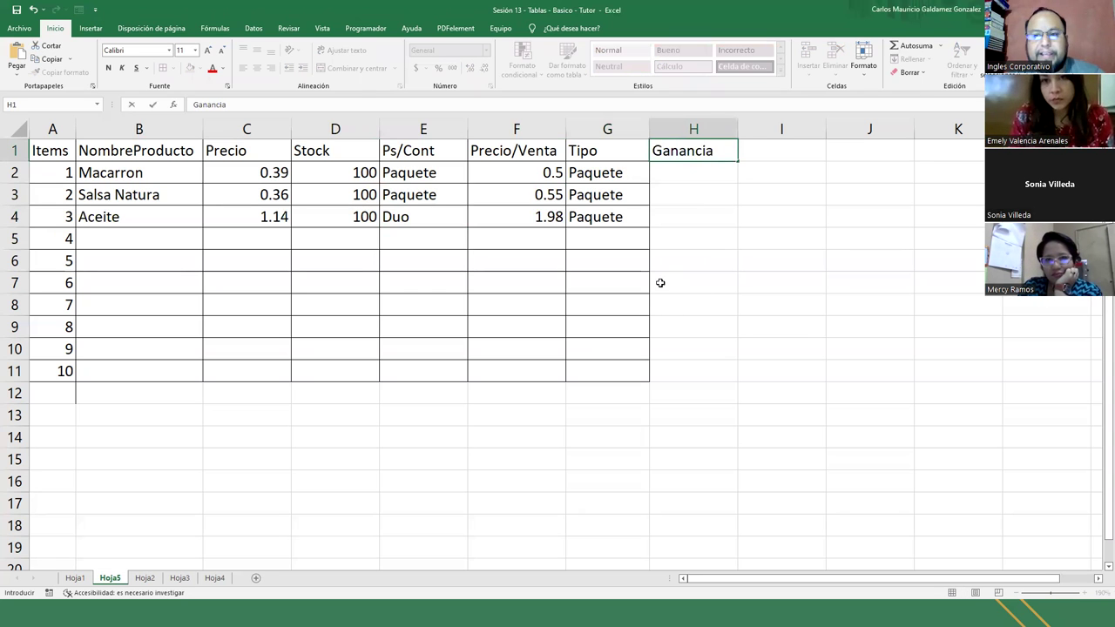
key(Return)
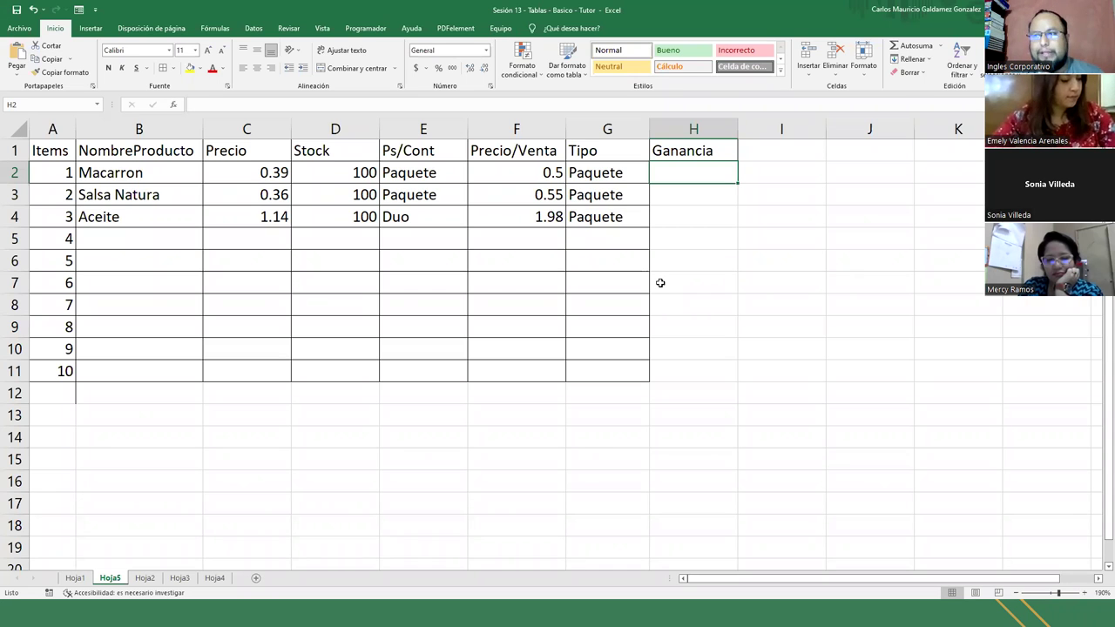
Step: Apply the $ accounting number format to the Precio cells C2:C11 and the Precio/Venta cells F2:F11
drag(511, 172, 501, 216)
ctrl+drag(277, 169, 279, 214)
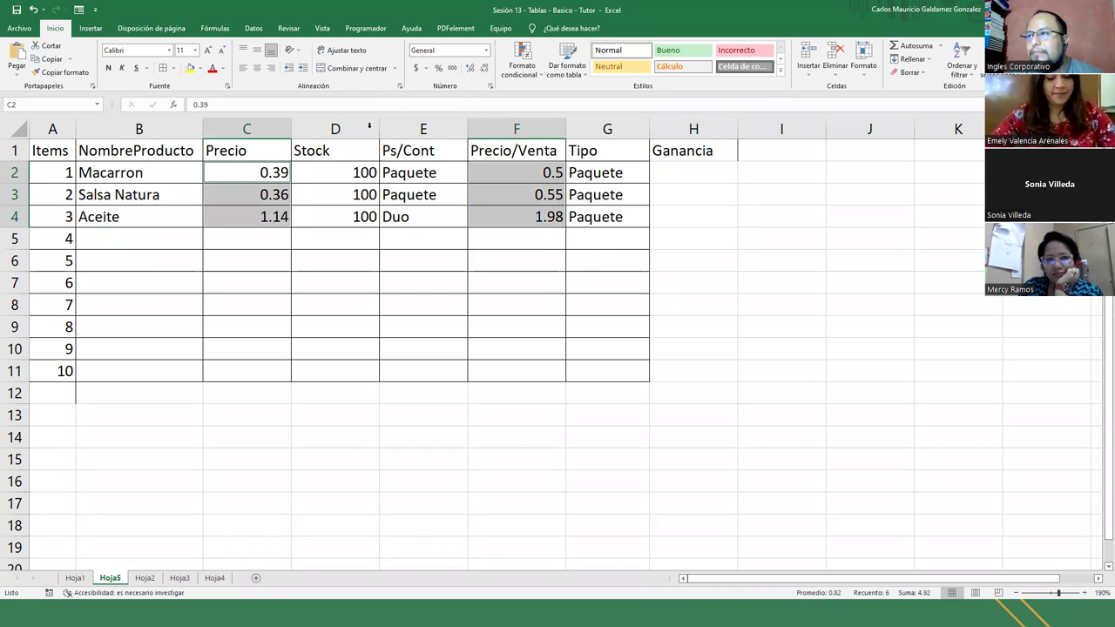
click(256, 172)
drag(253, 368, 269, 171)
ctrl+drag(500, 173, 498, 375)
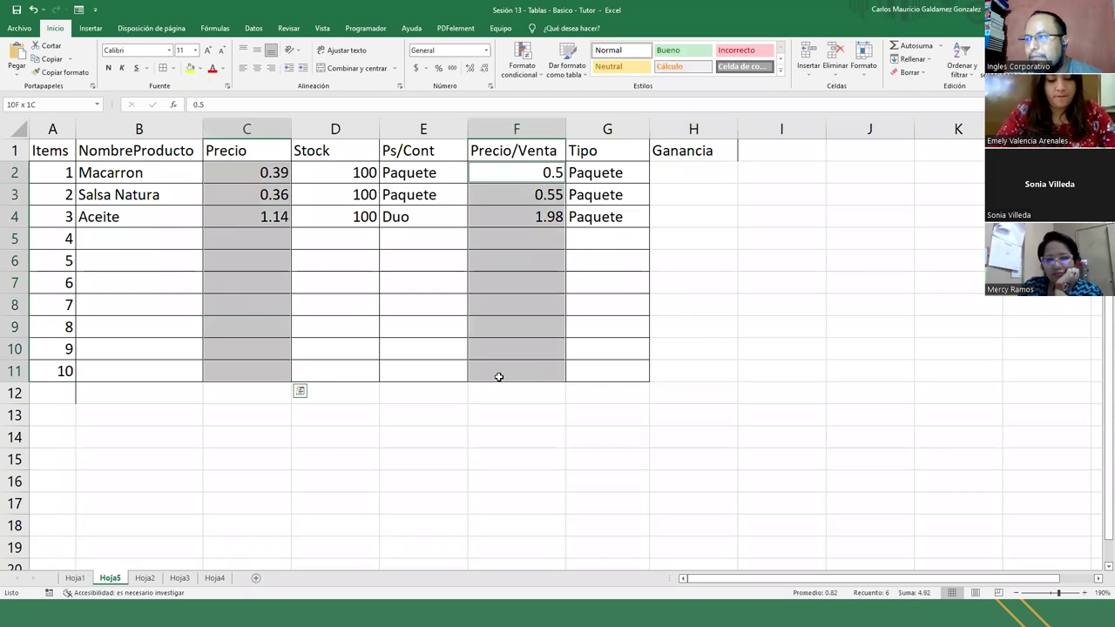
click(416, 68)
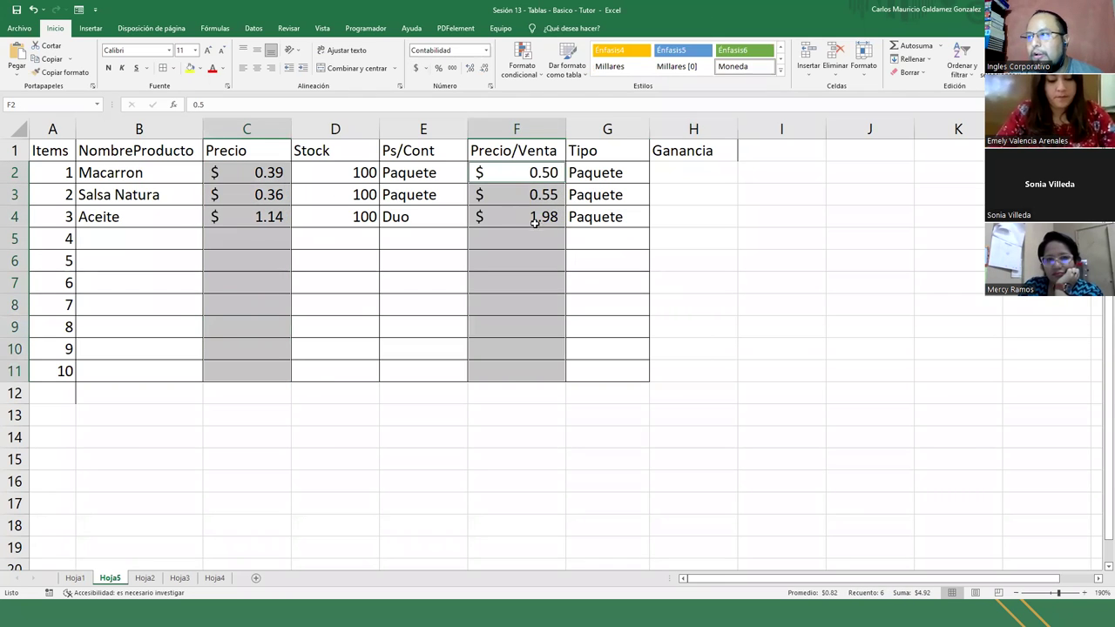
Step: Add cell borders to the Ganancia column from H1 to H11
click(694, 155)
drag(703, 151, 691, 366)
click(165, 67)
click(361, 179)
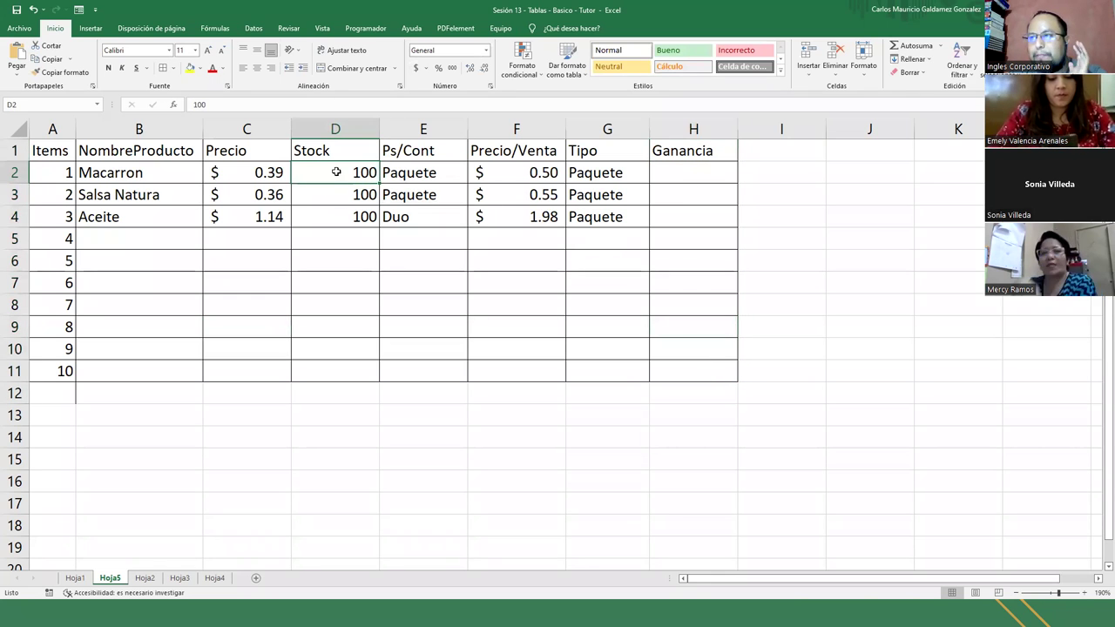
Step: Begin the Macarron profit formula in H2 by subtracting the price from the sale price, =F2-C2
click(697, 171)
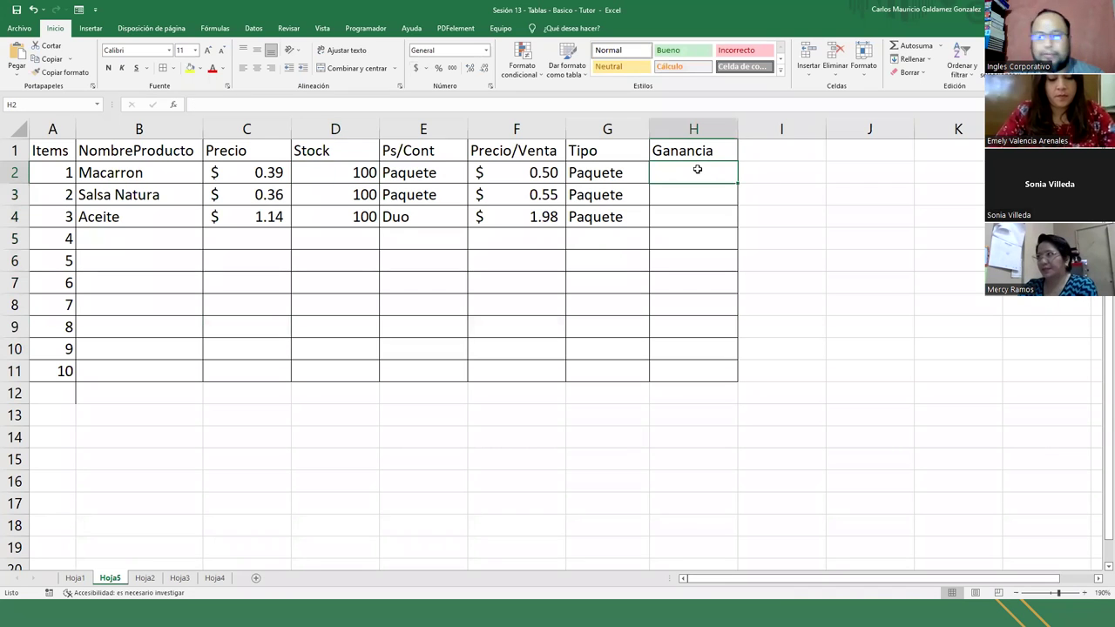
text(()
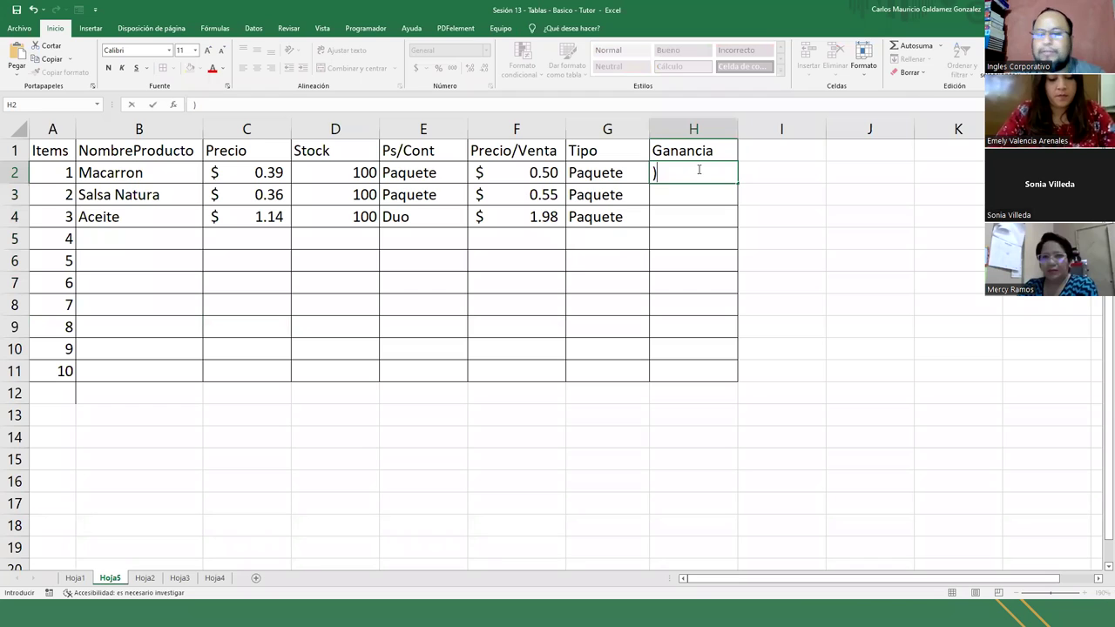
key(BackSpace)
text(=)
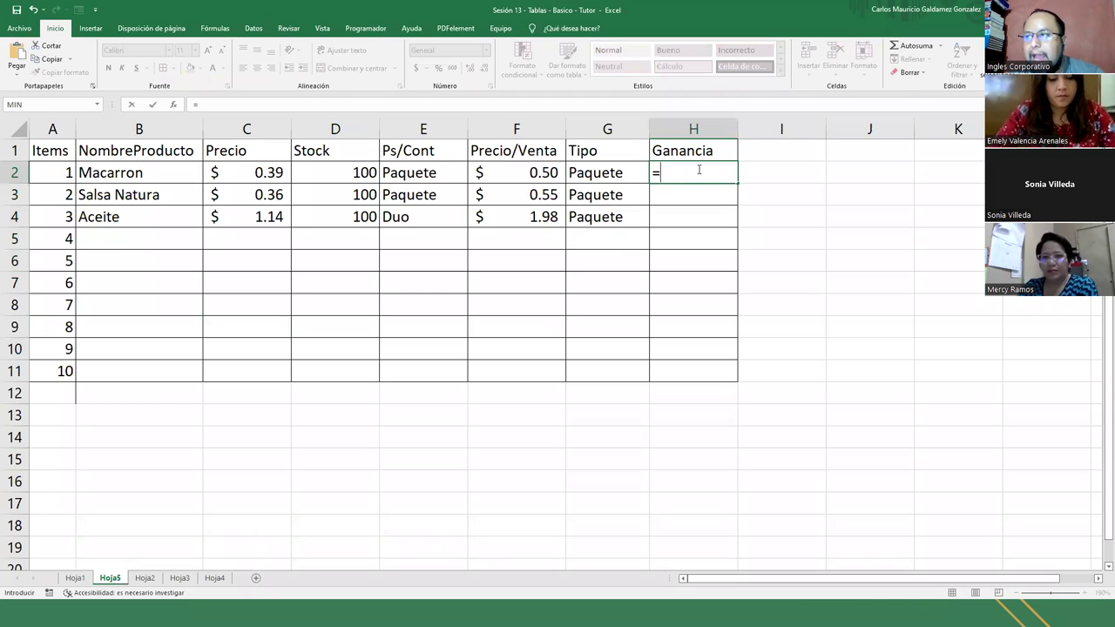
key(Left)
key(Left)
text(-)
key(Left)
key(Left)
key(Left)
key(Left)
key(Left)
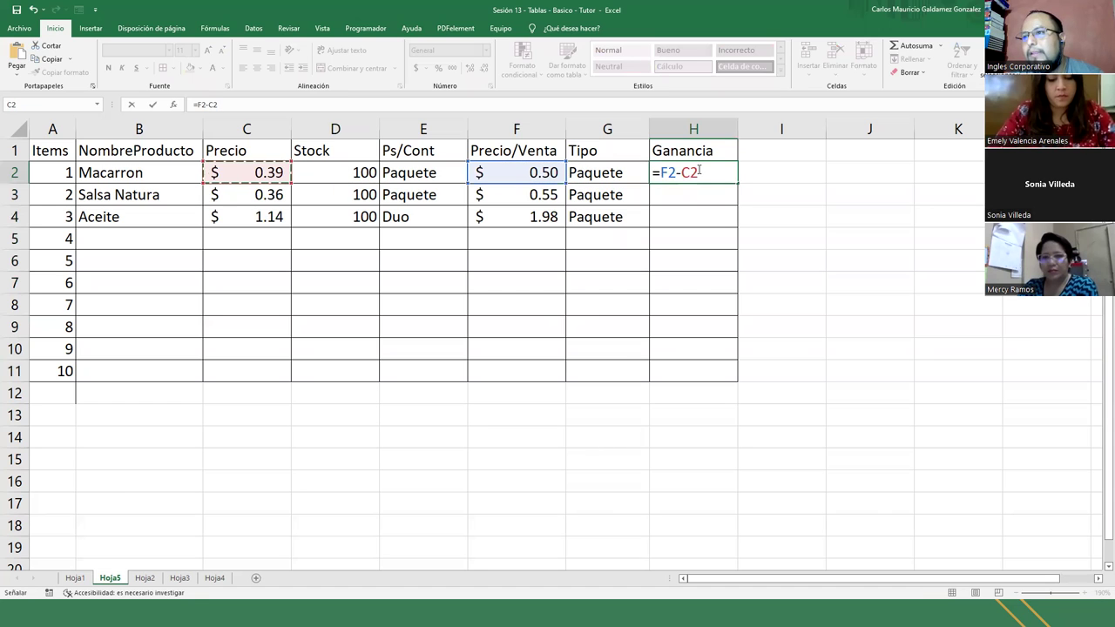
Step: Enclose the subtraction in parentheses and multiply it by the stock, completing H2 as =(F2-C2)*D2
text())
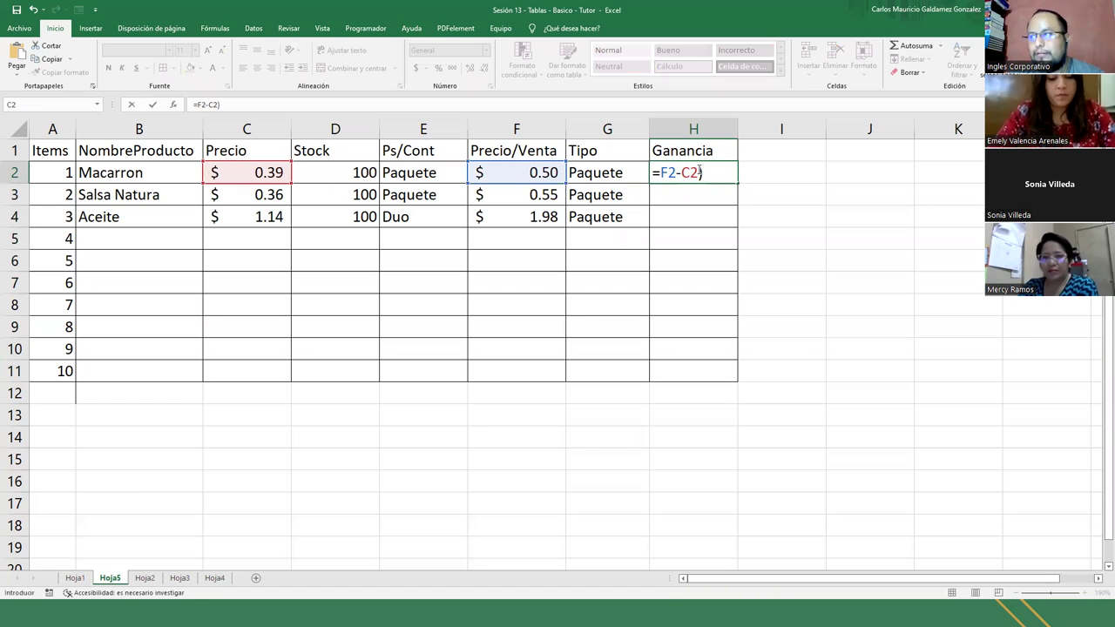
click(661, 174)
text(()
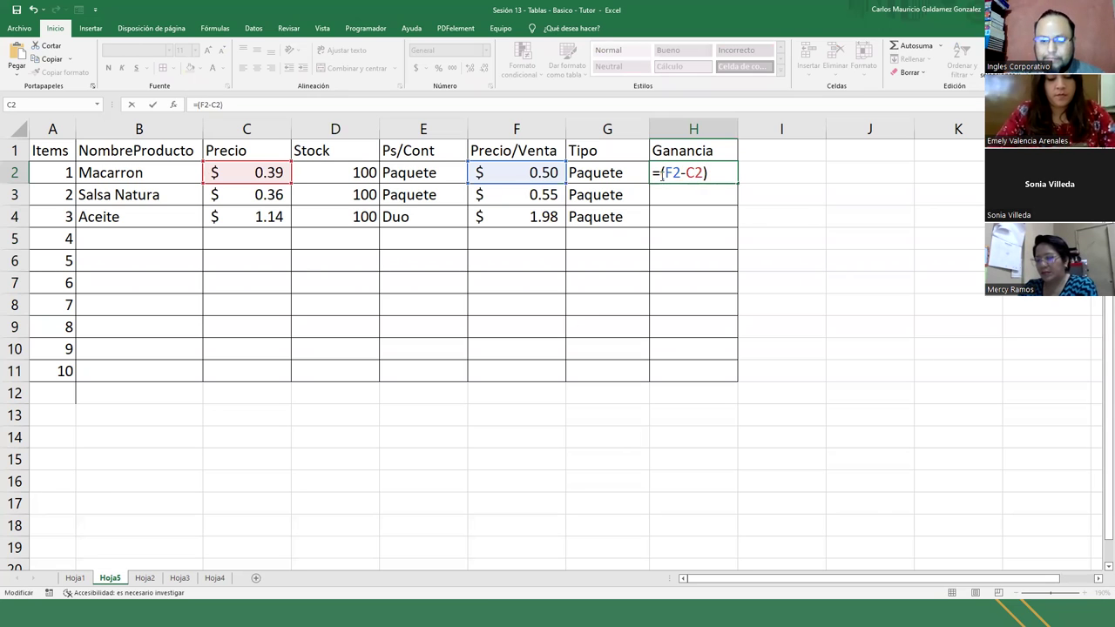
text()*)
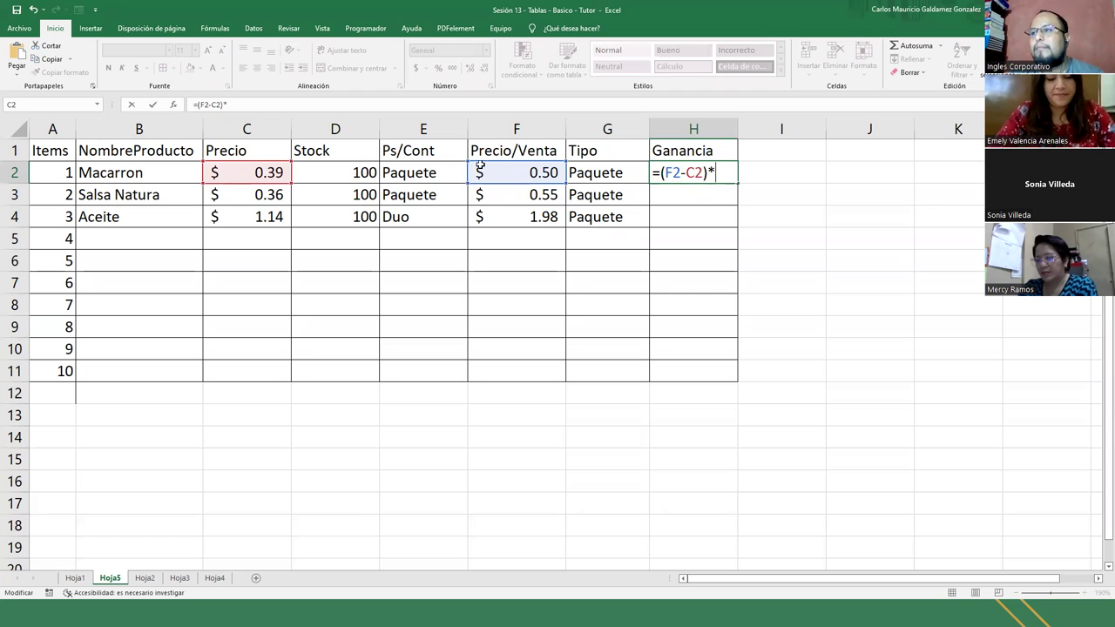
click(353, 174)
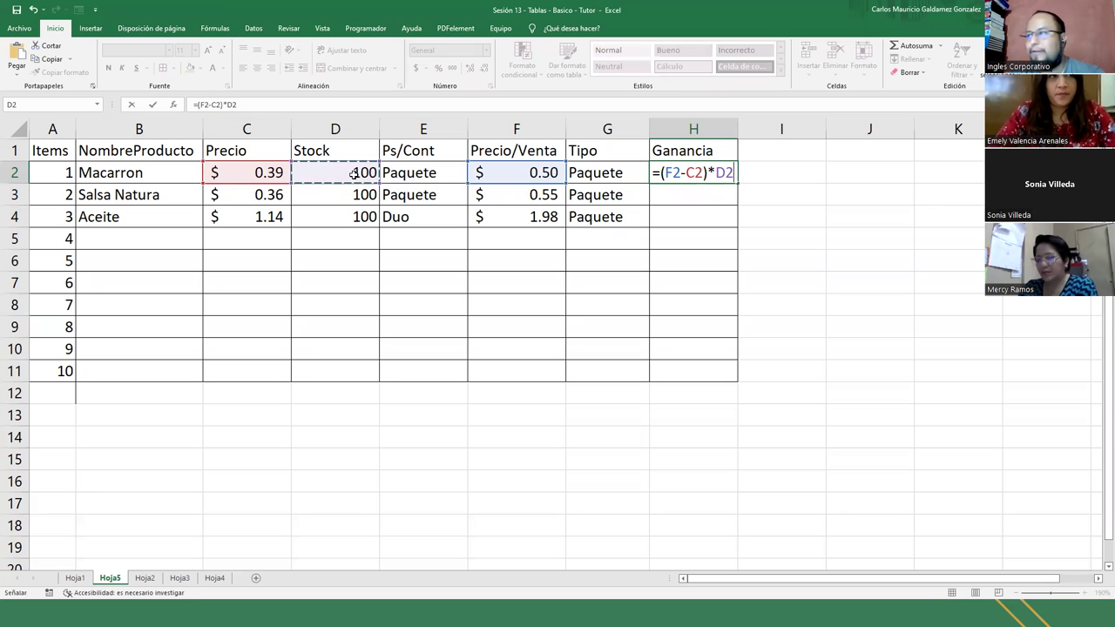
key(Return)
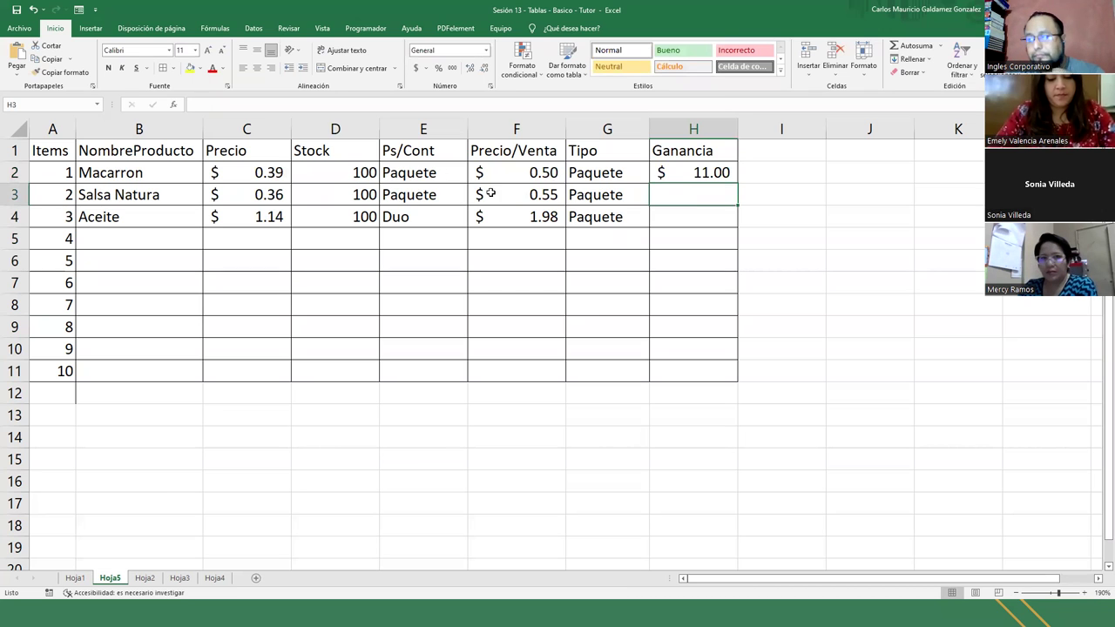
Step: Fill the Ganancia formula from H2 down through H11
click(344, 173)
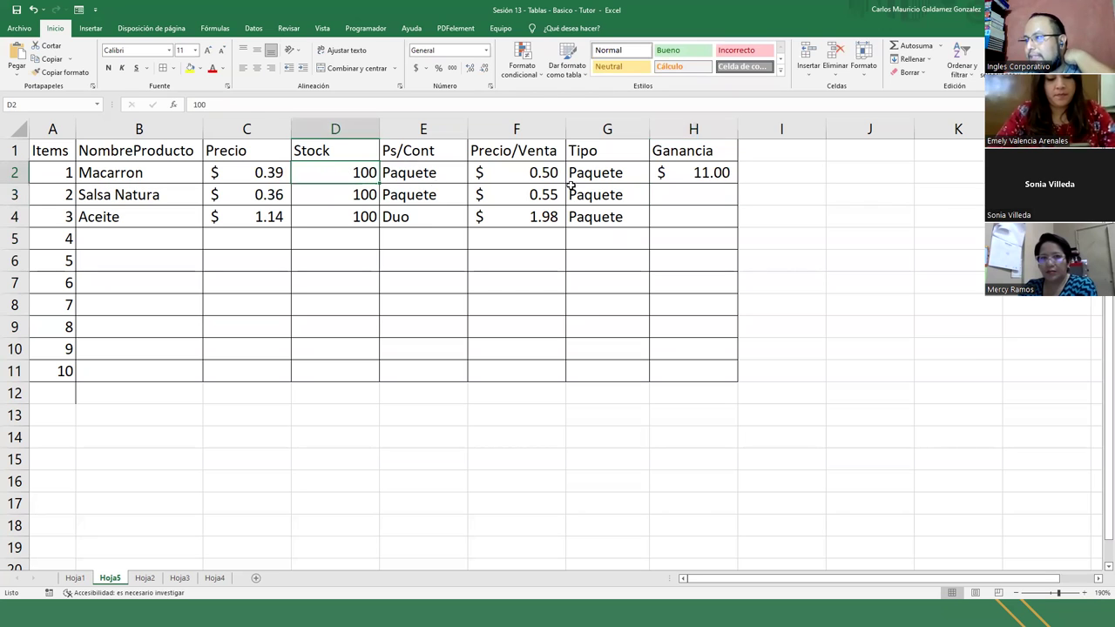
click(674, 173)
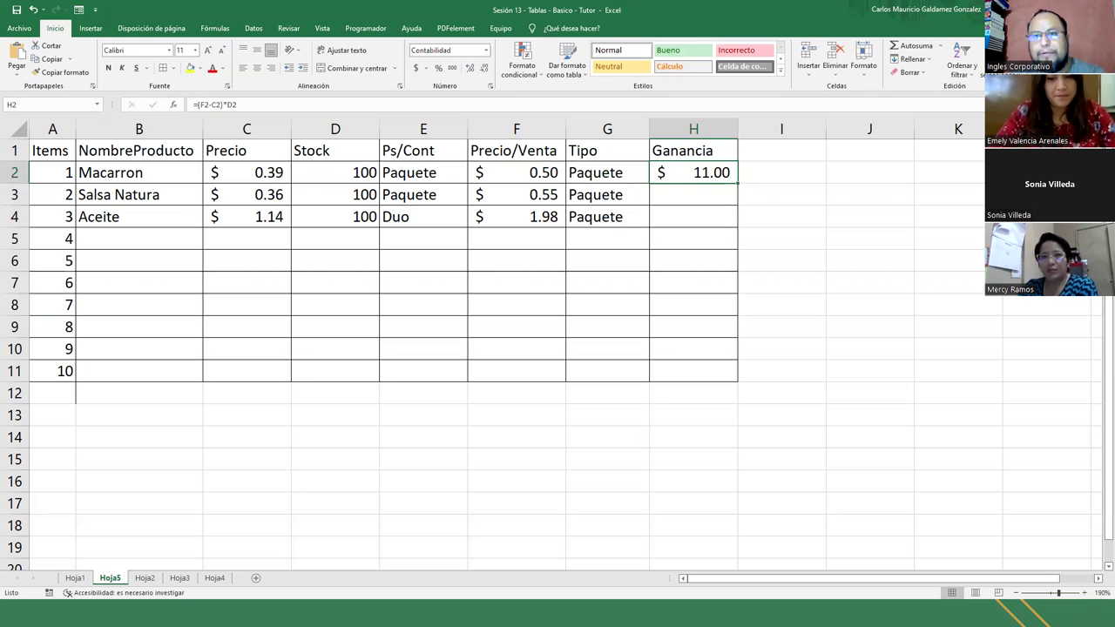
drag(736, 183, 707, 377)
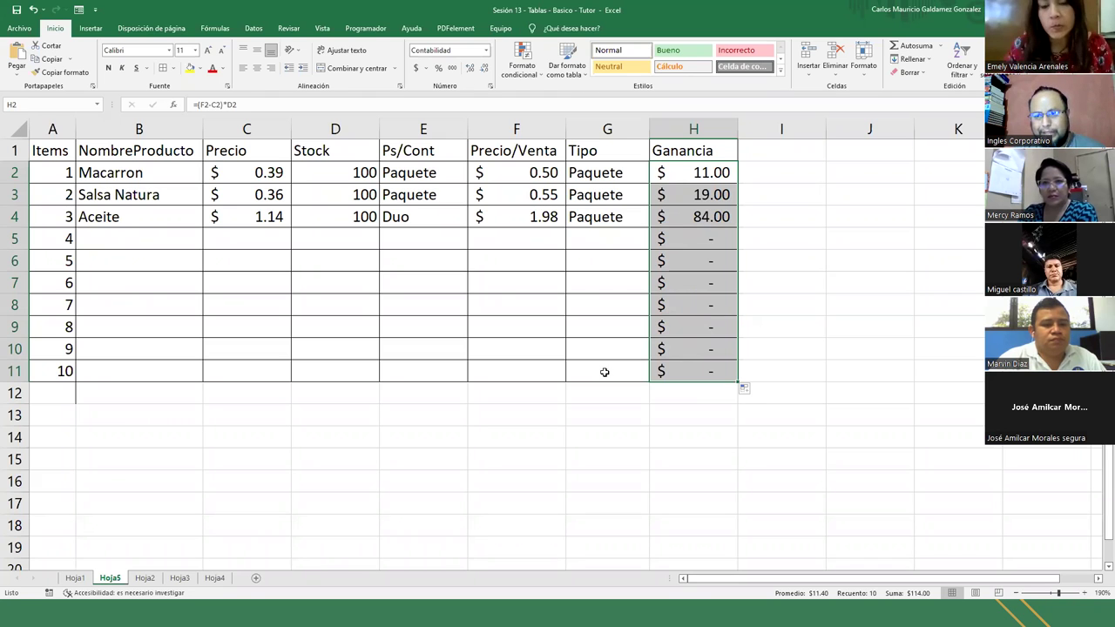
Step: Delete row 12 below the table to remove its leftover border line
right_click(23, 394)
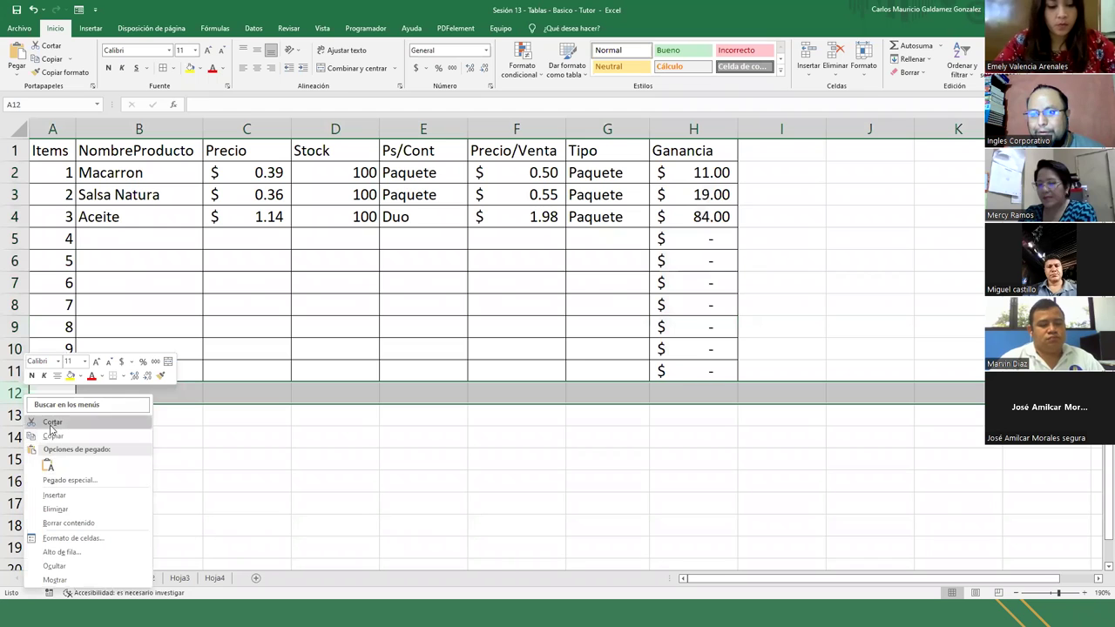
click(68, 510)
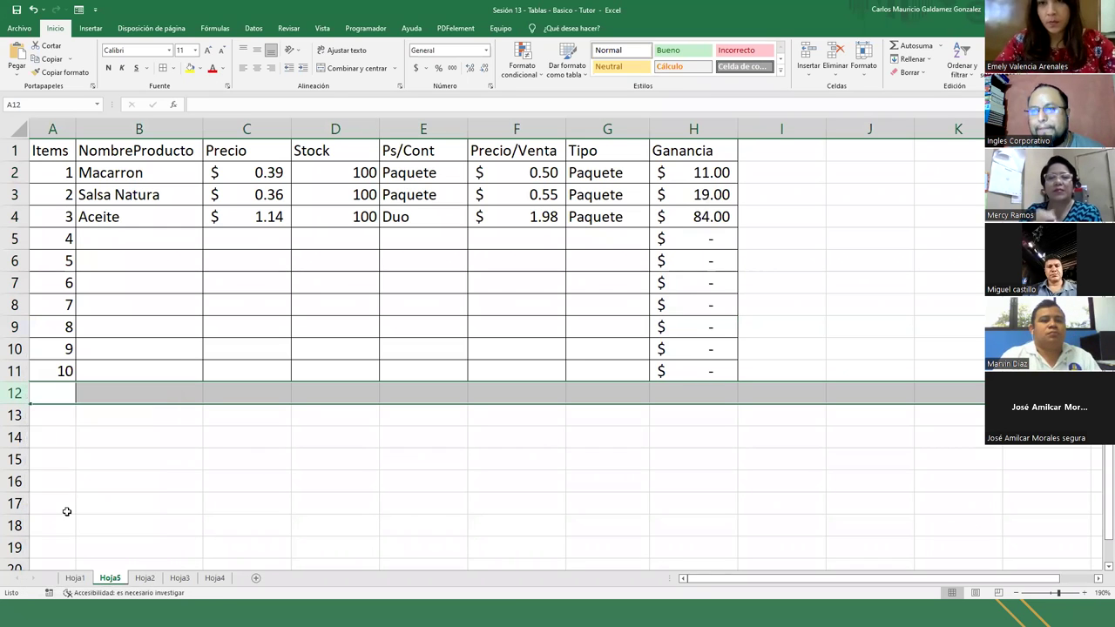
click(232, 460)
Step: Copy the whole table A1:H11 and paste a duplicate starting at cell A14
drag(53, 146, 677, 364)
key(ctrl+c)
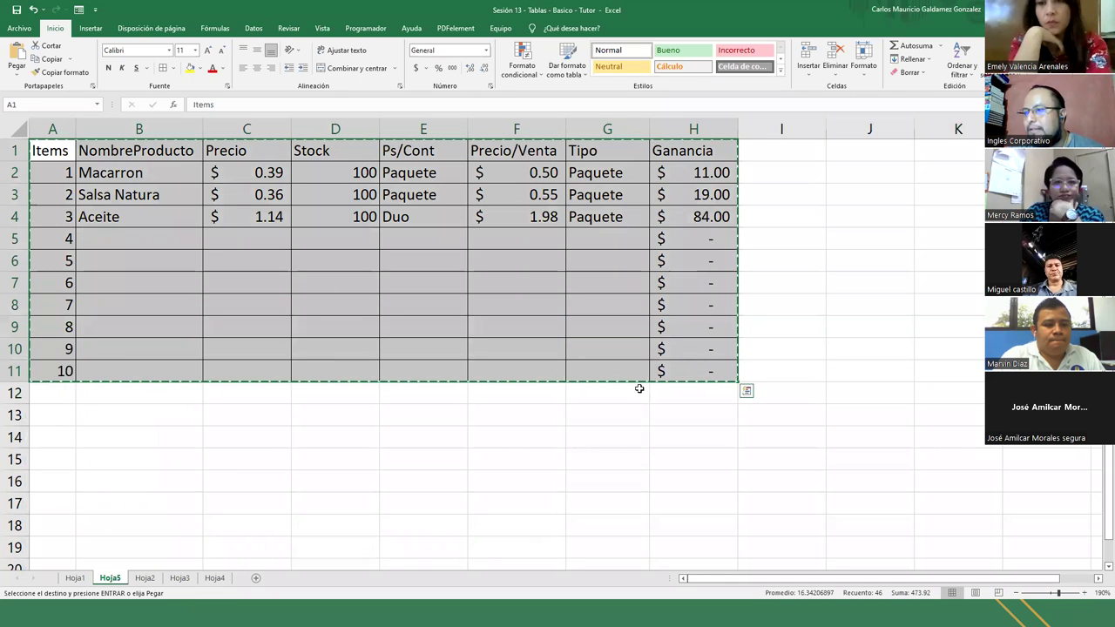
click(59, 434)
key(ctrl+v)
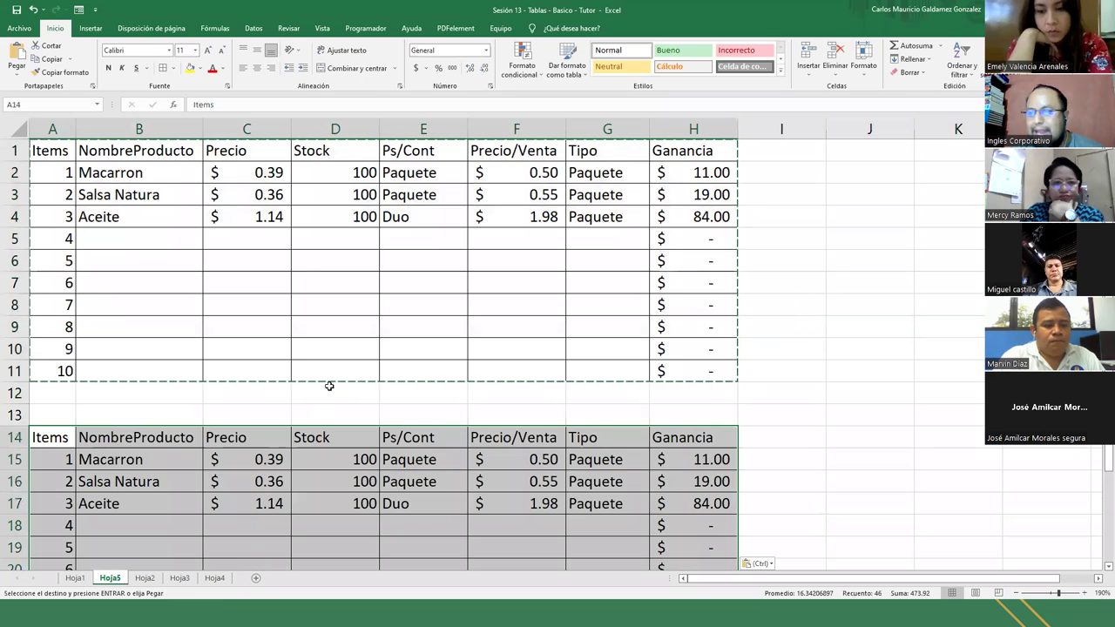
Step: Delete the rows of items 6 to 10 in both tables, rows 20 to 24 and rows 7 to 11
scroll(330, 386, down, 2)
drag(14, 473, 10, 558)
right_click(10, 560)
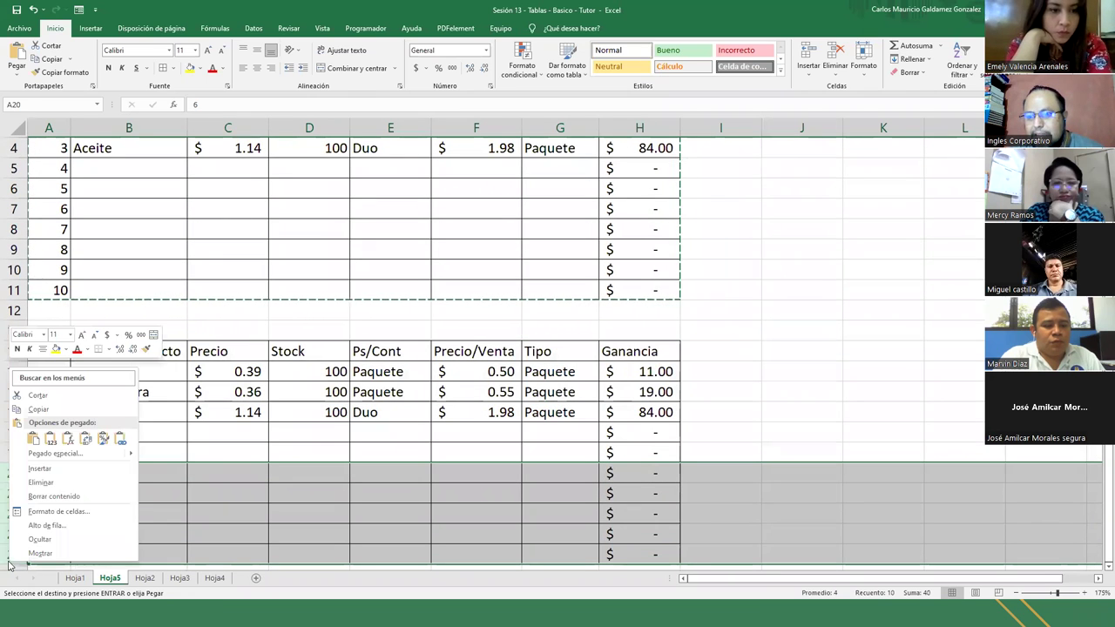
click(48, 486)
drag(12, 209, 7, 290)
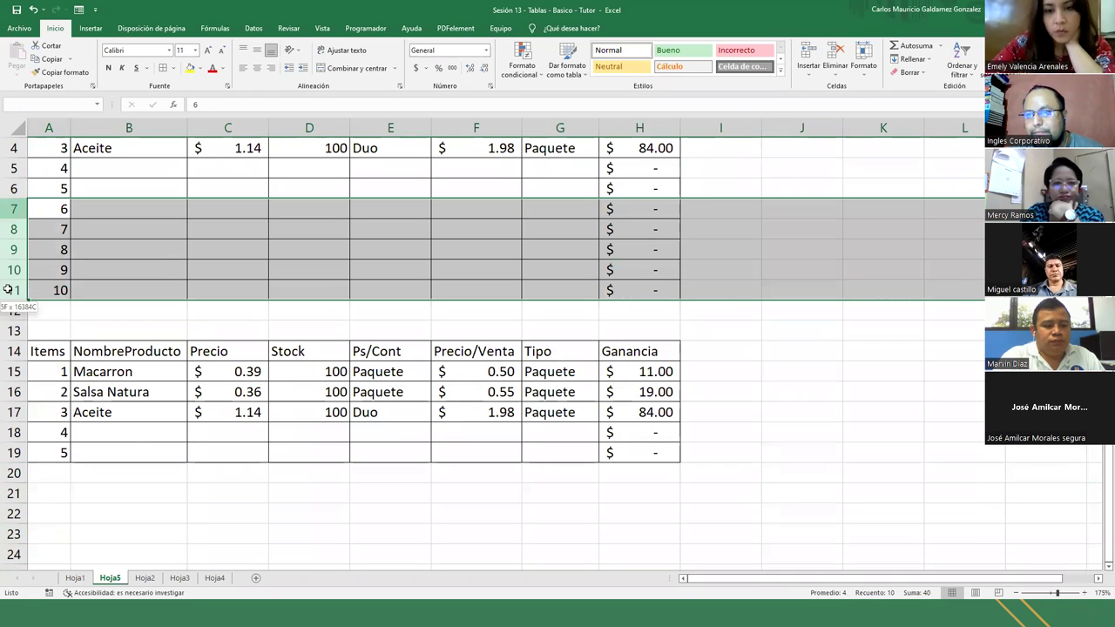
right_click(7, 290)
click(52, 403)
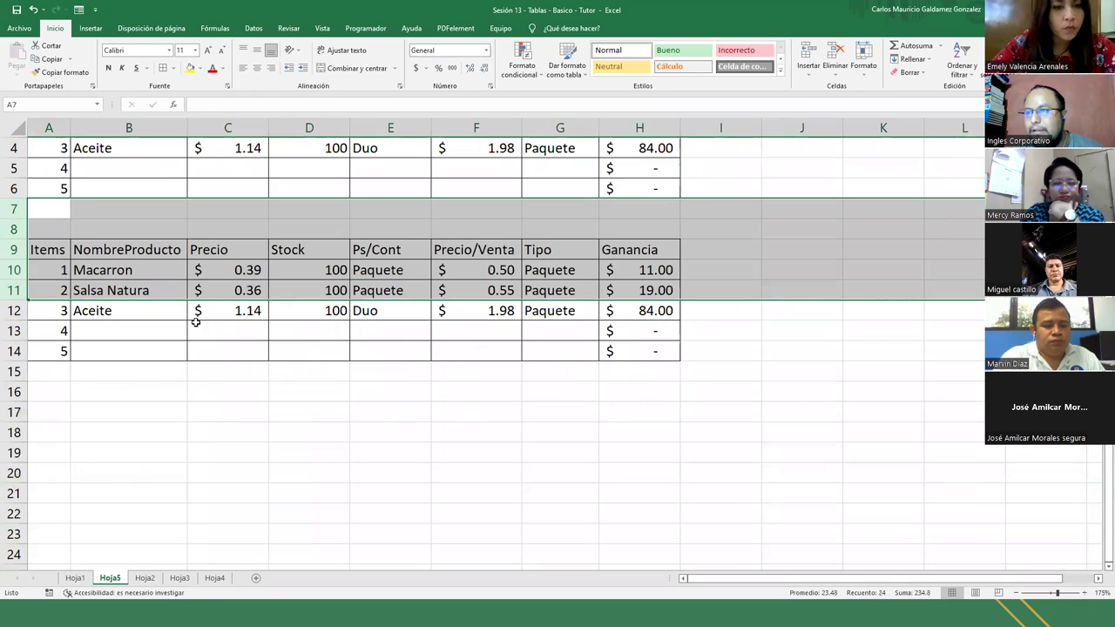
Step: Insert one blank row at row 8, between the two tables
drag(15, 223, 15, 229)
right_click(15, 229)
click(14, 228)
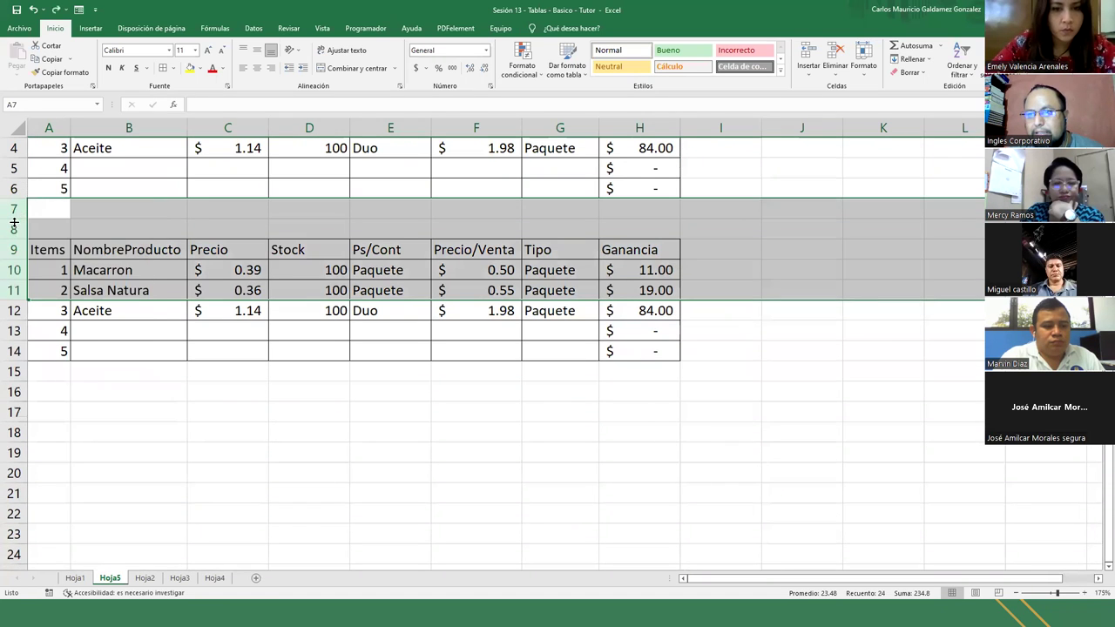
click(15, 228)
right_click(15, 229)
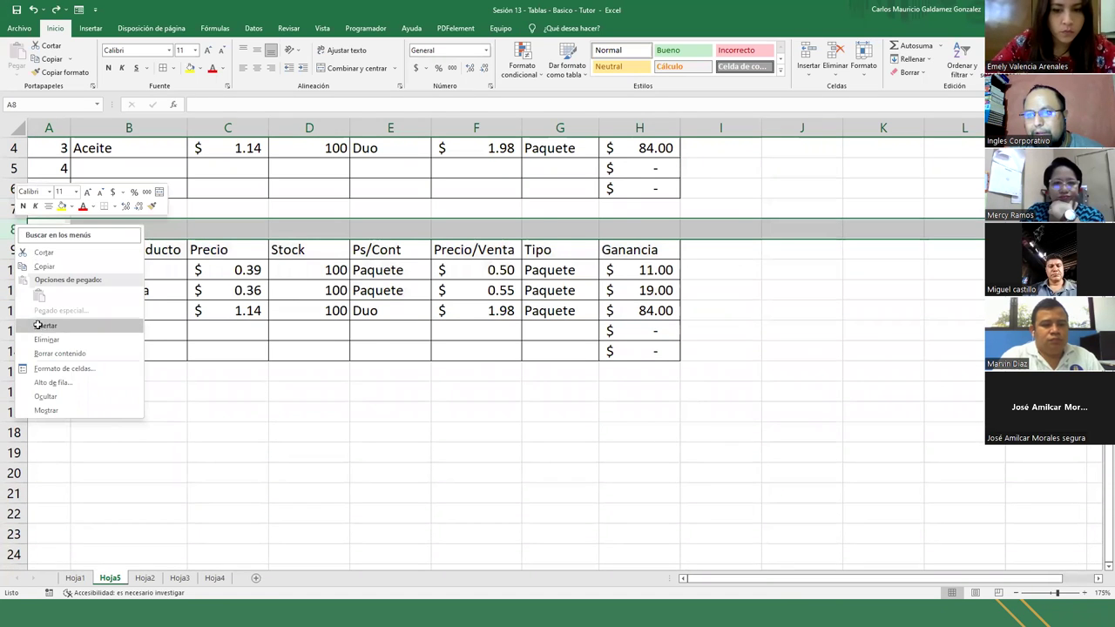
click(38, 326)
Step: Insert four more blank rows at row 7 so the second table starts in row 14
click(15, 210)
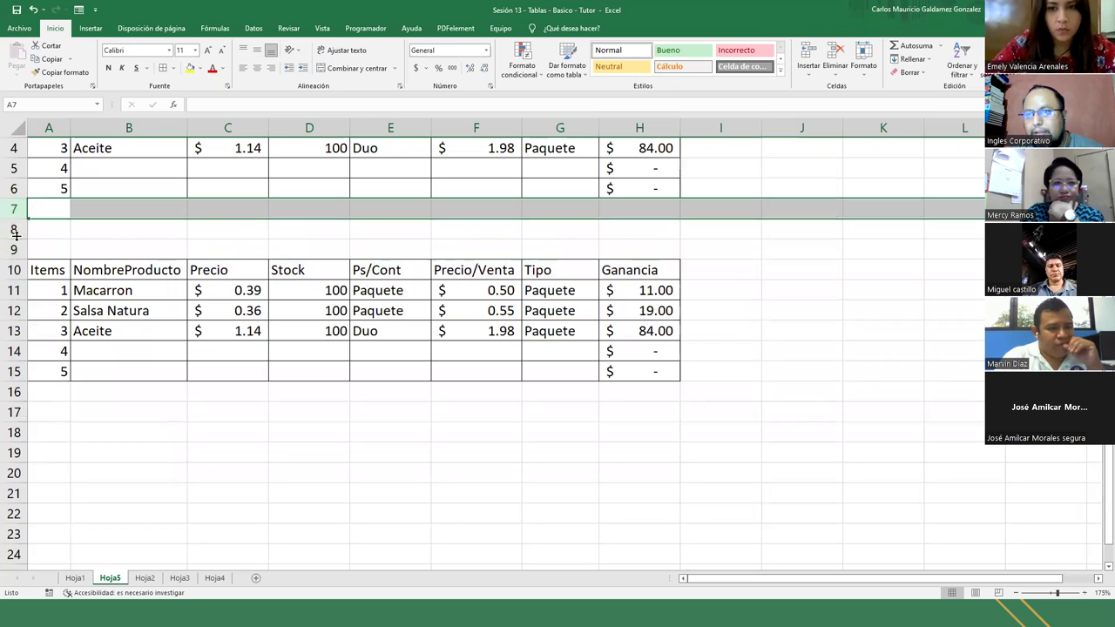
shift+click(15, 230)
right_click(15, 230)
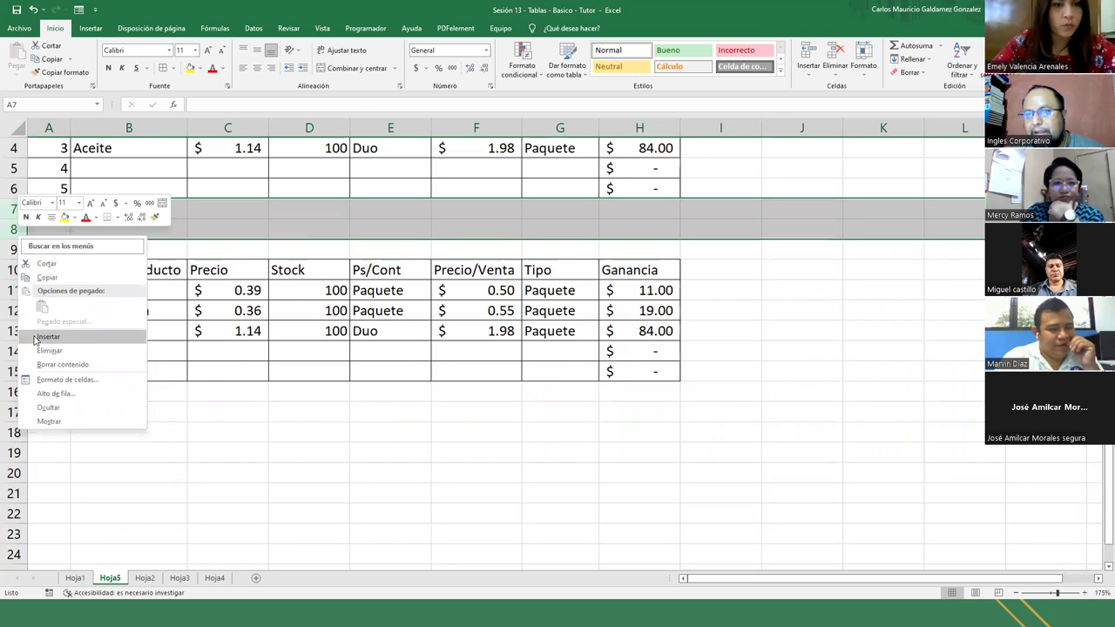
click(38, 337)
right_click(15, 207)
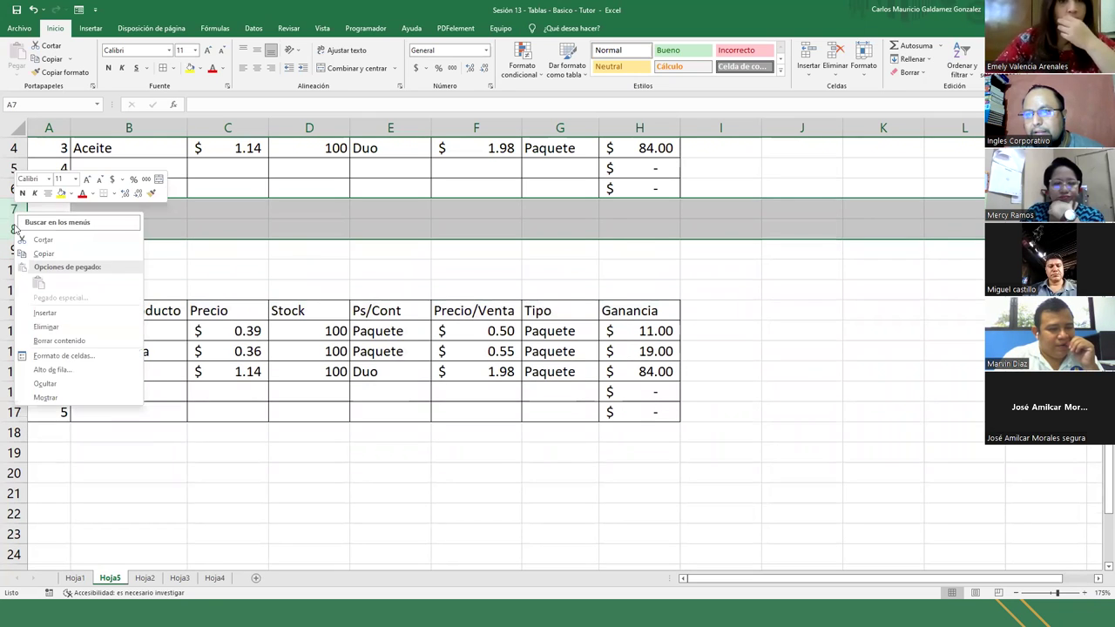
click(35, 313)
click(449, 412)
scroll(445, 414, up, 1)
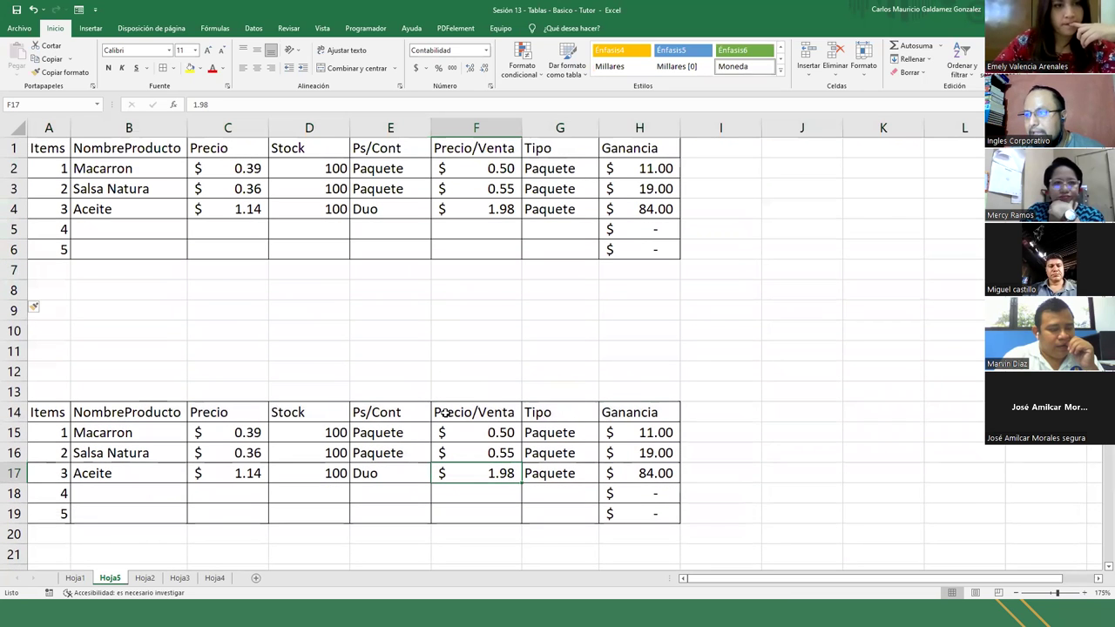
Step: Clear the Ganancia values in H15:H19 of the second table
drag(621, 433, 620, 517)
key(Delete)
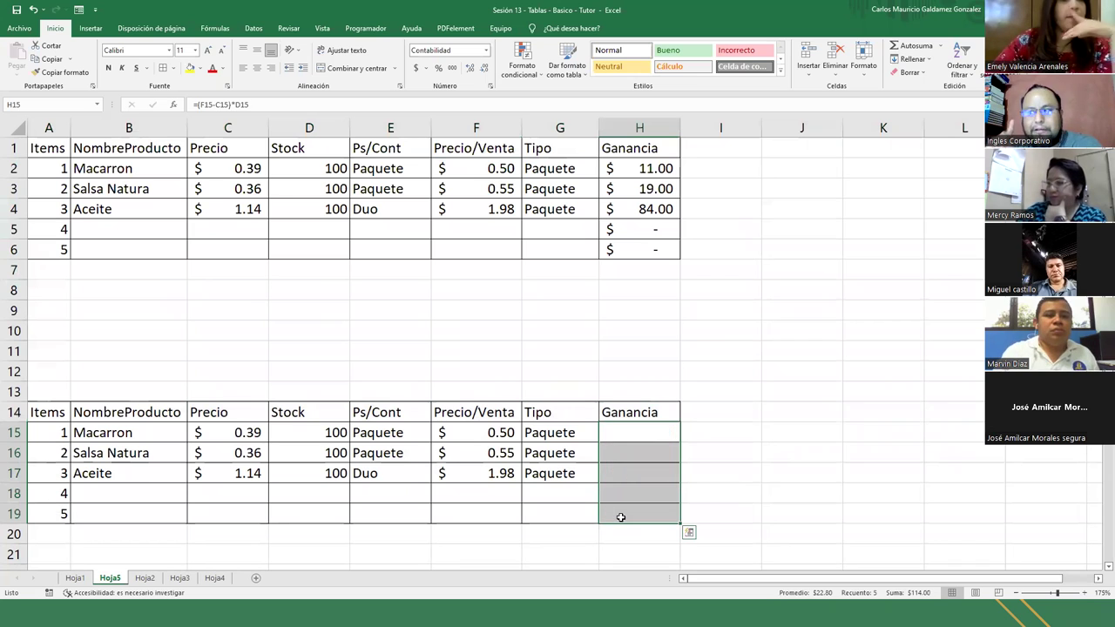
click(43, 416)
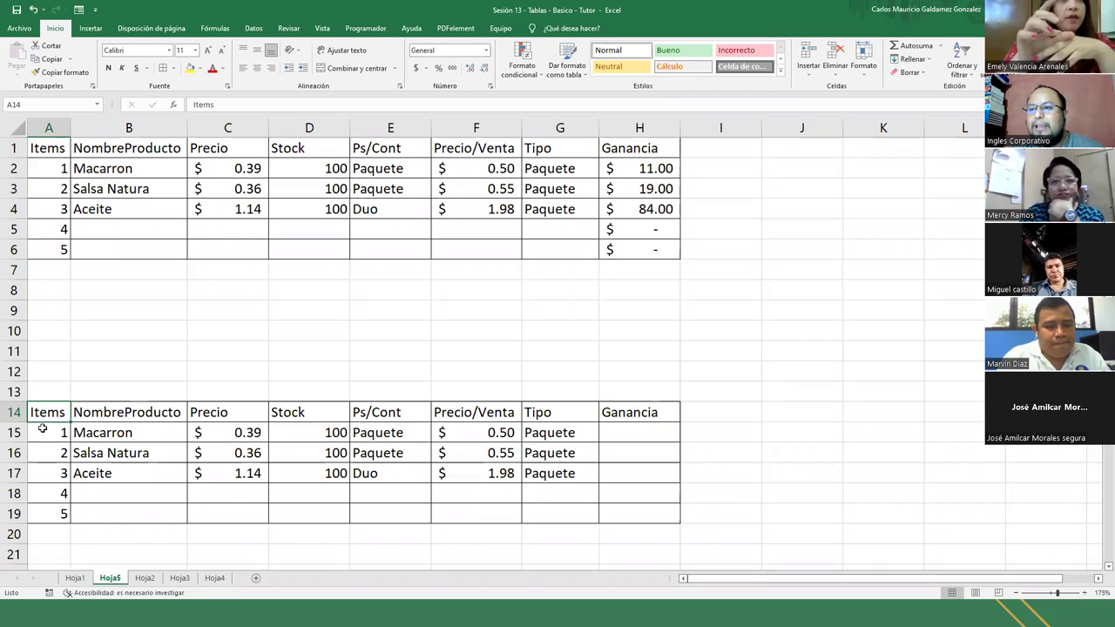
click(321, 436)
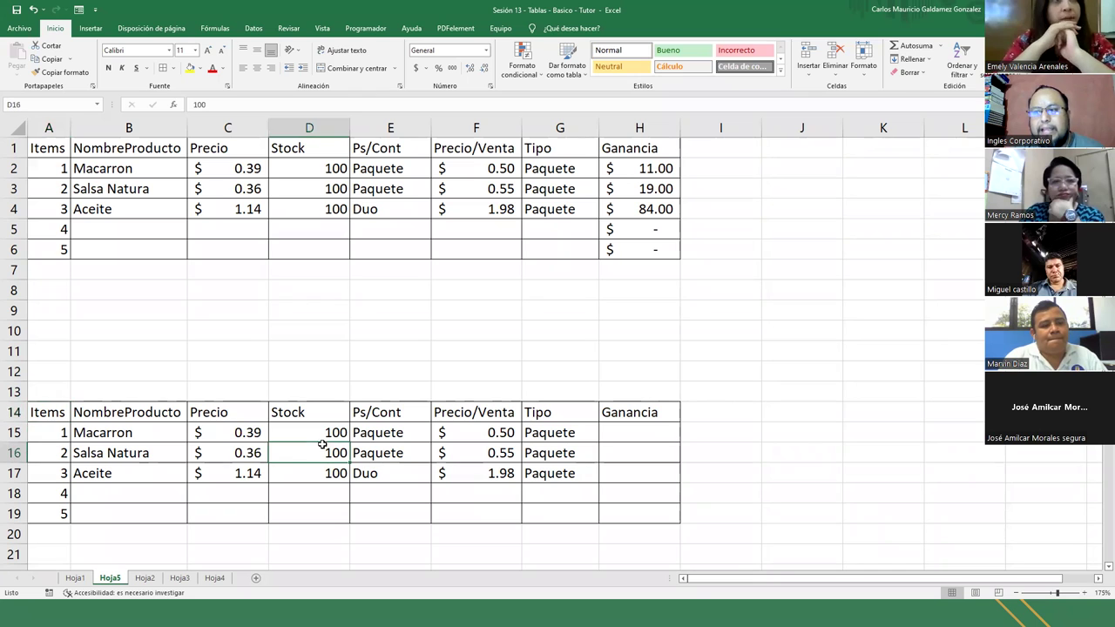
click(88, 415)
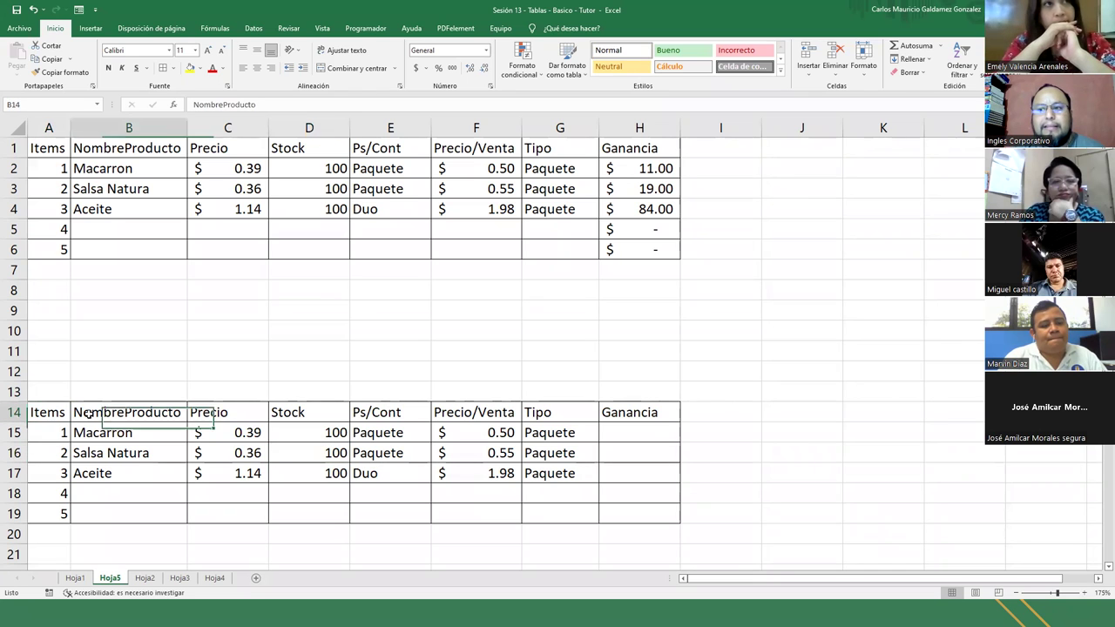
Step: Convert the second product range, A14:H19, into an Excel table that has headers
click(404, 483)
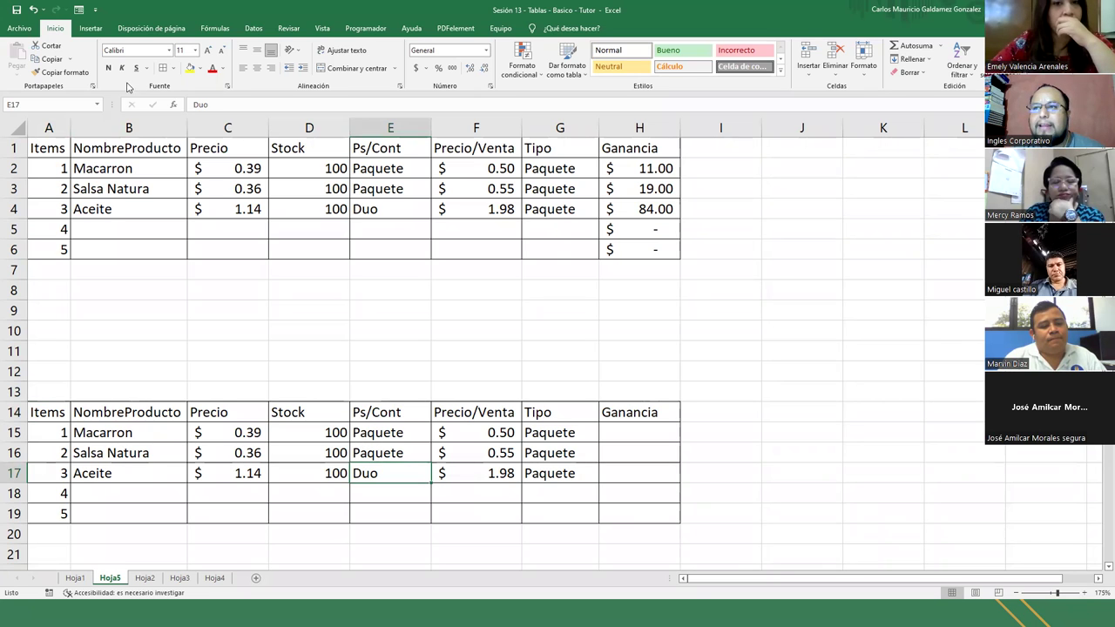
click(91, 29)
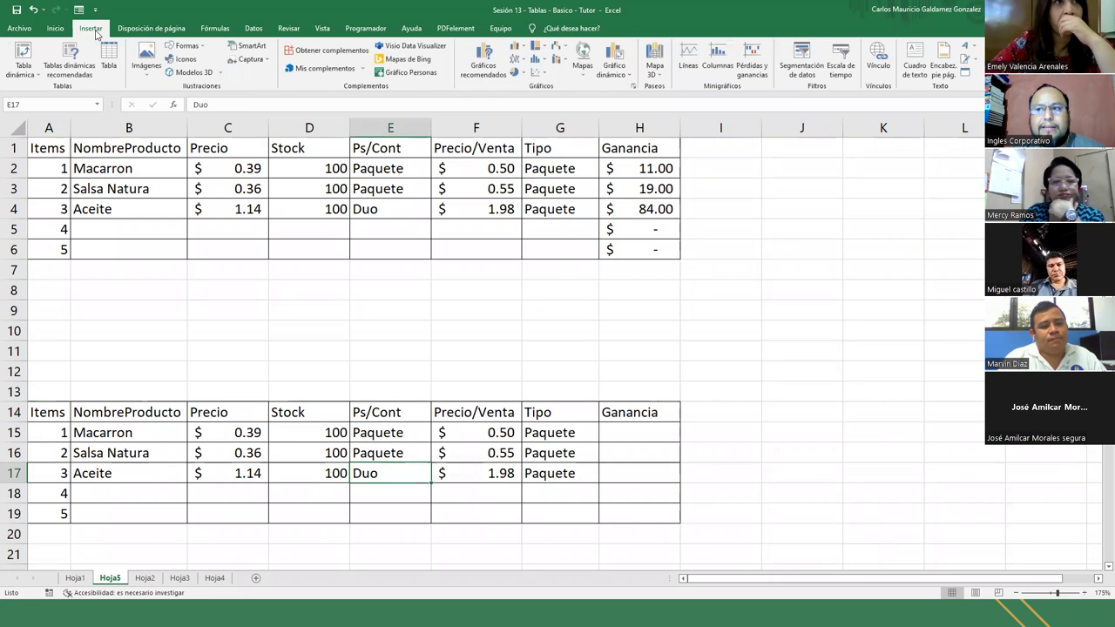
click(115, 67)
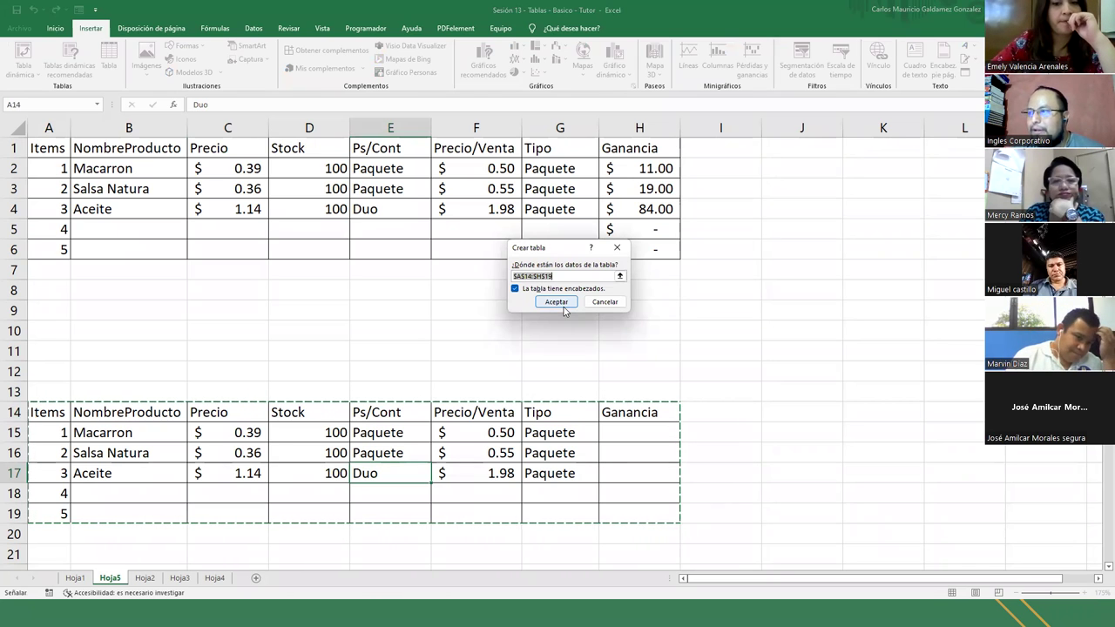
click(561, 275)
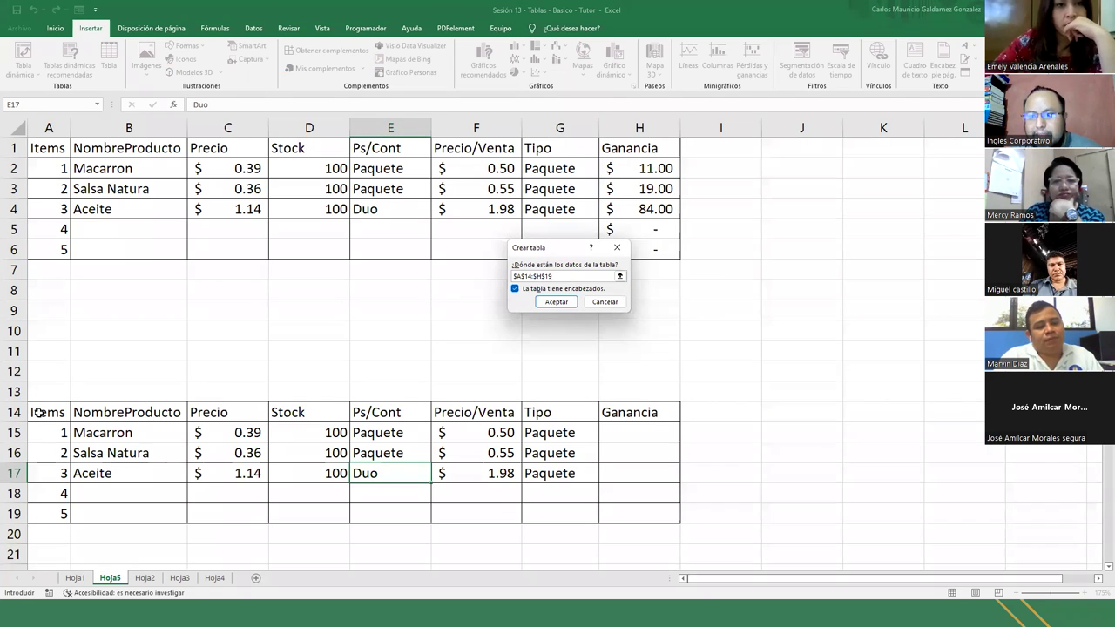
click(515, 292)
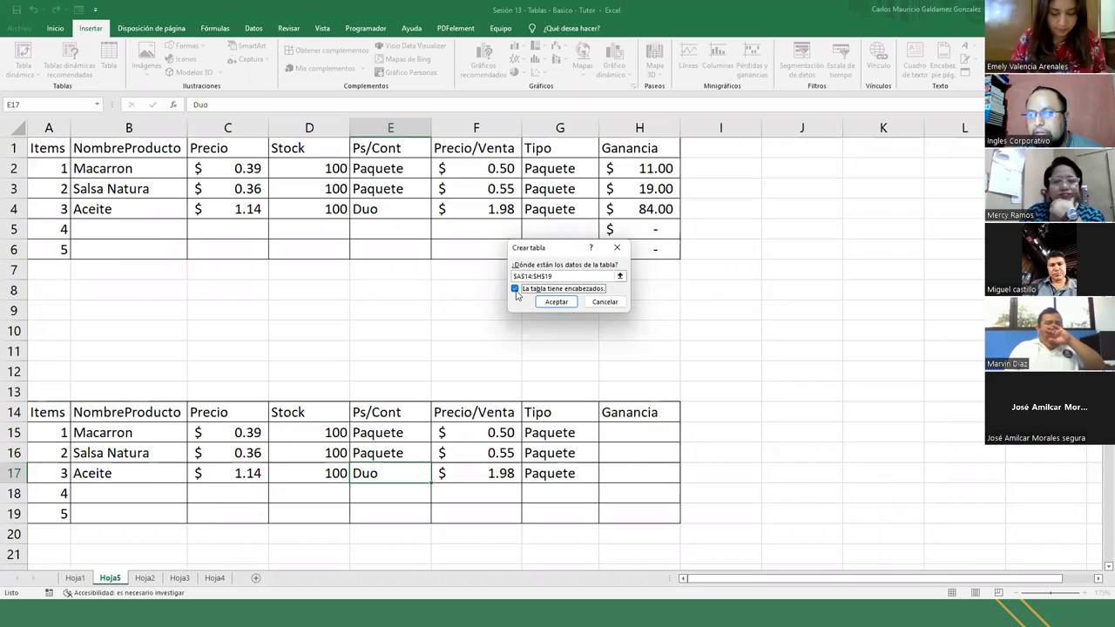
click(515, 289)
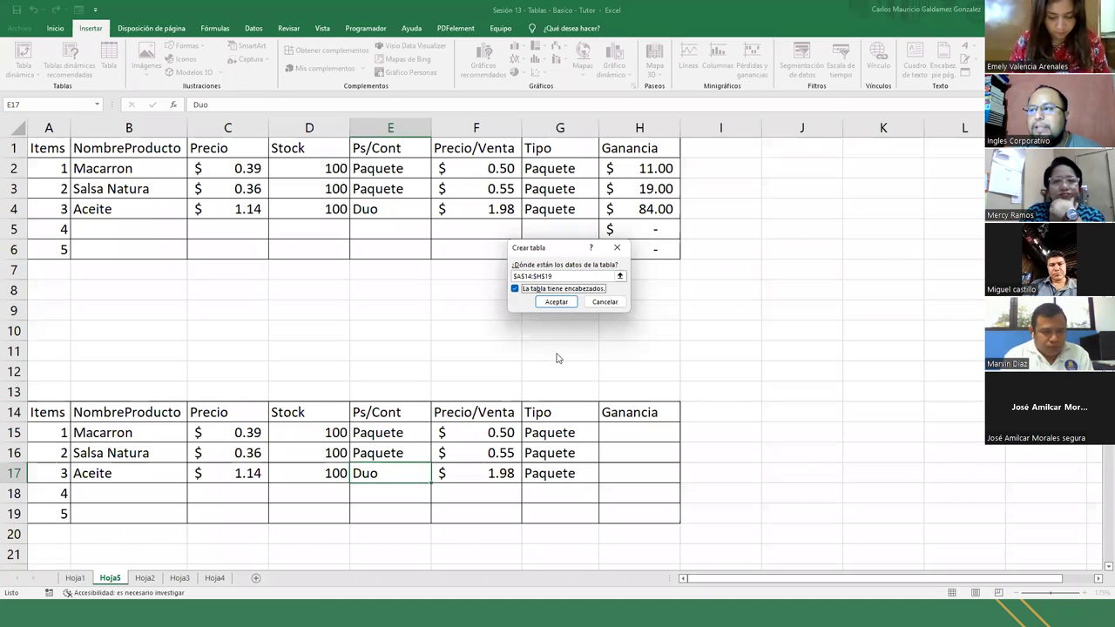
click(558, 305)
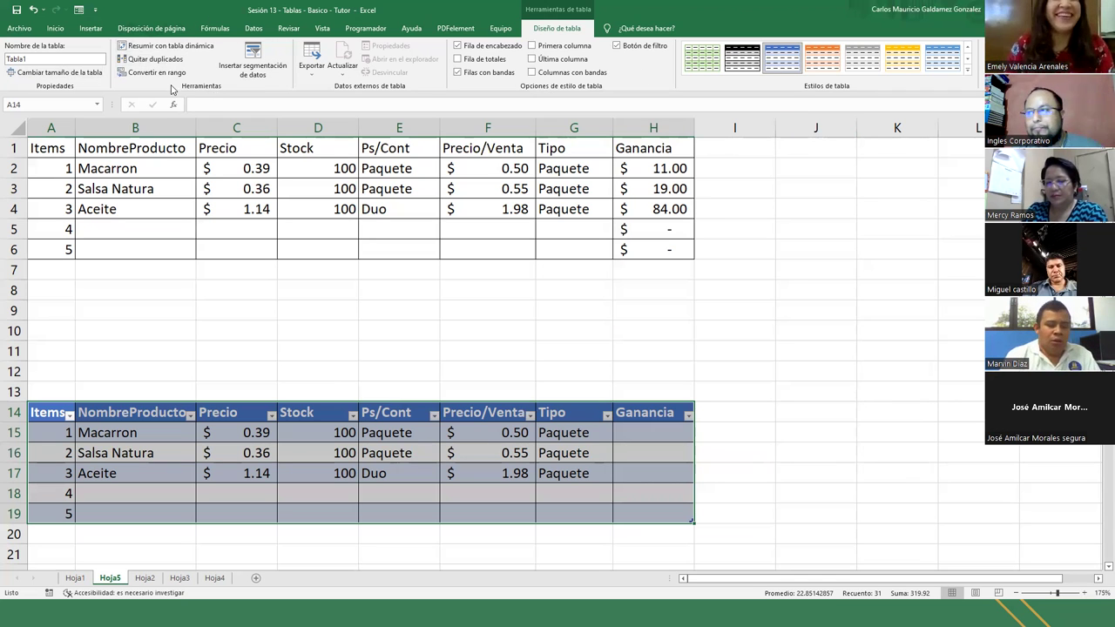
Step: Fill in item 4 of the new table with product Azucar, Precio 0.40 and Stock 1000
click(127, 496)
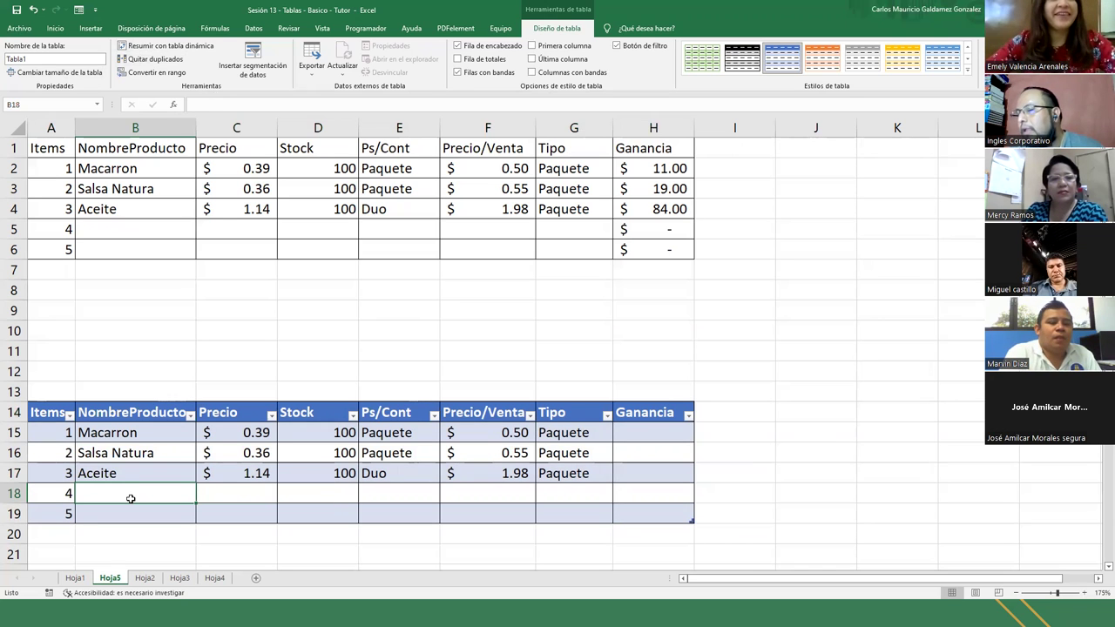
text(Azucar)
key(Tab)
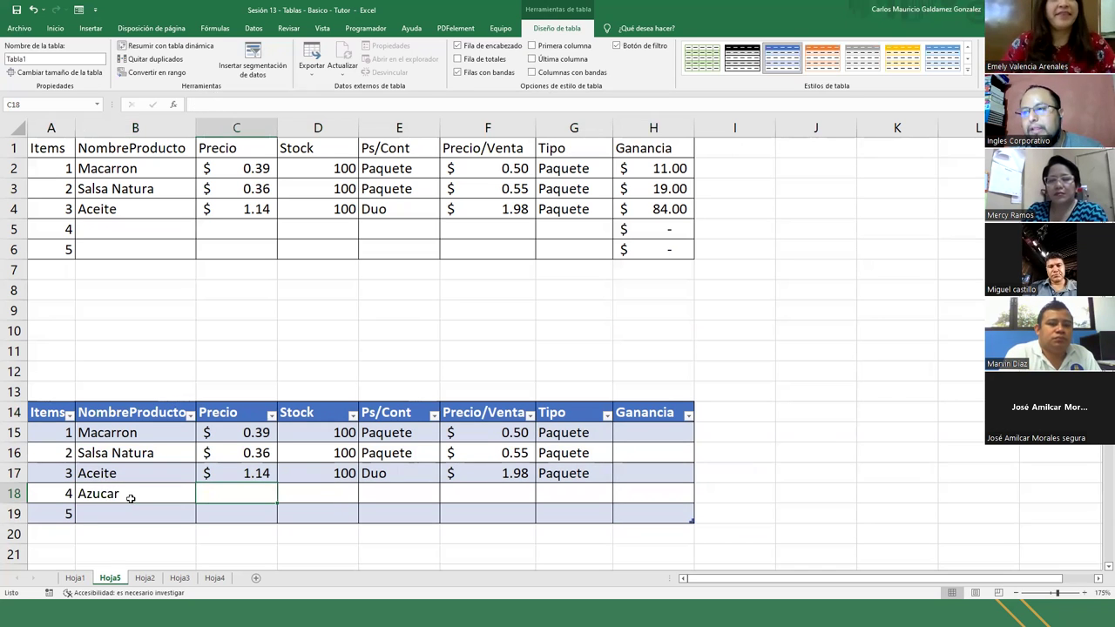
text(0.)
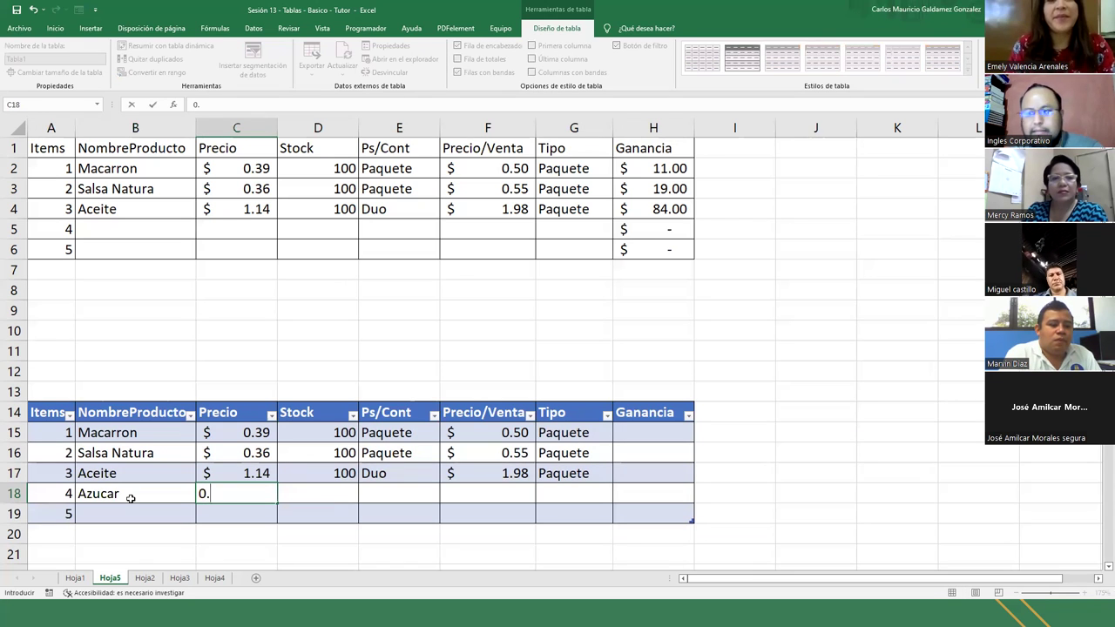
text(40)
key(Tab)
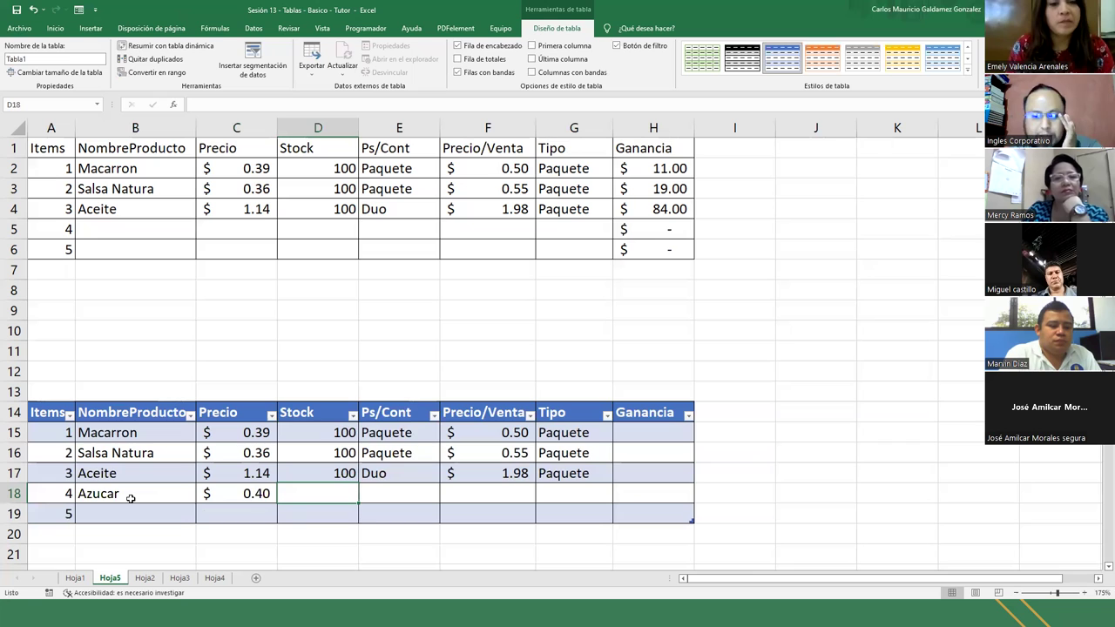
text(1000)
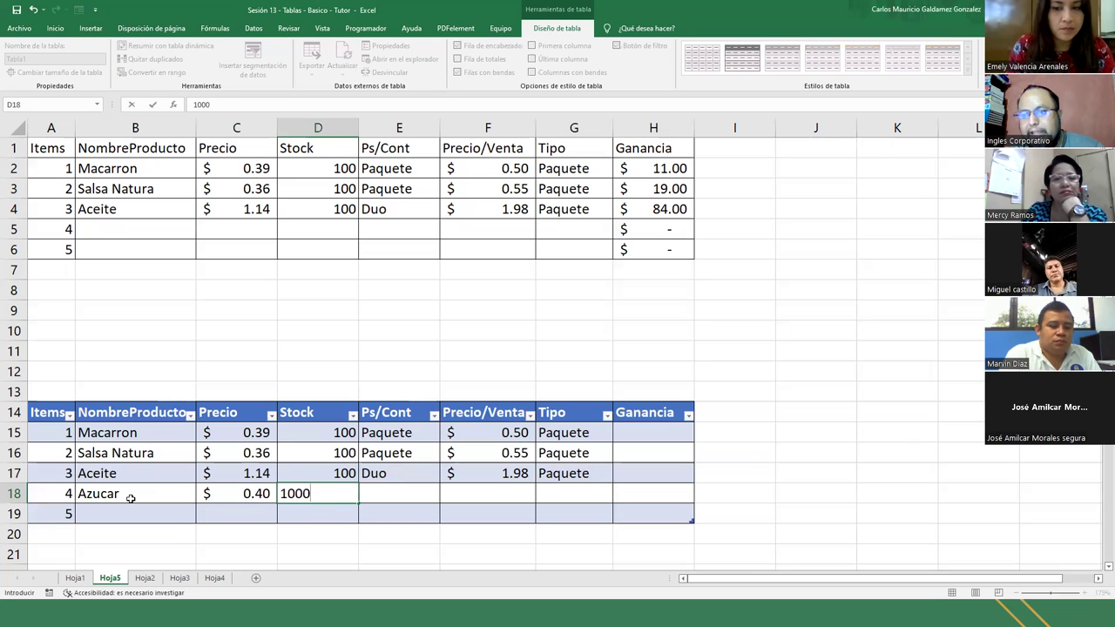
key(Tab)
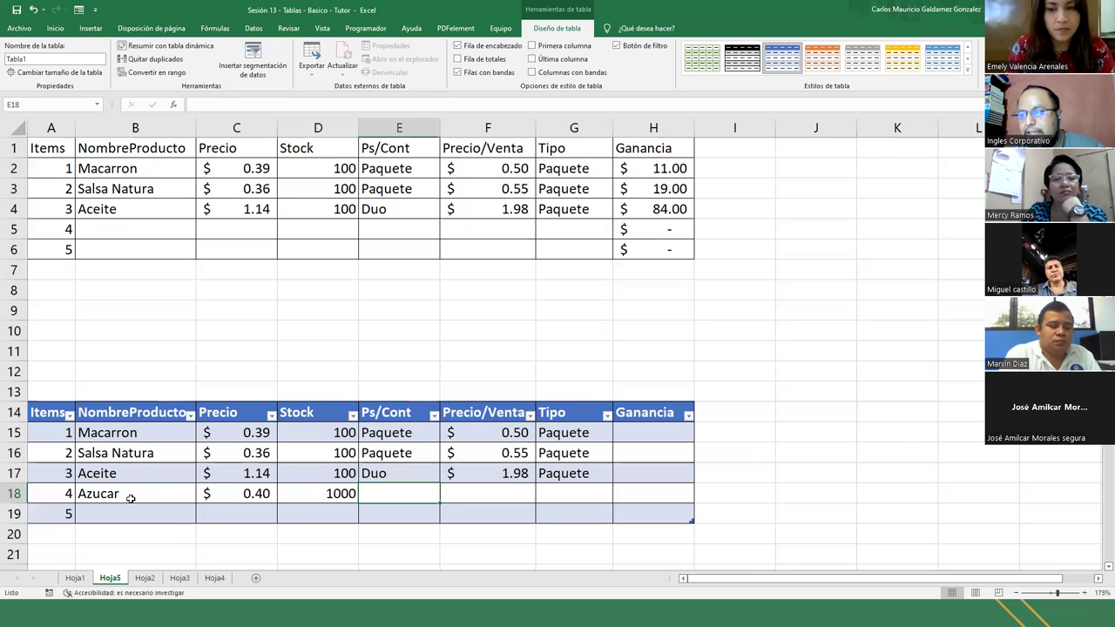
Step: Complete the Azucar row with Ps/Cont Libra, Precio/Venta 0.76 and Tipo Libra
text(Libra)
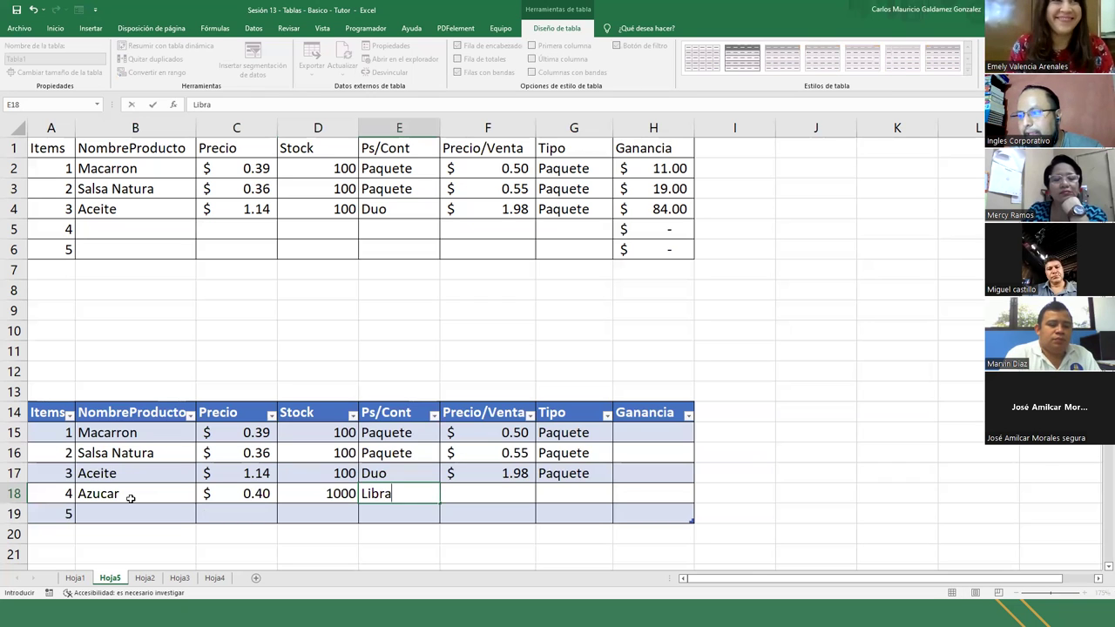
key(Tab)
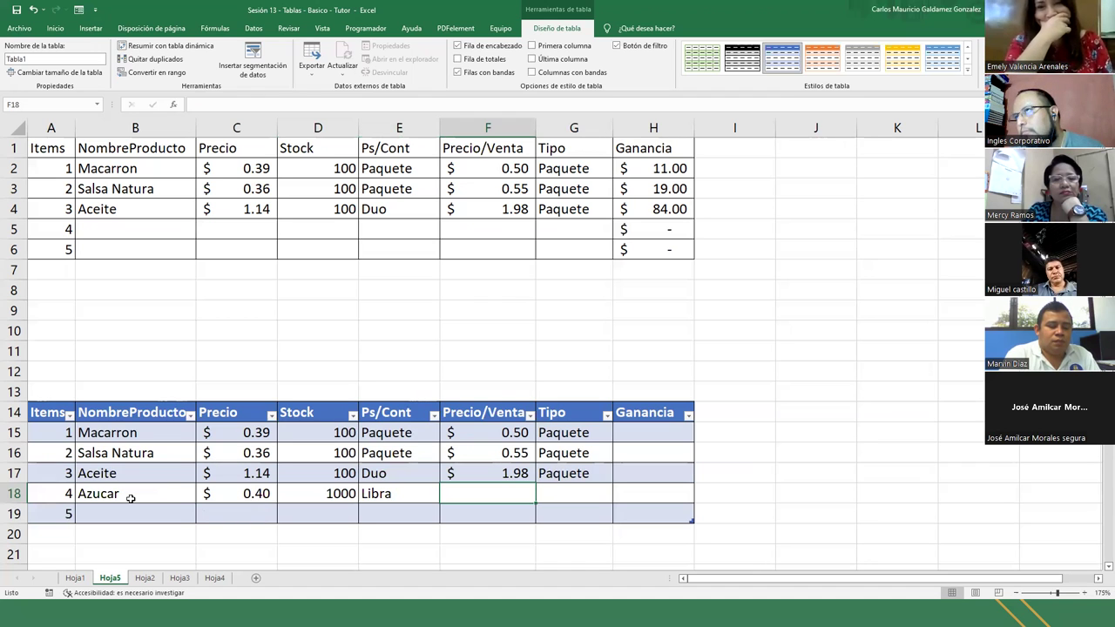
text(0.76)
key(Tab)
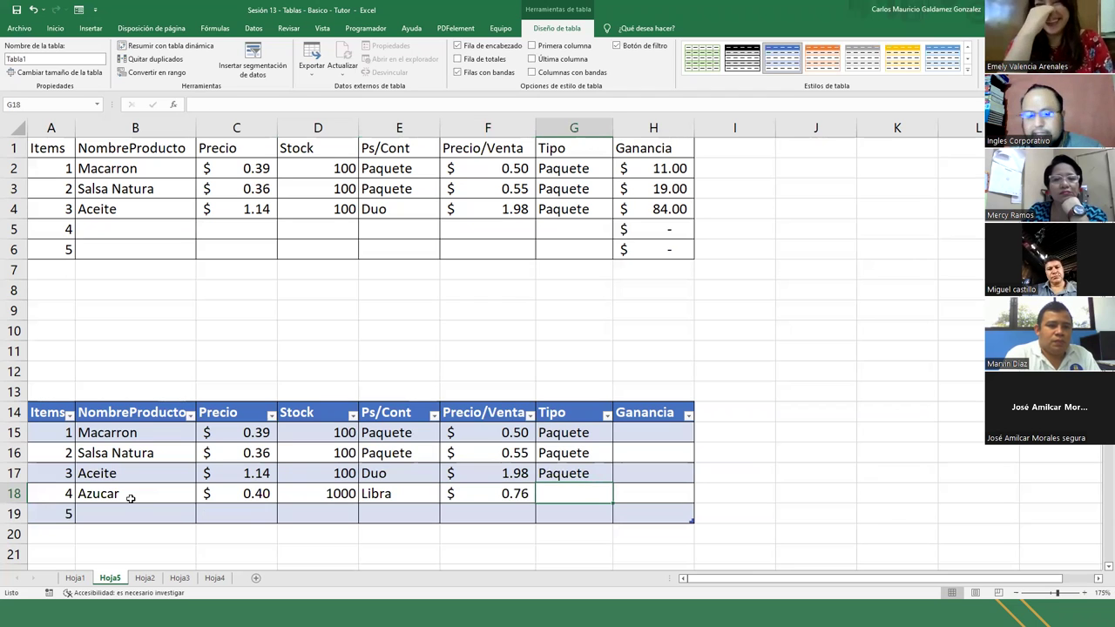
text(Libra)
key(Tab)
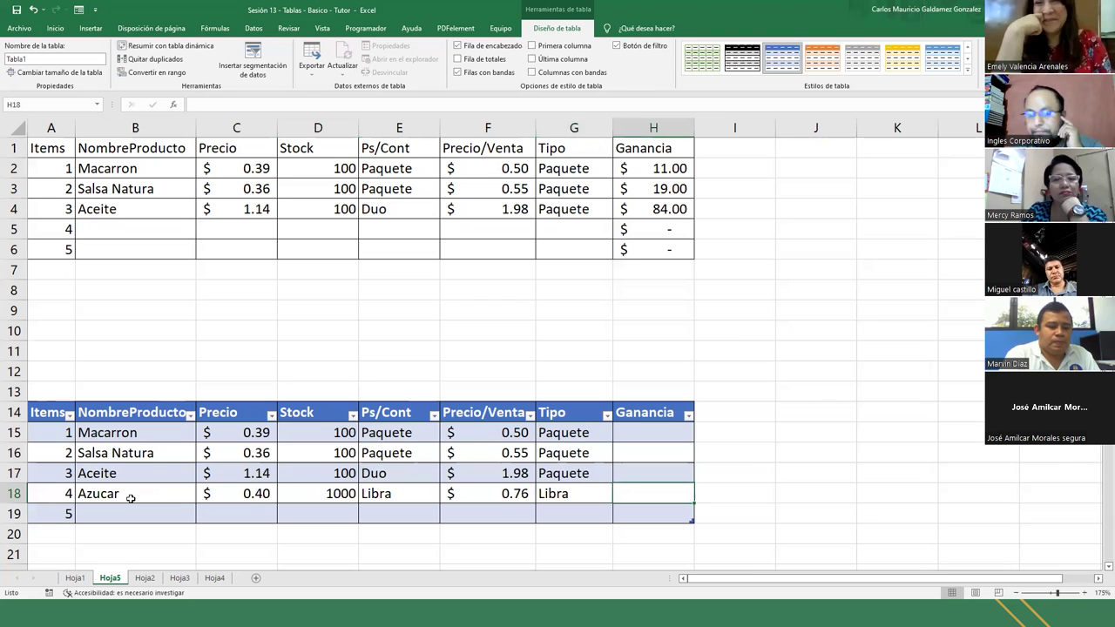
key(Return)
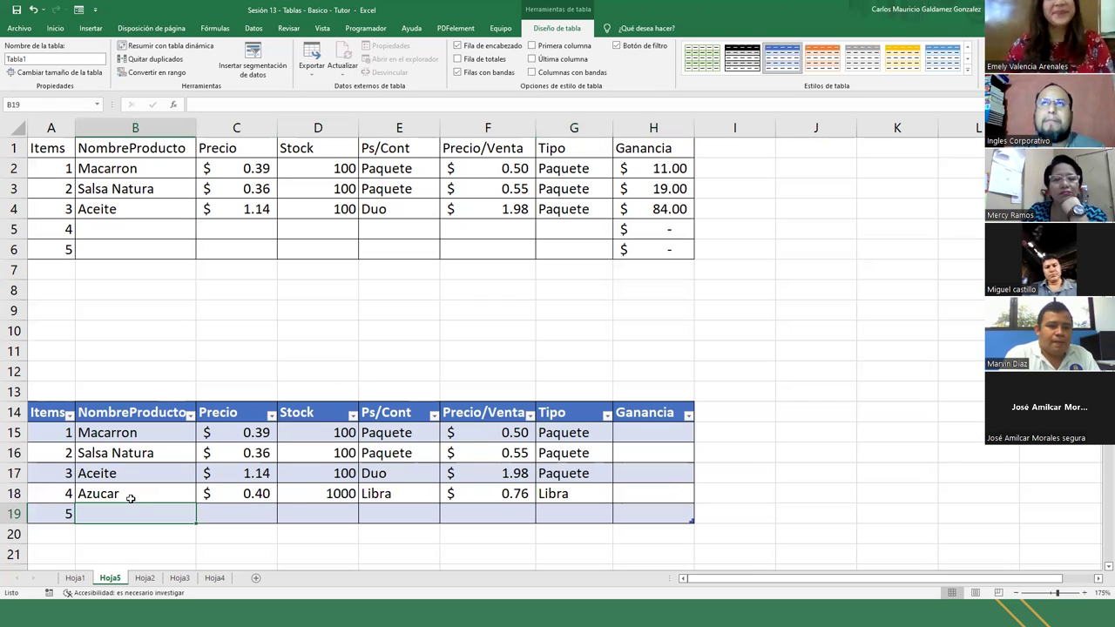
Step: Fill in item 5 with product Pollo, Precio 1.14, Stock 1000, Ps/Cont Libras and Precio/Venta 1.14
text(Pollo)
key(Tab)
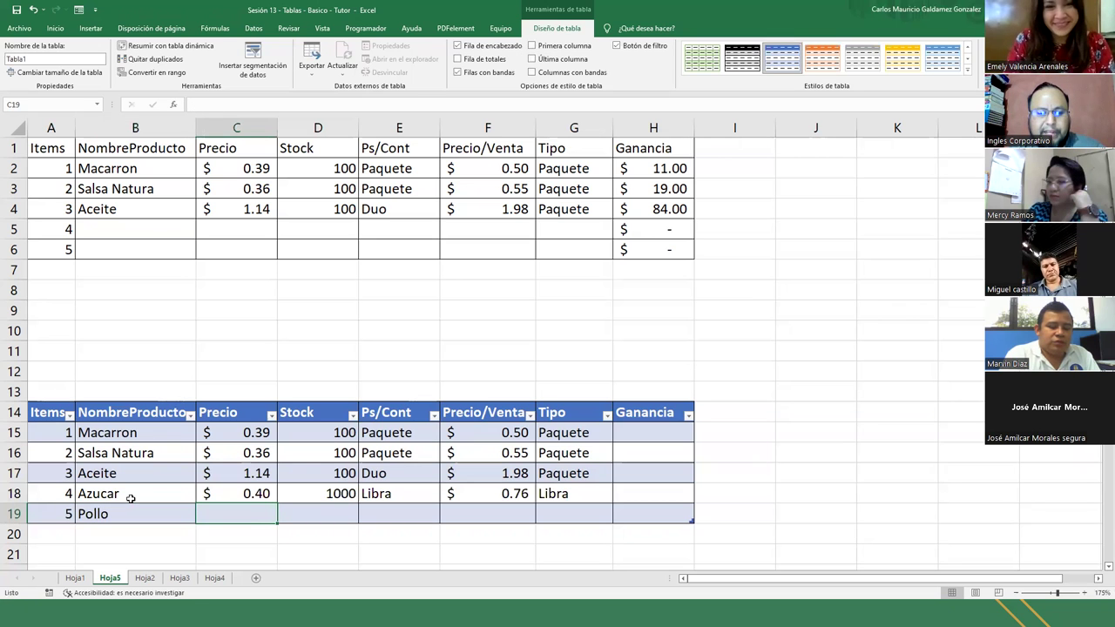
text(1.14)
key(Tab)
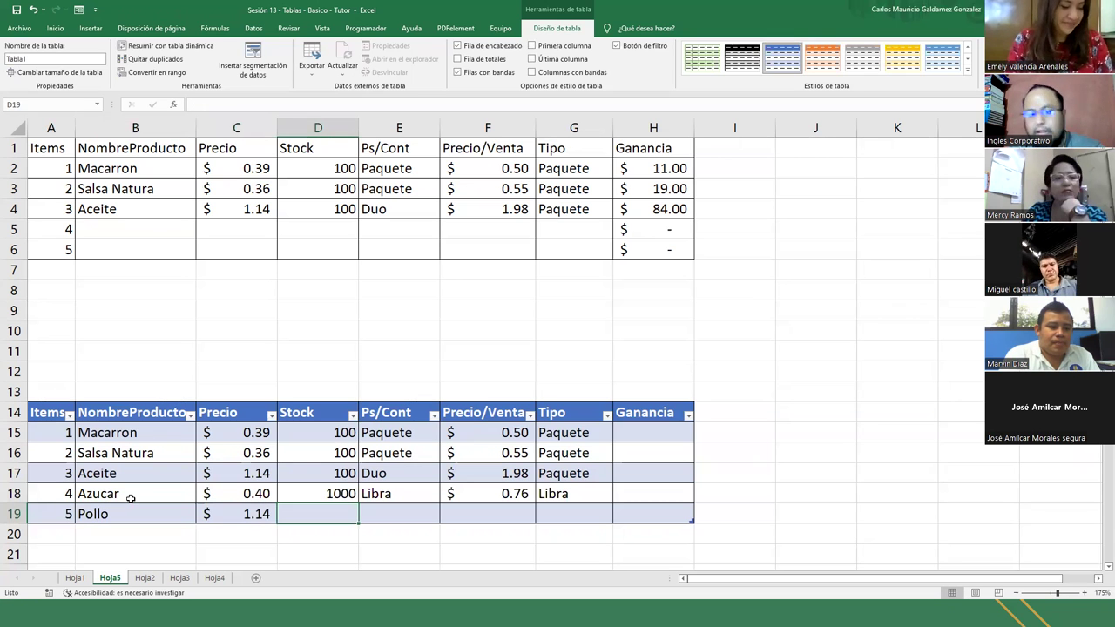
text(100)
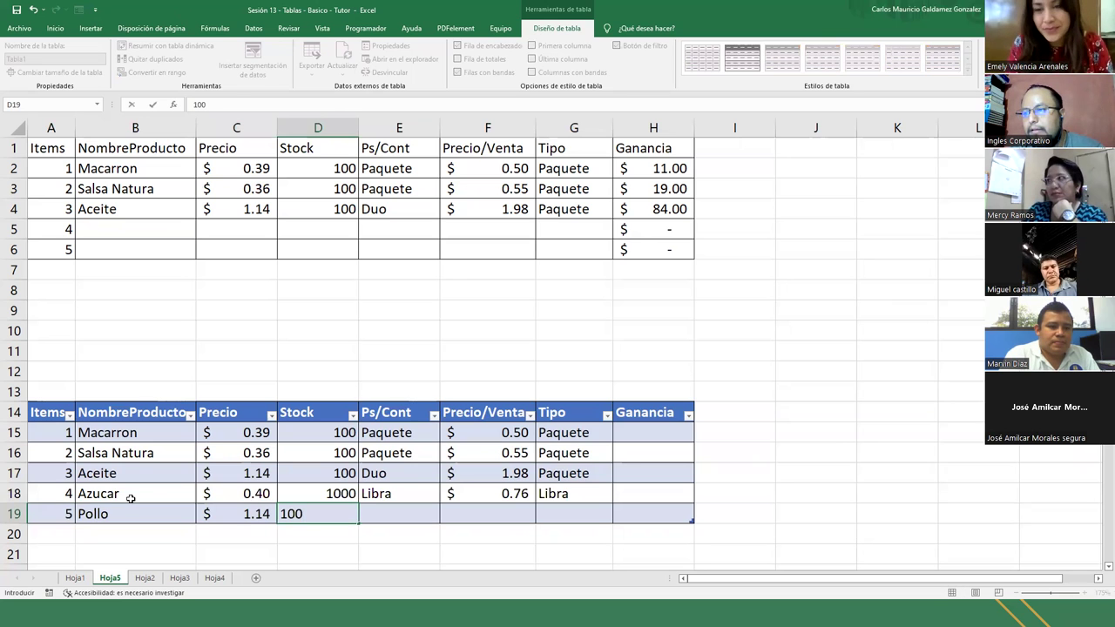
text(0)
key(Tab)
text(Libra)
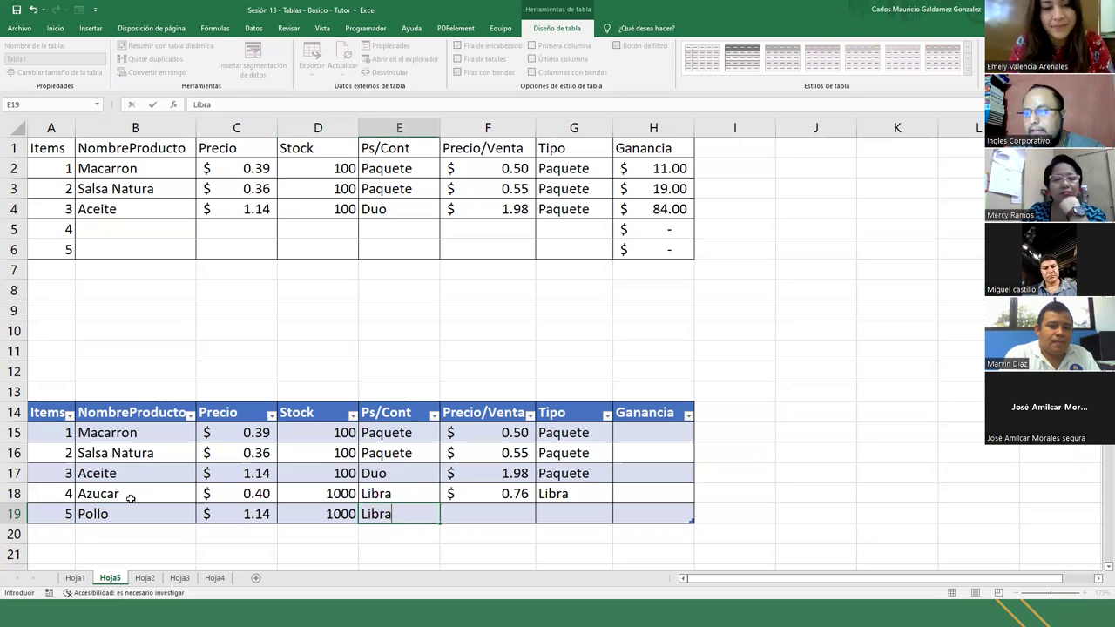
text(s)
key(Tab)
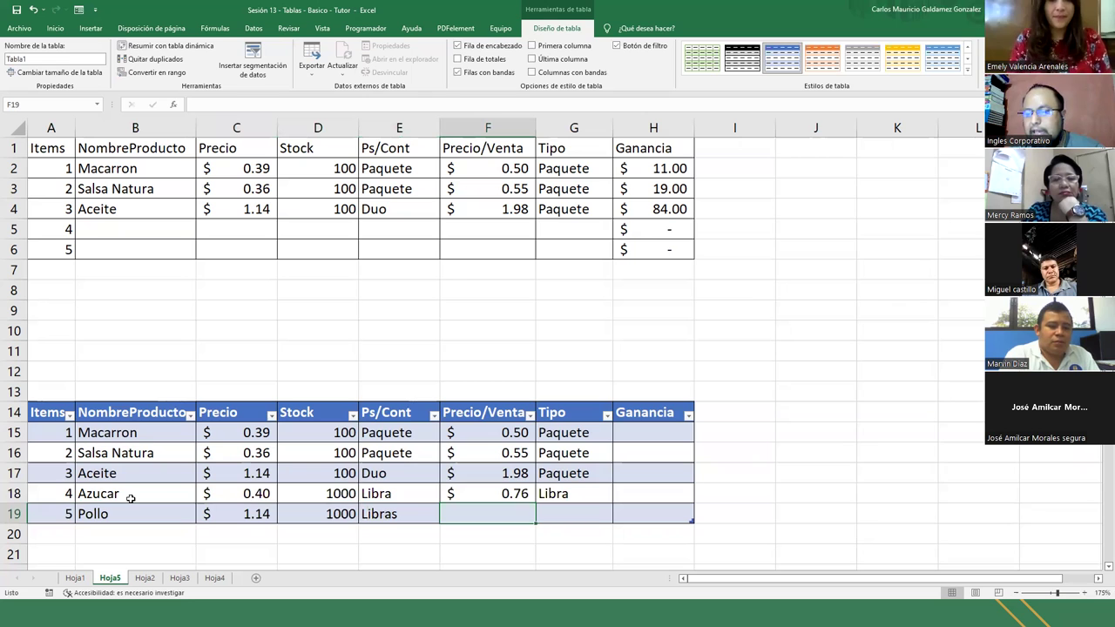
text(1.14)
Step: Change the Precio of Pollo in C19 to 0.88
key(Left)
key(Left)
key(Left)
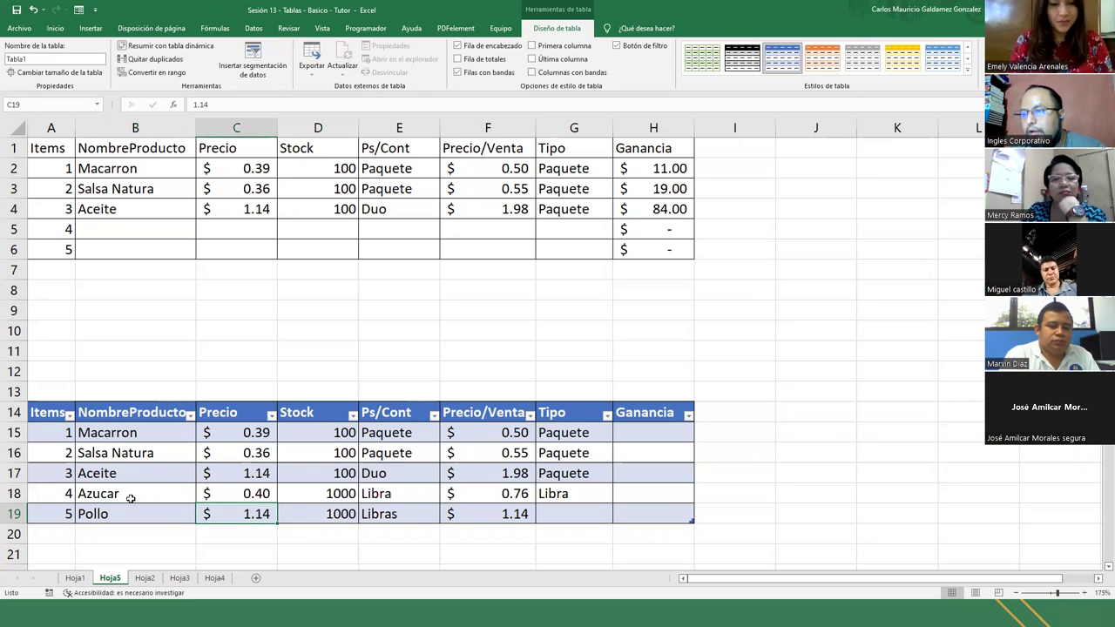
text(0.)
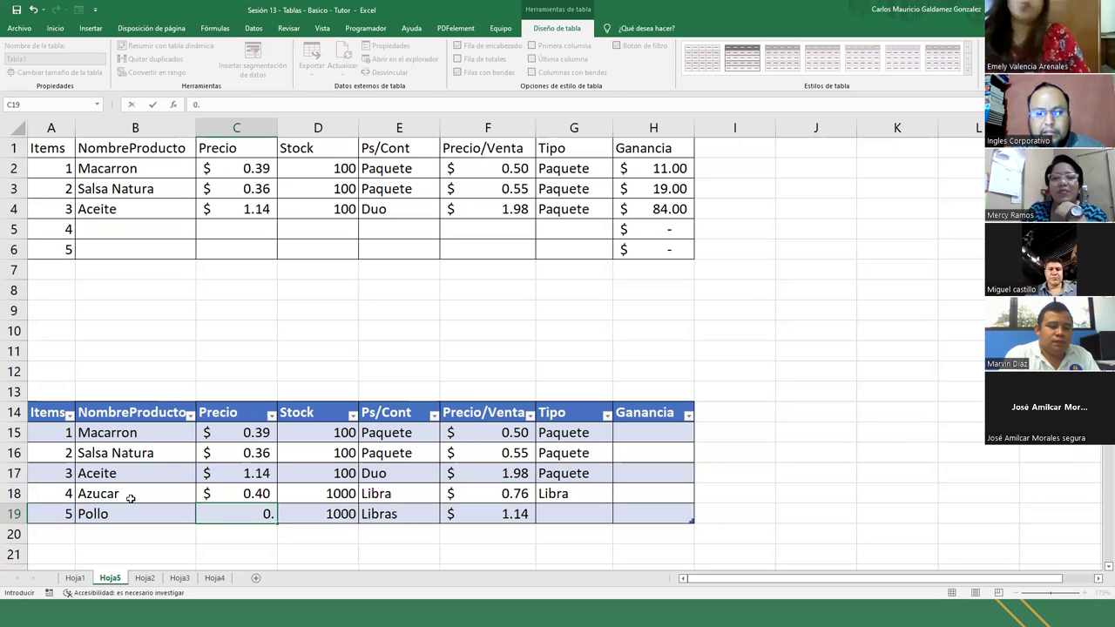
text(88)
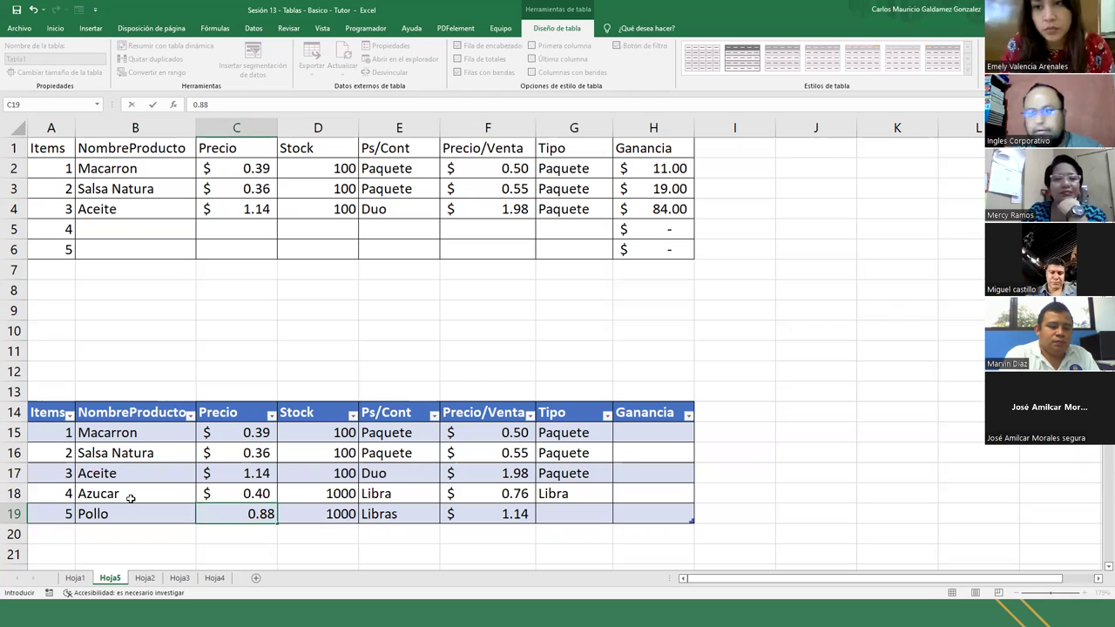
key(Right)
Step: Enter Bandeja as the Tipo of Pollo in G19
key(Right)
key(Right)
key(Right)
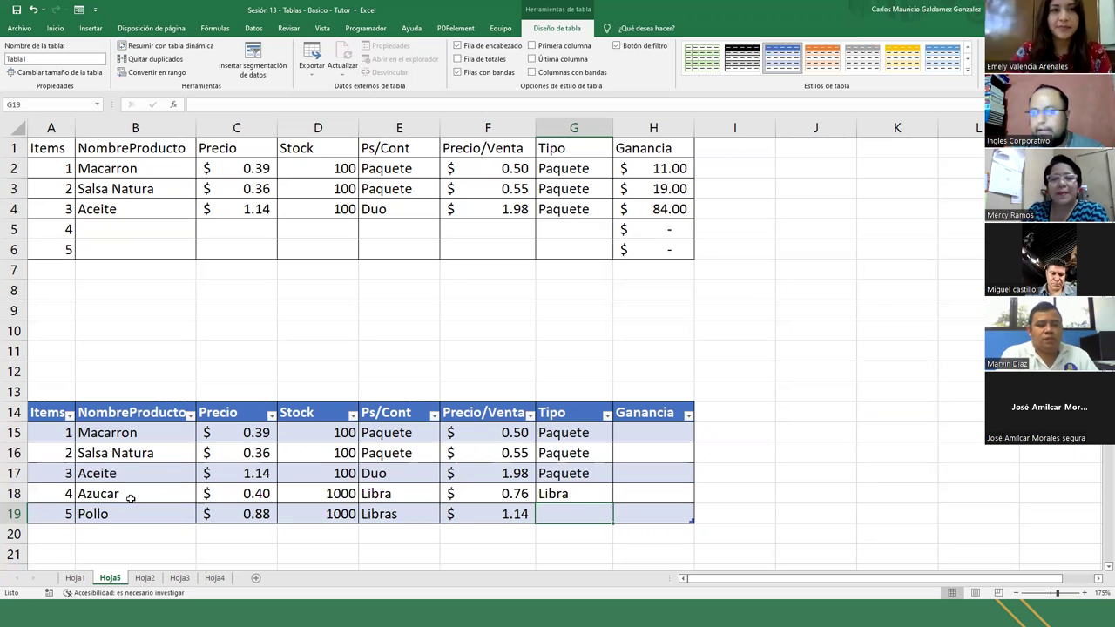
text(Bandeja)
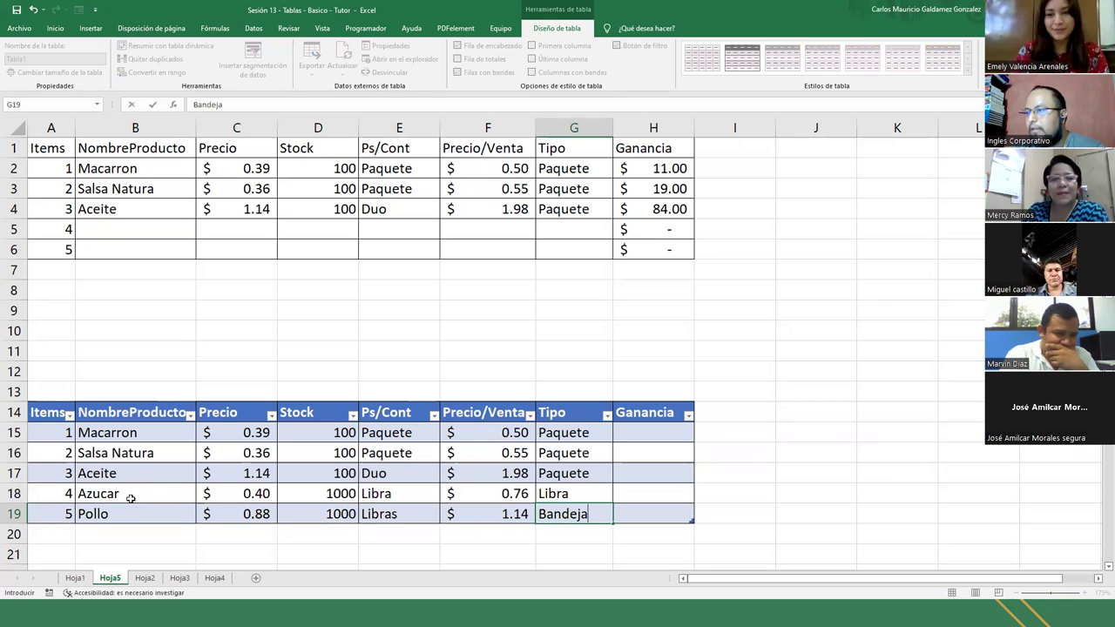
key(Right)
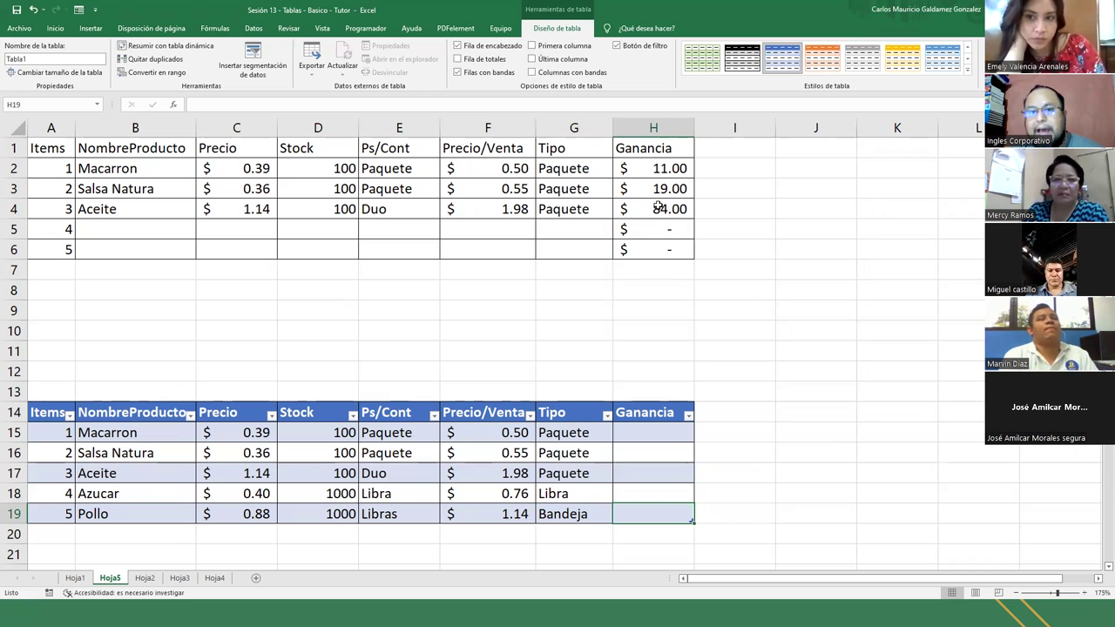
Step: Examine the Ganancia formula of Macarron in H2 of the upper range
click(650, 428)
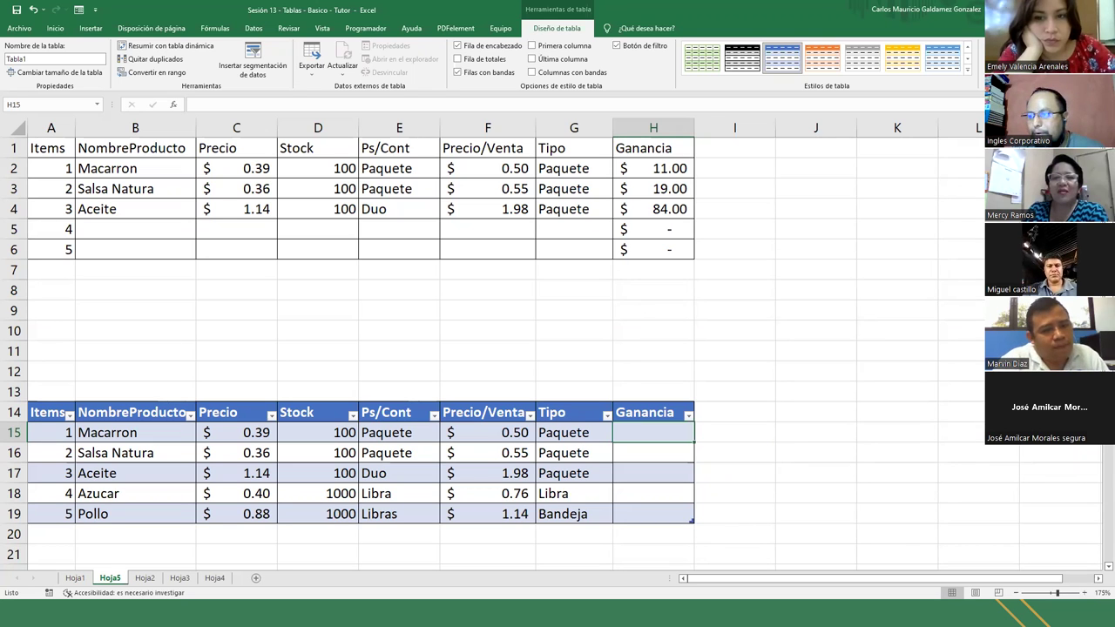
click(626, 170)
double_click(625, 170)
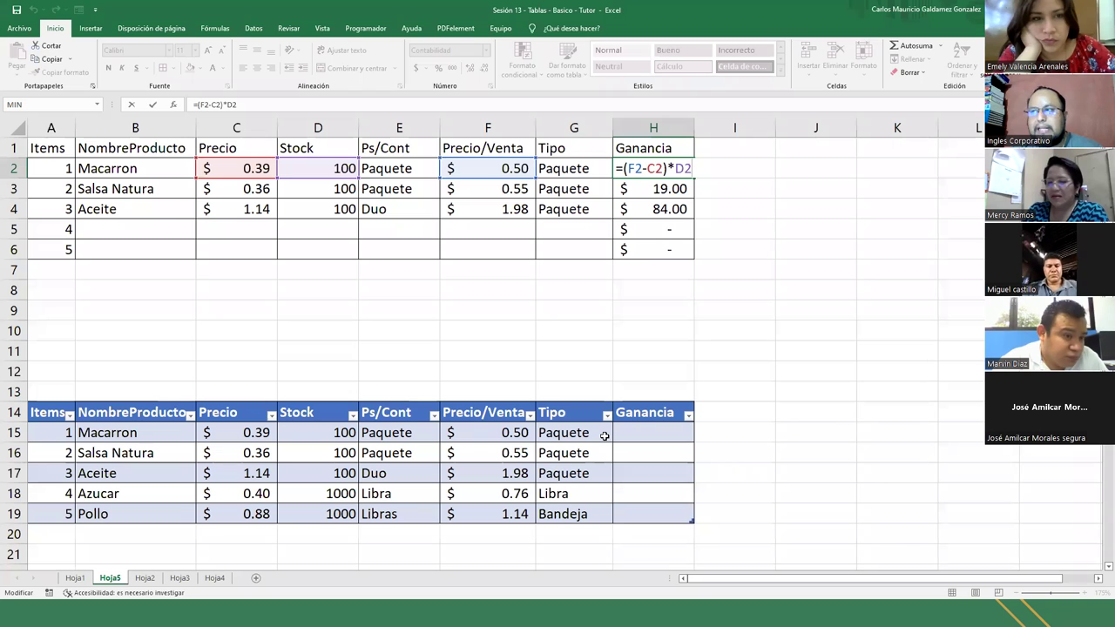
key(Return)
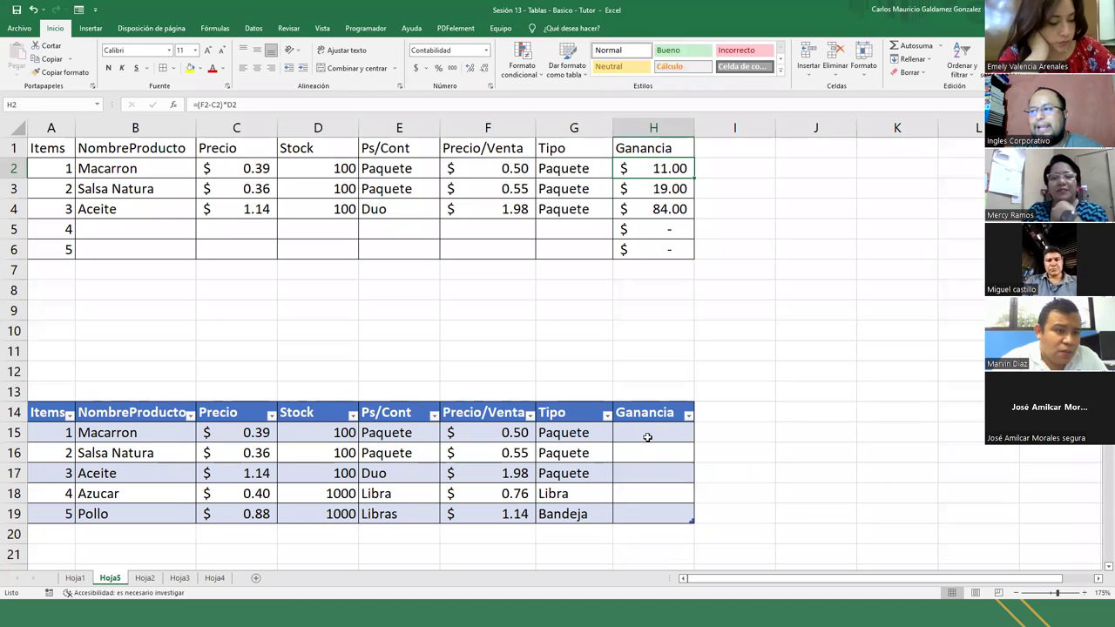
click(648, 437)
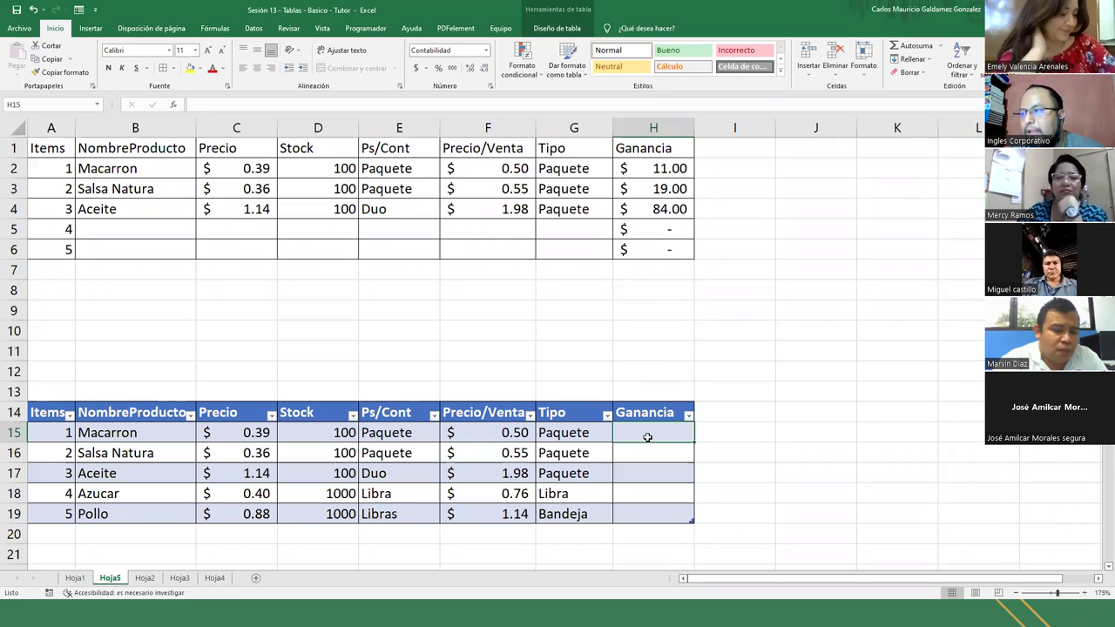
text(=()
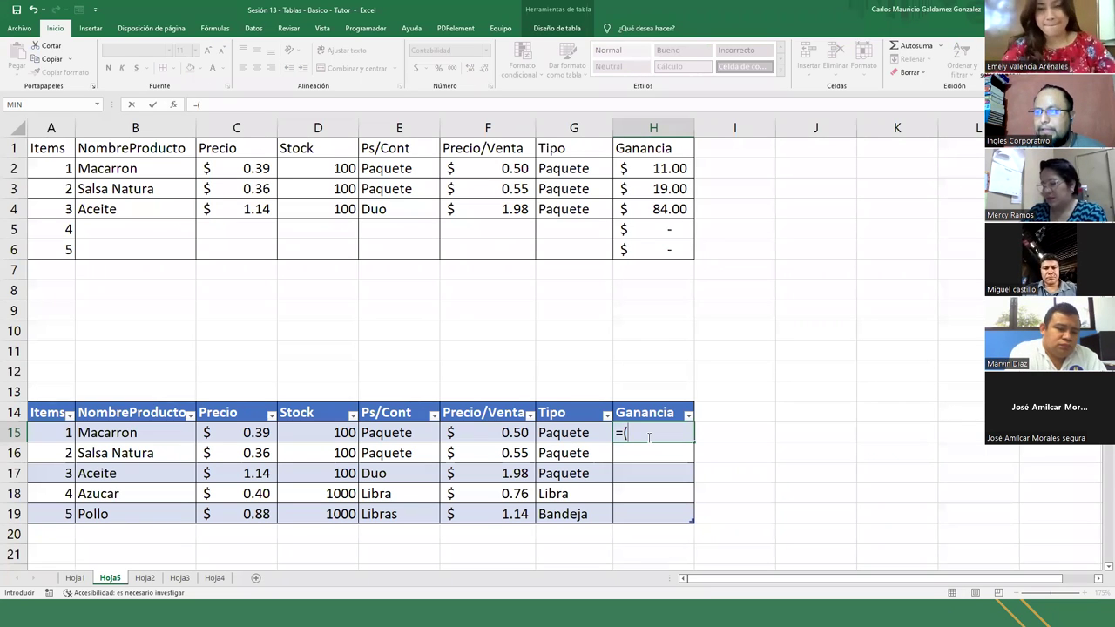
click(473, 427)
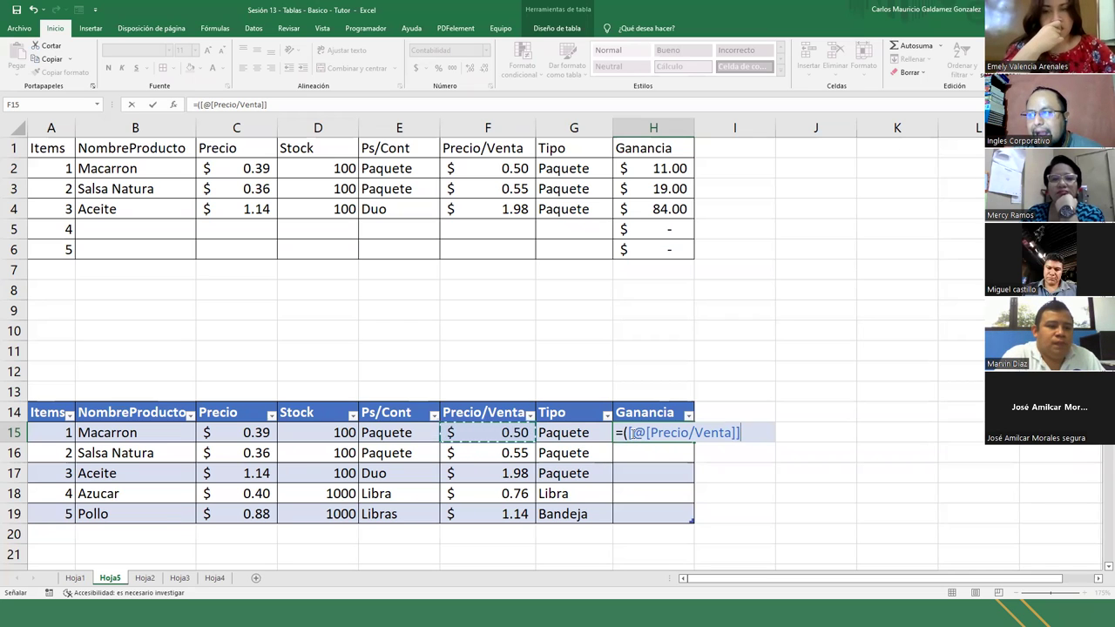
click(640, 433)
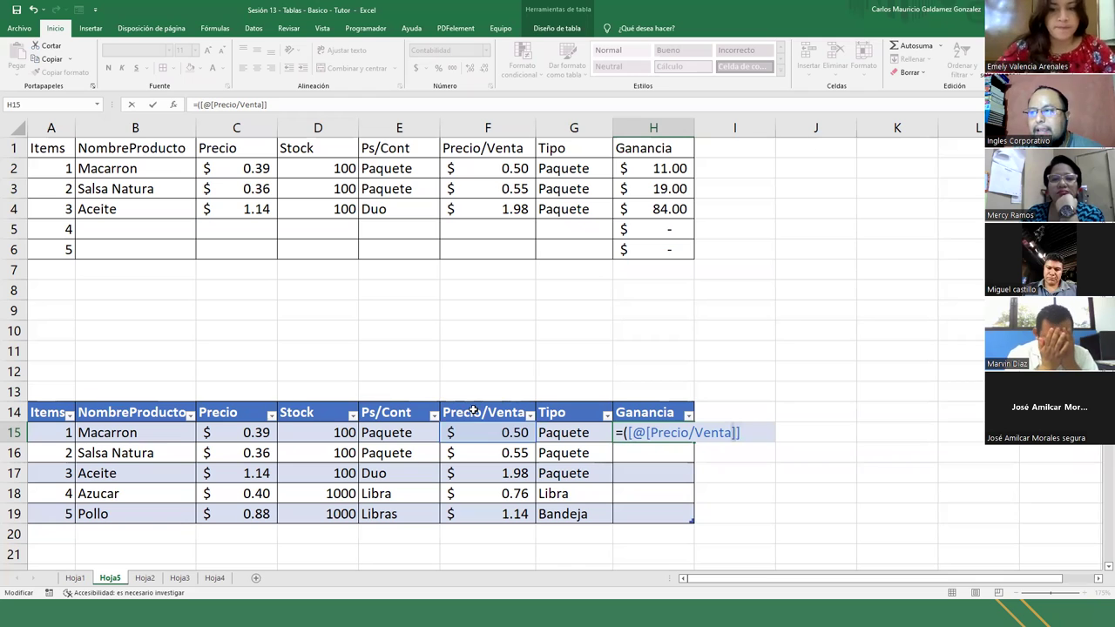
drag(650, 433, 735, 433)
click(738, 433)
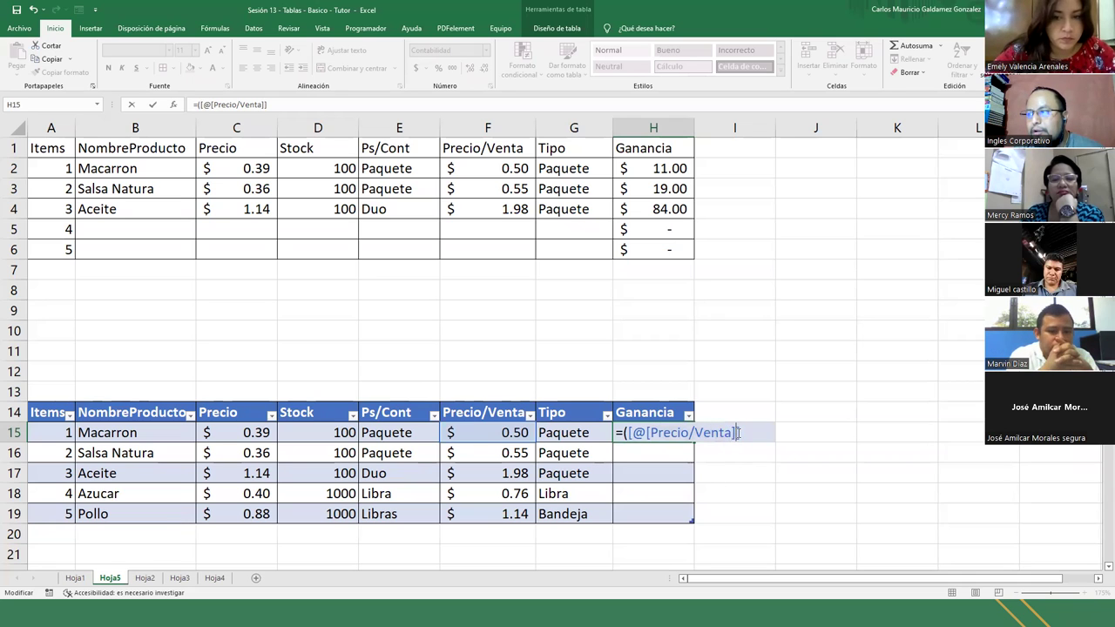
text(]-)
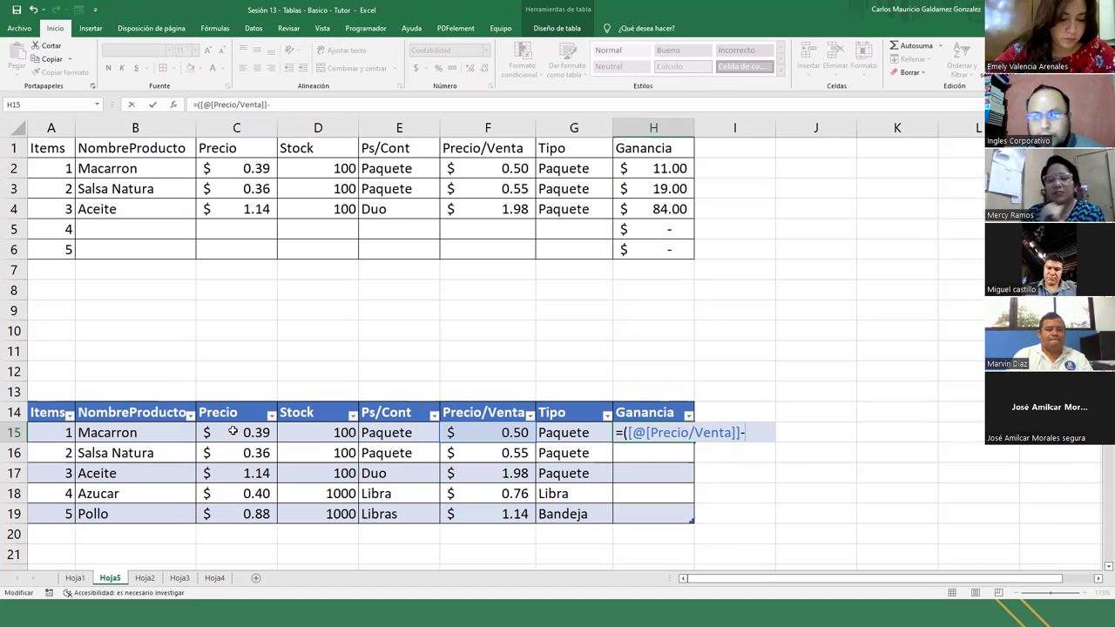
click(233, 431)
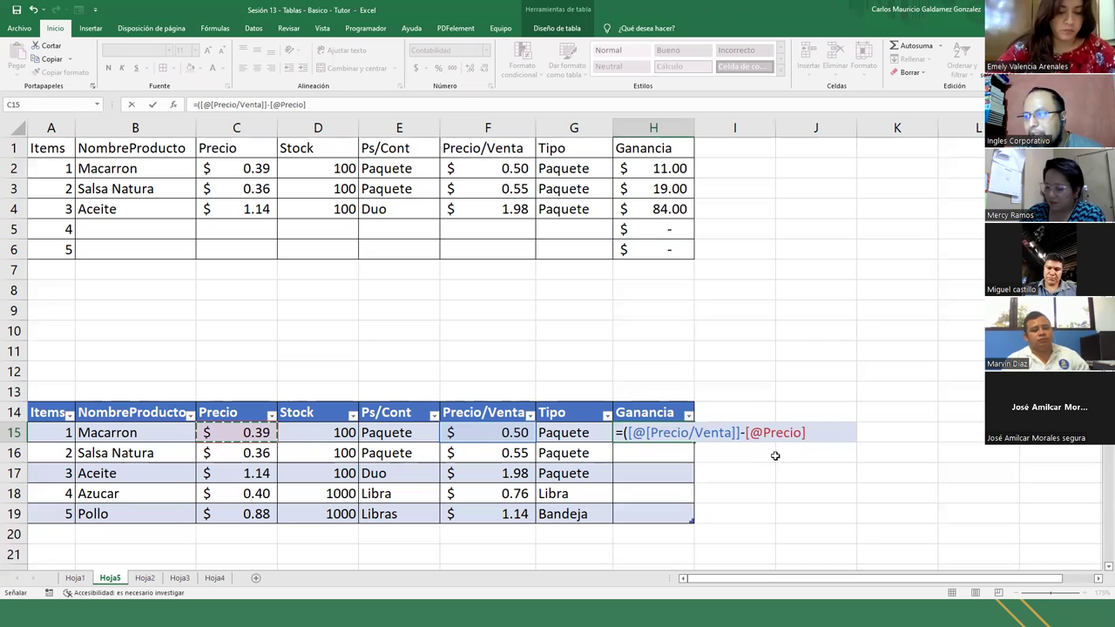
text())
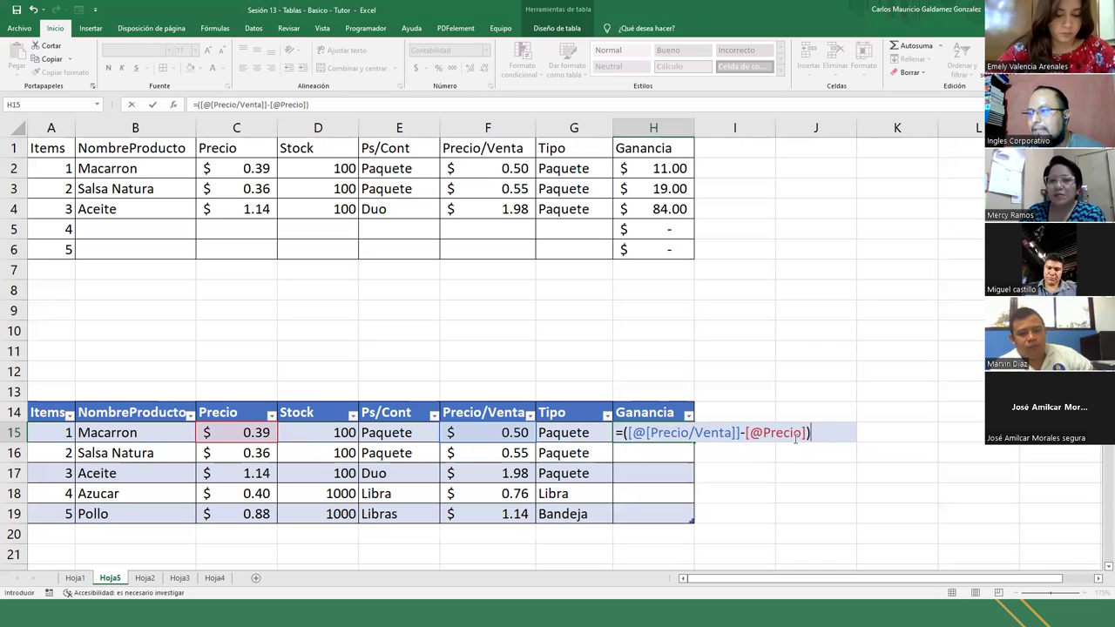
drag(617, 432, 806, 433)
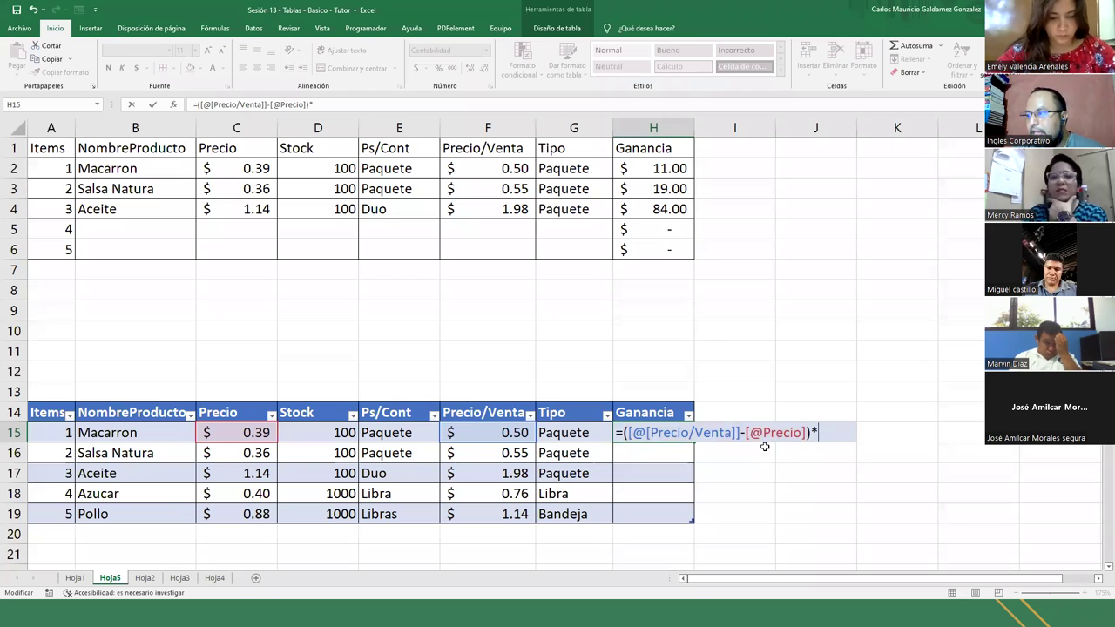
click(325, 435)
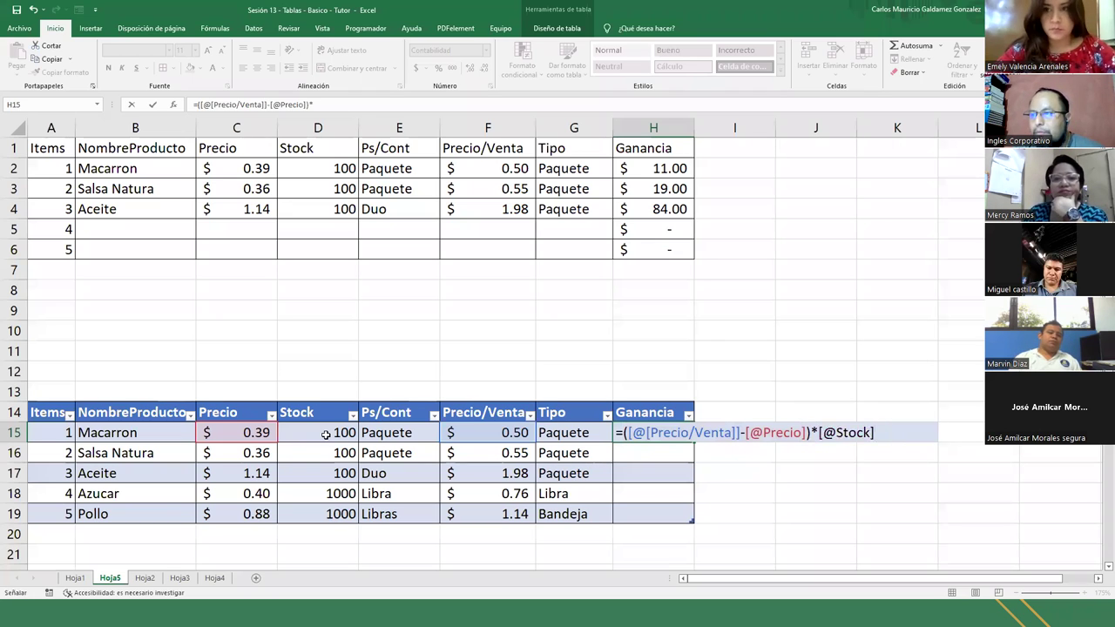
drag(820, 432, 876, 432)
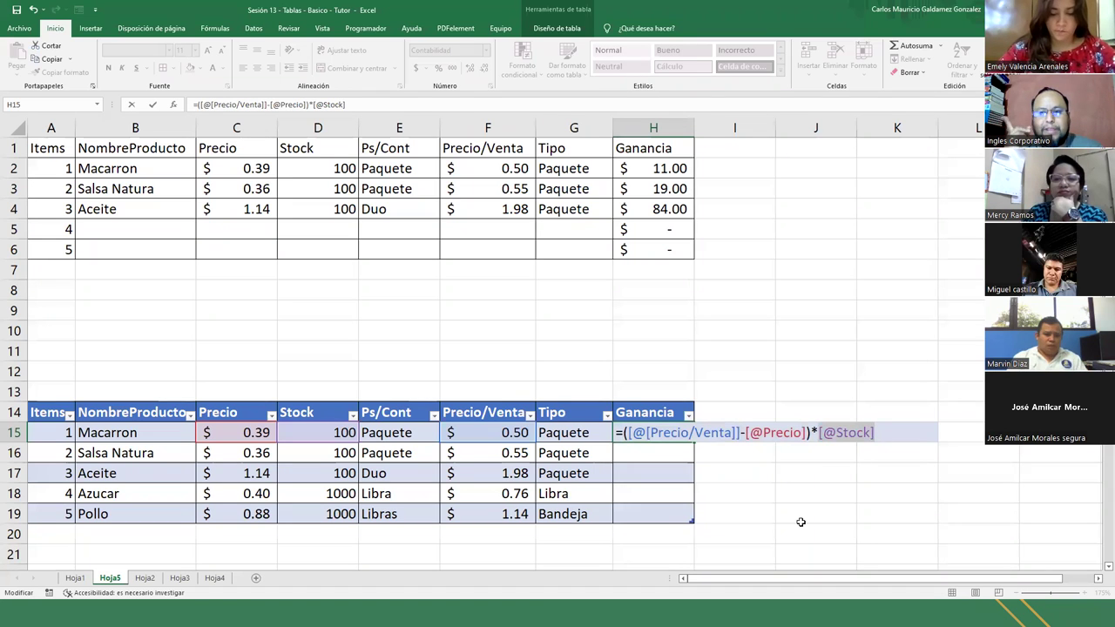
key(End)
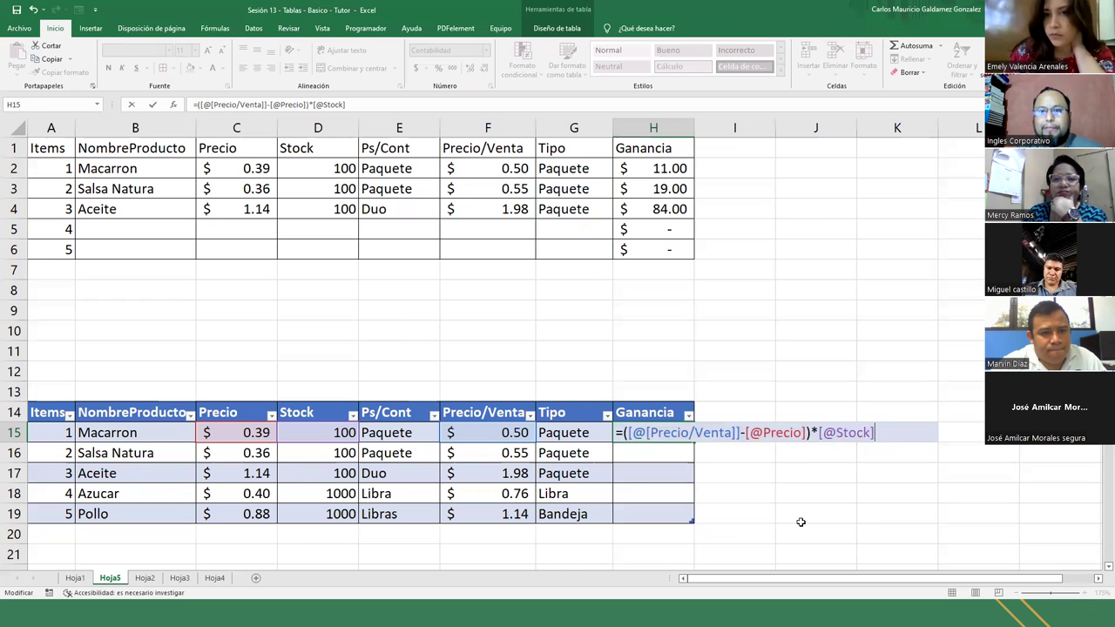
key(Return)
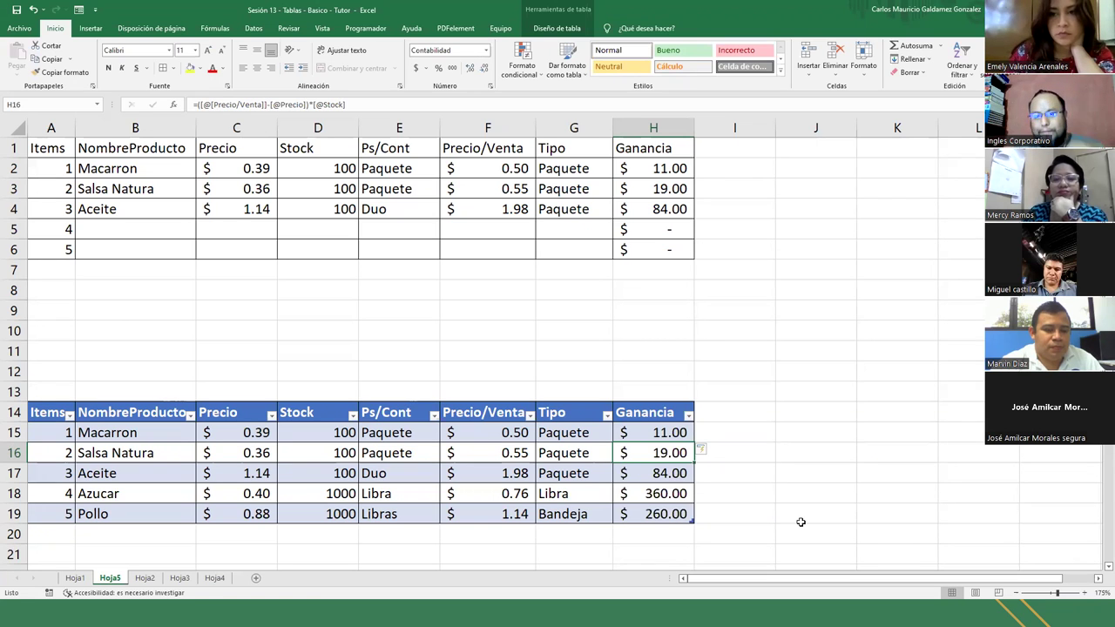
Step: Select H15, switch to Paint, place its window beside the inventory and resize the blank canvas for notes
click(634, 430)
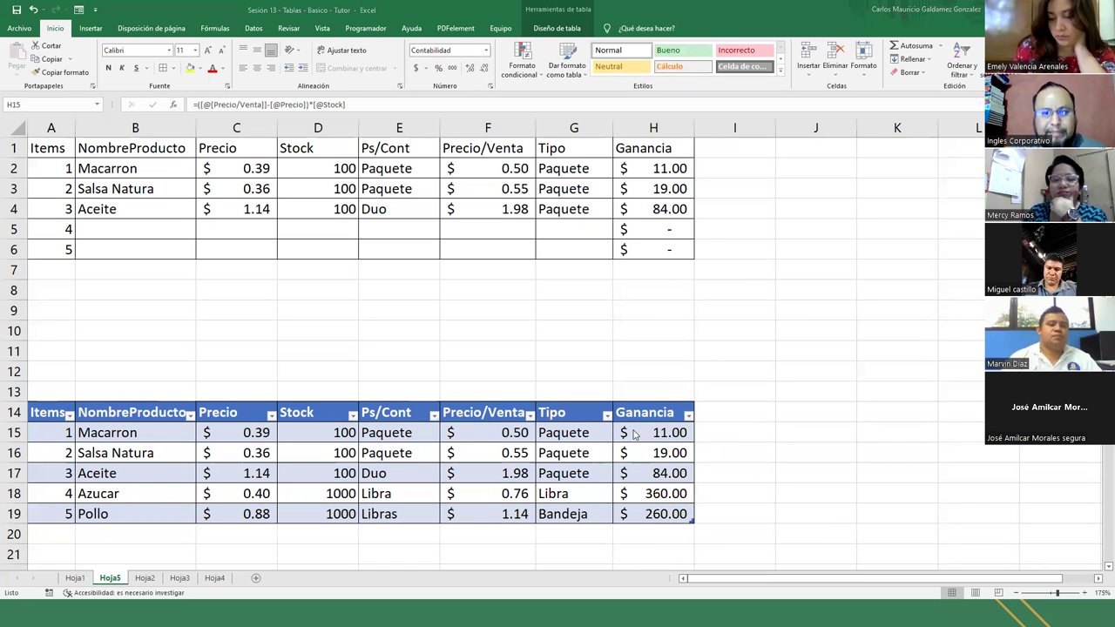
click(634, 431)
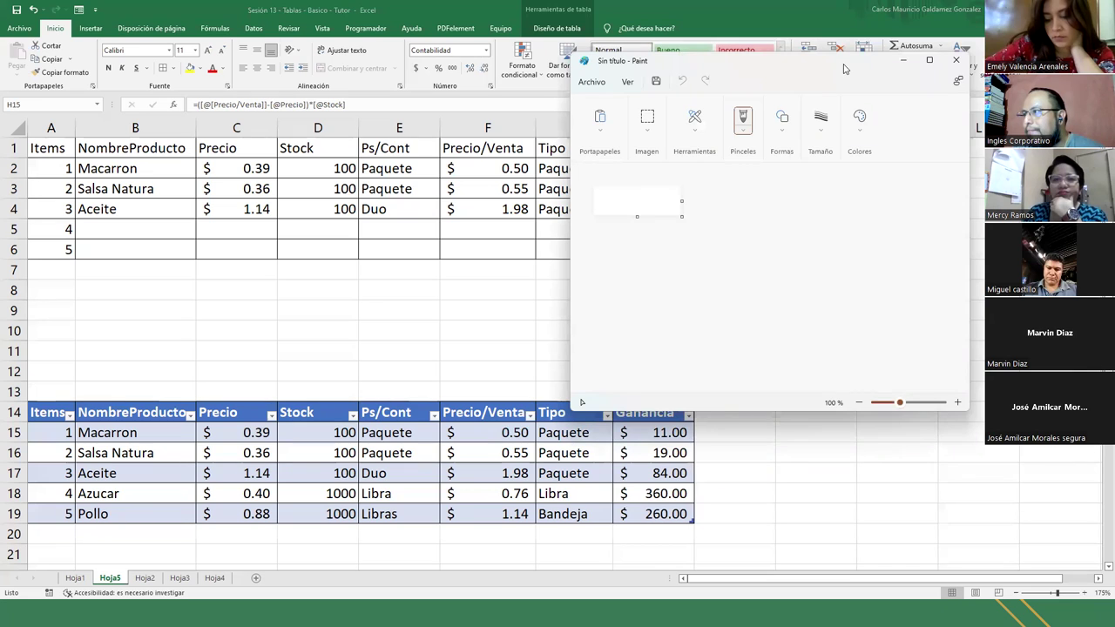
drag(843, 68, 946, 20)
mouse_move(786, 169)
mouse_down()
mouse_move(967, 305)
mouse_move(883, 386)
mouse_up()
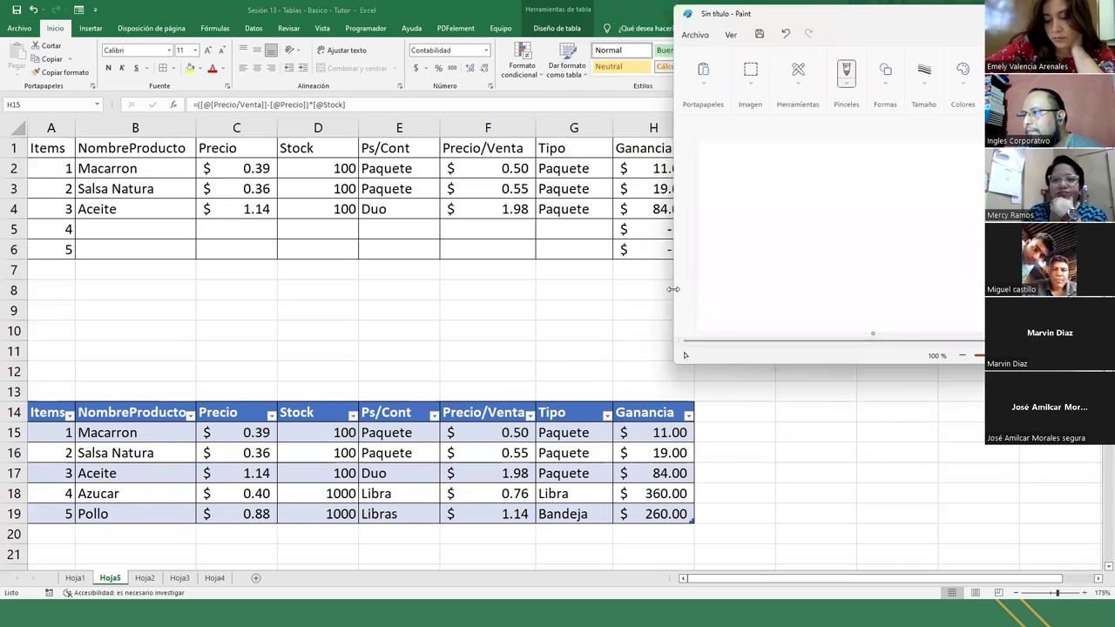
click(698, 291)
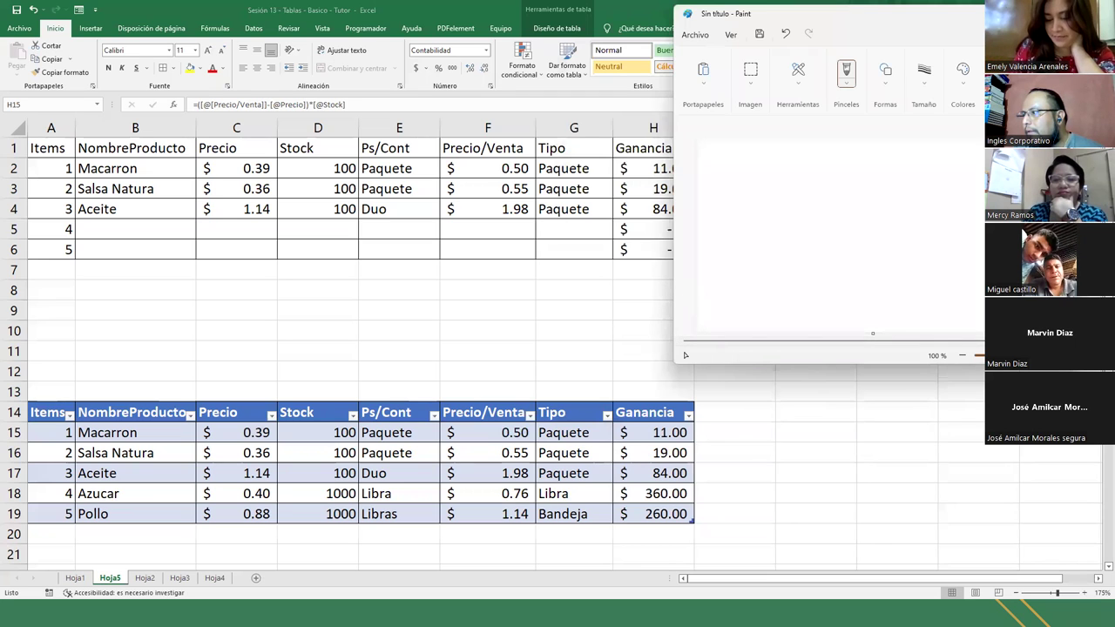
drag(873, 334, 873, 313)
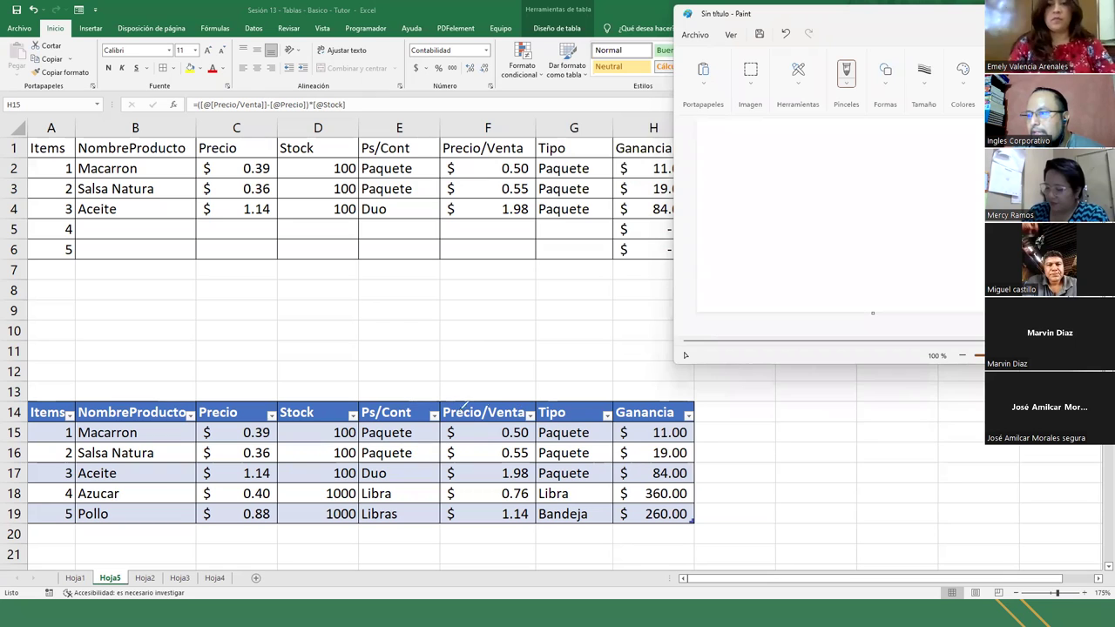
Step: Handwrite [@[ ]]-@[ over the Paint canvas and draw arrows to the table's Precio/Venta and Precio headers
mouse_move(737, 142)
mouse_down()
mouse_move(724, 155)
mouse_move(743, 160)
mouse_move(757, 145)
mouse_move(741, 159)
mouse_move(777, 165)
mouse_up()
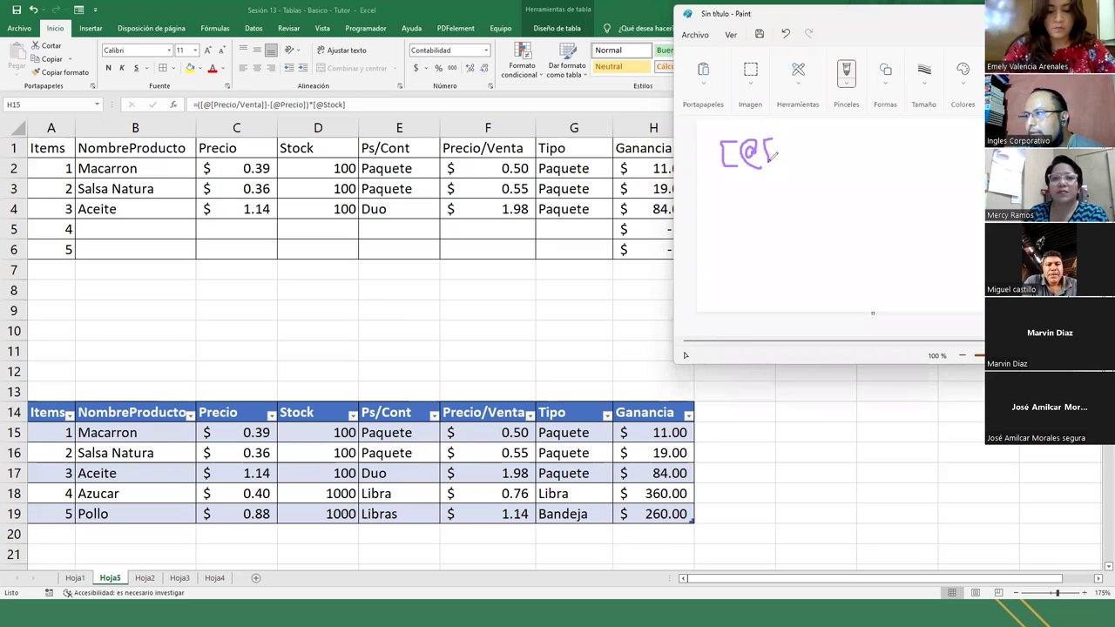
mouse_move(571, 326)
mouse_down()
mouse_move(479, 369)
mouse_move(470, 394)
mouse_move(513, 389)
mouse_up()
mouse_move(828, 136)
mouse_down()
mouse_move(849, 160)
mouse_move(828, 165)
mouse_move(859, 137)
mouse_move(860, 164)
mouse_move(849, 166)
mouse_move(882, 152)
mouse_up()
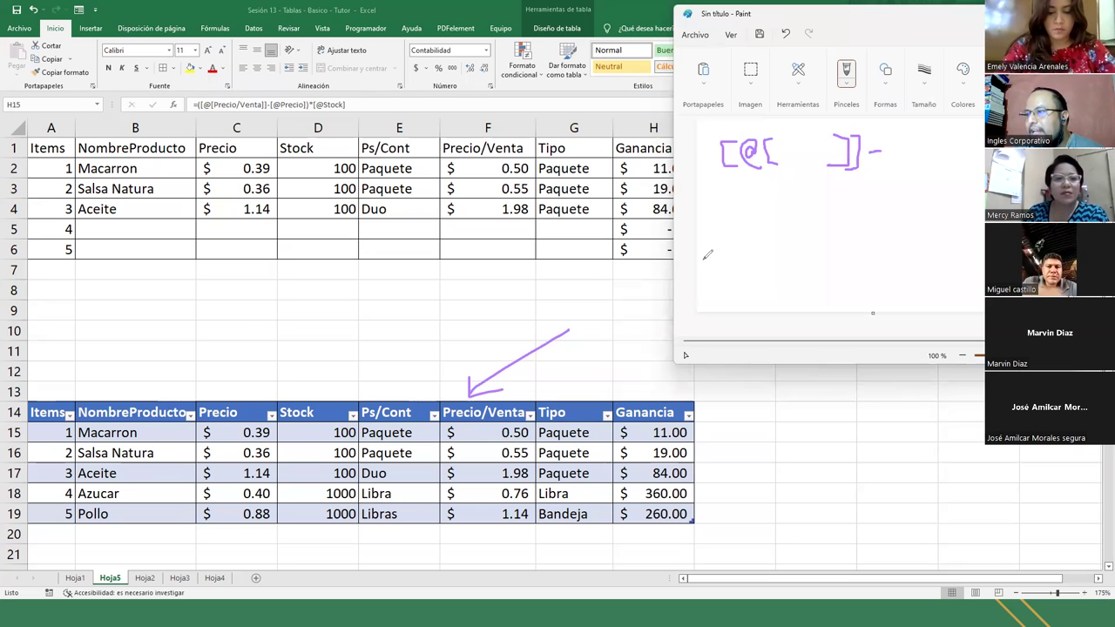
mouse_move(531, 319)
mouse_down()
mouse_move(218, 377)
mouse_move(218, 366)
mouse_move(218, 393)
mouse_move(251, 391)
mouse_move(241, 382)
mouse_move(254, 366)
mouse_up()
key(ctrl+z)
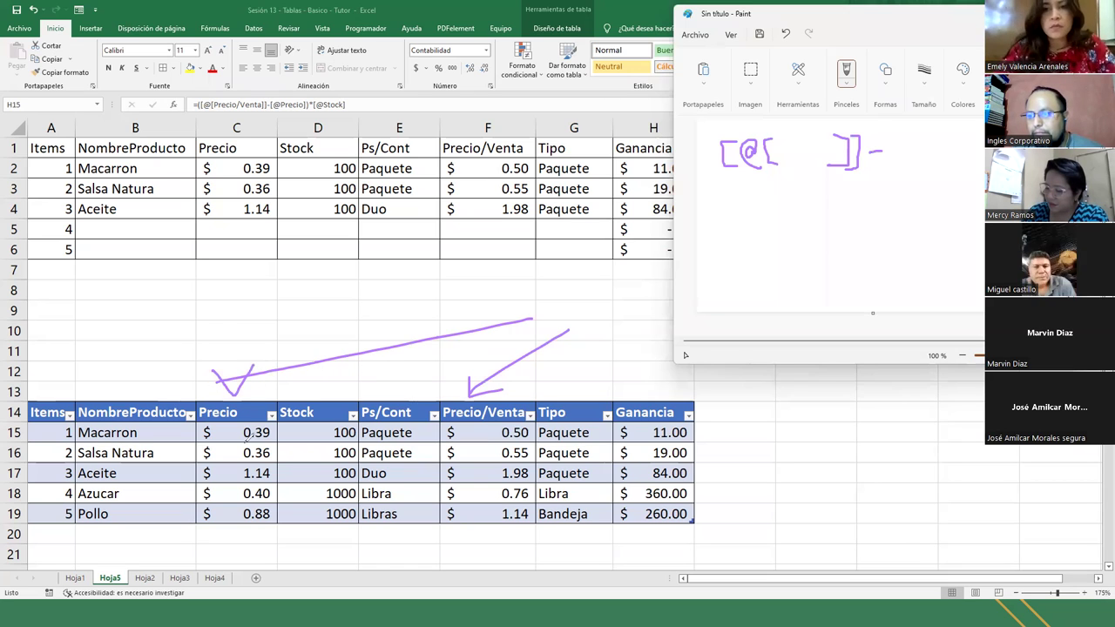
drag(899, 137, 901, 169)
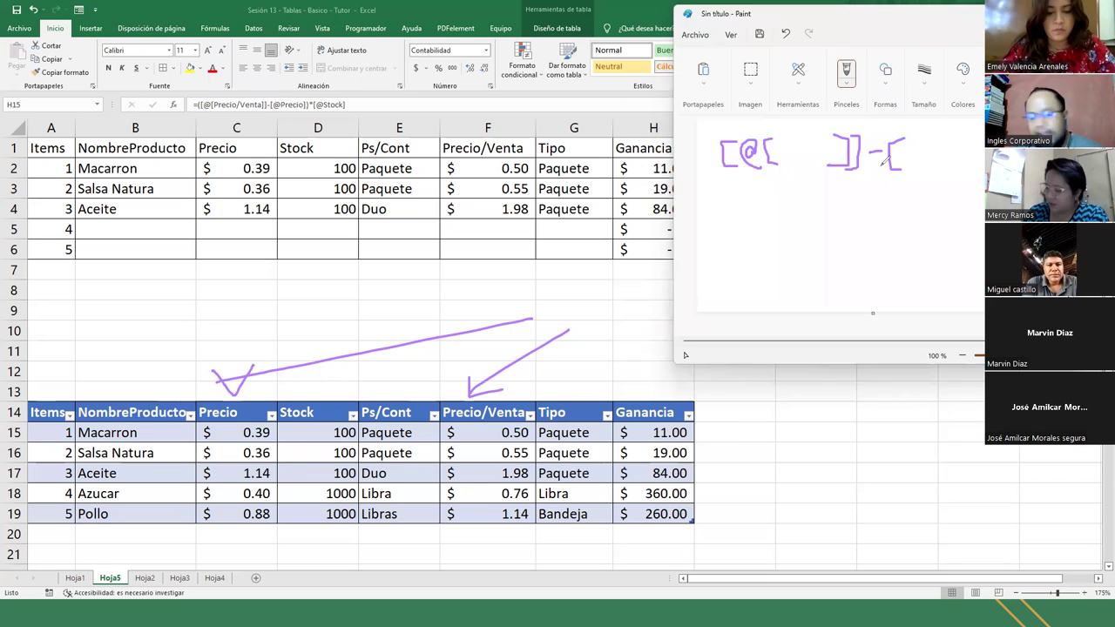
key(ctrl+z)
mouse_move(903, 145)
mouse_down()
mouse_move(898, 155)
mouse_move(908, 135)
mouse_move(891, 151)
mouse_move(917, 153)
mouse_move(921, 169)
mouse_up()
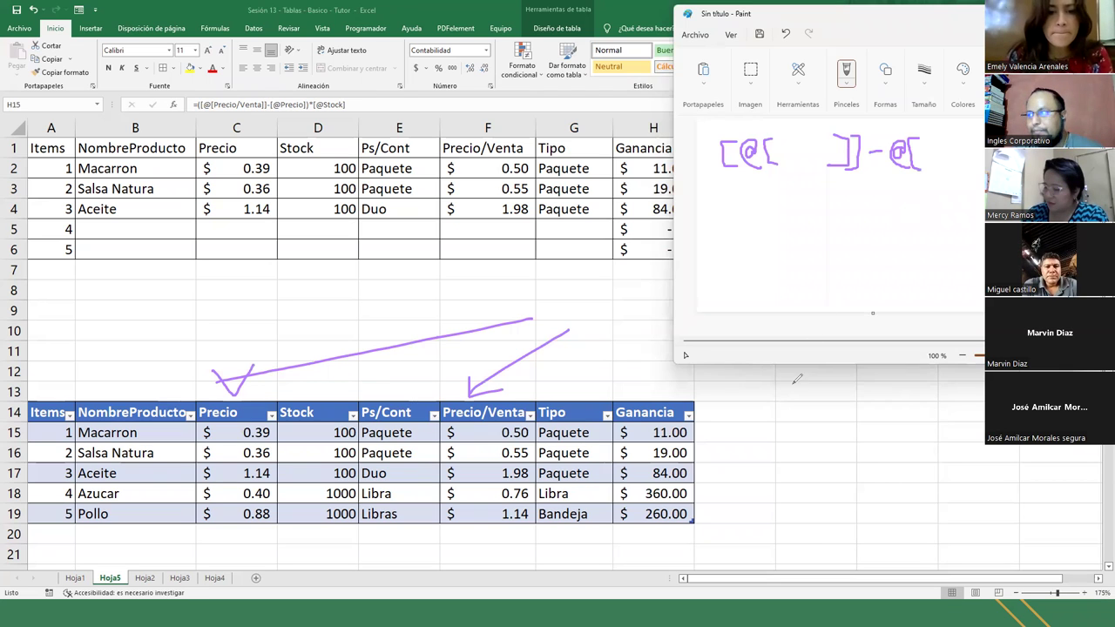
Step: Complete the handwritten reference with Precio, circle it and link it by a line to the circled Precio column
mouse_move(927, 147)
mouse_down()
mouse_move(923, 173)
mouse_move(925, 159)
mouse_up()
mouse_move(937, 155)
mouse_down()
mouse_move(977, 152)
mouse_move(936, 193)
mouse_move(984, 186)
mouse_up()
click(967, 144)
mouse_move(976, 121)
mouse_down()
mouse_move(930, 122)
mouse_move(874, 165)
mouse_move(985, 218)
mouse_move(954, 259)
mouse_up()
mouse_move(864, 275)
mouse_down()
mouse_move(641, 319)
mouse_move(268, 364)
mouse_move(203, 397)
mouse_move(181, 523)
mouse_move(236, 549)
mouse_move(296, 475)
mouse_move(247, 367)
mouse_up()
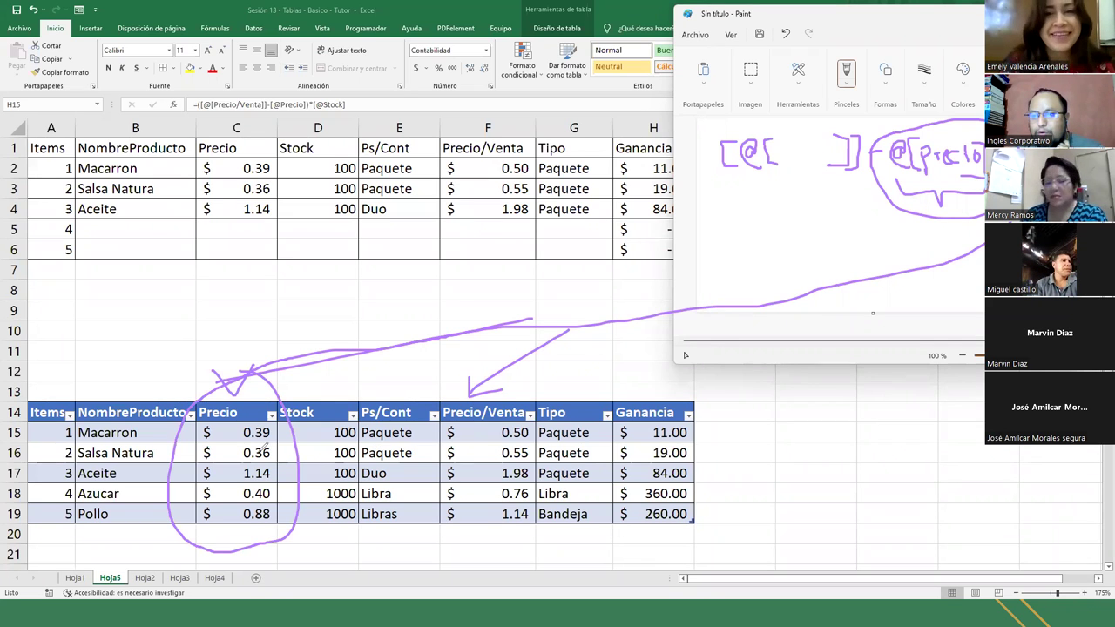
Step: Draw a curve from Precio to Precio/Venta and circle the table's Precio/Venta and Stock columns
mouse_move(230, 466)
mouse_down()
mouse_move(341, 434)
mouse_move(462, 473)
mouse_up()
mouse_move(540, 416)
mouse_down()
mouse_move(462, 392)
mouse_move(427, 449)
mouse_move(518, 545)
mouse_move(571, 410)
mouse_move(495, 388)
mouse_up()
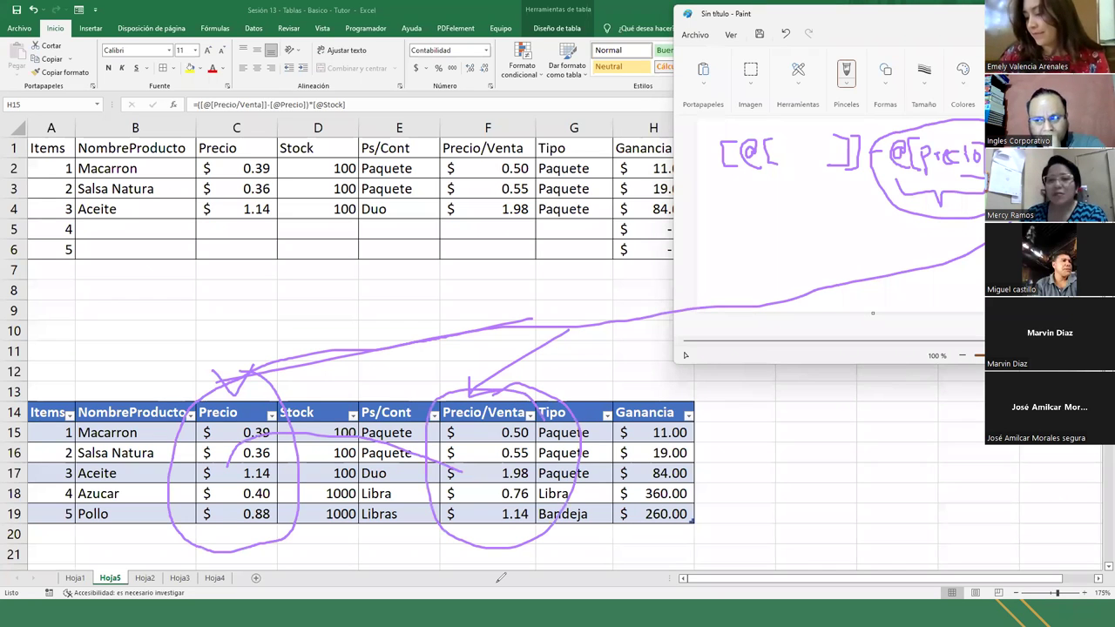
mouse_move(533, 353)
mouse_down()
mouse_move(375, 374)
mouse_move(346, 388)
mouse_move(359, 399)
mouse_move(266, 422)
mouse_move(380, 510)
mouse_move(371, 387)
mouse_move(318, 377)
mouse_up()
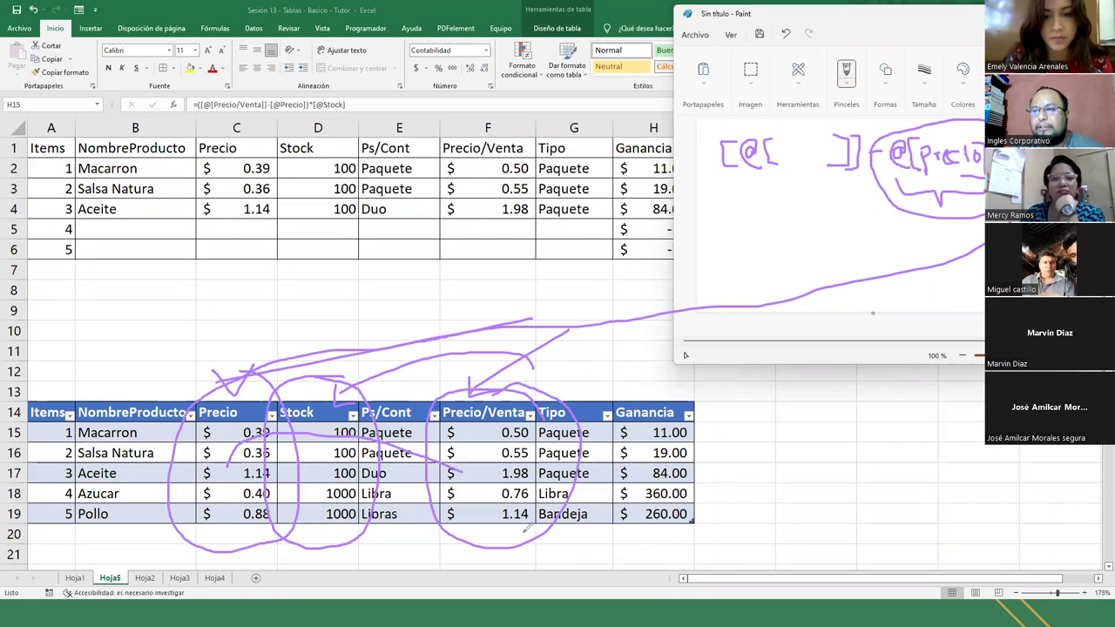
Step: Draw a line across the Macarron row, circle its Precio, Precio/Venta and Stock values, and handwrite *Stock on the canvas
drag(54, 427, 672, 421)
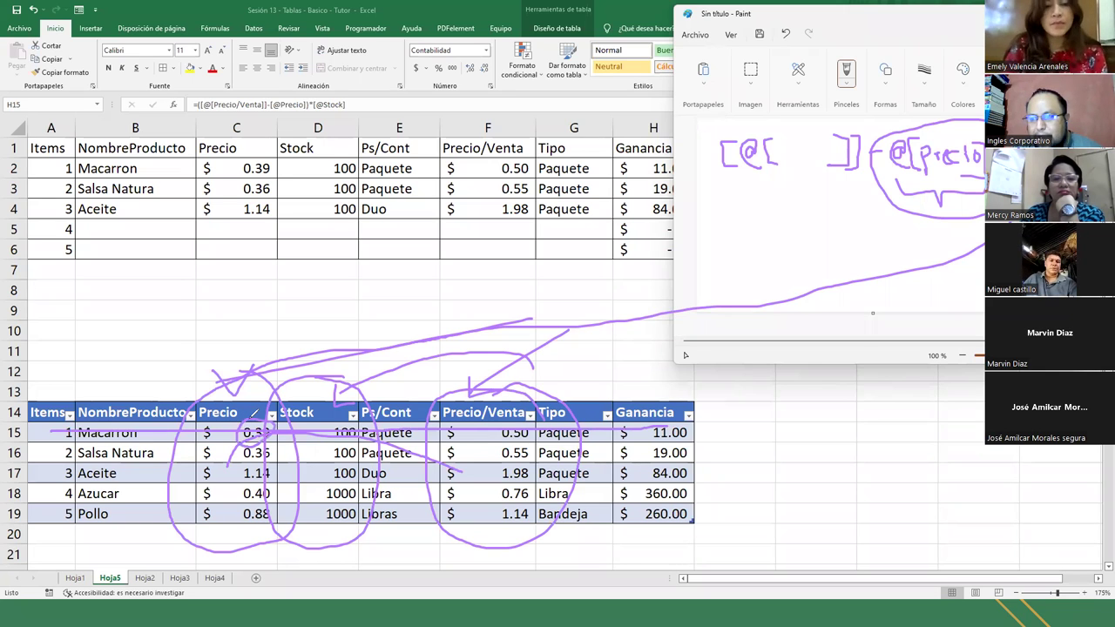
mouse_move(519, 415)
mouse_down()
mouse_move(481, 423)
mouse_move(530, 431)
mouse_up()
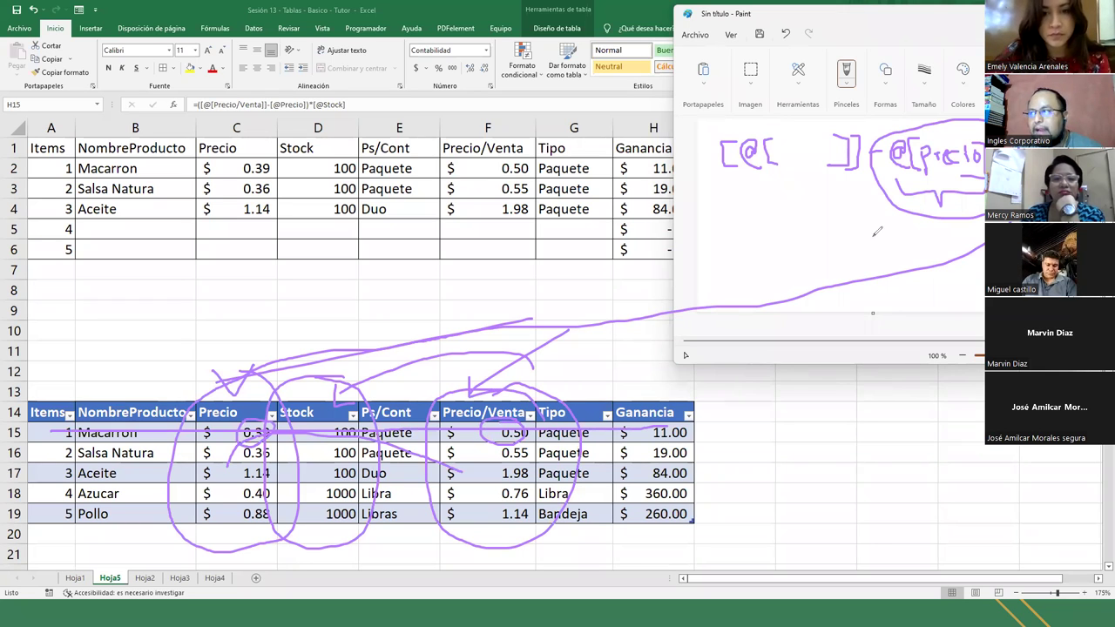
mouse_move(767, 252)
mouse_down()
mouse_move(789, 223)
mouse_move(778, 248)
mouse_move(790, 233)
mouse_move(802, 256)
mouse_move(847, 234)
mouse_move(885, 251)
mouse_up()
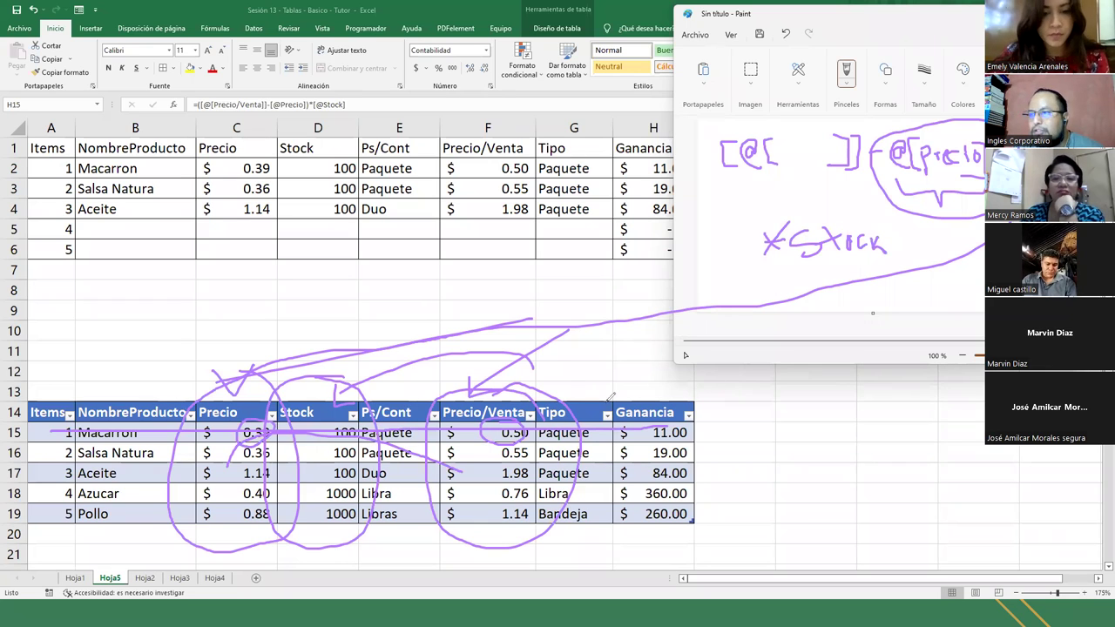
drag(345, 418, 352, 415)
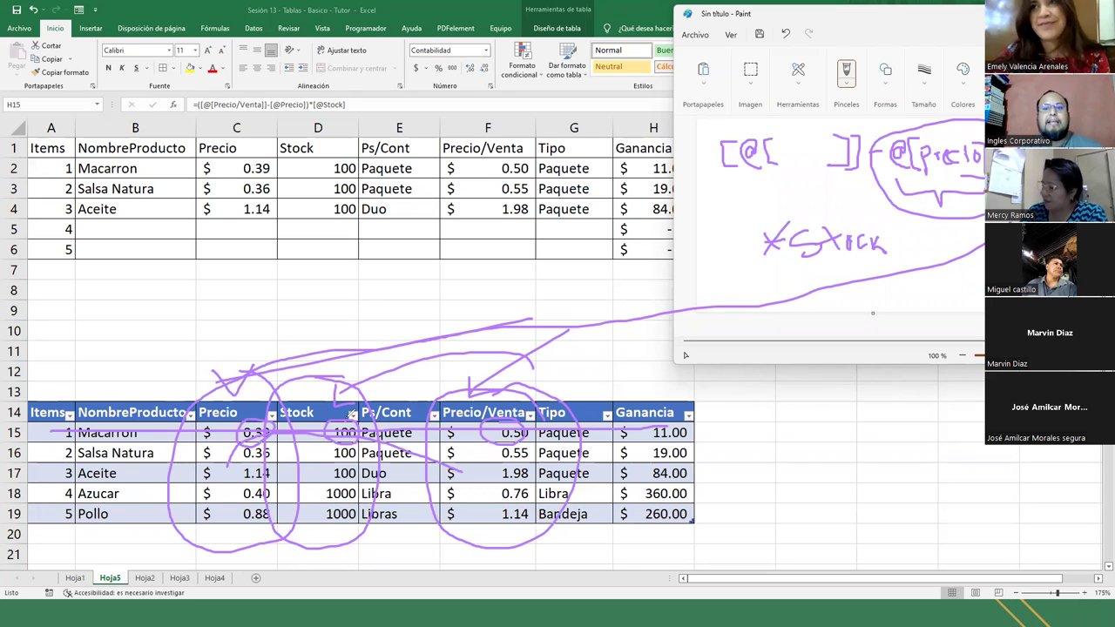
Step: Draw check marks beside the five Ganancia rows and erase all the screen annotations
mouse_move(713, 433)
mouse_down()
mouse_move(742, 413)
mouse_move(732, 495)
mouse_up()
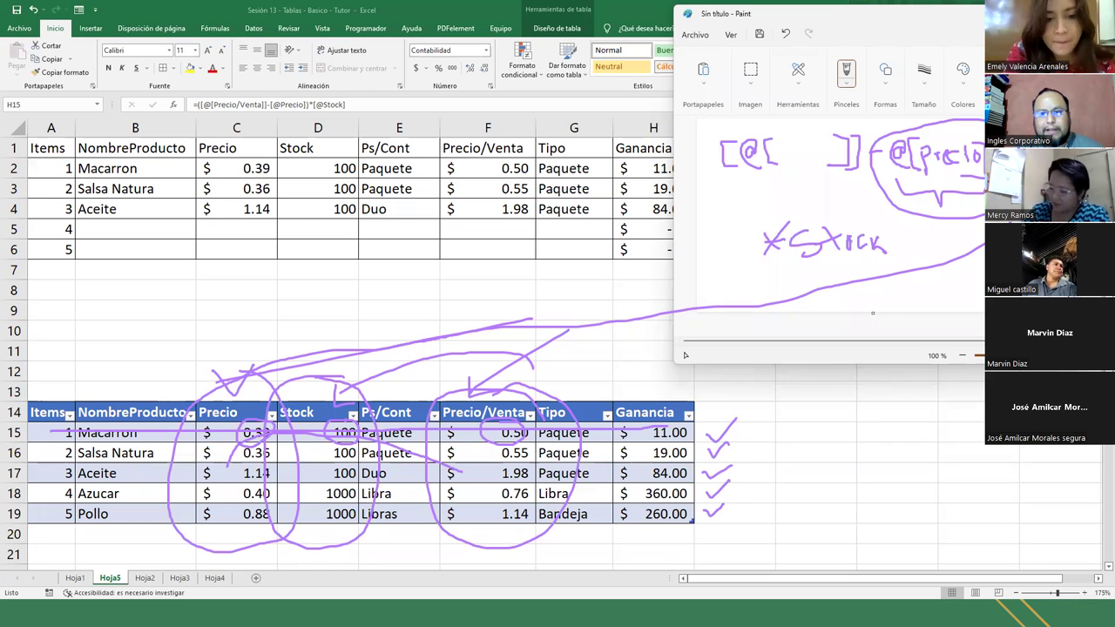
key(e)
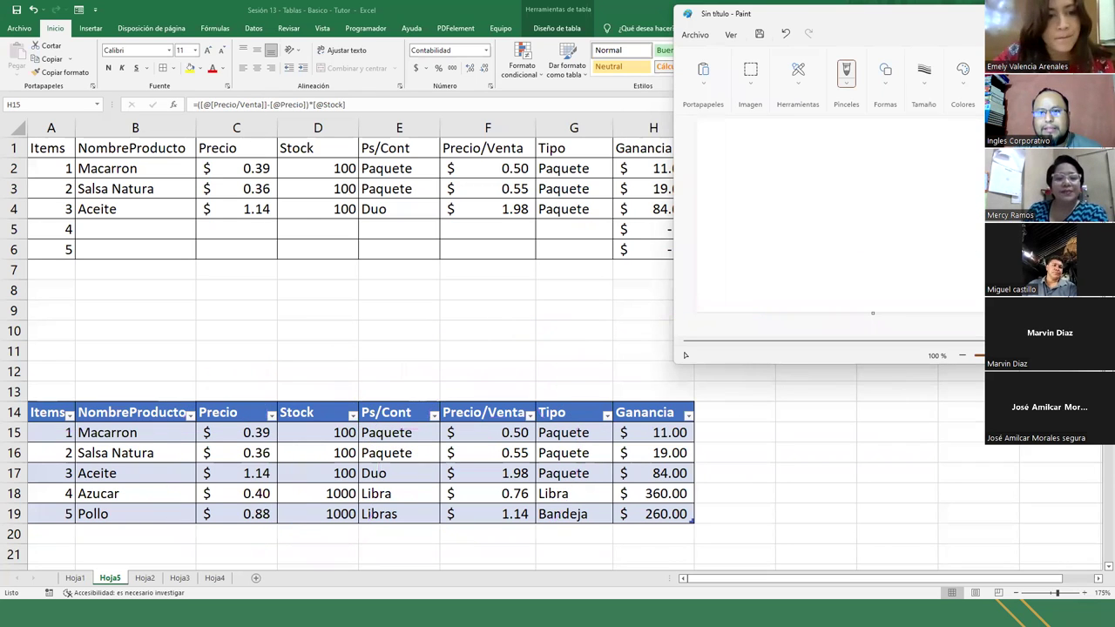
Step: Close Paint without saving the drawing
key(alt+F4)
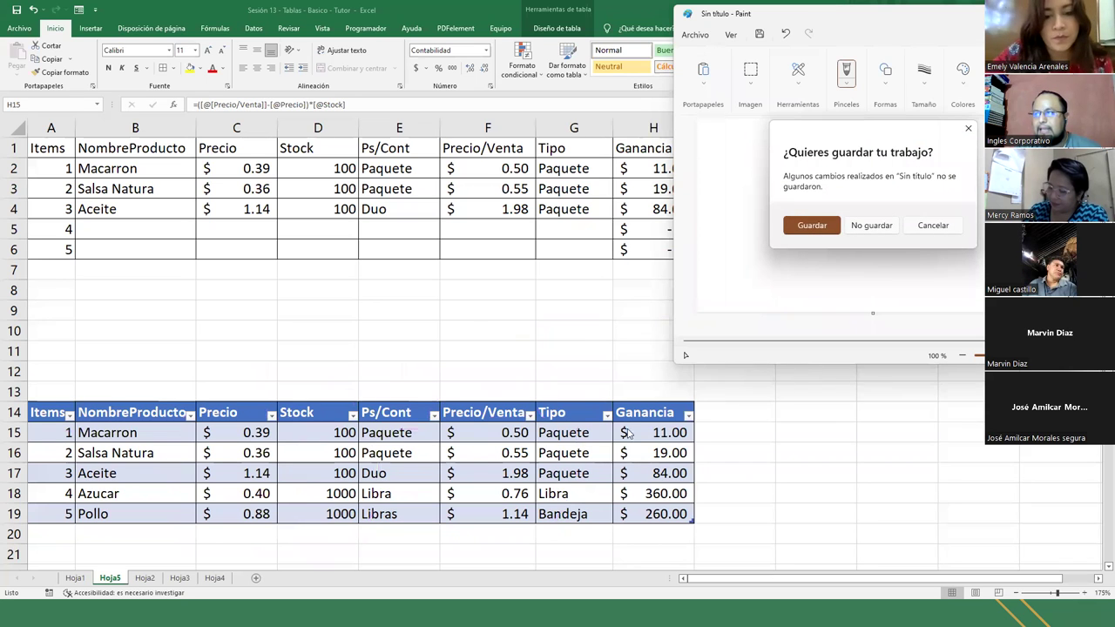
click(871, 224)
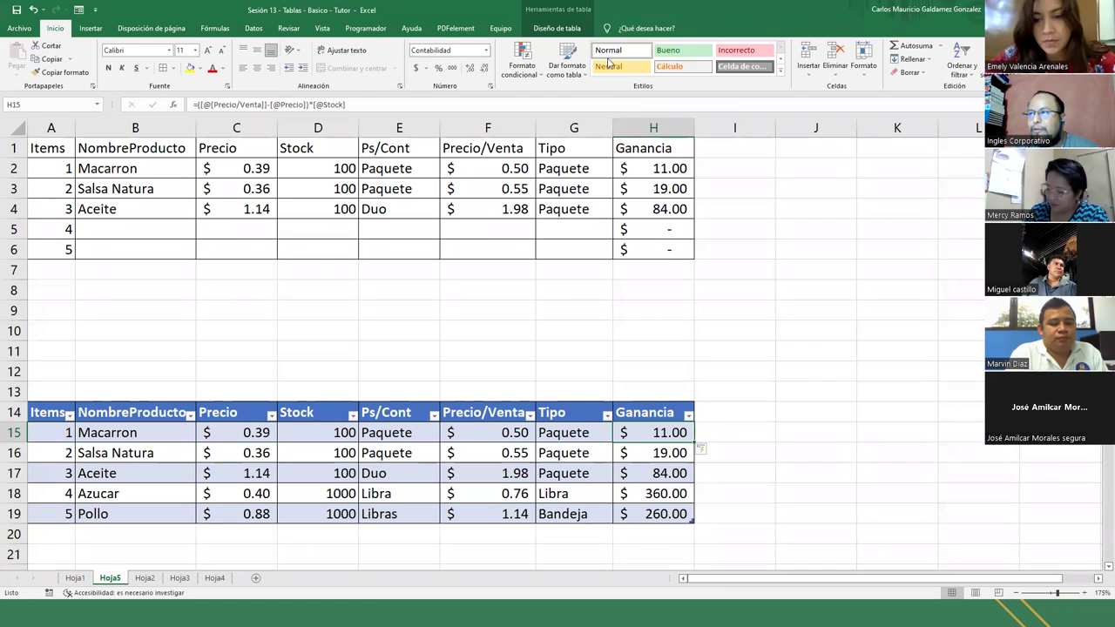
Step: Add a totals row to the product table and select its Ganancia total
click(557, 28)
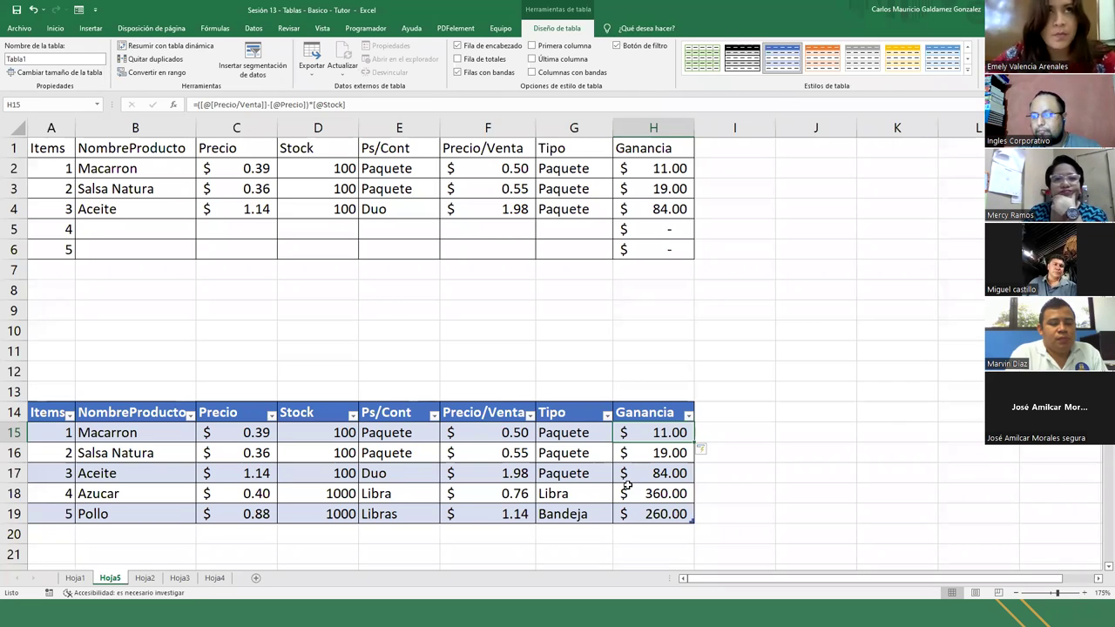
click(491, 65)
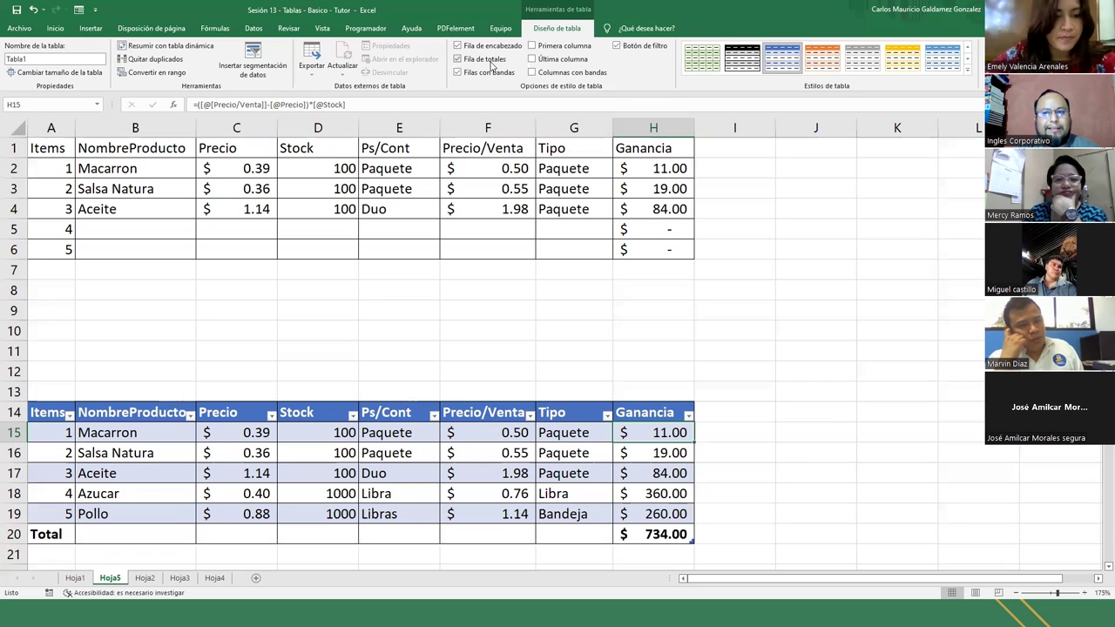
click(657, 538)
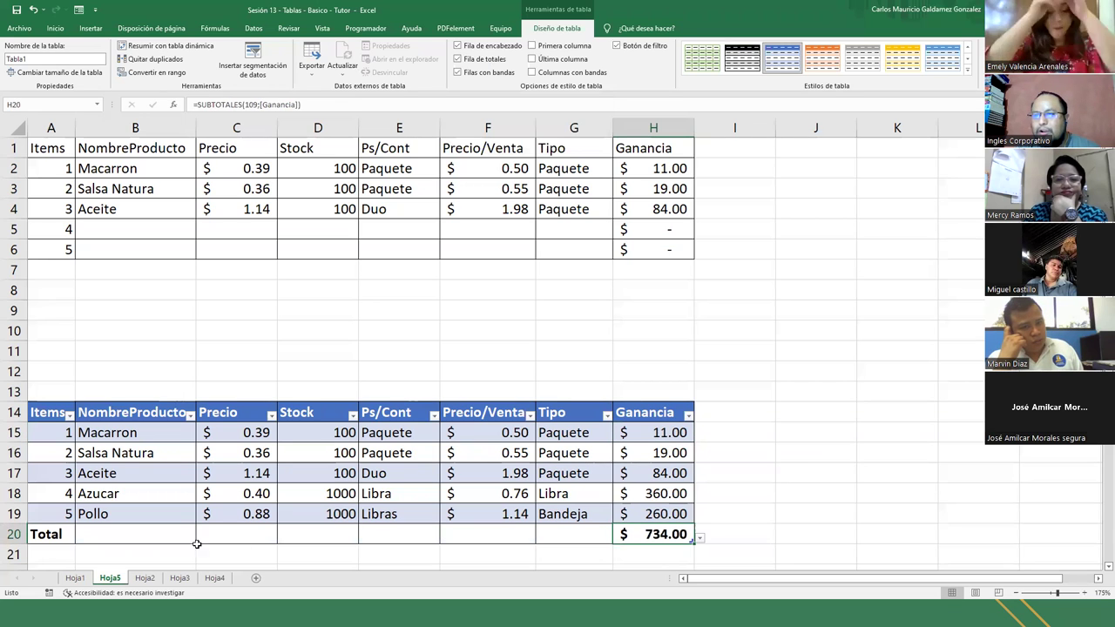
Step: Examine the totals row across all columns, checking its cells individually through to Ganancia
drag(58, 534, 648, 535)
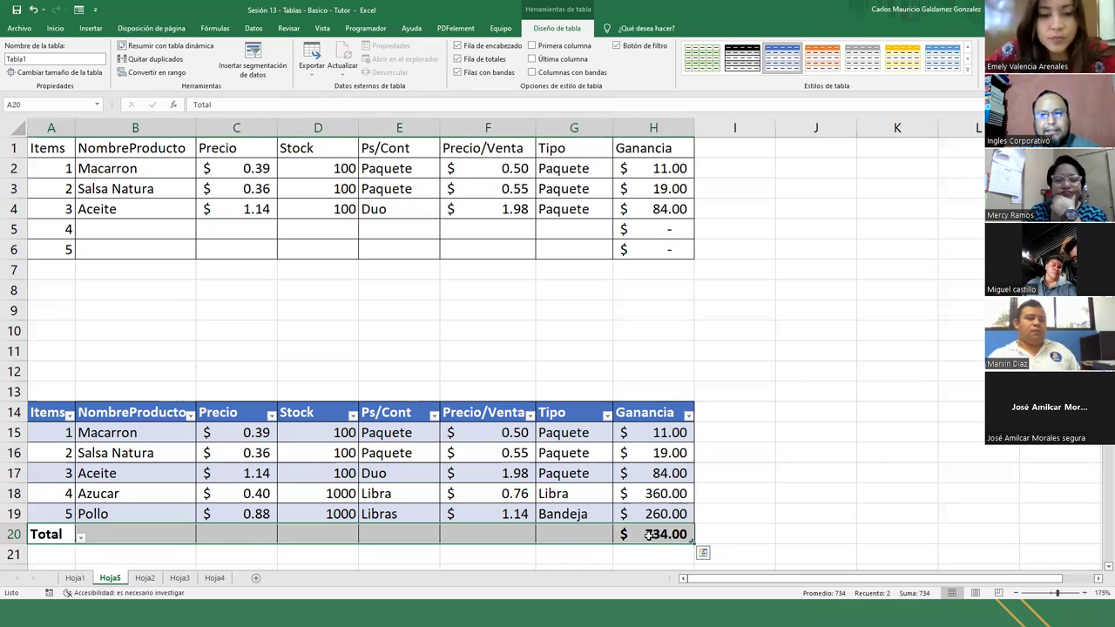
click(580, 541)
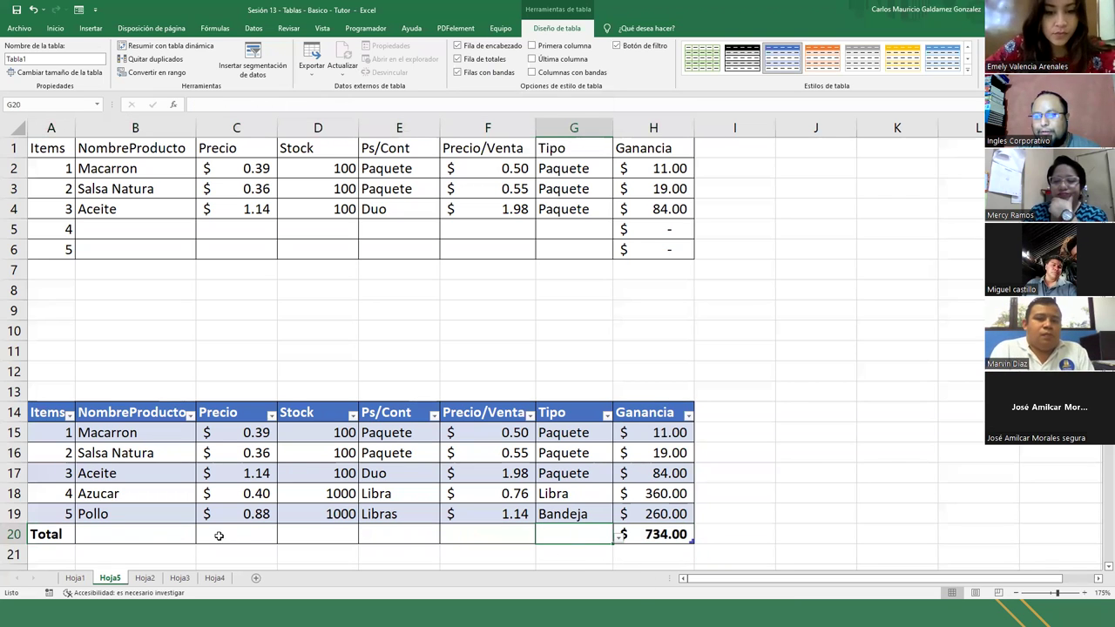
click(147, 533)
click(253, 533)
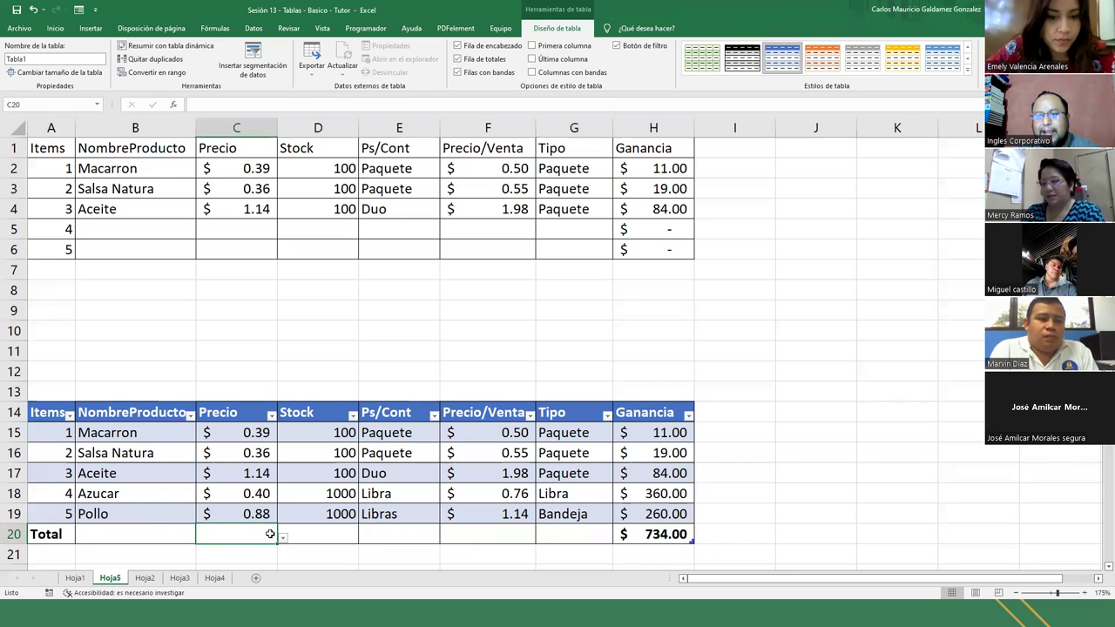
click(324, 534)
click(408, 533)
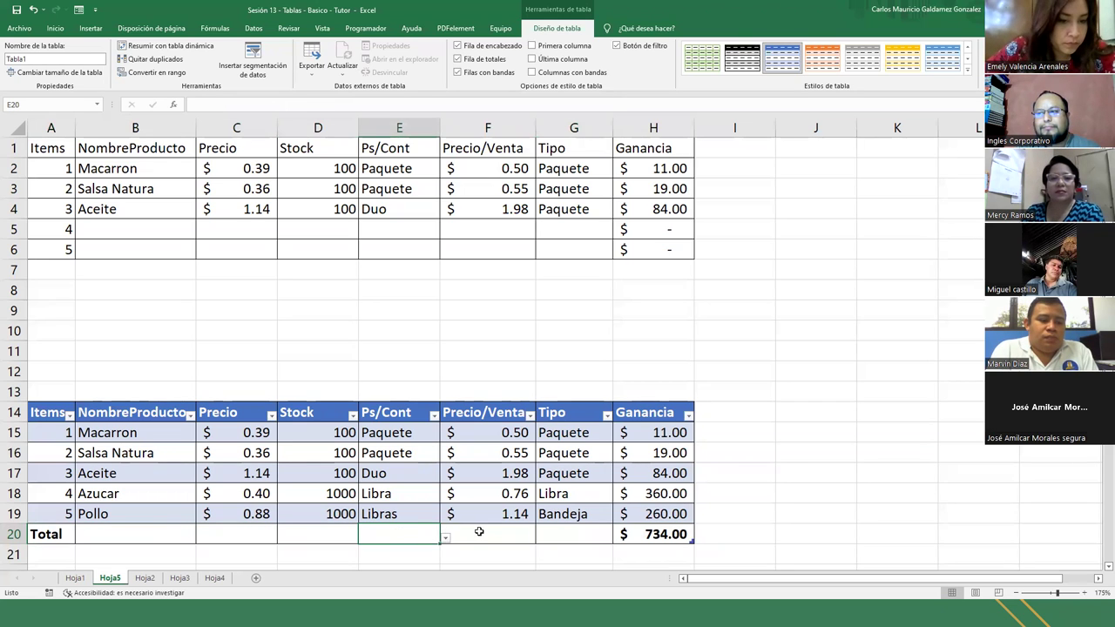
click(479, 532)
click(585, 535)
click(661, 534)
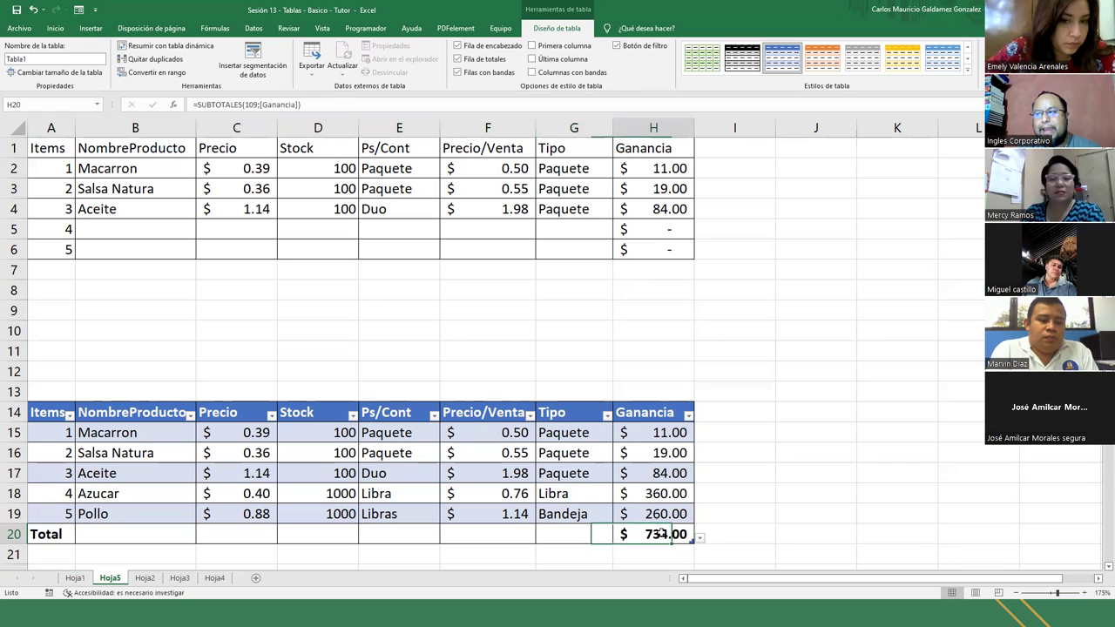
Step: Compare the Ganancia total with the values above it and choose Suma as its summary function
click(699, 538)
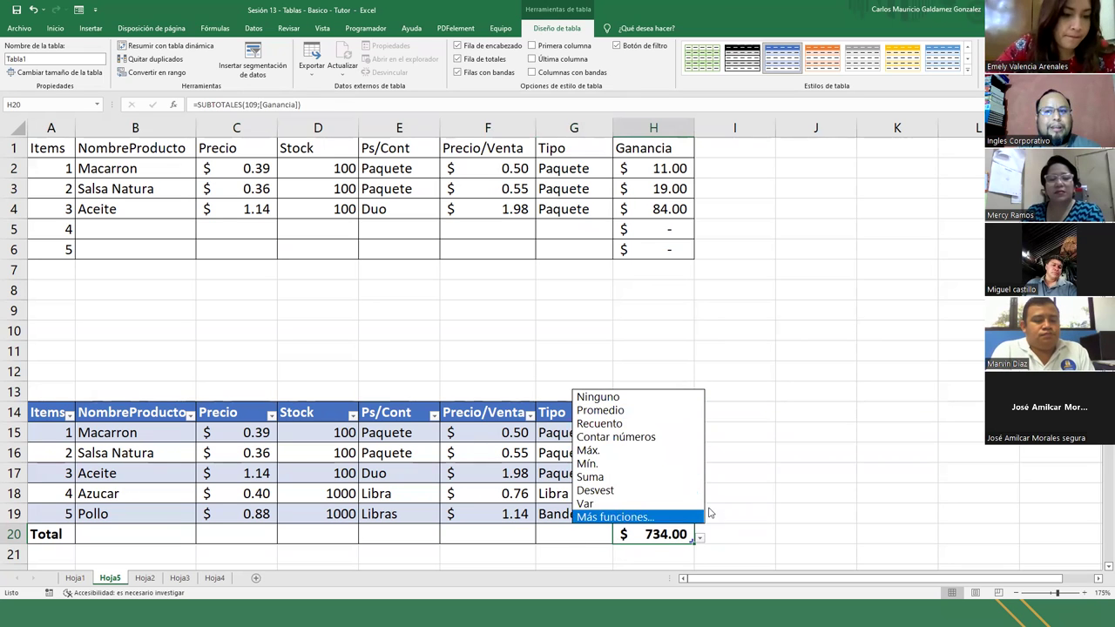
click(619, 540)
drag(662, 434, 662, 514)
click(694, 539)
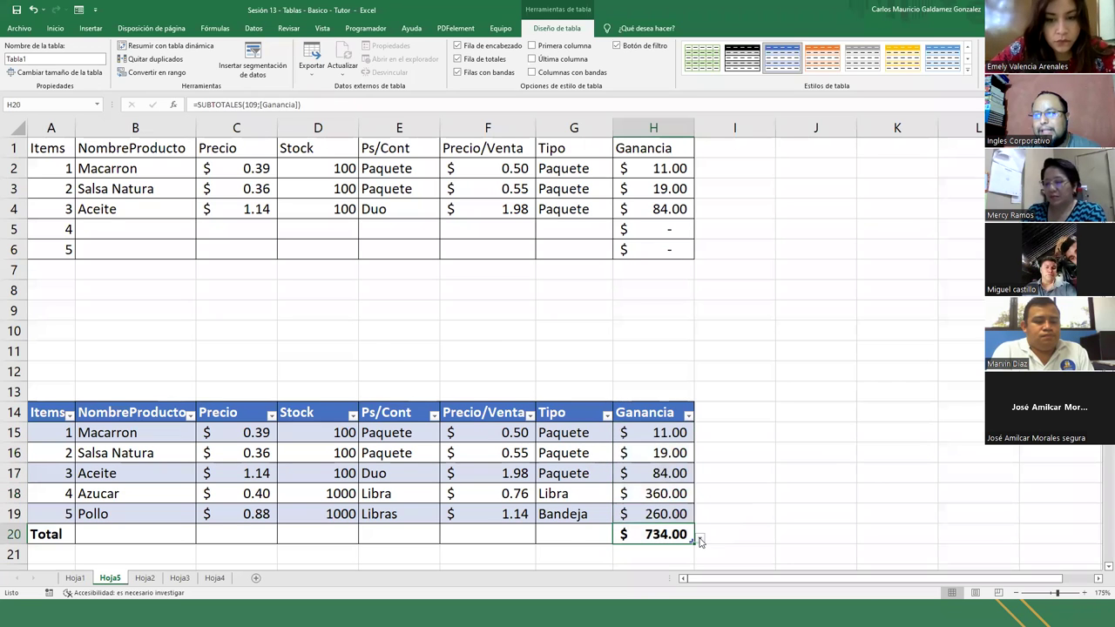
click(701, 538)
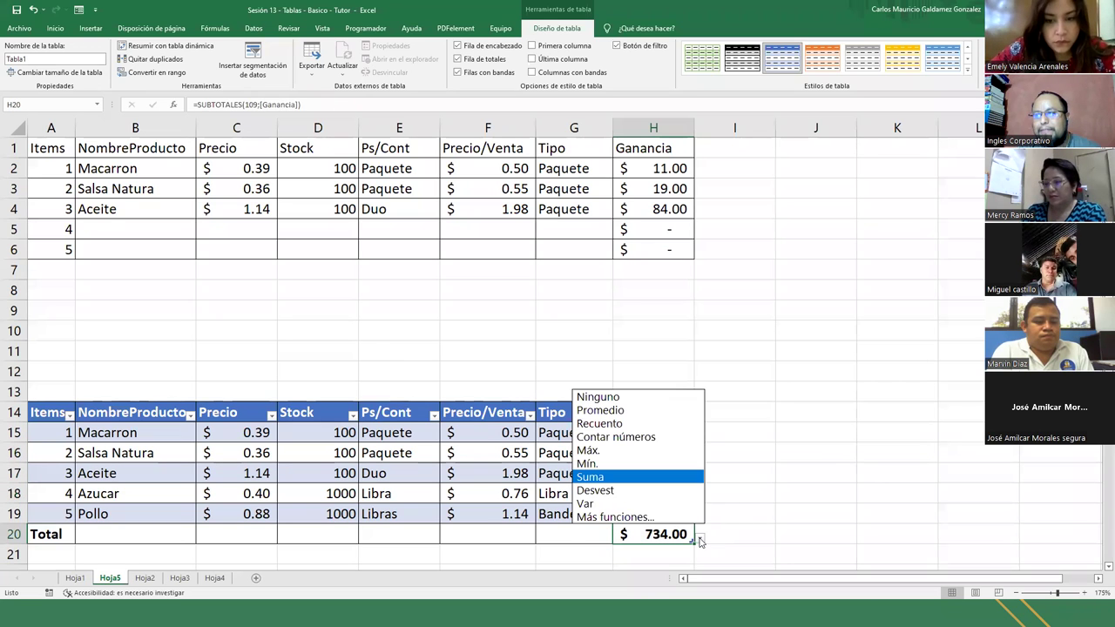
click(615, 478)
Step: Total the Stock column in the totals row with Suma
click(305, 535)
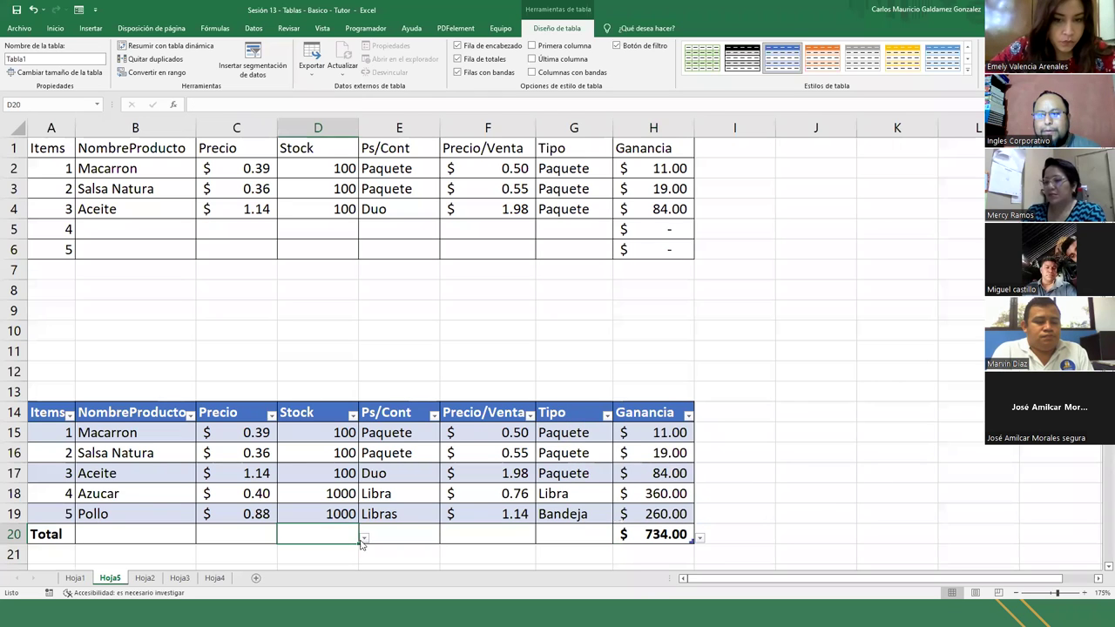
click(365, 541)
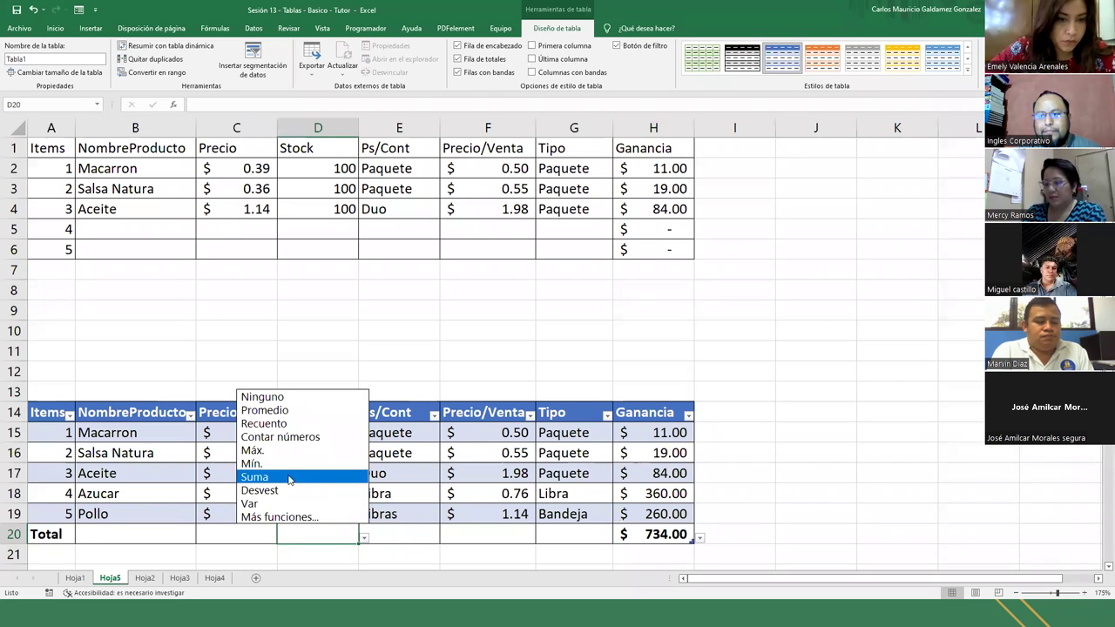
click(300, 477)
Step: Review the Stock values and product names behind the Stock total, and inspect the total's formula
drag(319, 432, 321, 511)
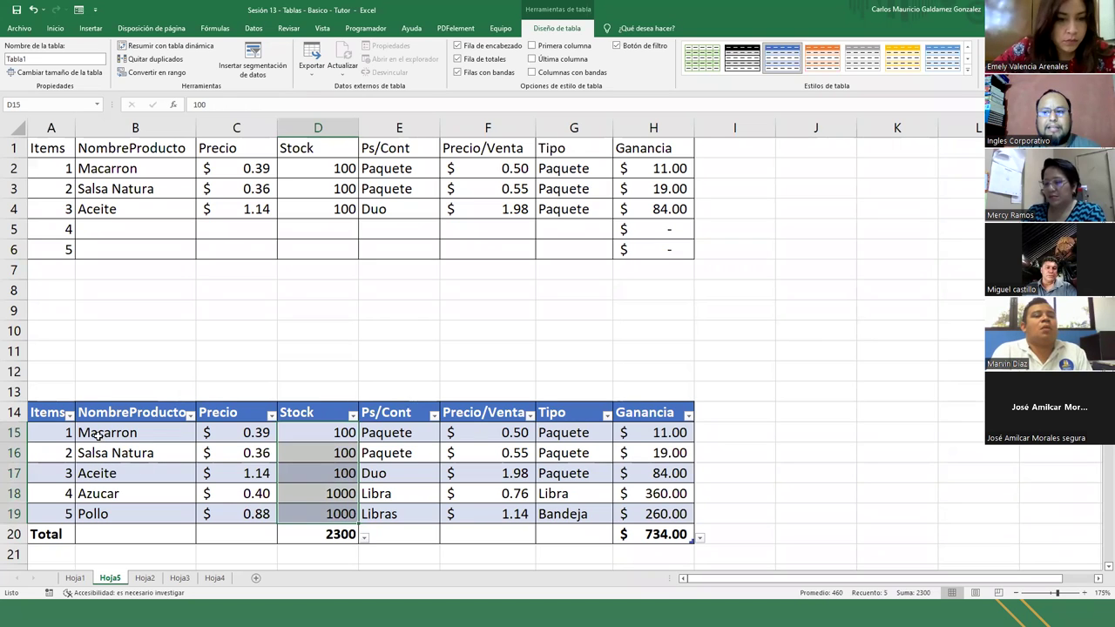
click(110, 453)
click(130, 479)
click(138, 496)
click(141, 517)
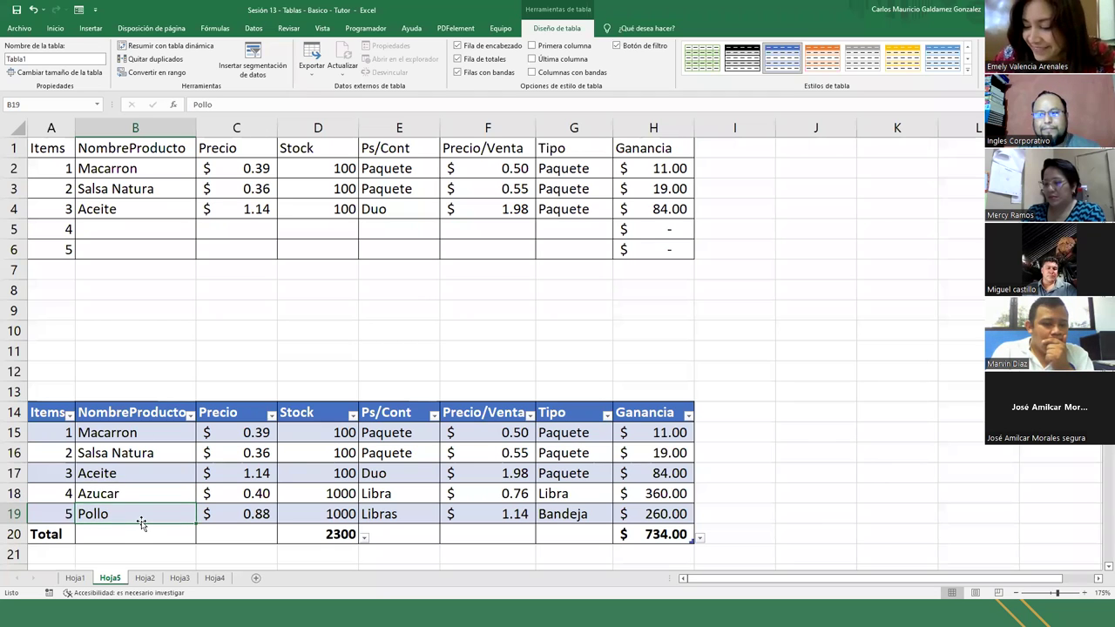
click(314, 536)
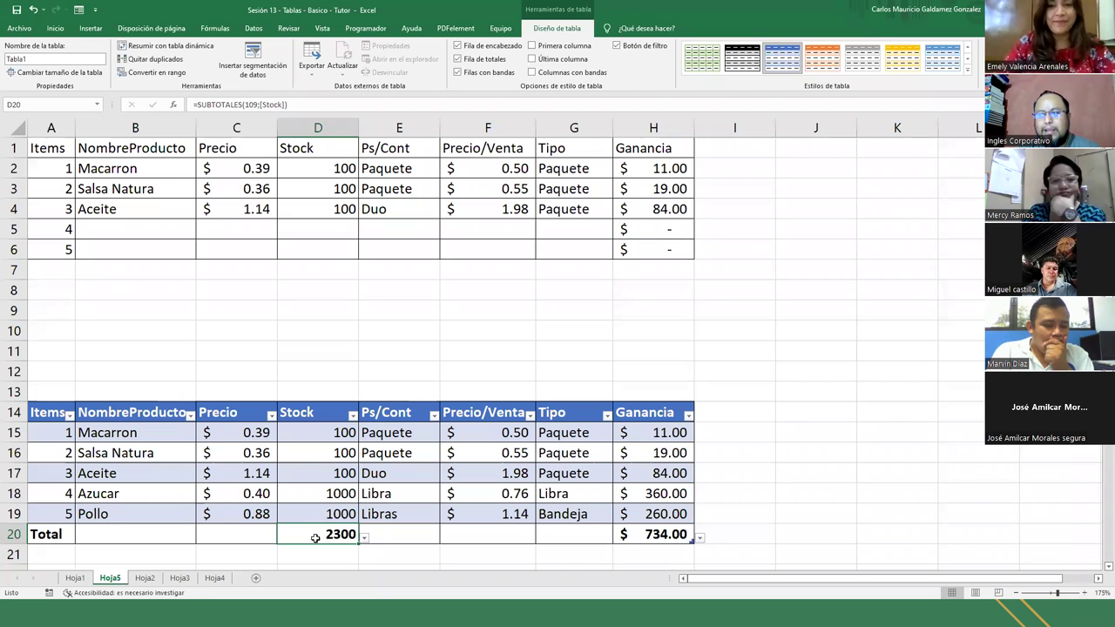
Step: Add a table column headed % directly after Ganancia and center its header
click(729, 414)
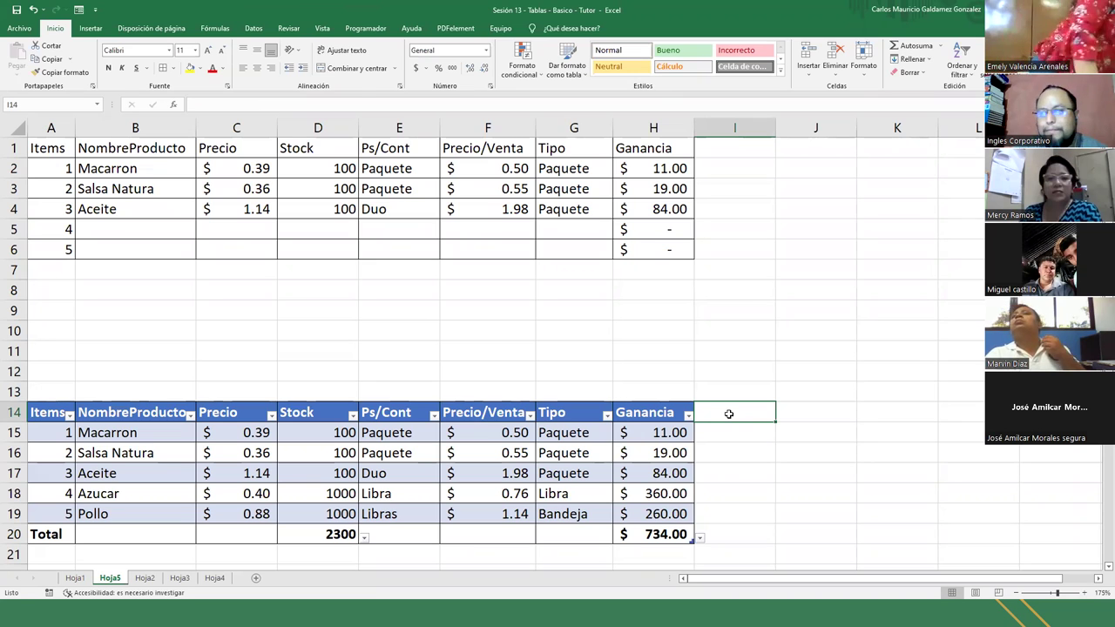
text(%)
key(Return)
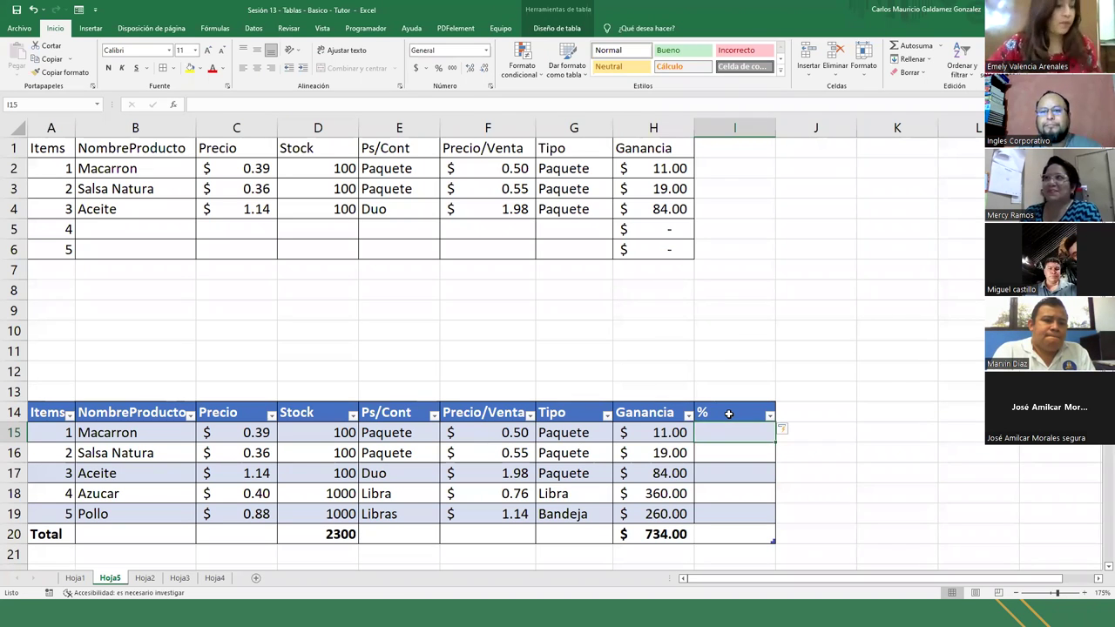
click(725, 413)
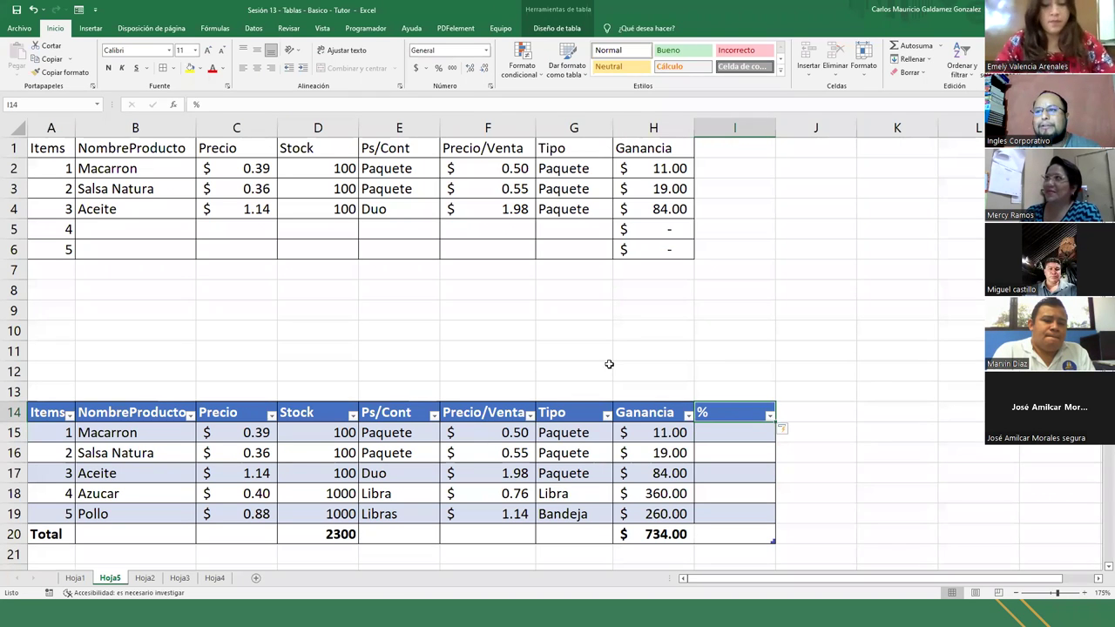
click(257, 68)
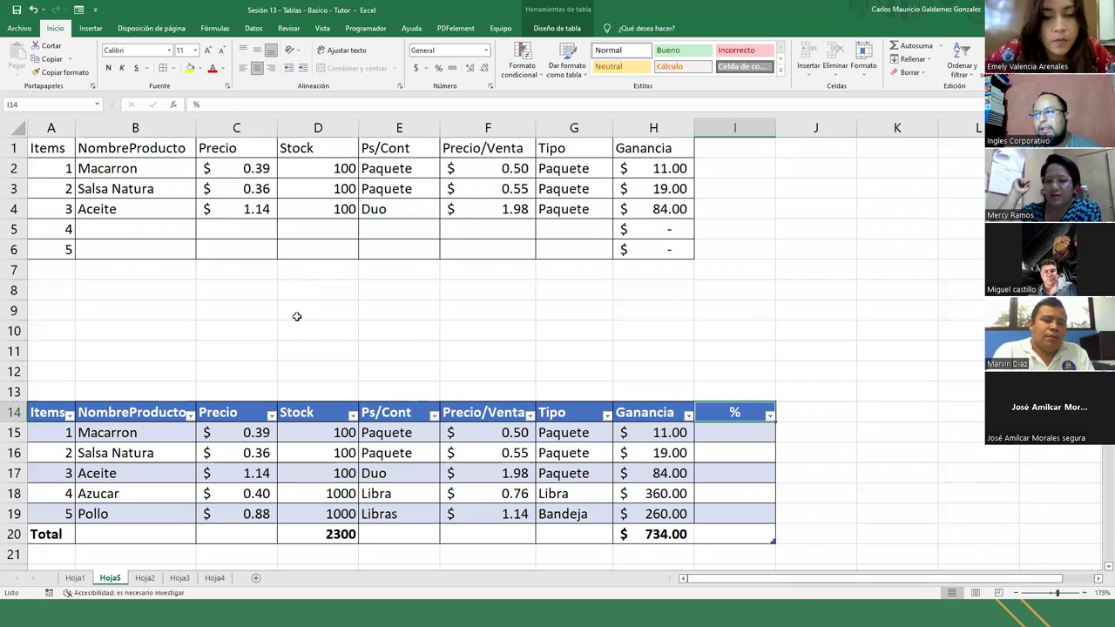
click(740, 438)
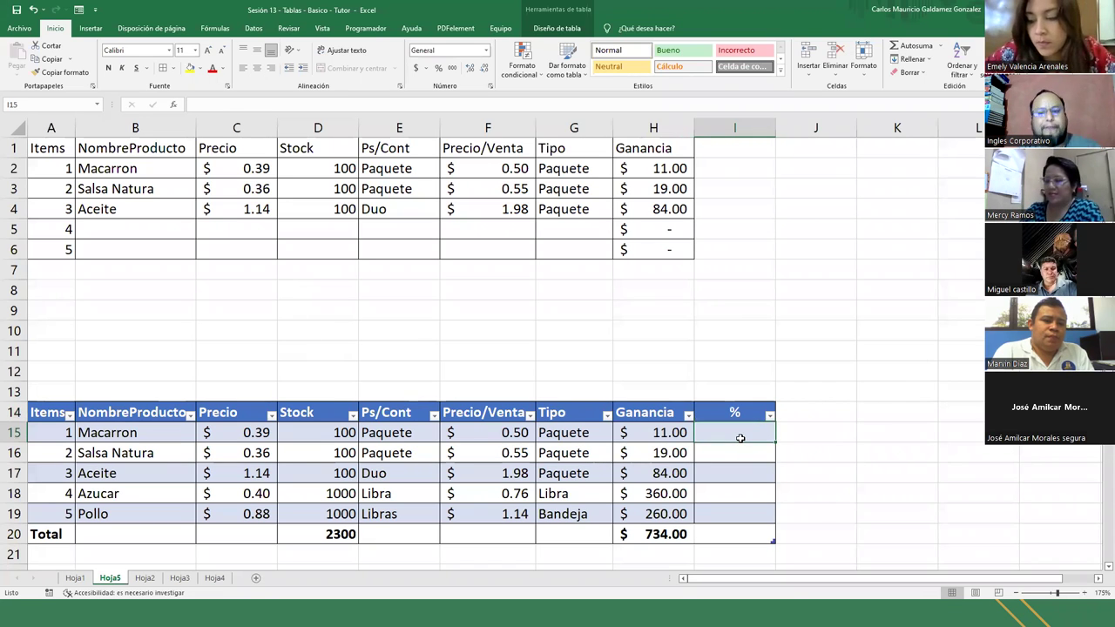
text(=)
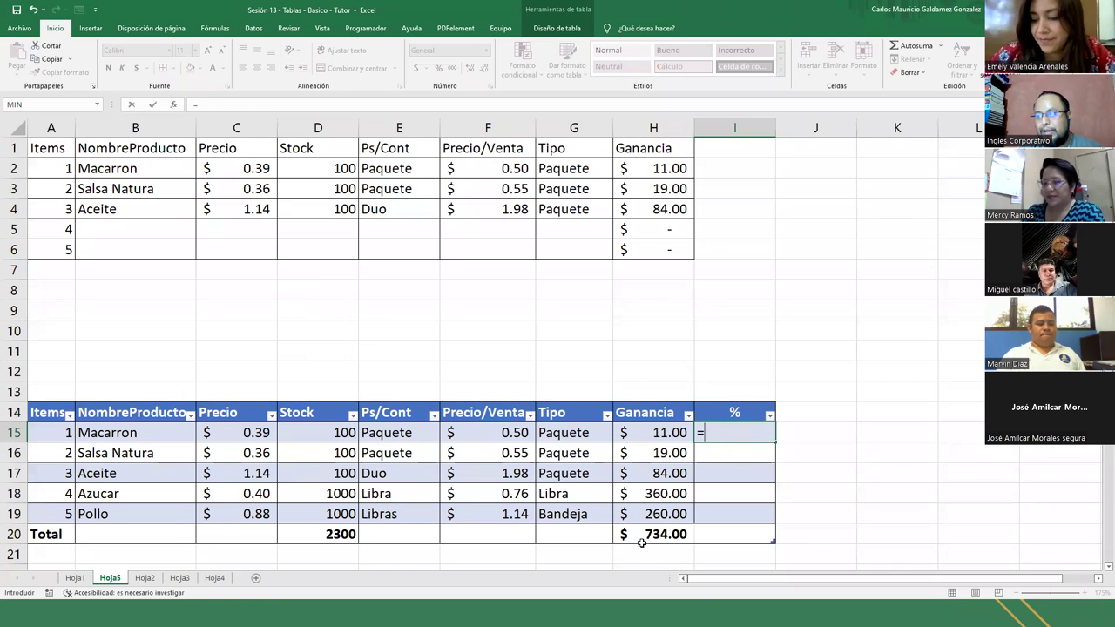
click(639, 433)
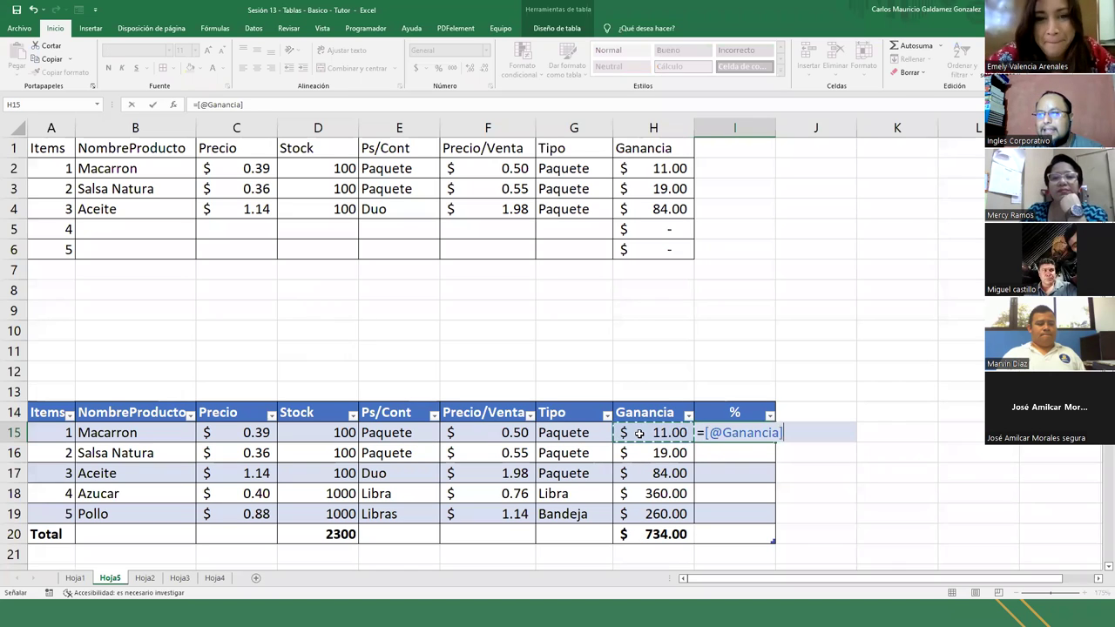
text(/)
click(640, 534)
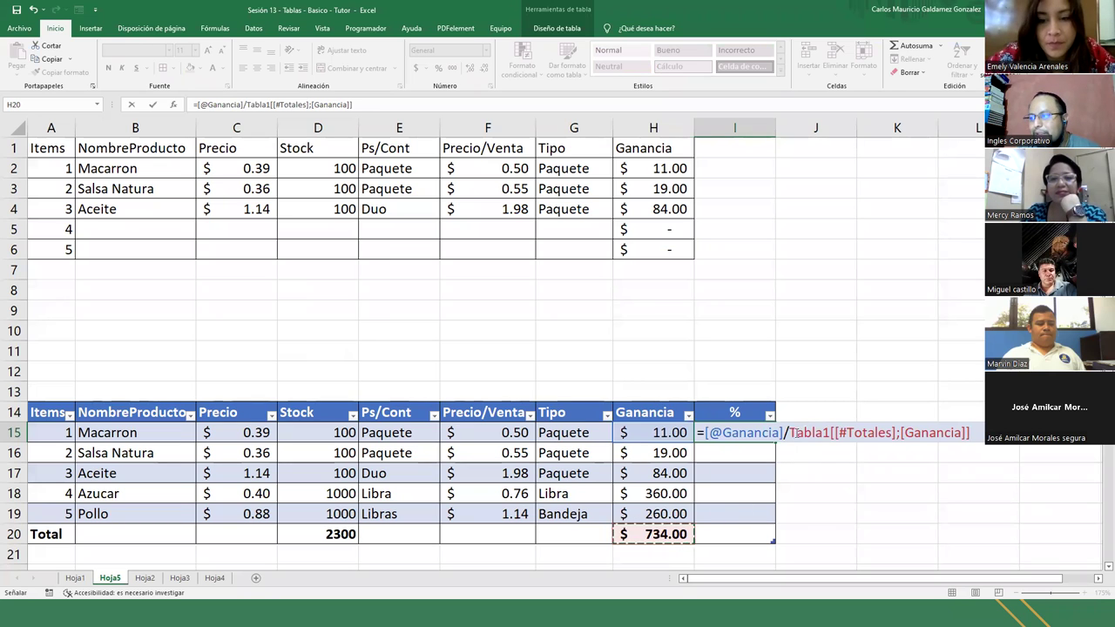
Step: Examine the Tabla1, [#Totales] and [Ganancia] parts of the % formula, and enter it for the column
drag(790, 433, 831, 433)
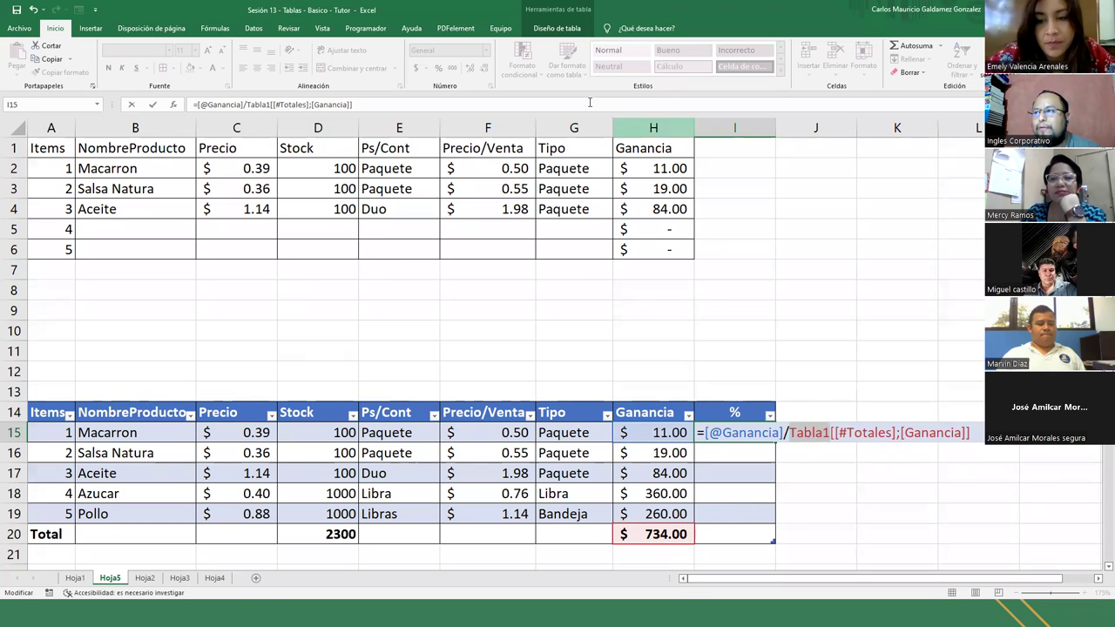
click(557, 28)
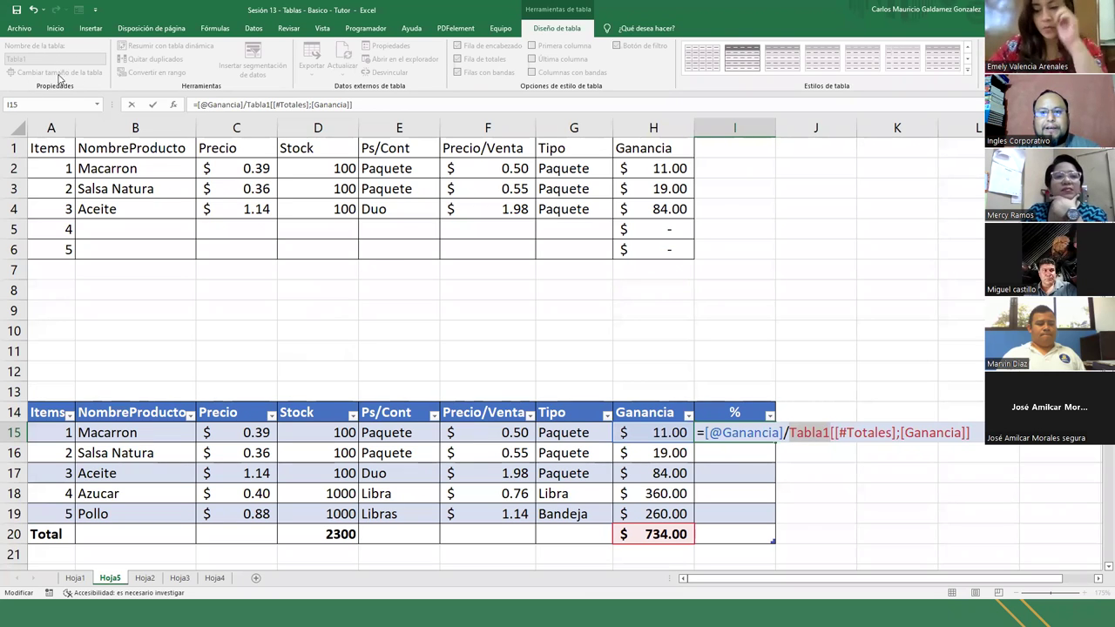
click(814, 433)
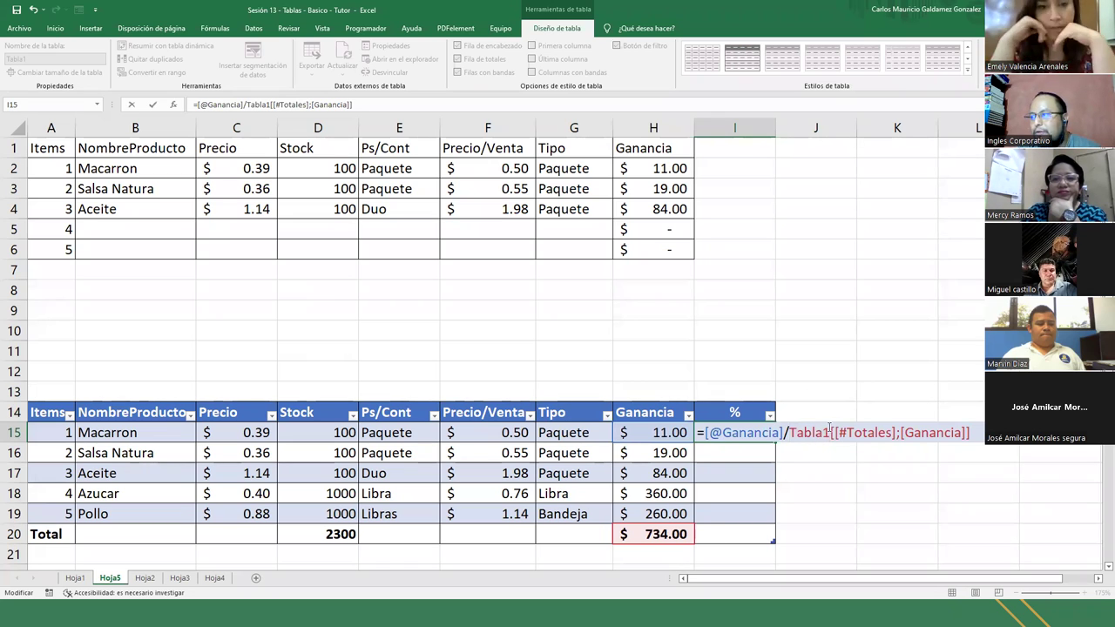
drag(838, 433, 897, 433)
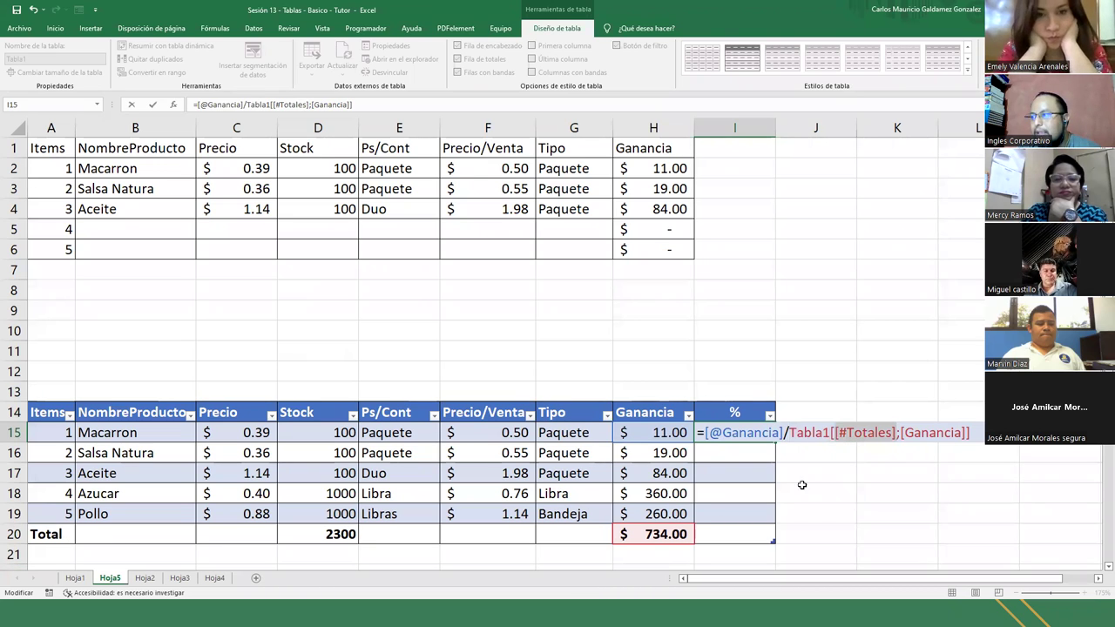
drag(901, 433, 969, 434)
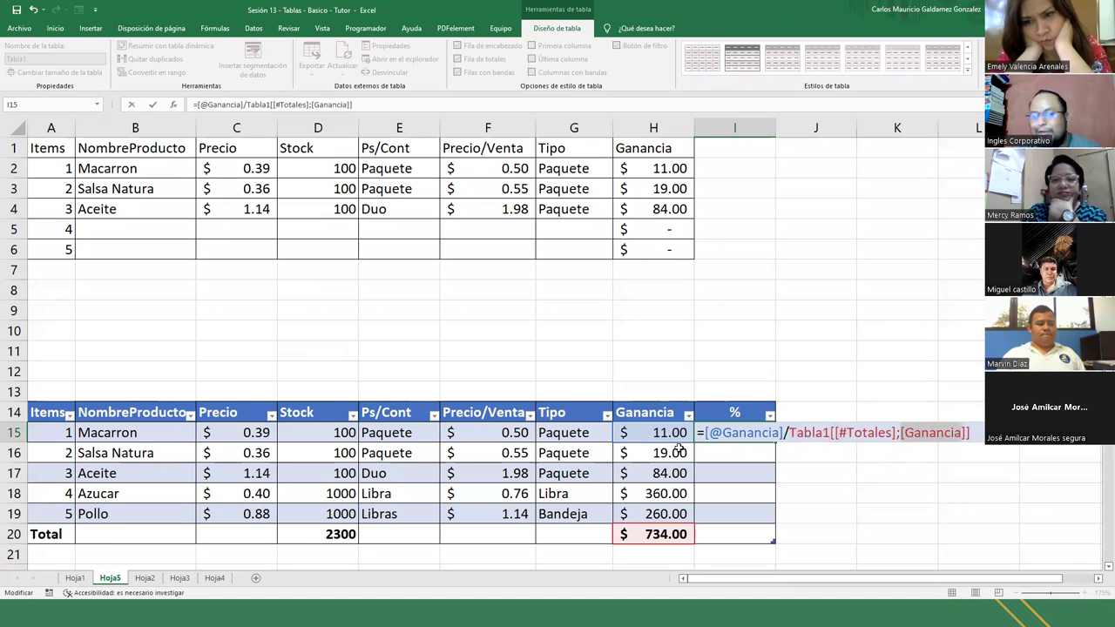
key(Return)
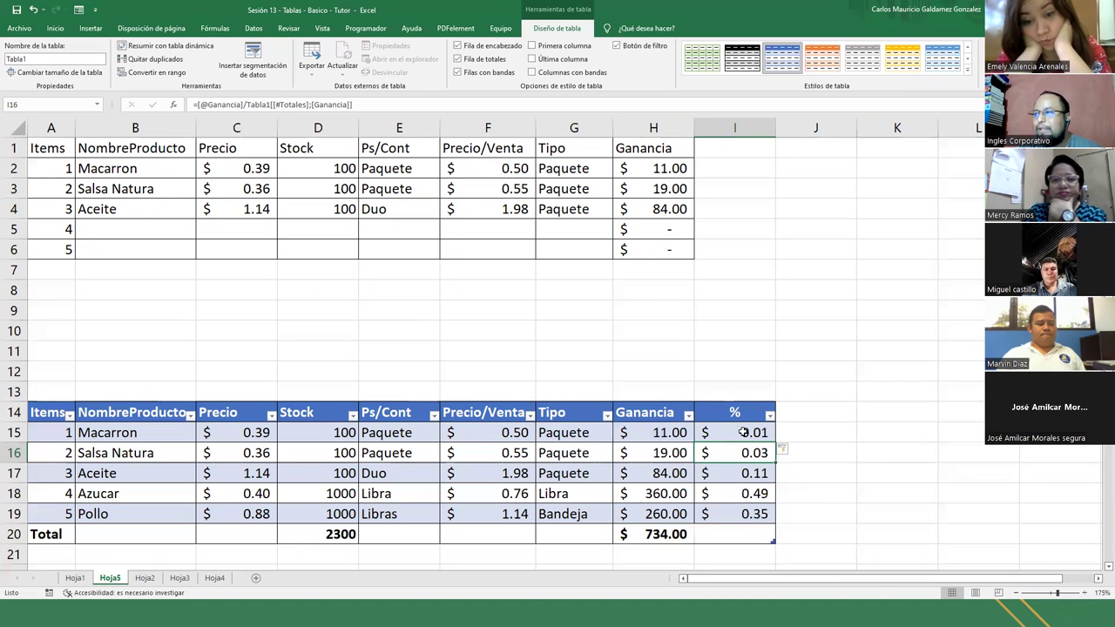
Step: Format the five product values in the % column as percentages
drag(737, 427, 741, 512)
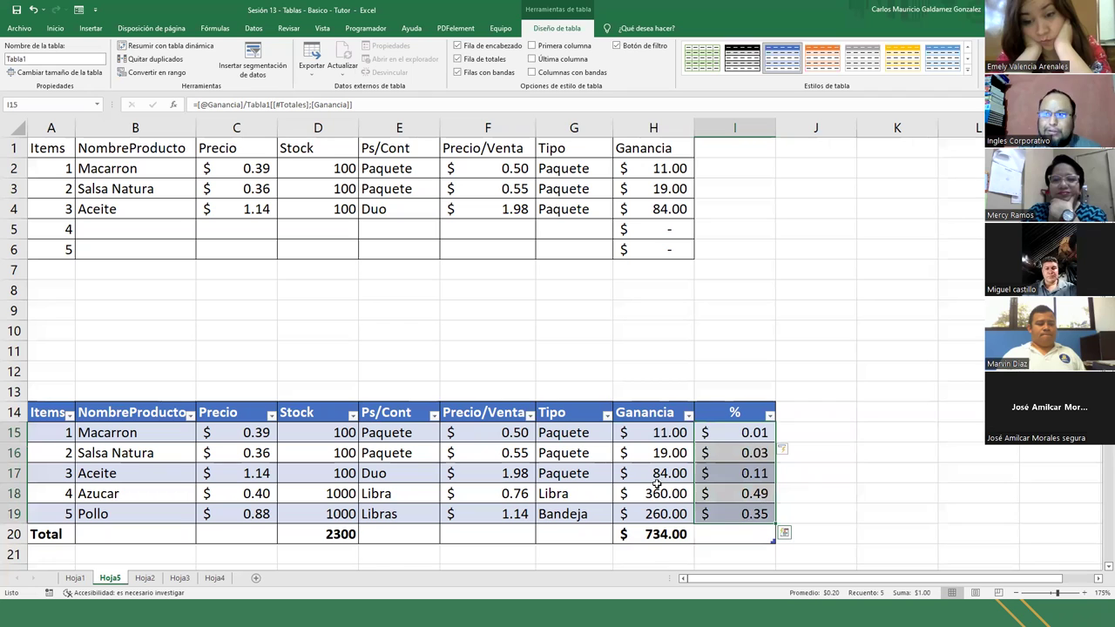
click(55, 28)
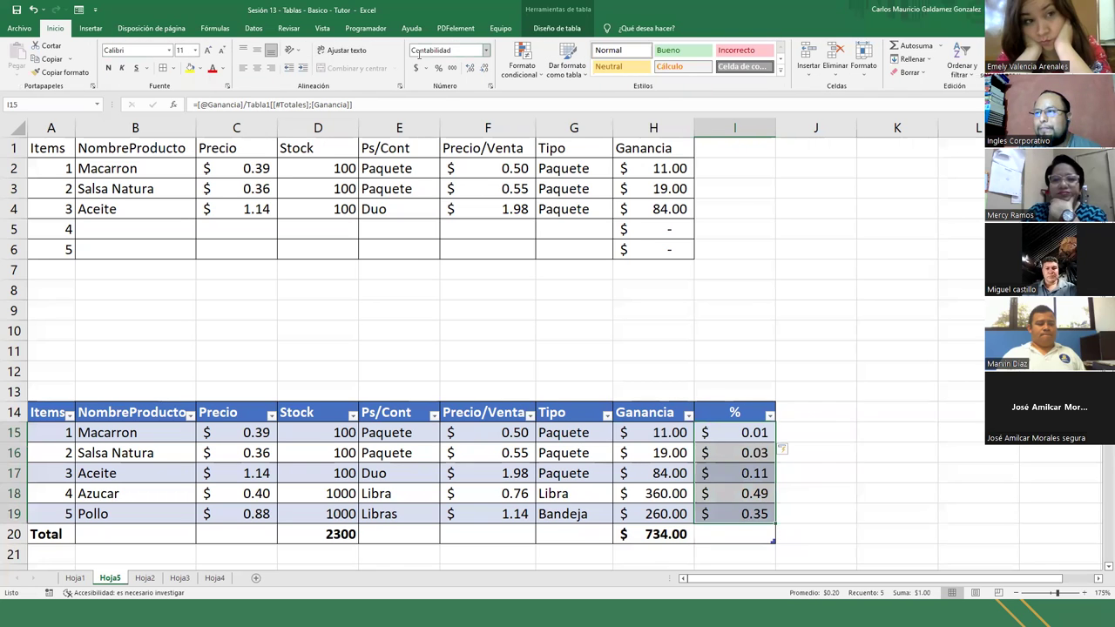
click(438, 68)
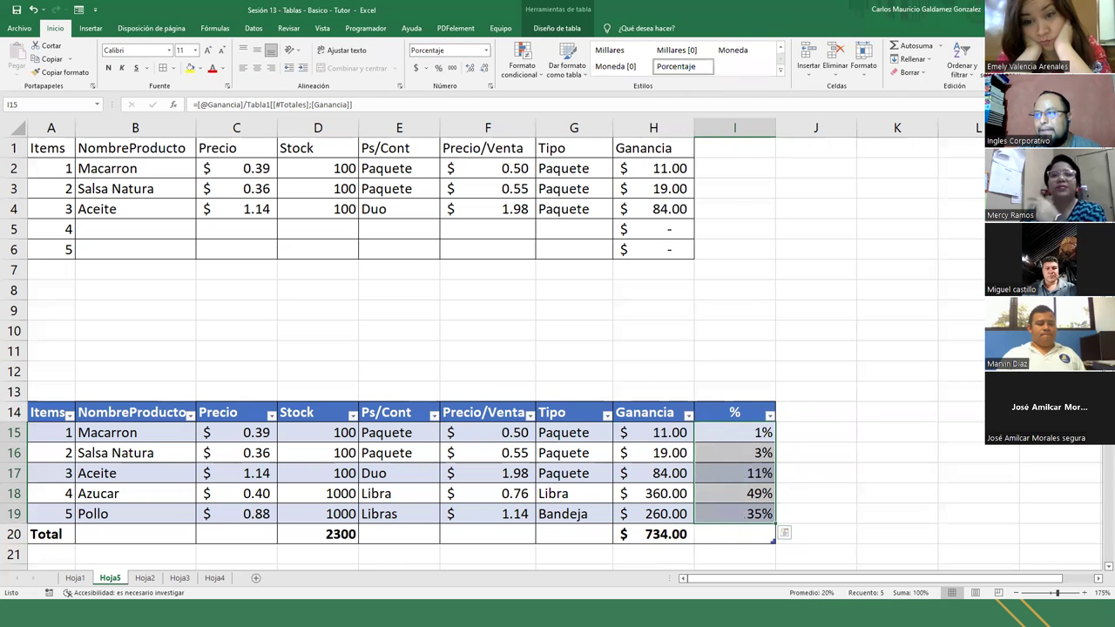
Step: Set the % column's cell in the table's totals row to Suma
click(771, 534)
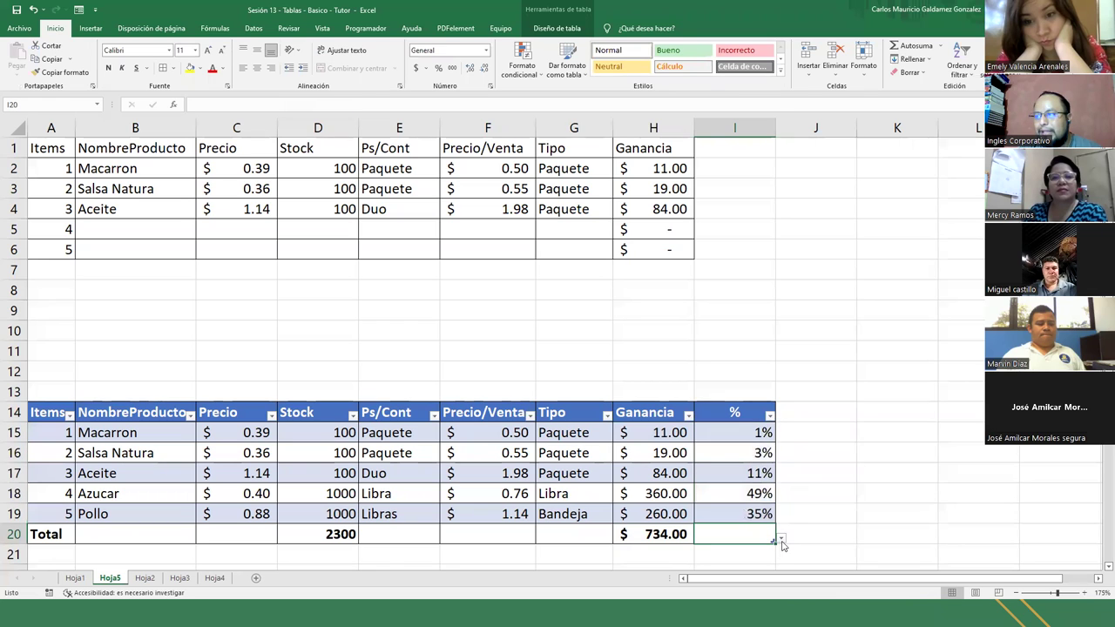
click(782, 540)
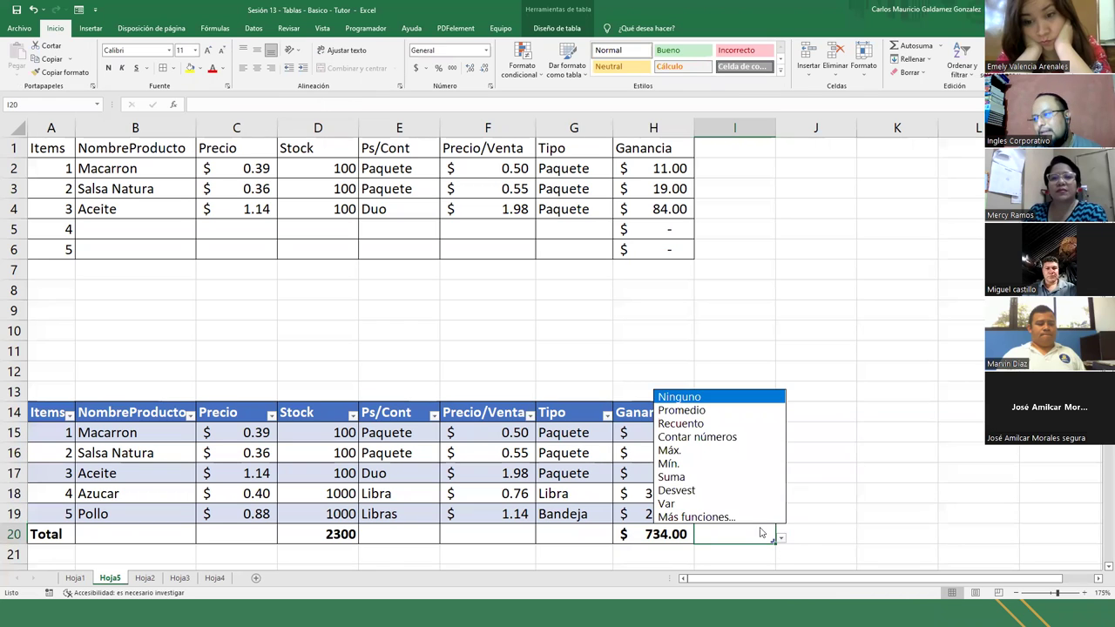
click(722, 473)
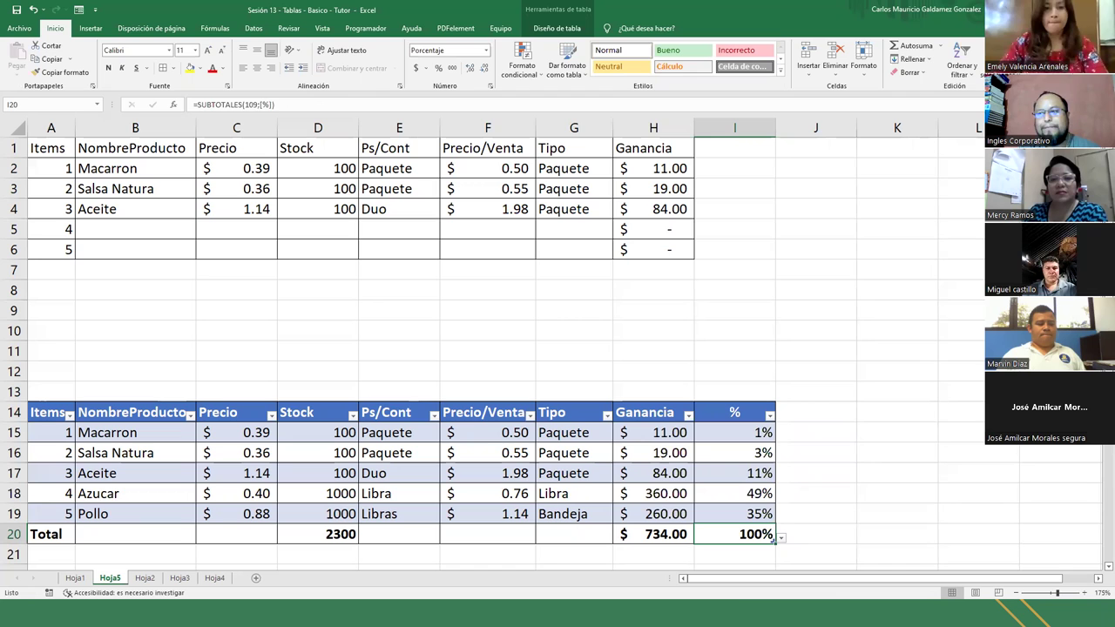
Step: Compare the plain product range in rows 1 to 6, its Ganancia formula and the blank row beneath it with the table
click(399, 453)
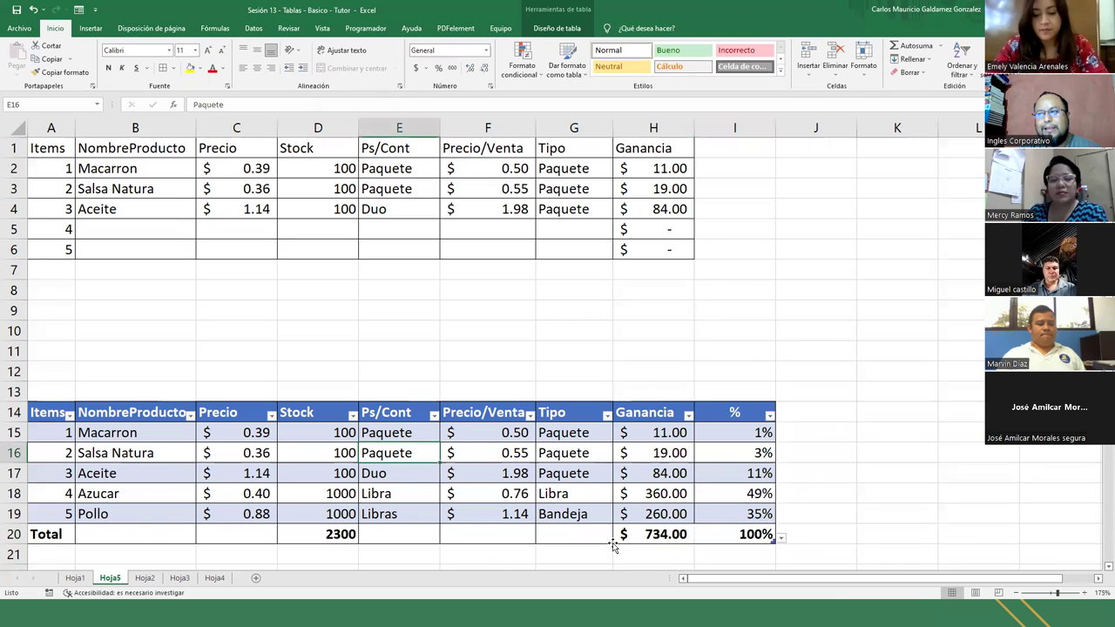
drag(44, 148, 643, 249)
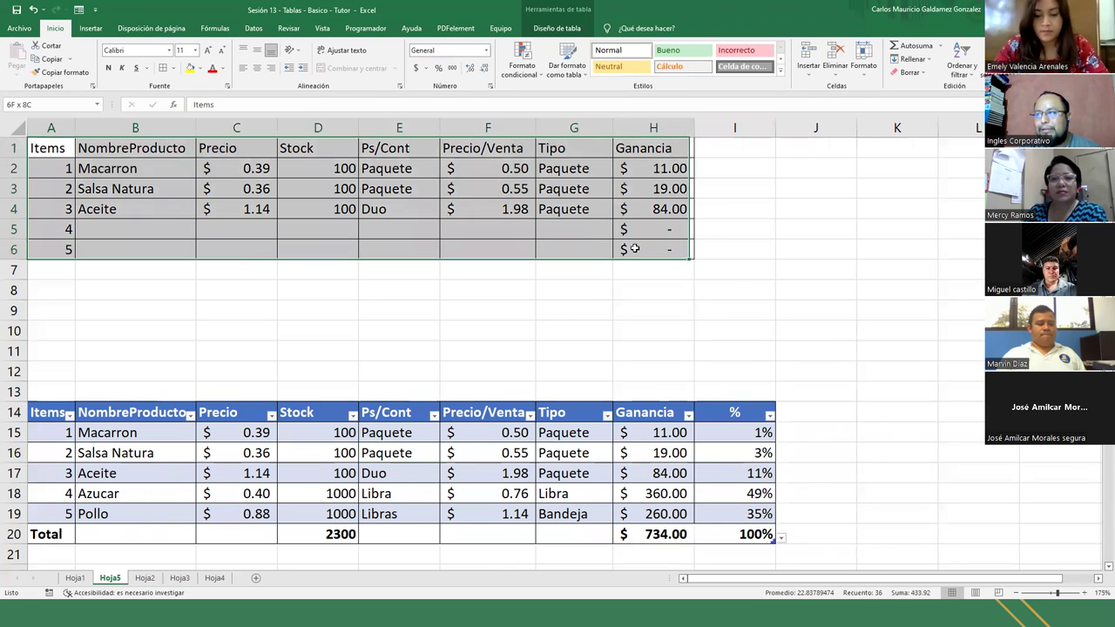
click(655, 170)
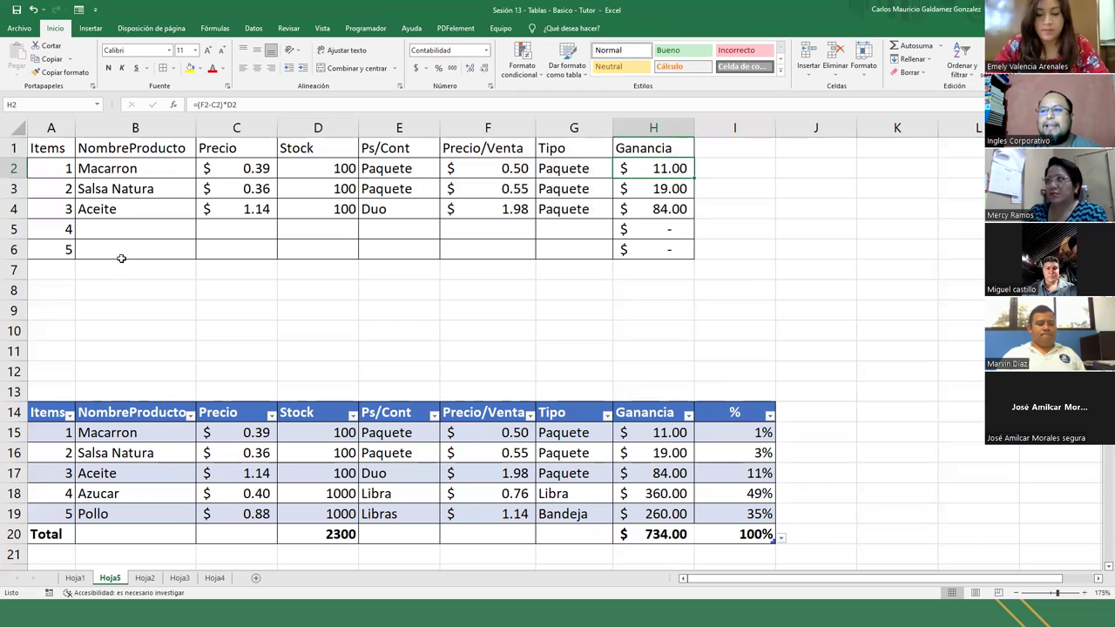
drag(48, 268, 653, 264)
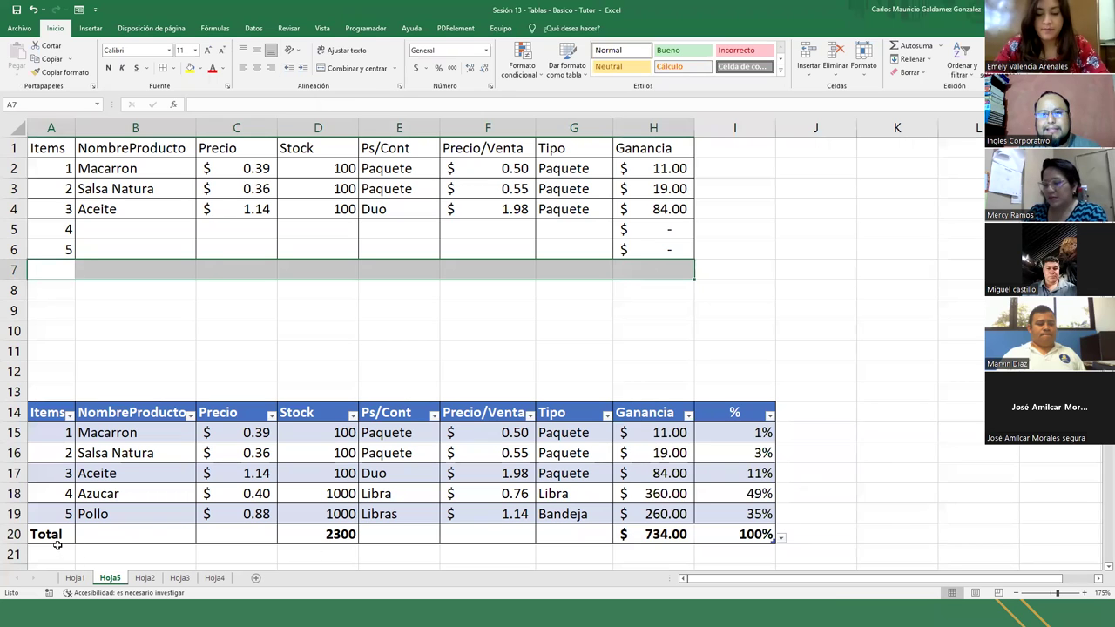
click(256, 263)
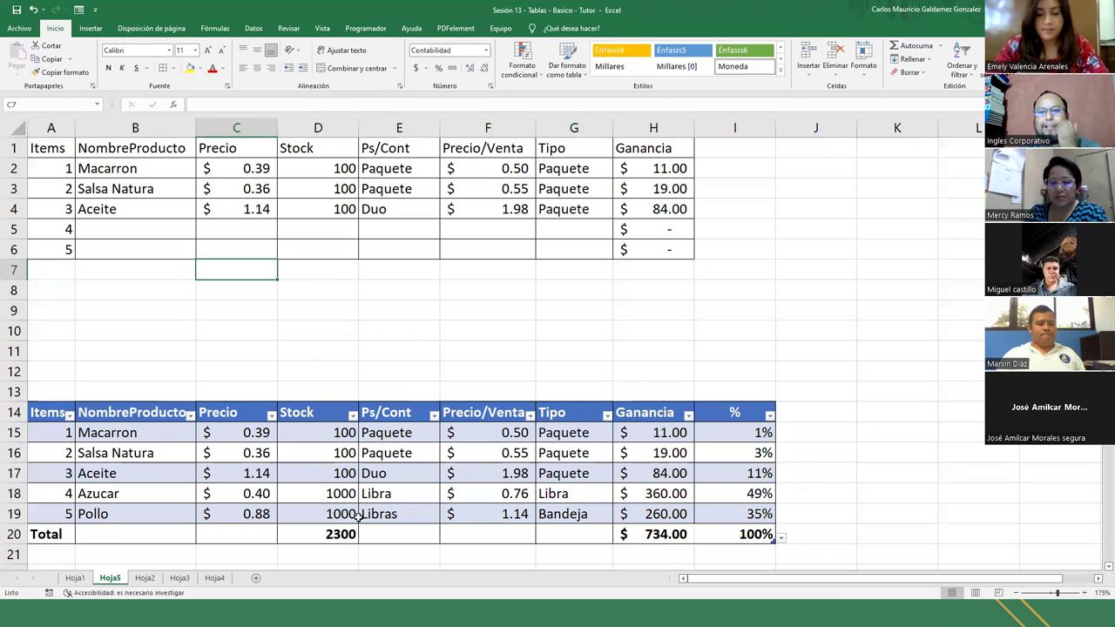
Step: Add record 6 through the table's data form: Cafe en Polvo, Precio 3.65, Stock 100, Ps/Cont Caja, Precio/Venta 4.69, Tipo Caja 60 U
click(254, 486)
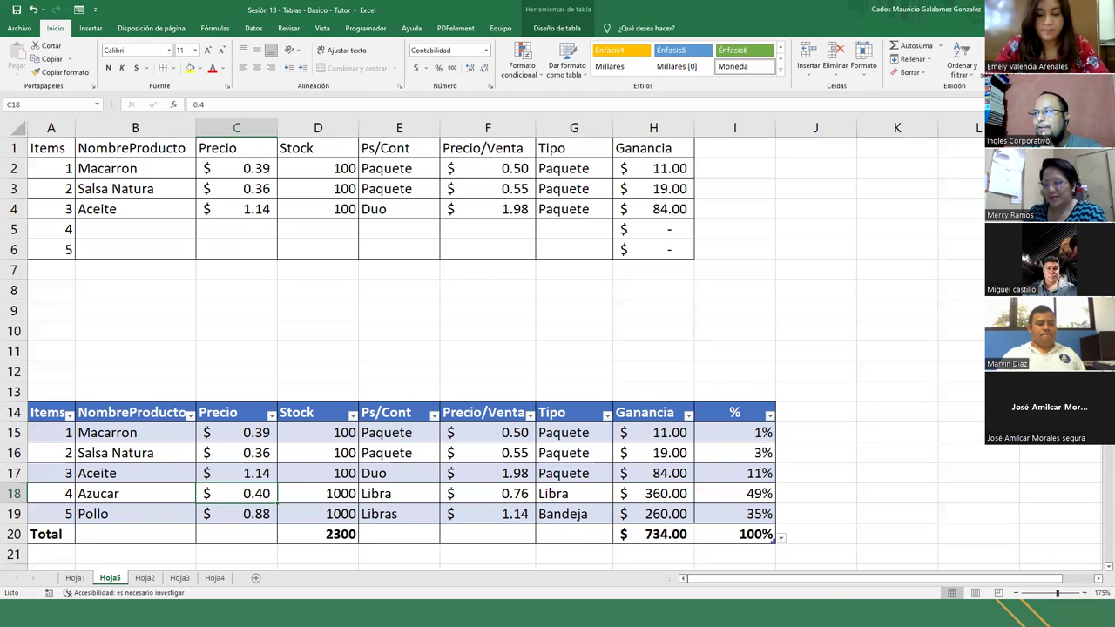
key(alt+4)
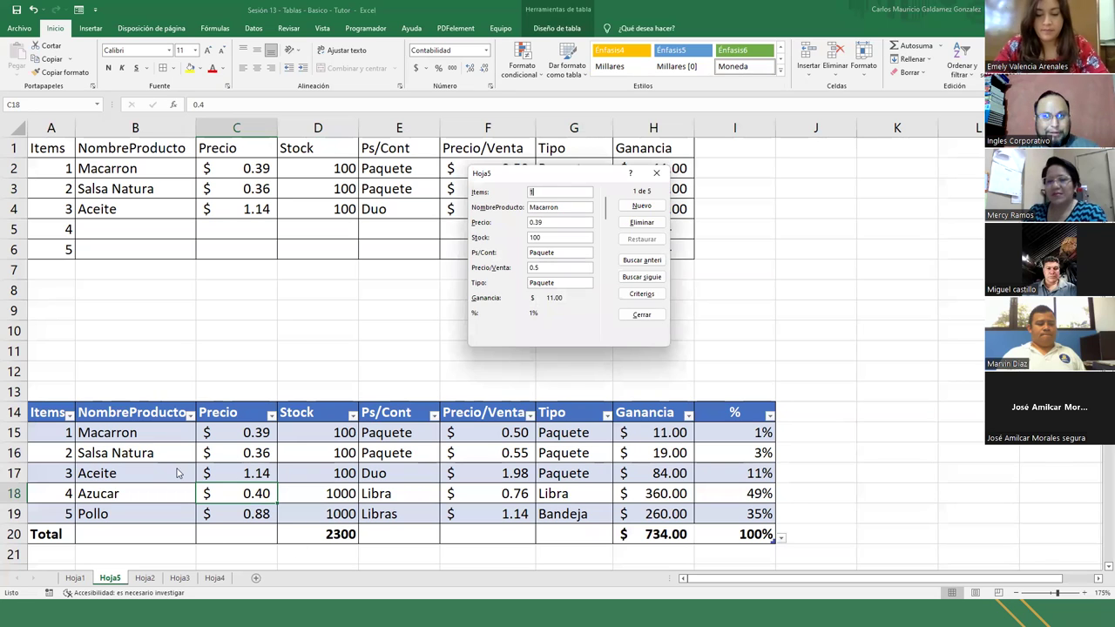
click(639, 207)
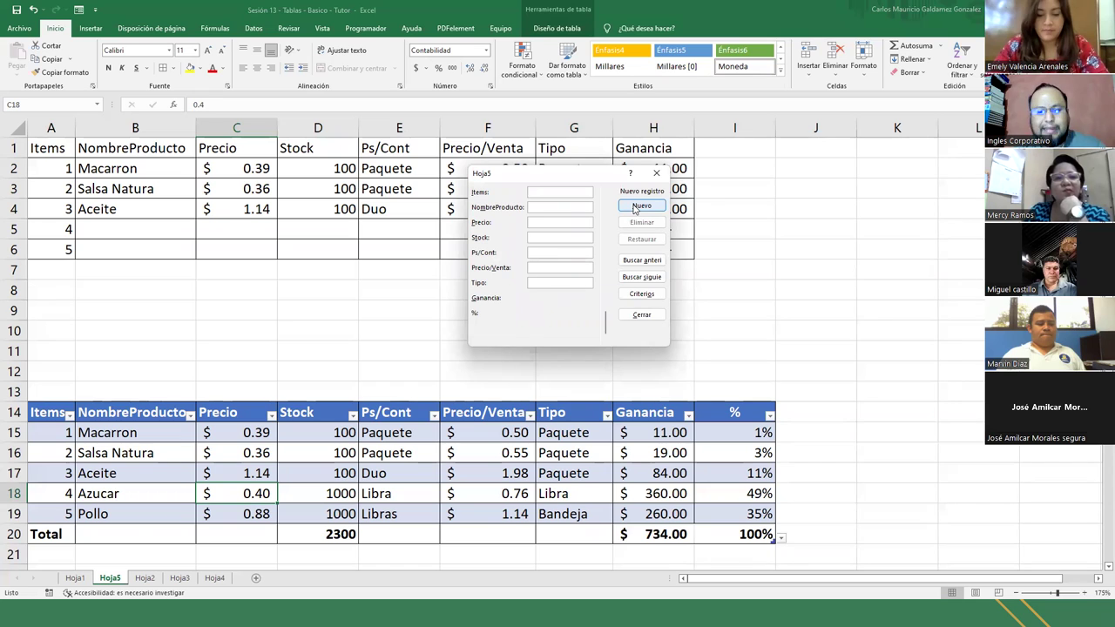
text(6)
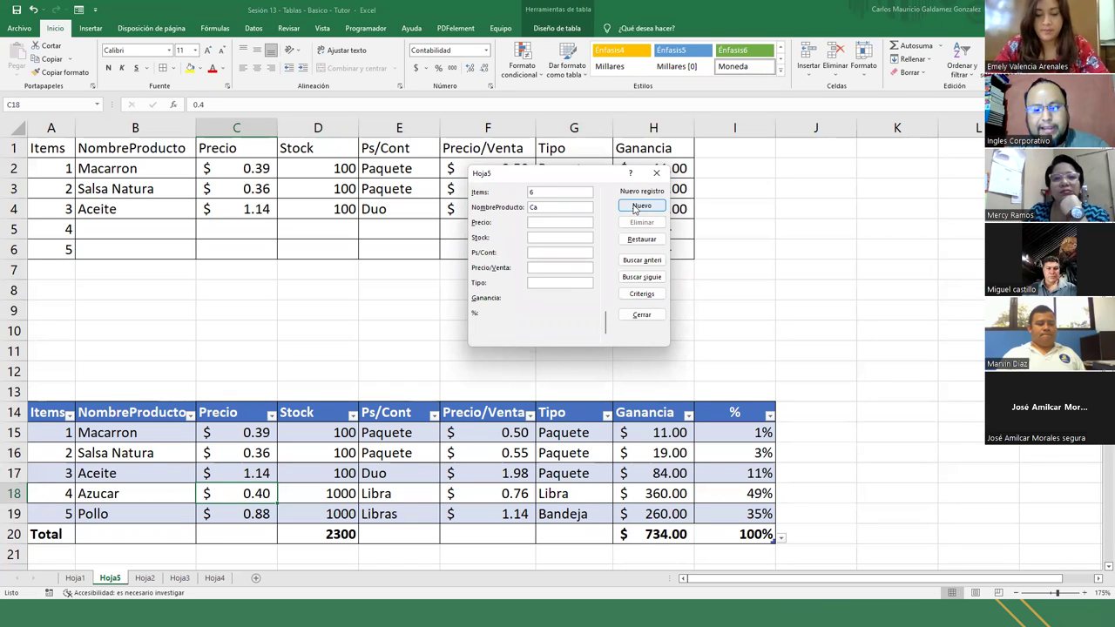
text(Cafe en Polvo)
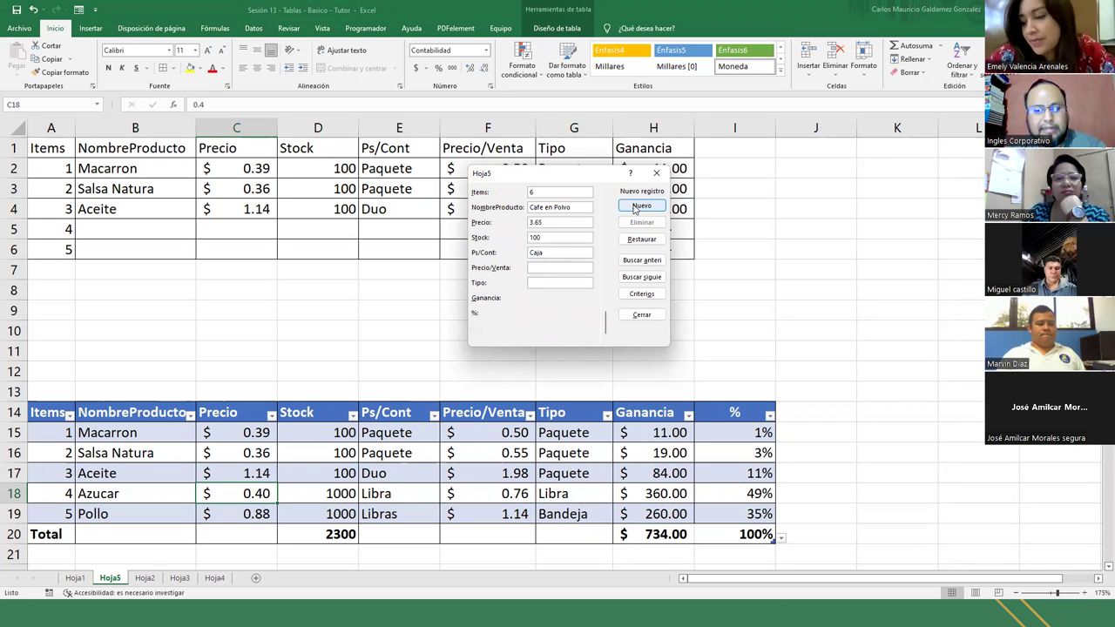
text(4.69)
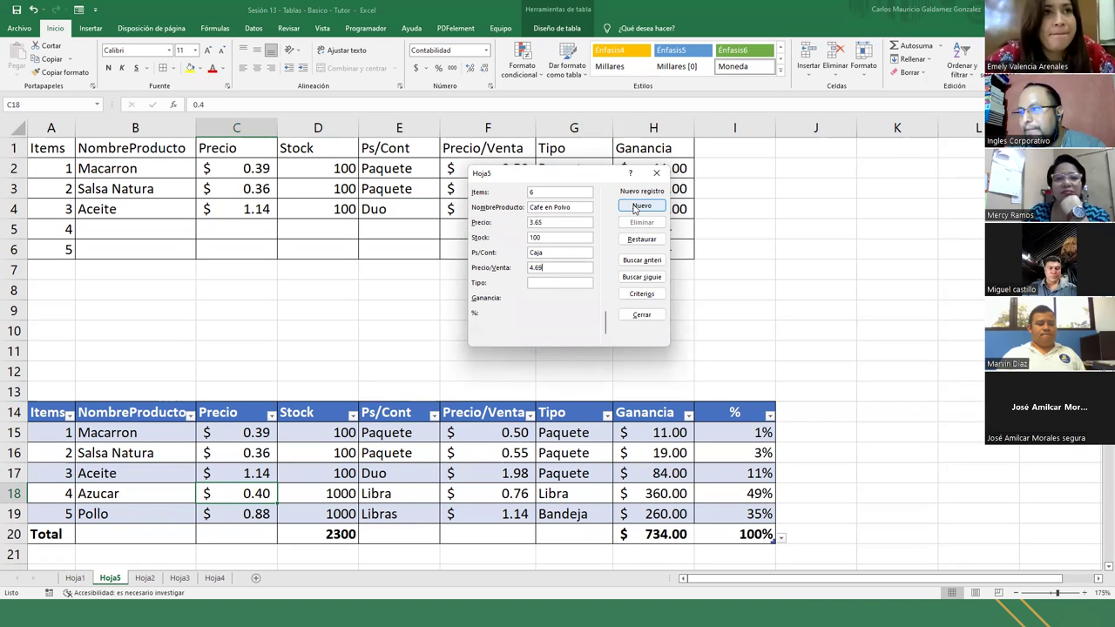
key(Tab)
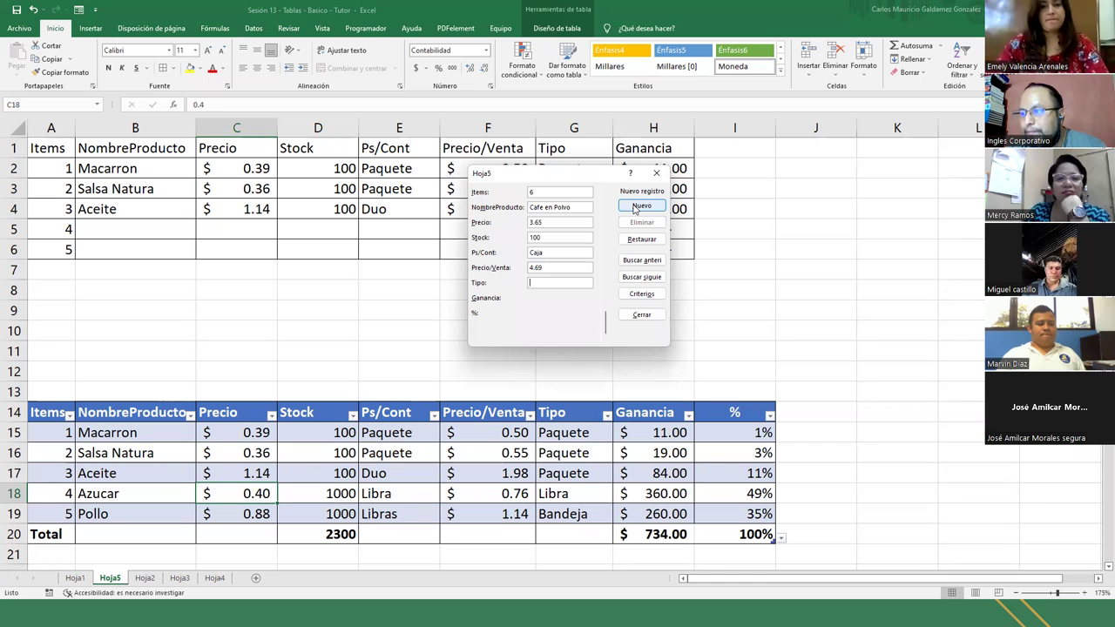
text(C)
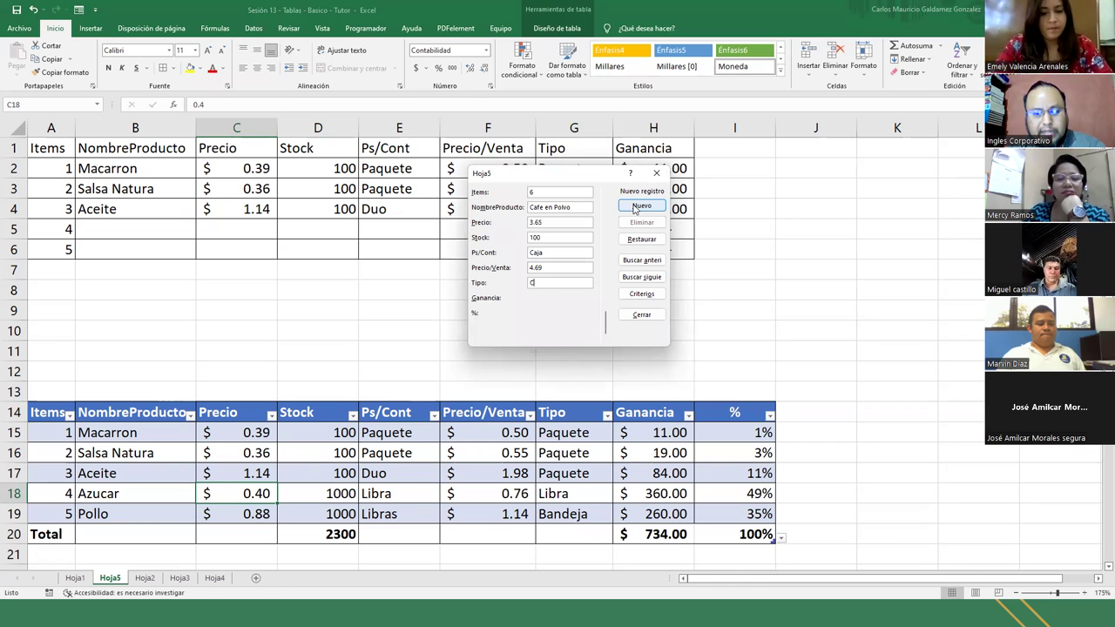
text(aja 60 U)
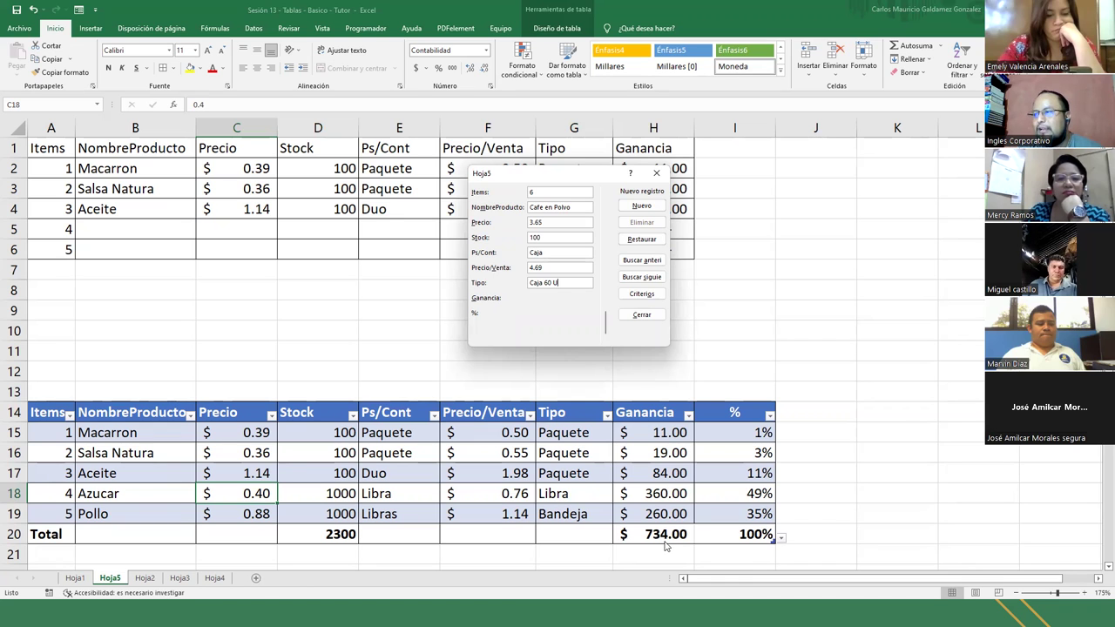
key(Return)
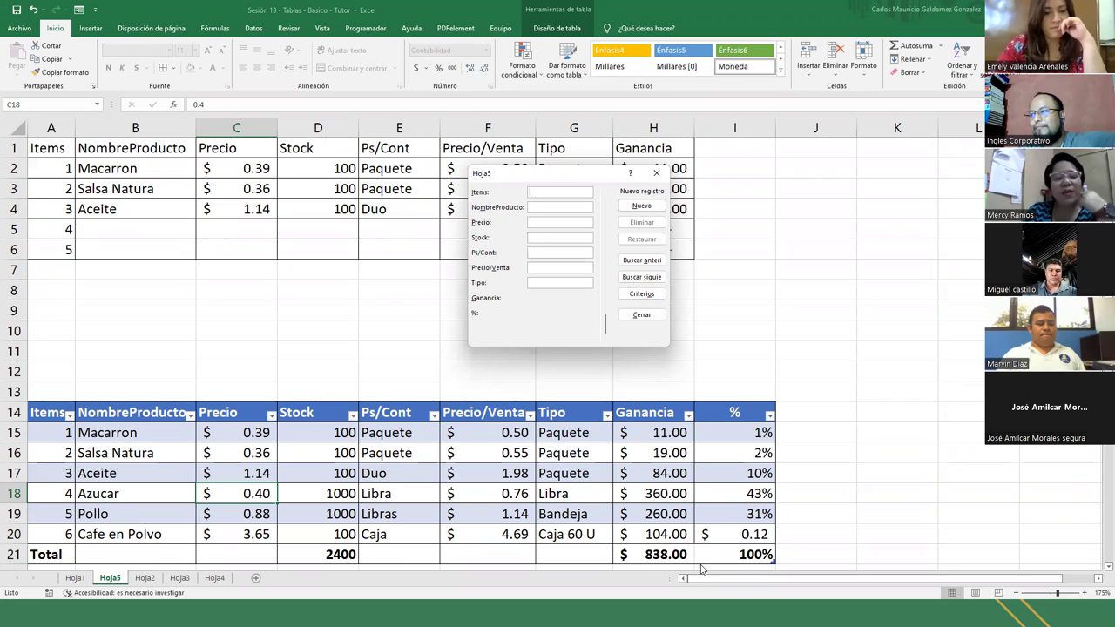
click(642, 315)
Step: Format all six product values and the total in the % column as percentages
drag(755, 534, 755, 433)
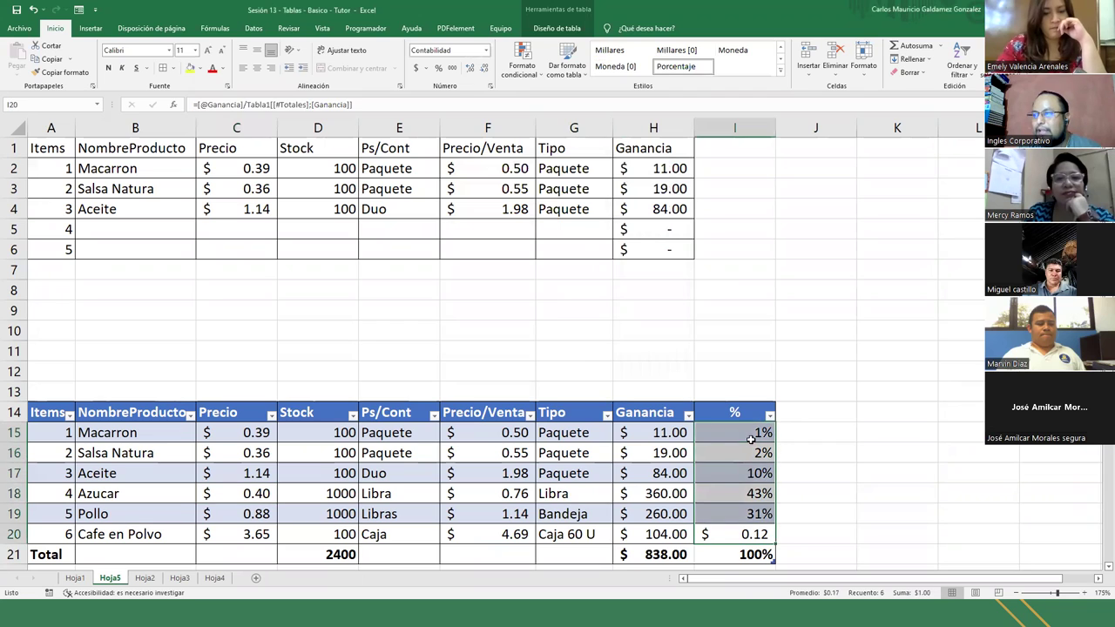
click(438, 68)
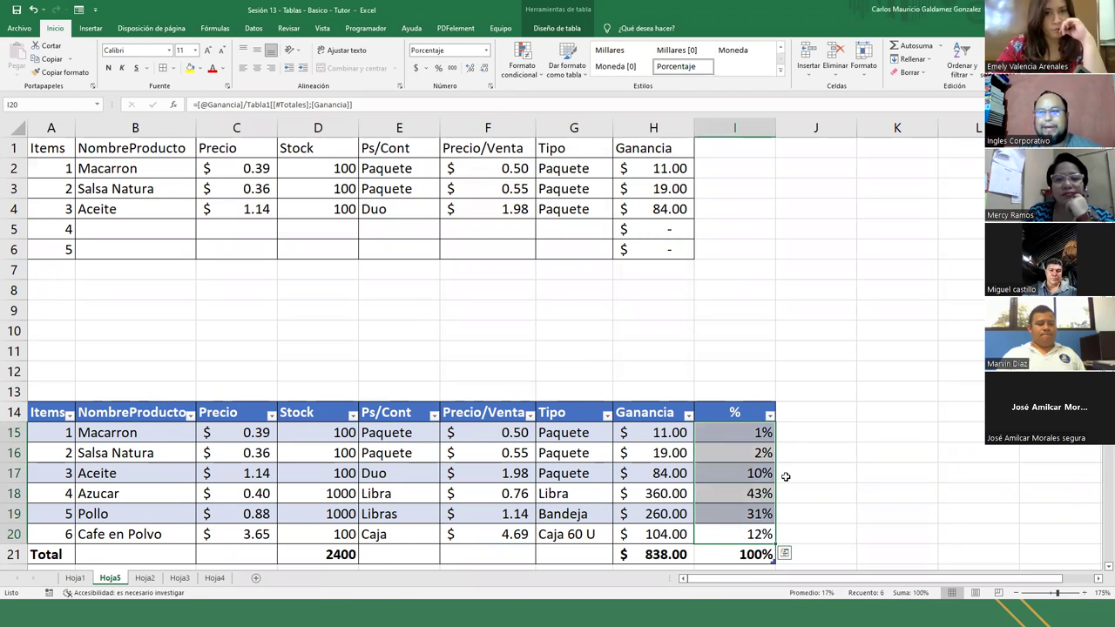
click(732, 555)
click(415, 68)
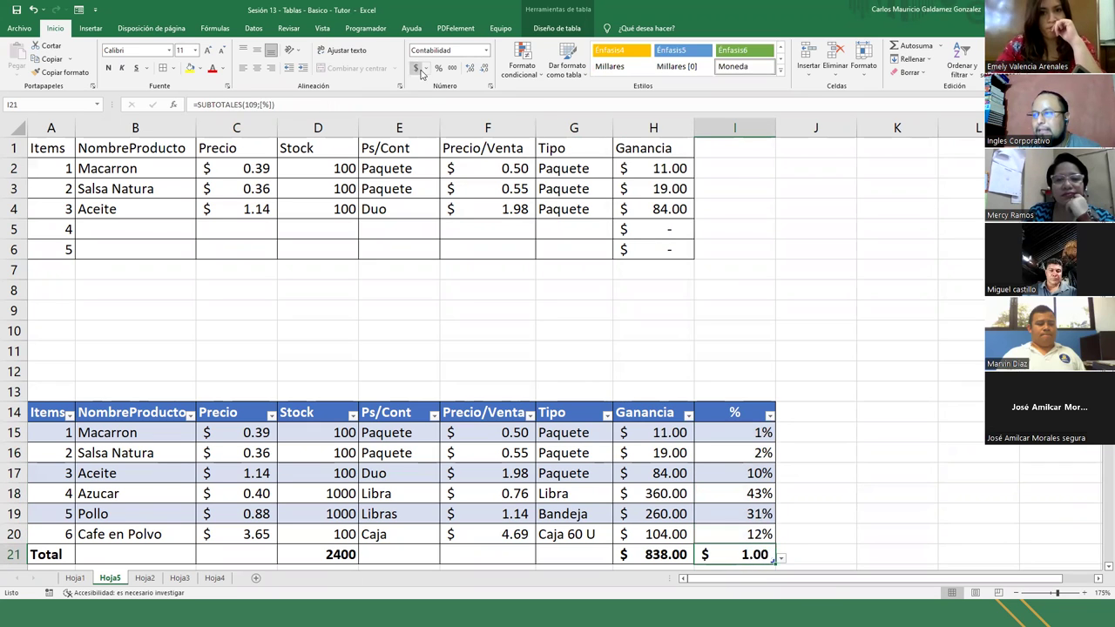
click(438, 68)
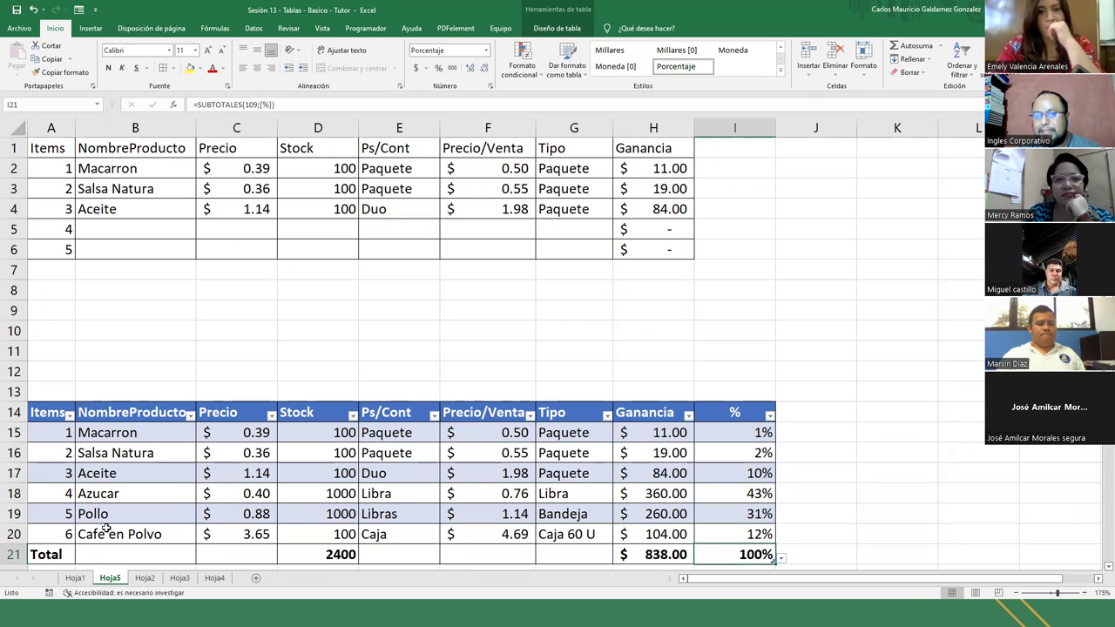
Step: Review the number formats of the six product rows in the Precio, Precio/Venta, Ganancia and % columns
drag(218, 424, 249, 535)
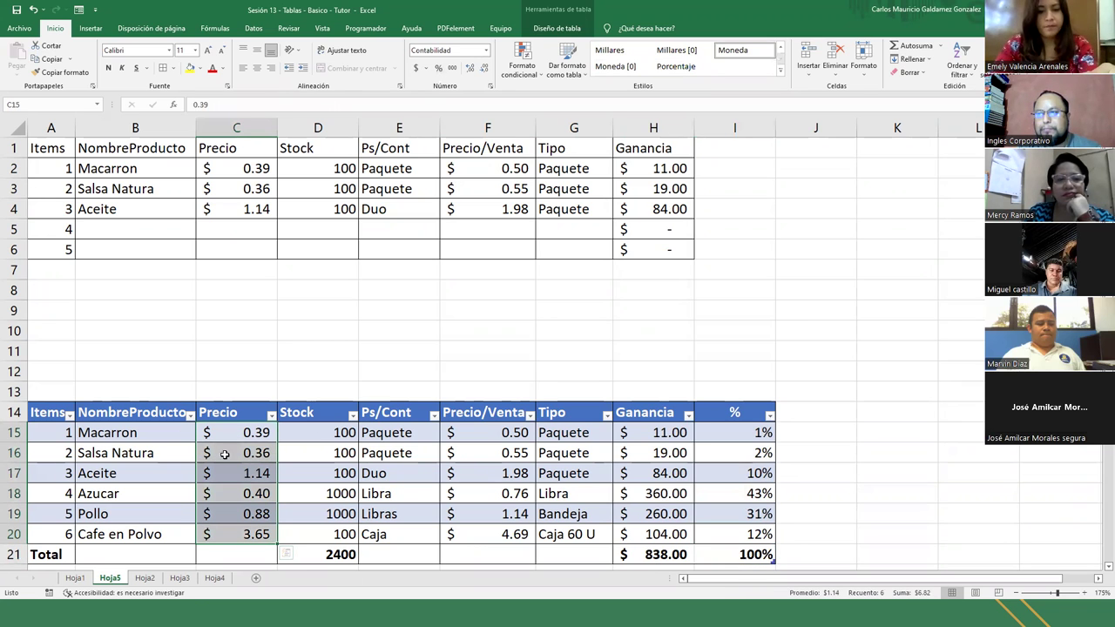
drag(487, 442, 484, 530)
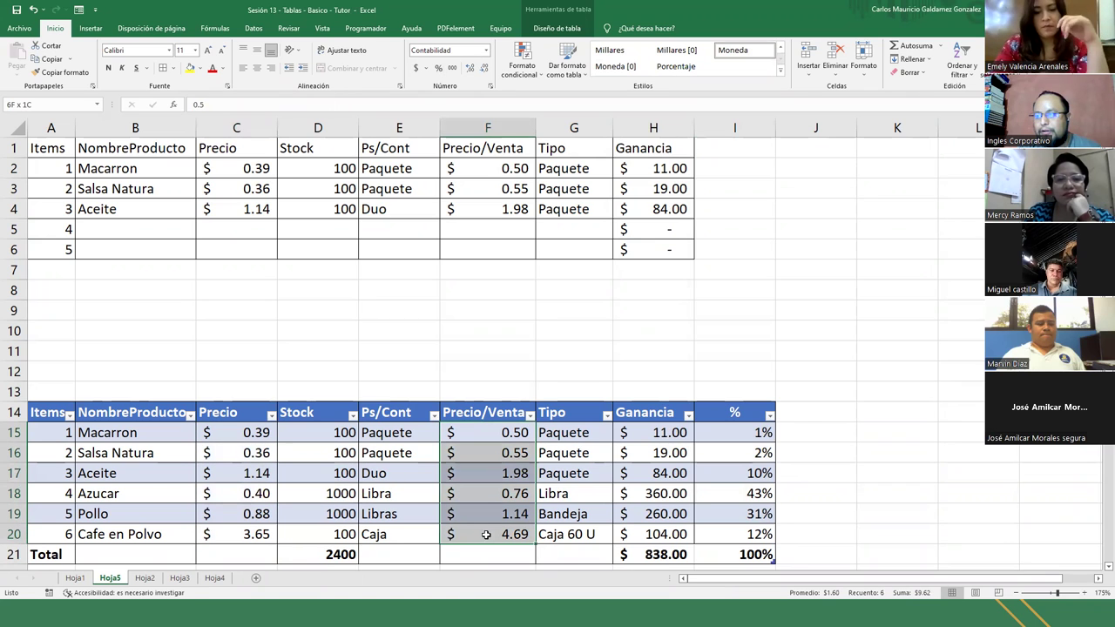
drag(642, 431, 645, 533)
drag(712, 426, 724, 536)
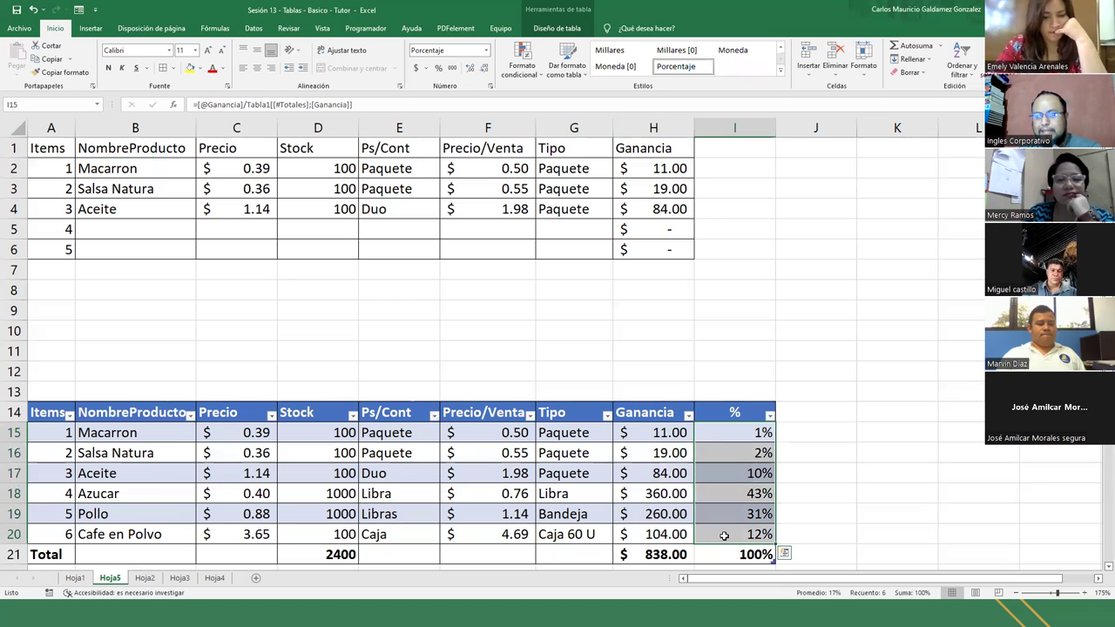
Step: Delete the four empty rows 10 to 13 directly above the table
drag(13, 331, 12, 391)
right_click(13, 371)
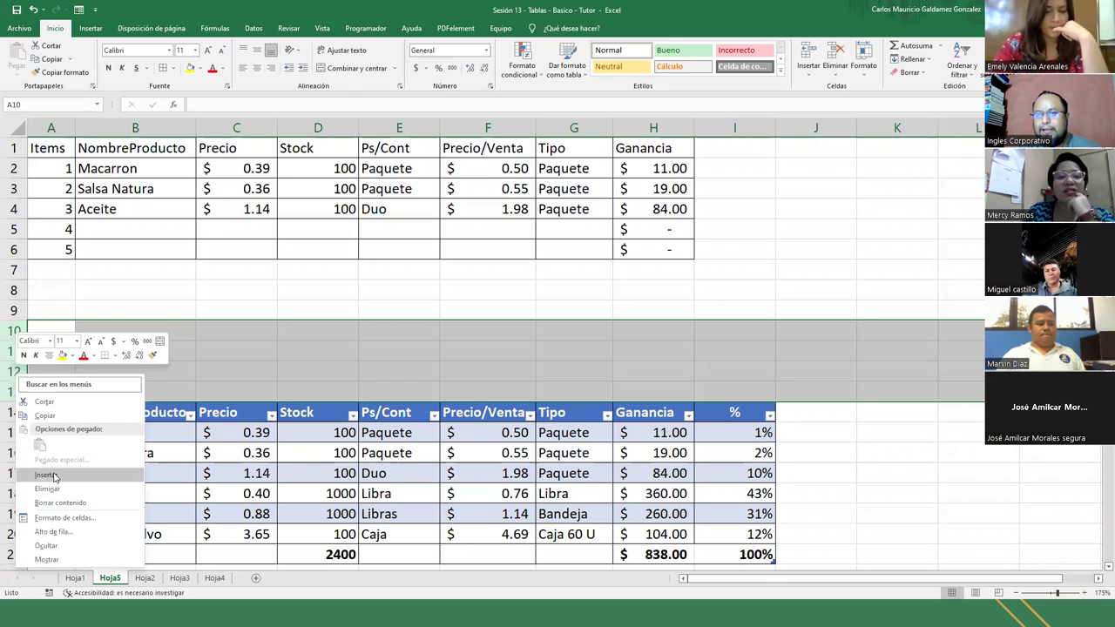
click(114, 505)
Step: Browse the table's records in the data form from Macarron to Pollo, and close the form
click(149, 351)
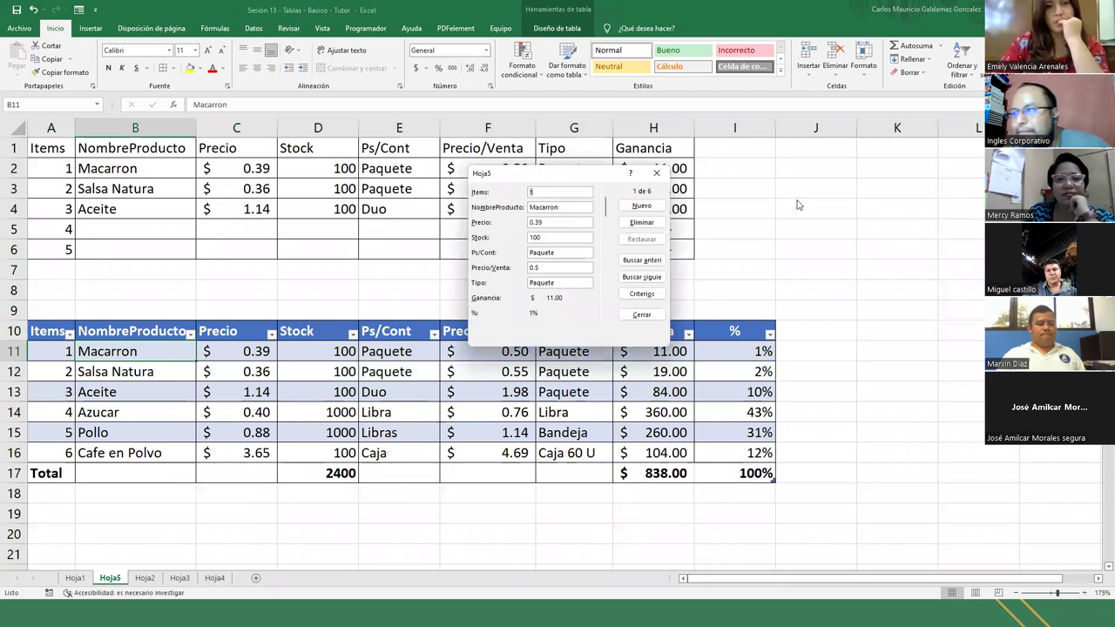
key(Tab)
key(Tab)
key(Tab)
key(Tab)
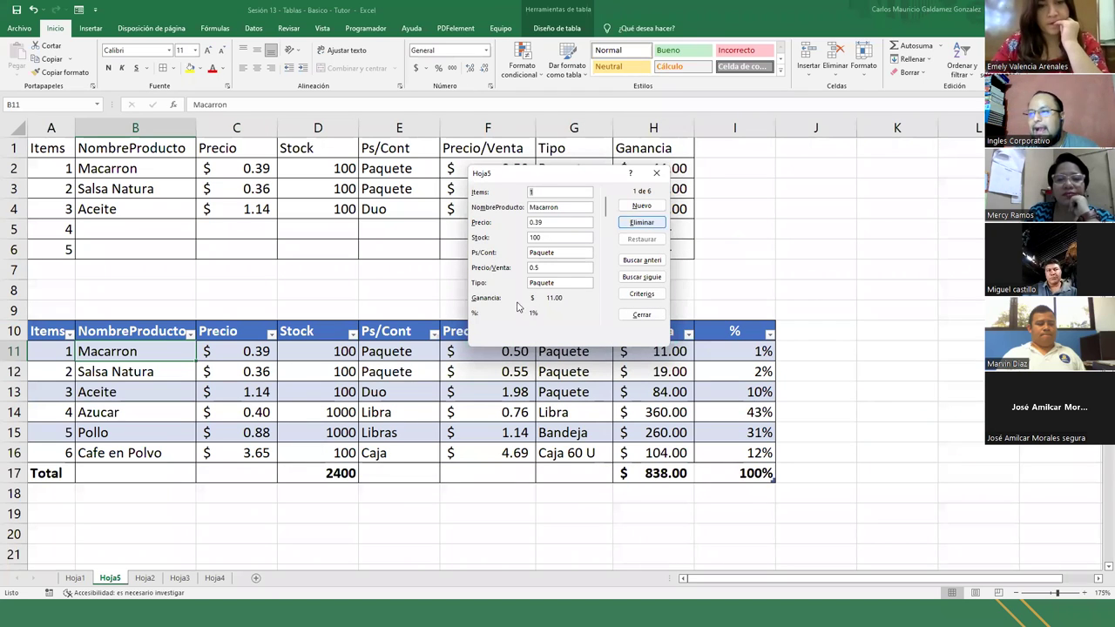
key(Tab)
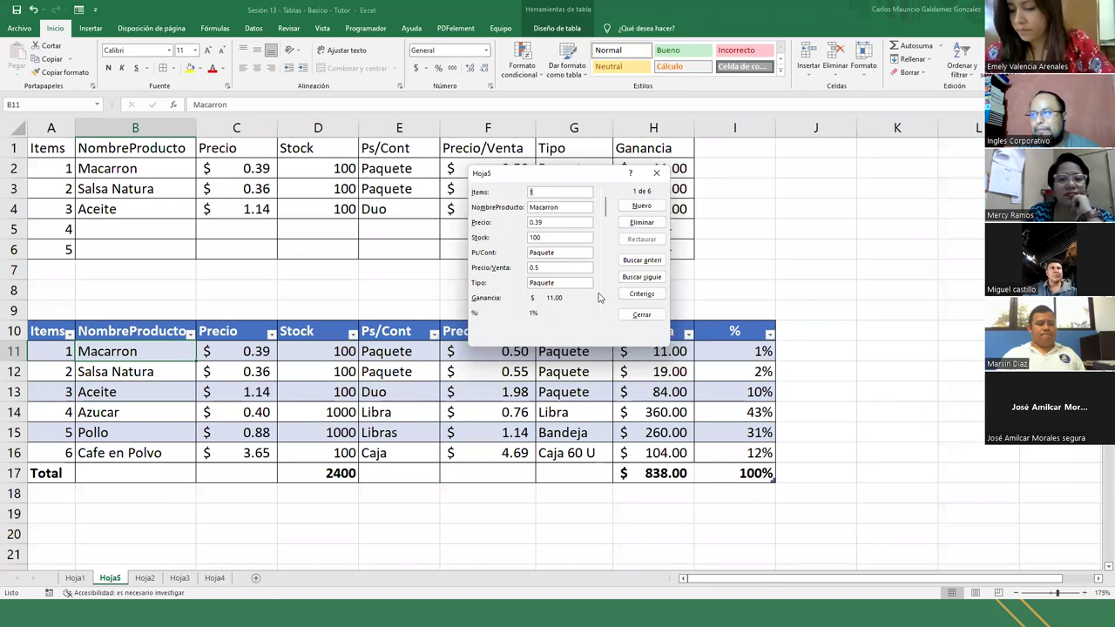
click(606, 340)
click(606, 340)
click(606, 341)
click(606, 341)
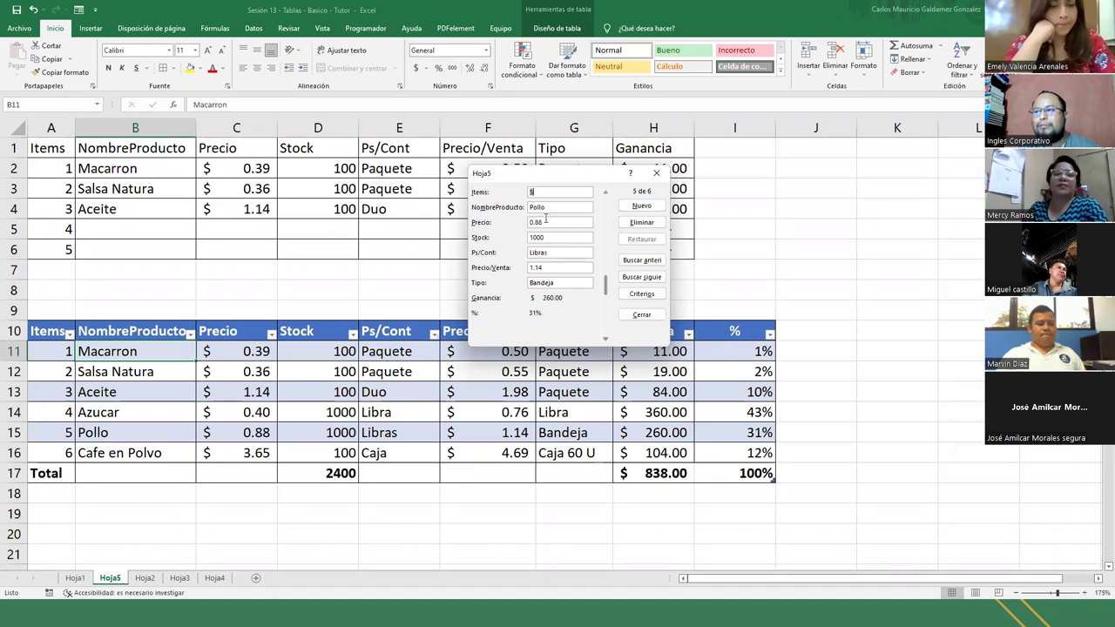
click(642, 315)
Step: Insert a new sheet column between NombreProducto and Precio
click(388, 411)
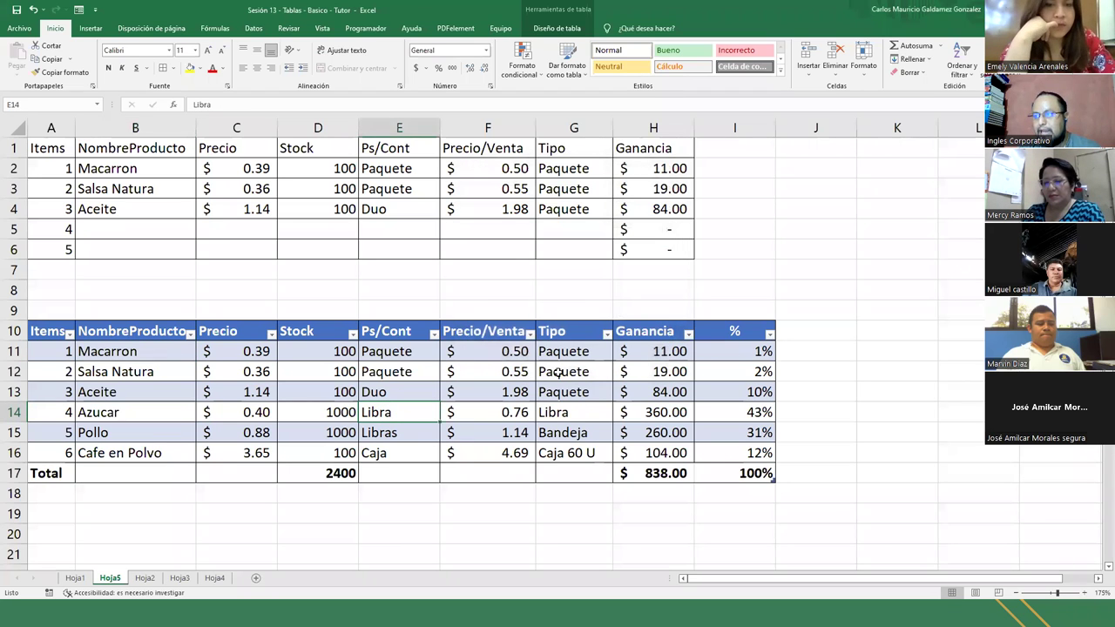
click(249, 333)
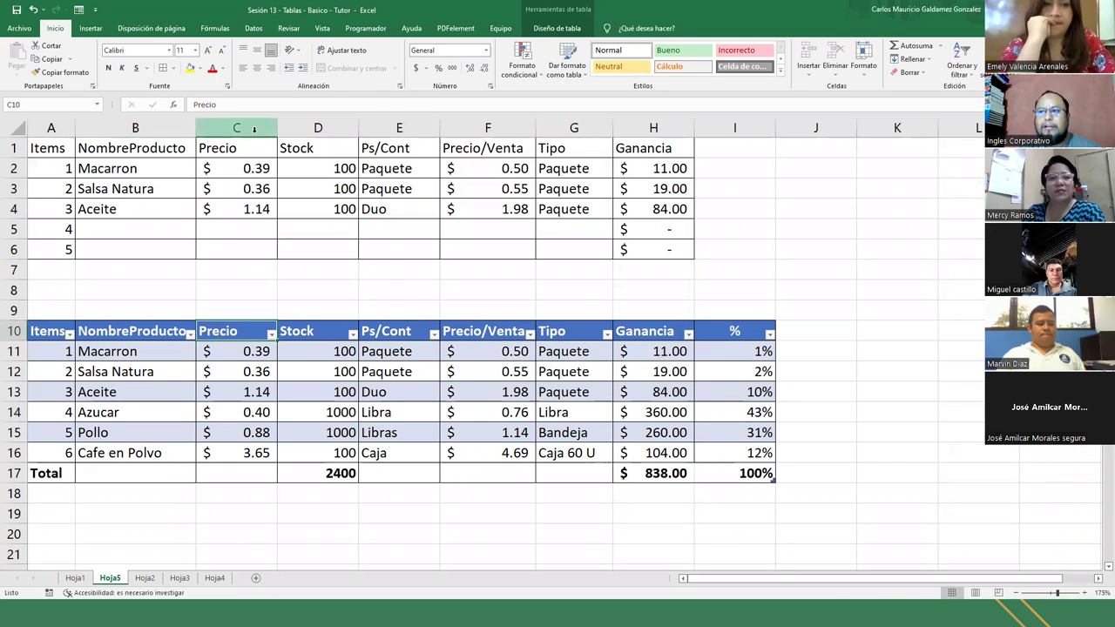
right_click(259, 128)
click(314, 235)
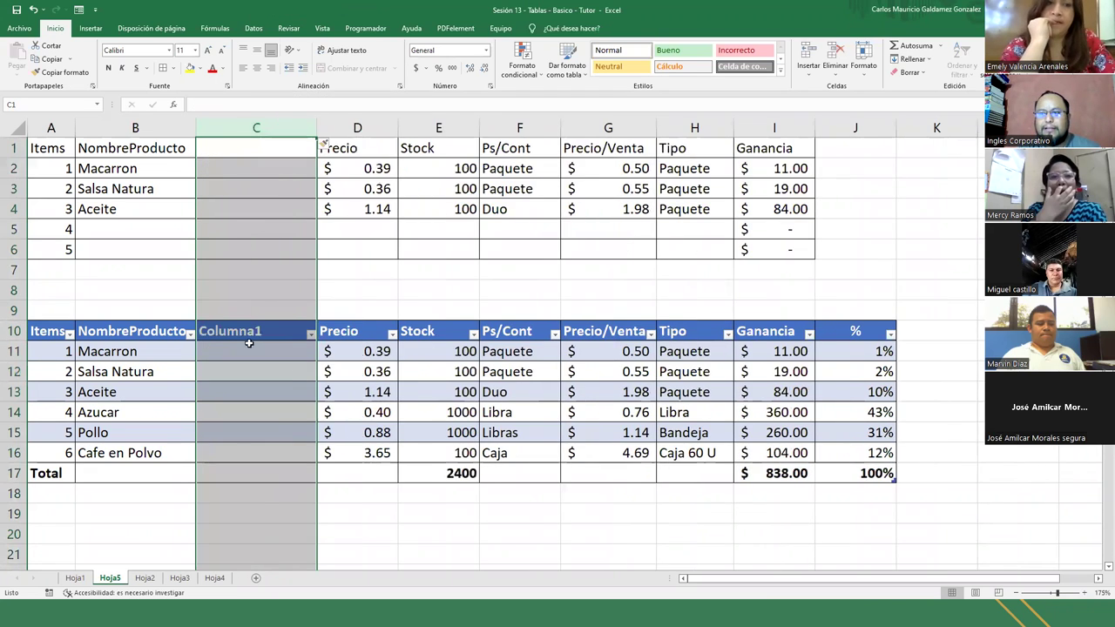
Step: Rename the new table column's header to Marca
click(249, 341)
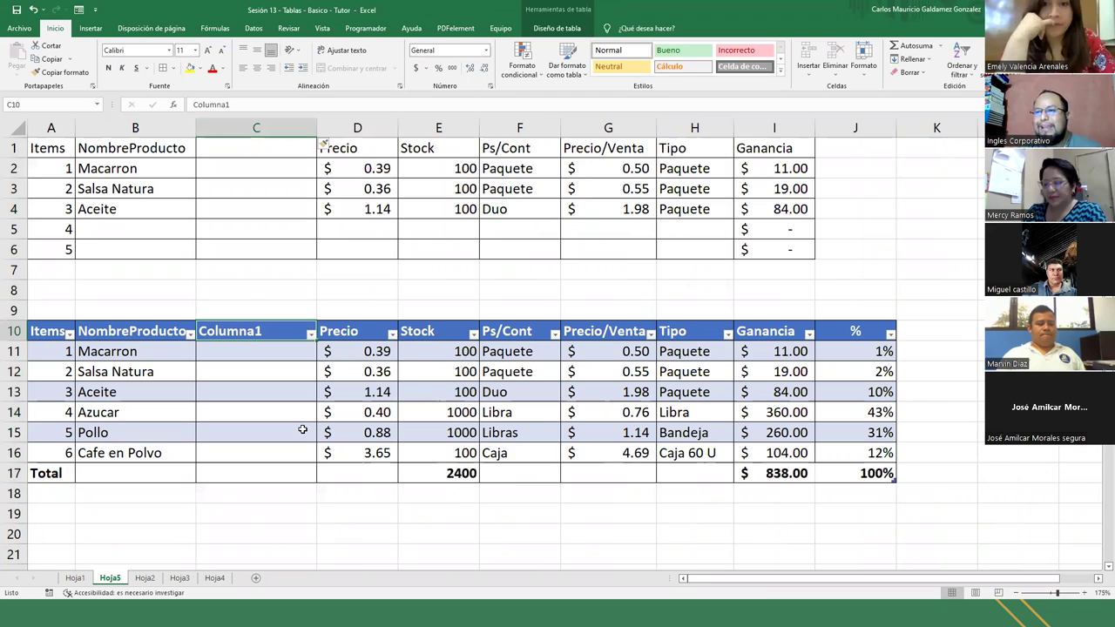
text(MArca)
key(BackSpace)
key(BackSpace)
key(BackSpace)
key(BackSpace)
text(arca)
key(Return)
Step: Enter the header Marca in cell C1 of the plain product range
click(267, 157)
text(Marca)
key(Return)
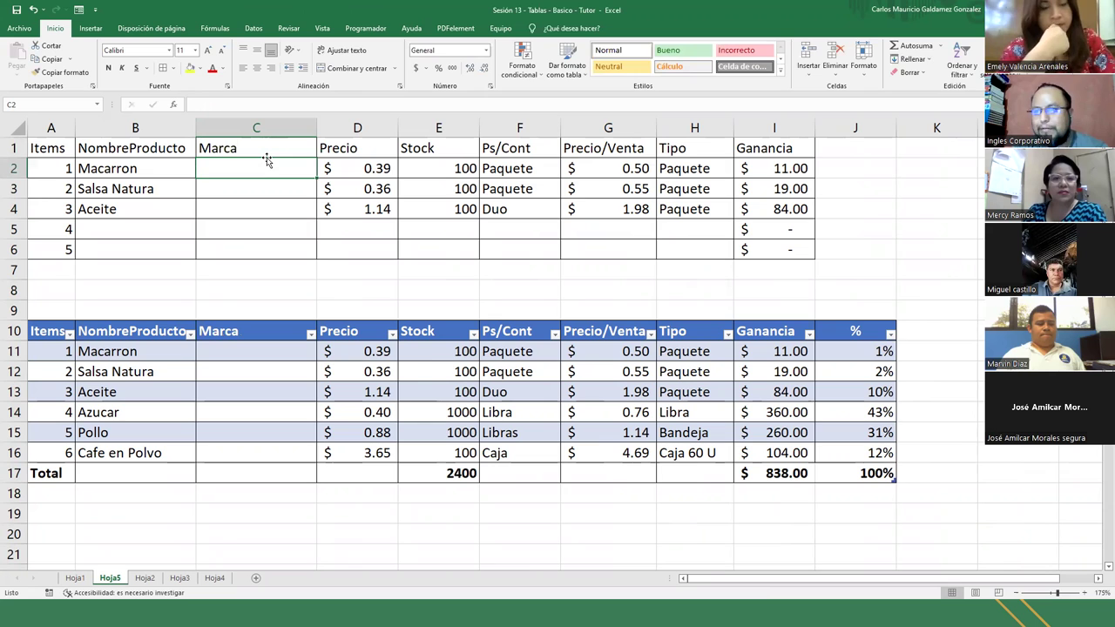
Step: Enter the brands Maggi, Natura and Masola in cells C2 to C4 of the plain product range
text(Maggi)
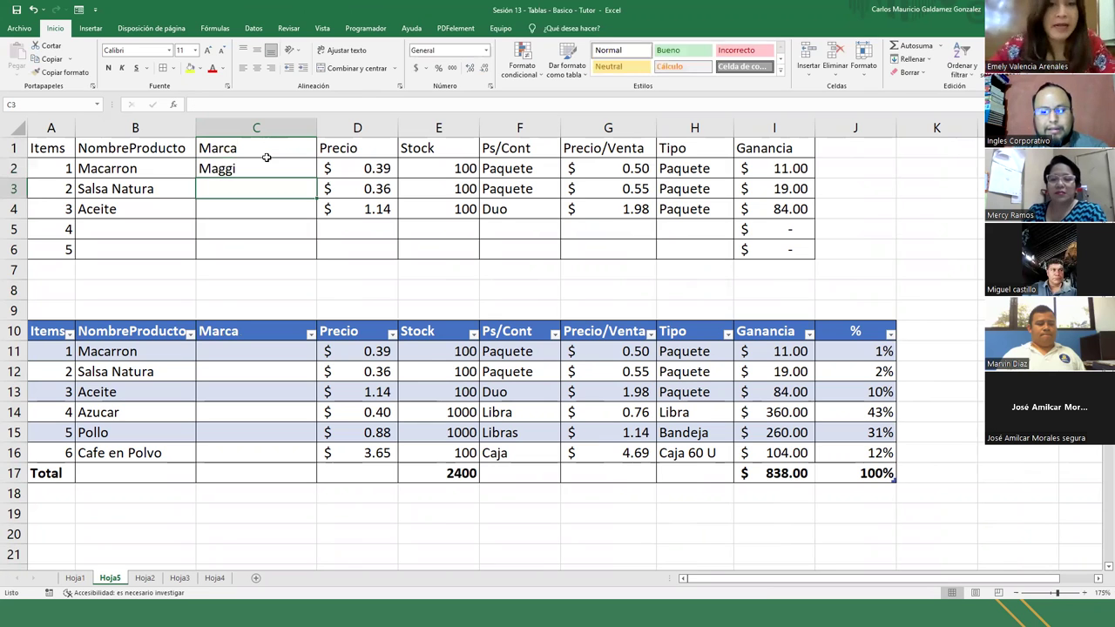
text(Natura)
key(Return)
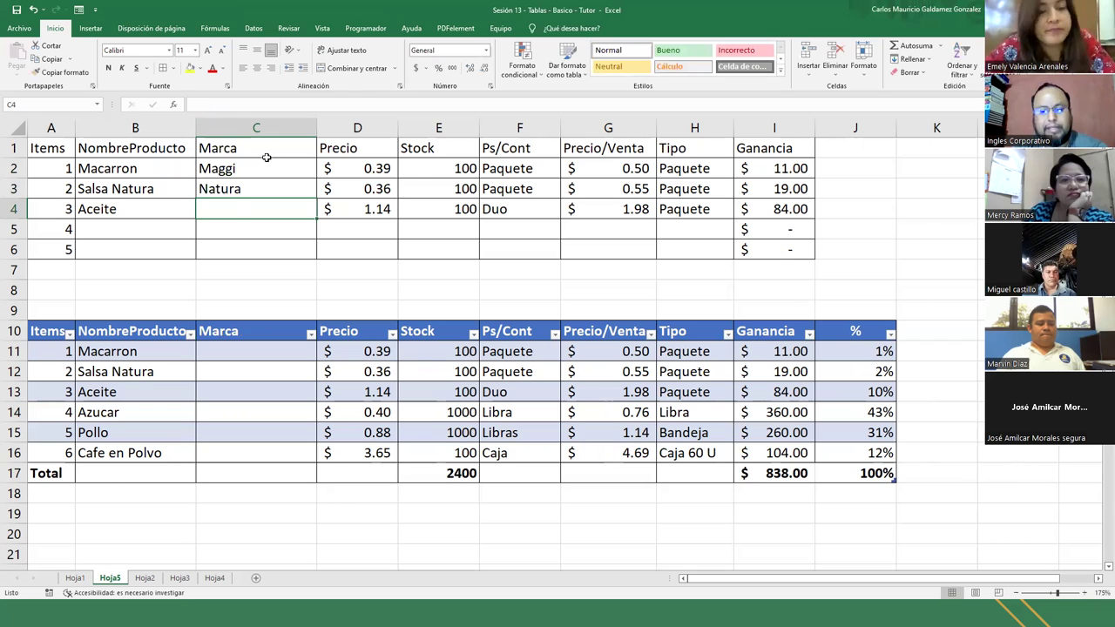
text(Mir)
key(BackSpace)
key(BackSpace)
key(BackSpace)
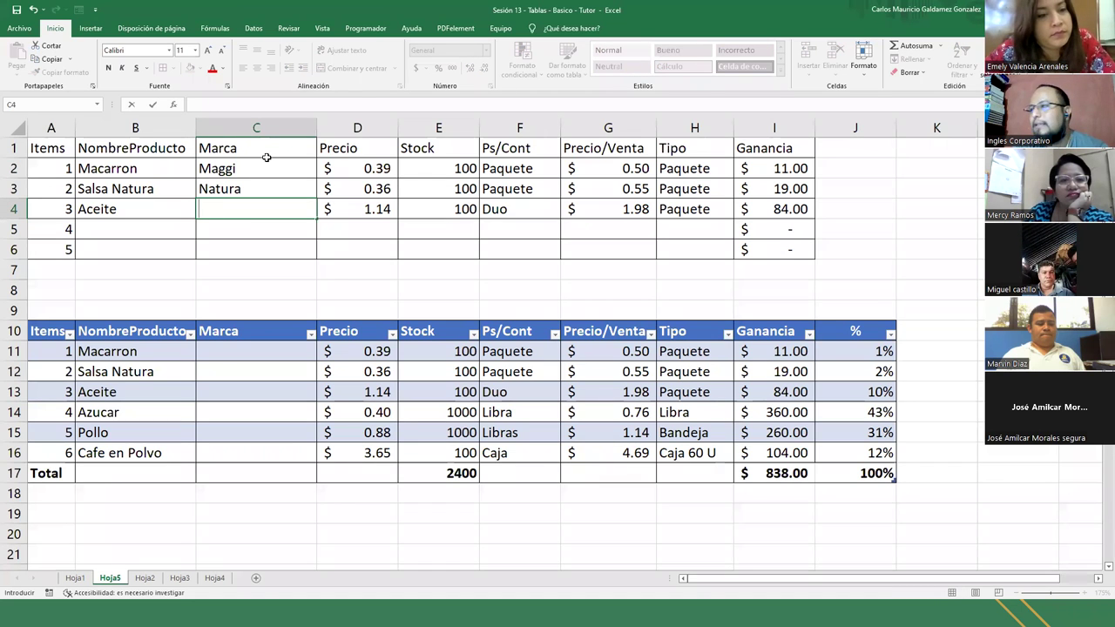
text(Masola)
key(Return)
key(Return)
key(Return)
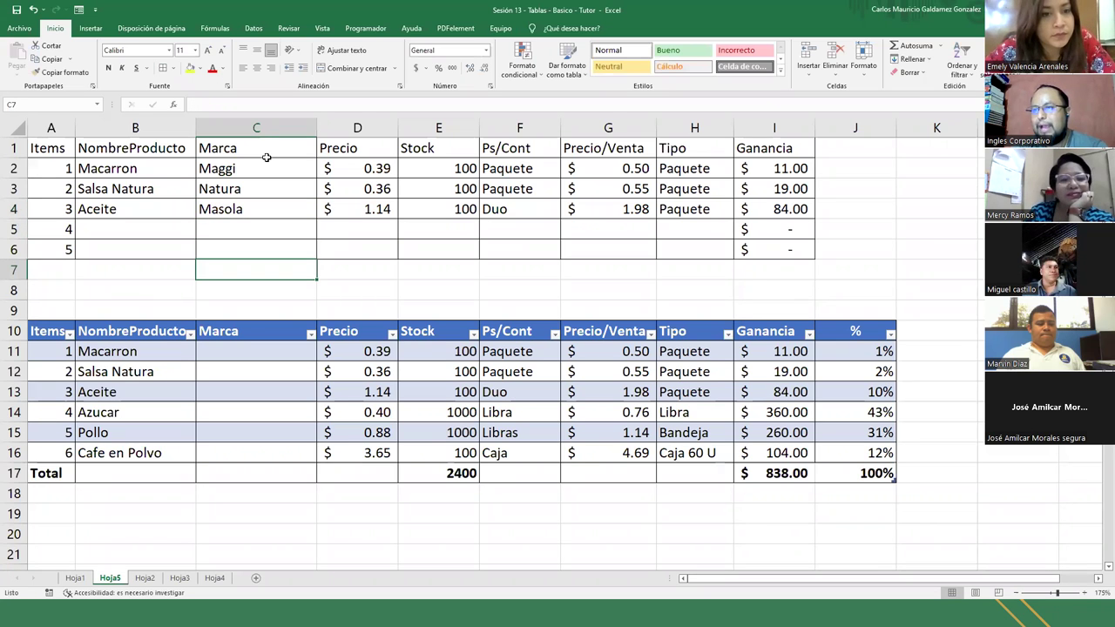
Step: Copy the three brands from C2:C4 into the formatted table's Marca column, starting at C11
drag(228, 168, 233, 209)
key(ctrl+c)
click(224, 357)
key(ctrl+v)
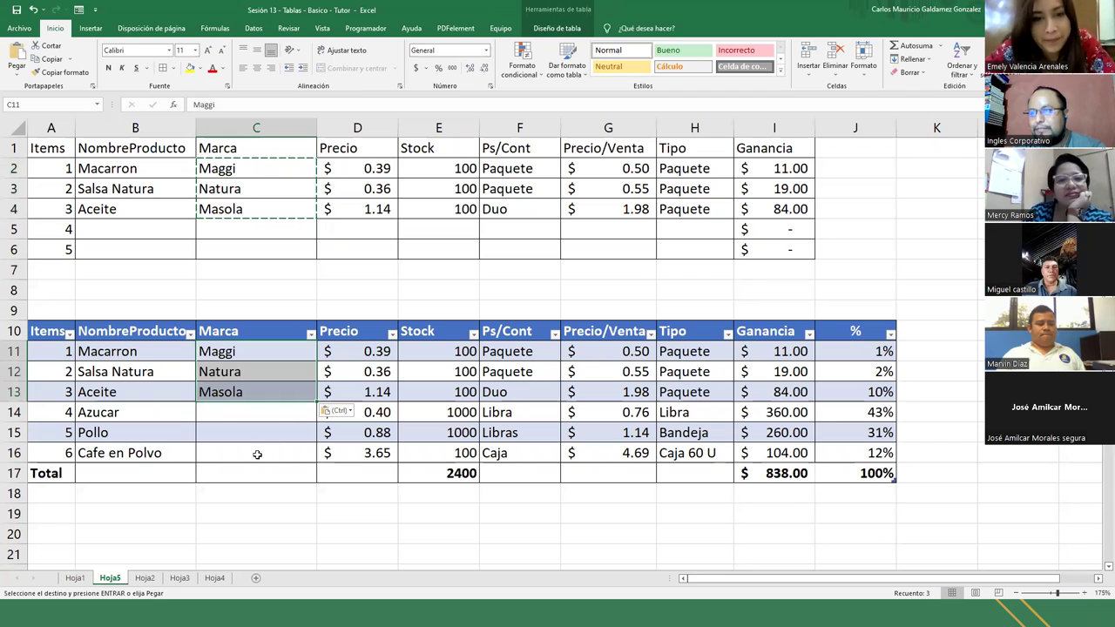
Step: Fill the table's remaining Marca cells with Delcampo, Indio and Coscafe, and autofit the width of column C
click(216, 412)
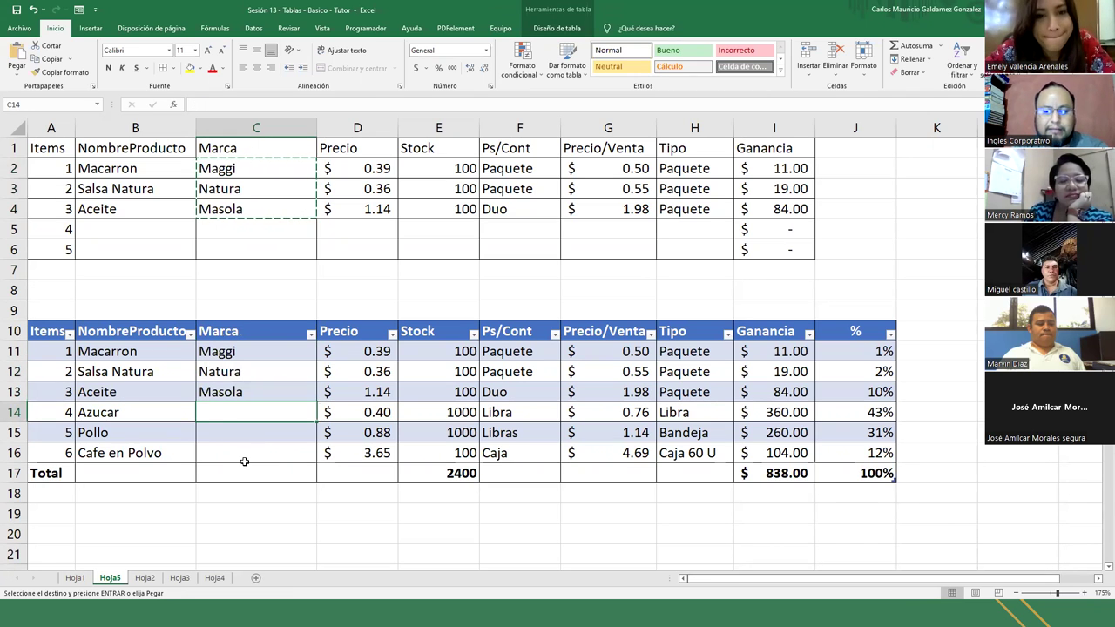
text(Delcampo)
key(Return)
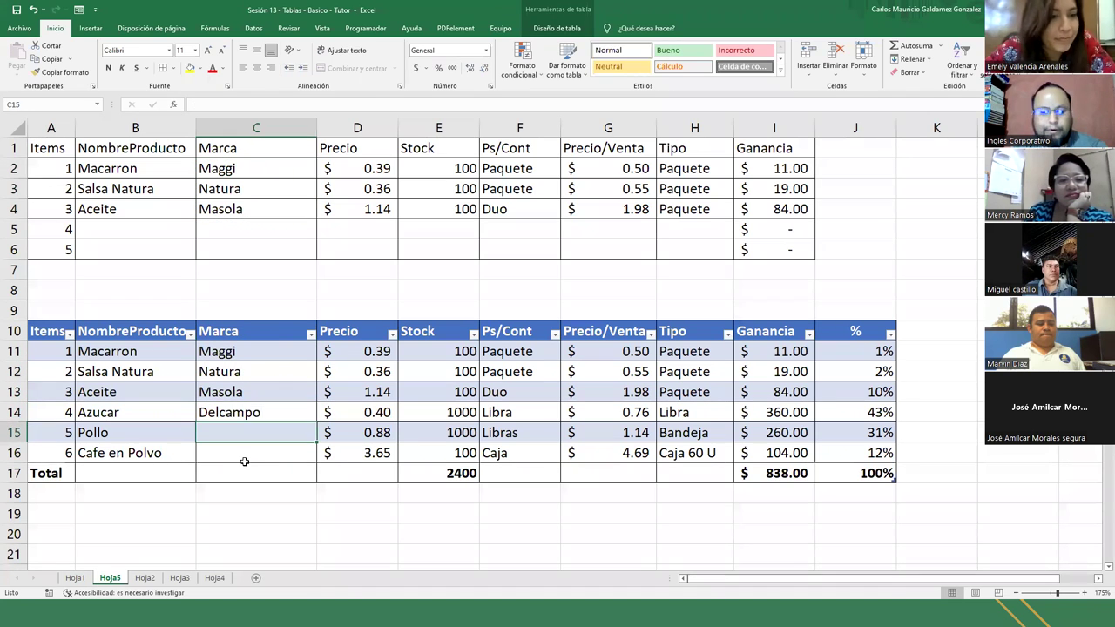
text(Indio)
key(Return)
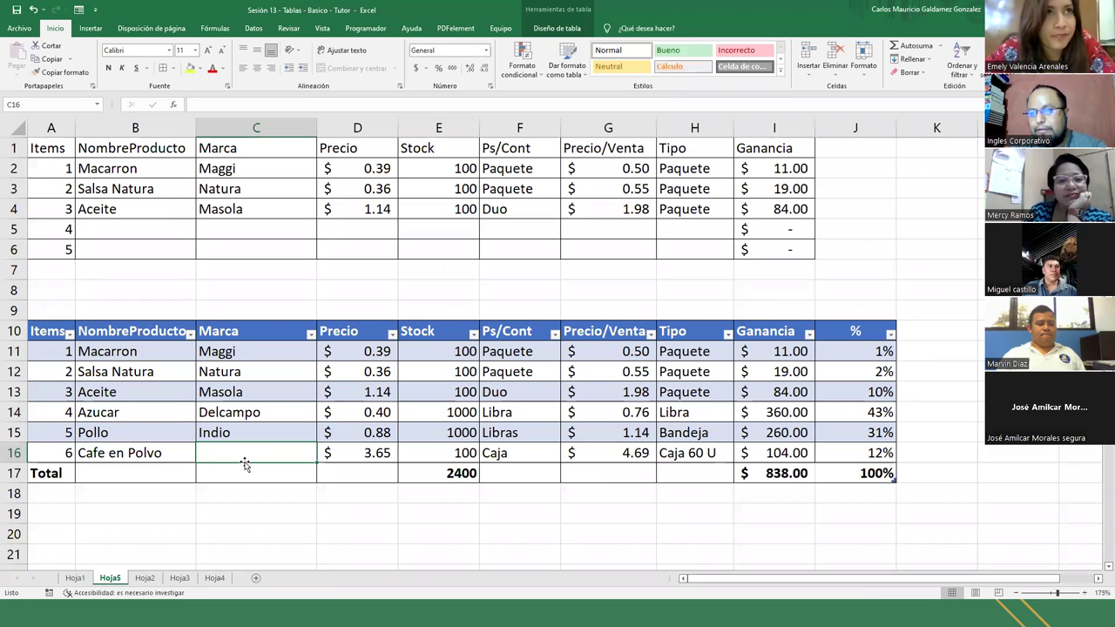
text(Coscaf)
key(BackSpace)
text(cafe)
key(Return)
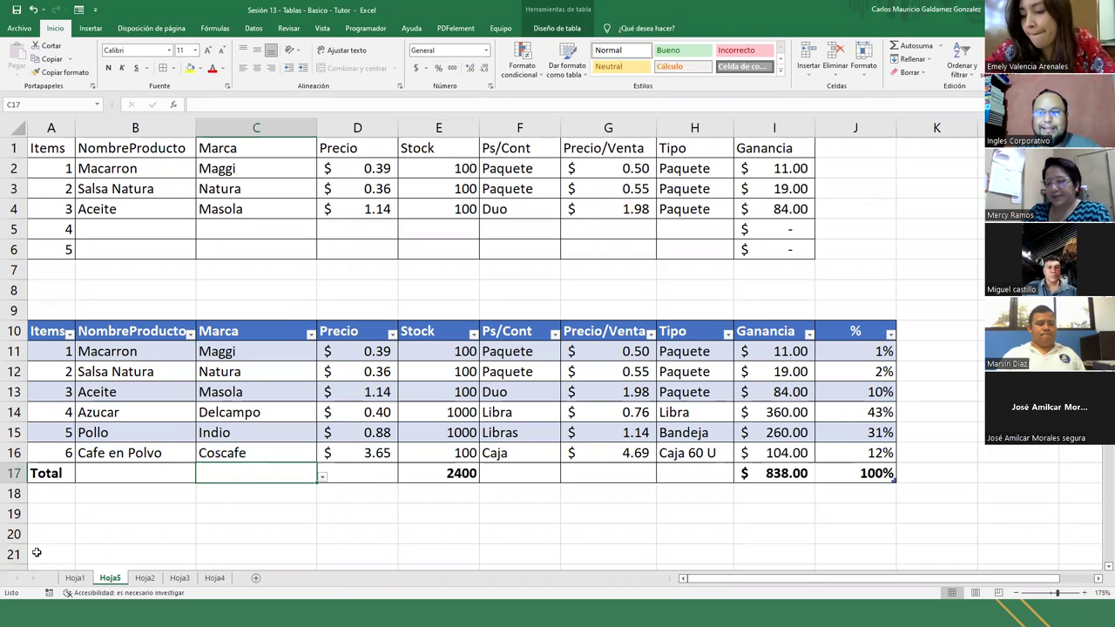
double_click(316, 129)
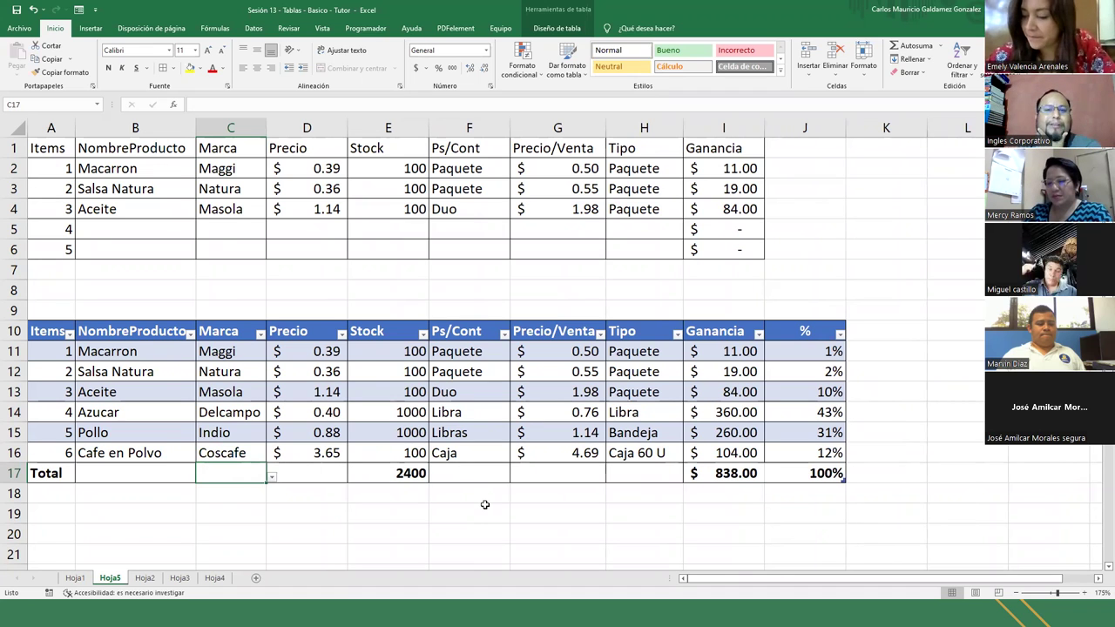
Step: Rename the formatted product table as MiTabla
click(122, 351)
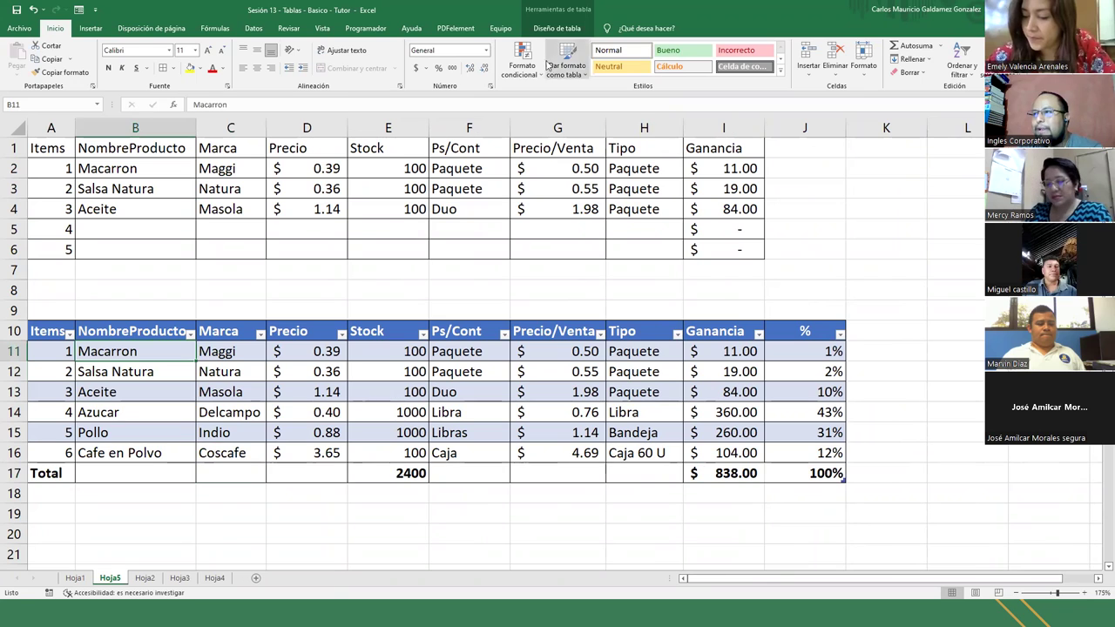
click(540, 31)
click(30, 59)
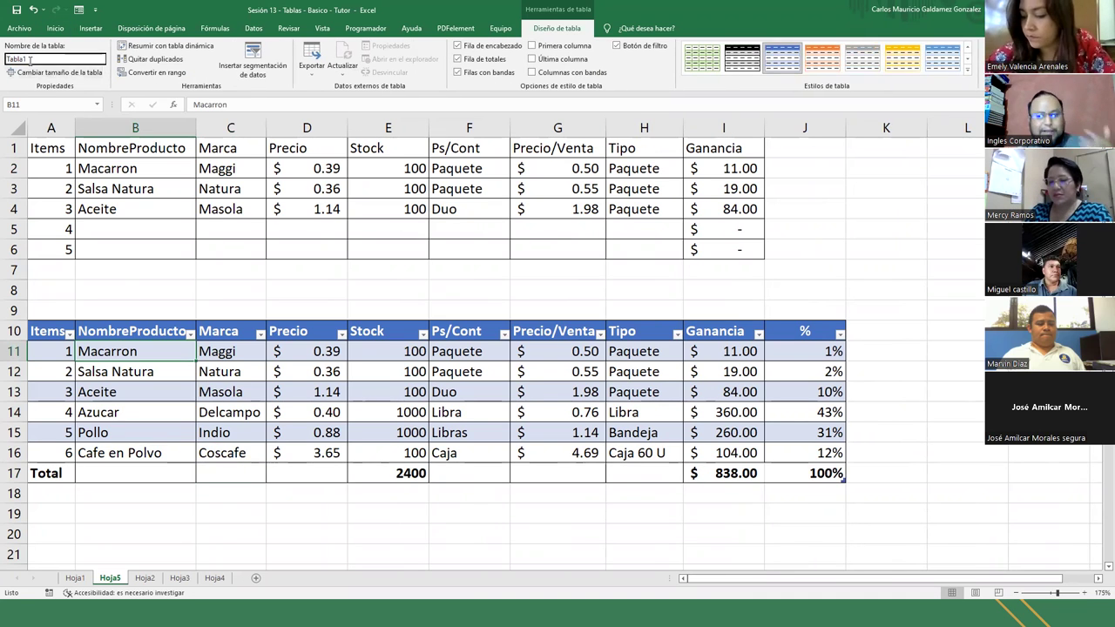
text(MiTab)
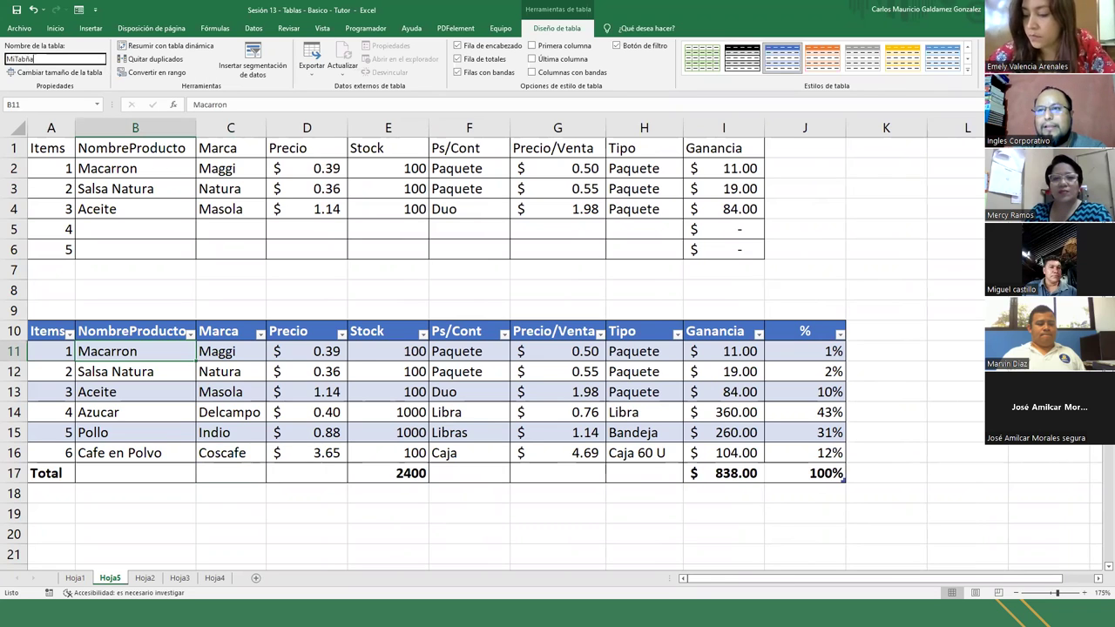
key(BackSpace)
key(BackSpace)
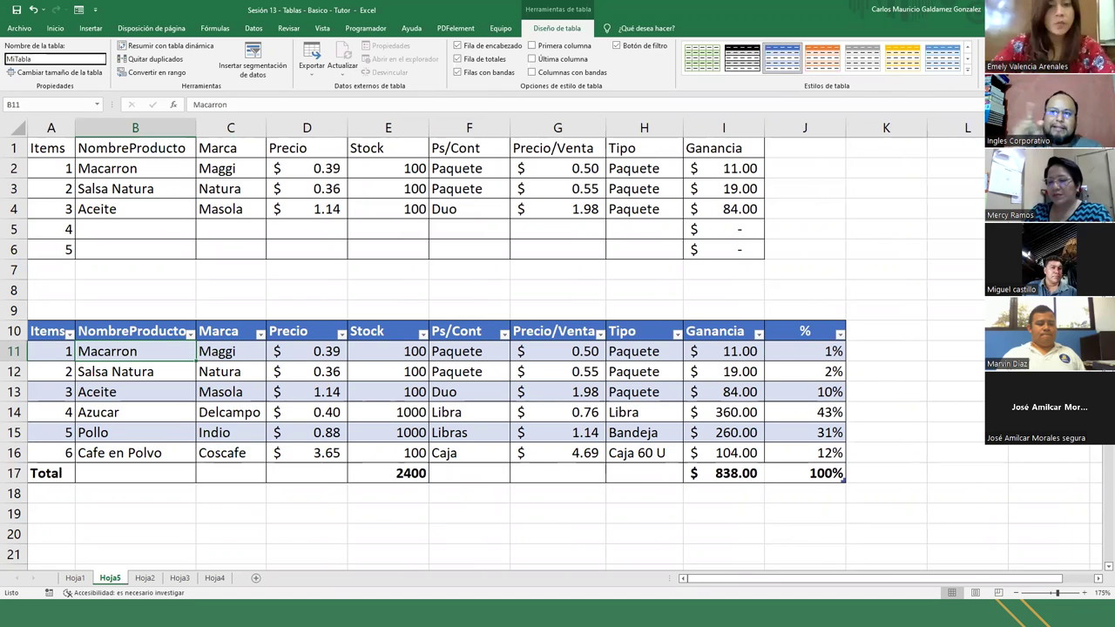
key(Return)
Step: Inspect the formulas in the table's % total, the first Ganancia row and the Ganancia total without changing them
click(789, 473)
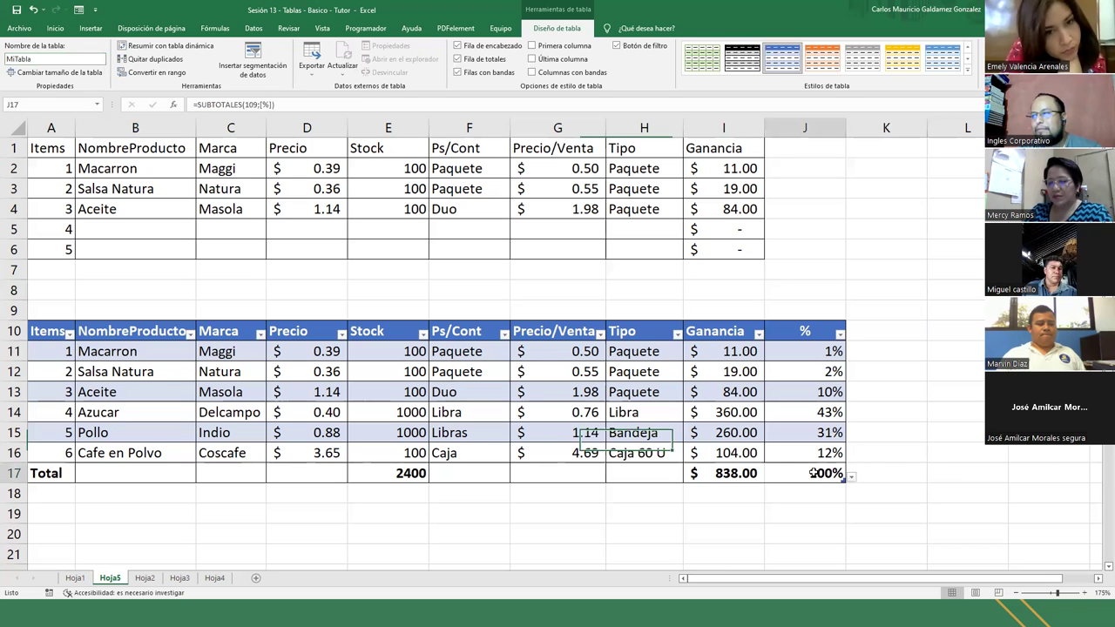
double_click(789, 473)
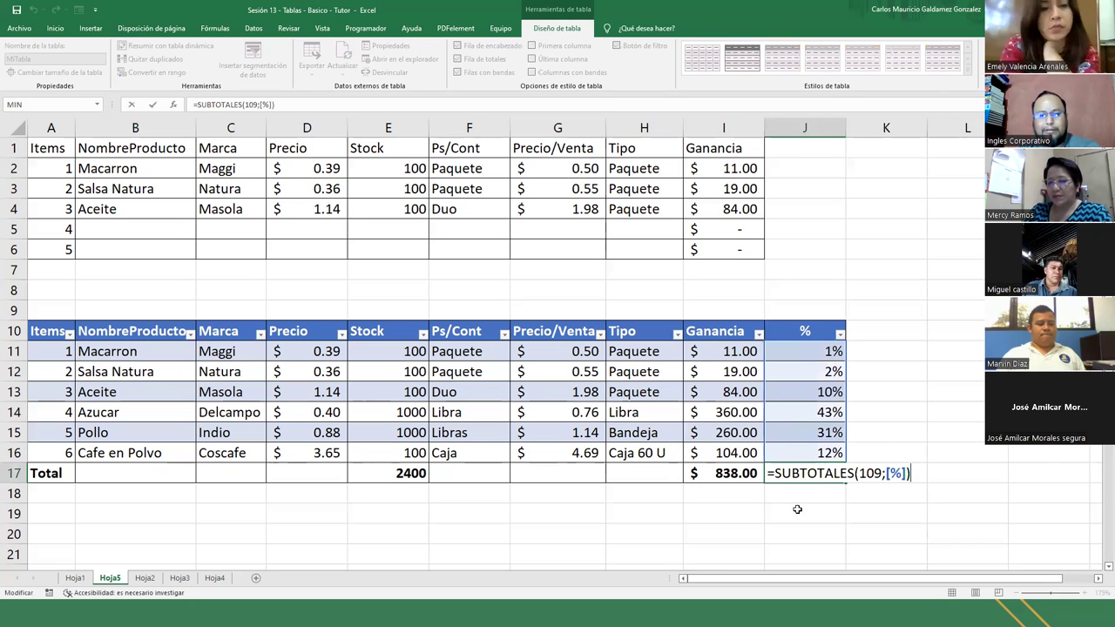
key(Return)
click(742, 354)
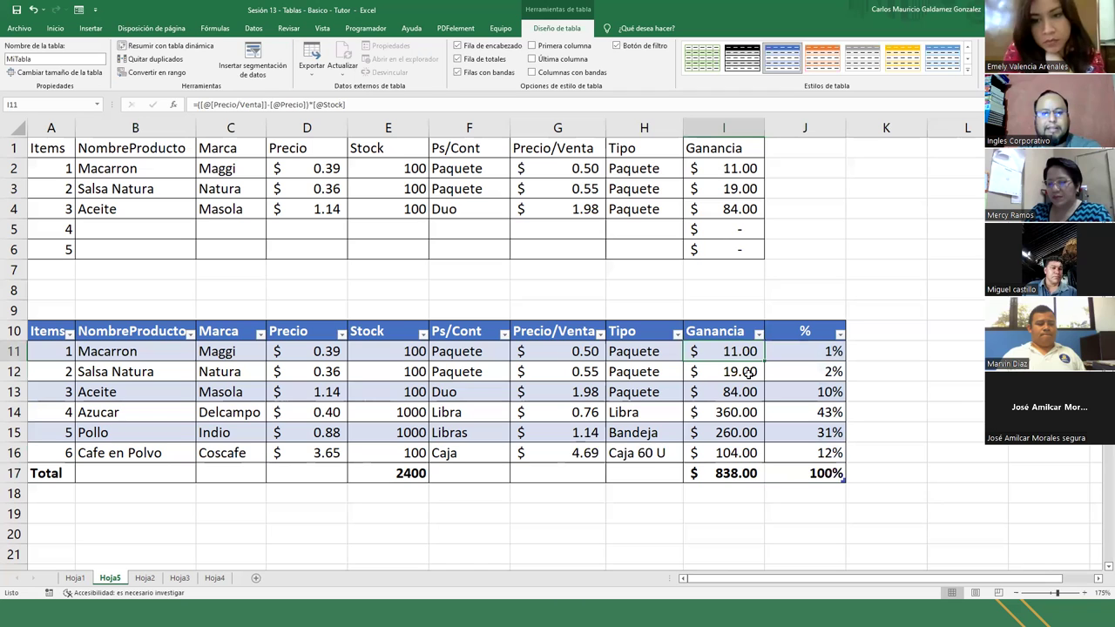
key(F2)
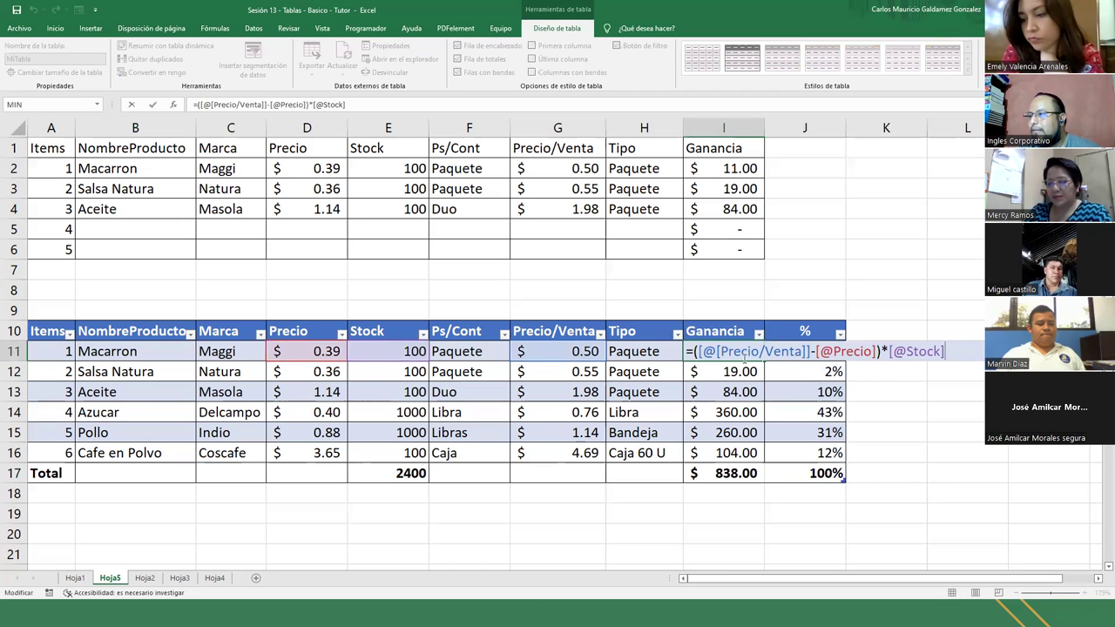
click(717, 475)
double_click(717, 474)
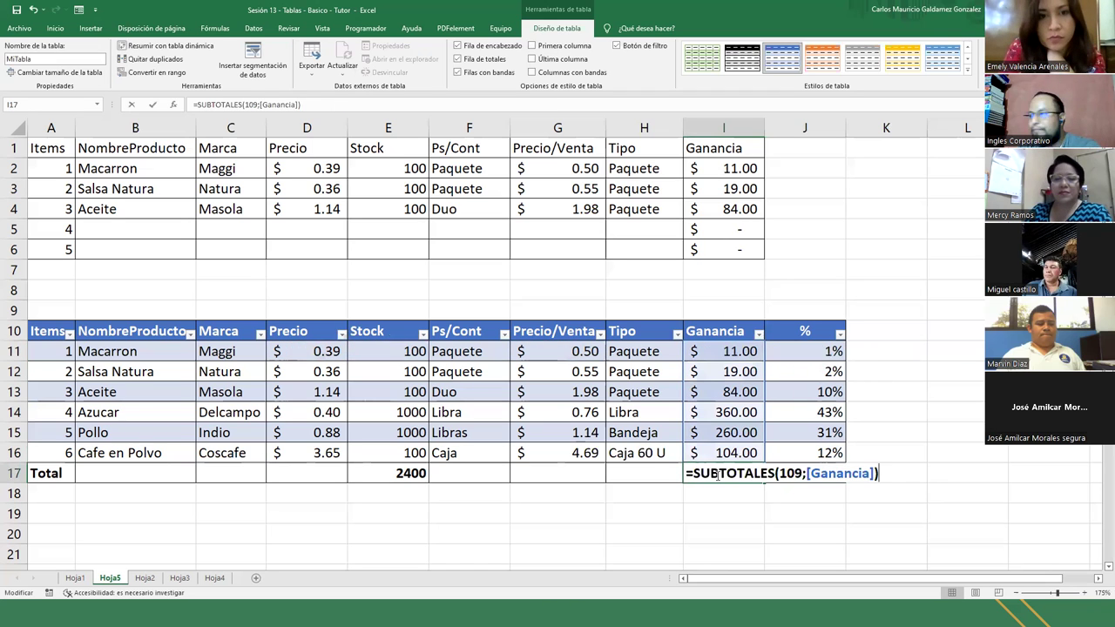
click(565, 385)
Step: Select the whole formatted table from the Items header to the % total and check its table name
drag(48, 331, 837, 475)
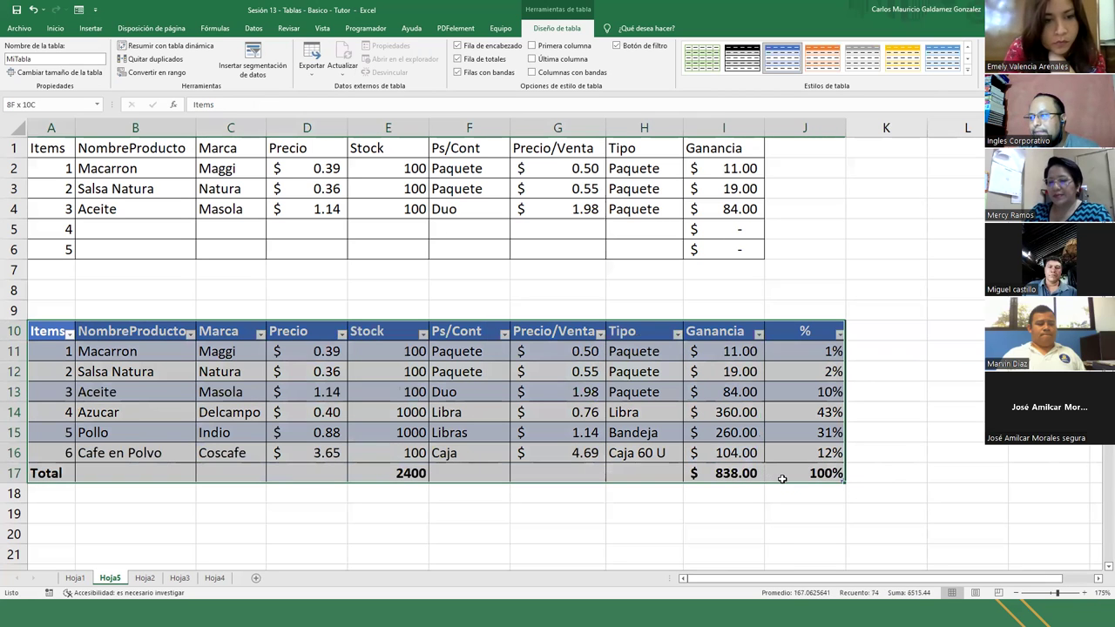
click(50, 59)
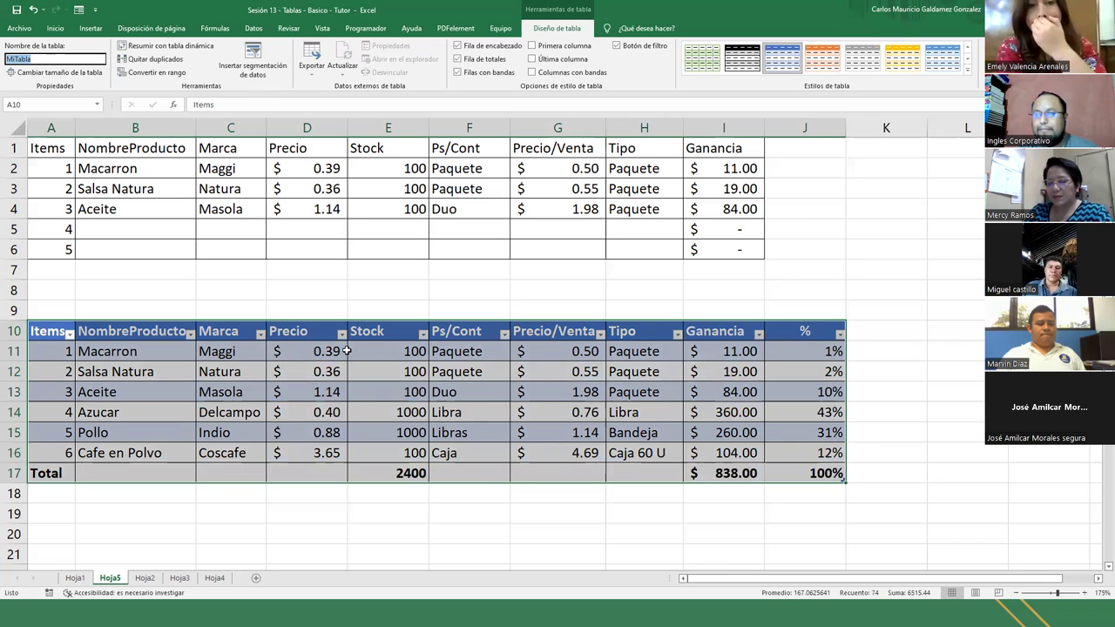
click(389, 374)
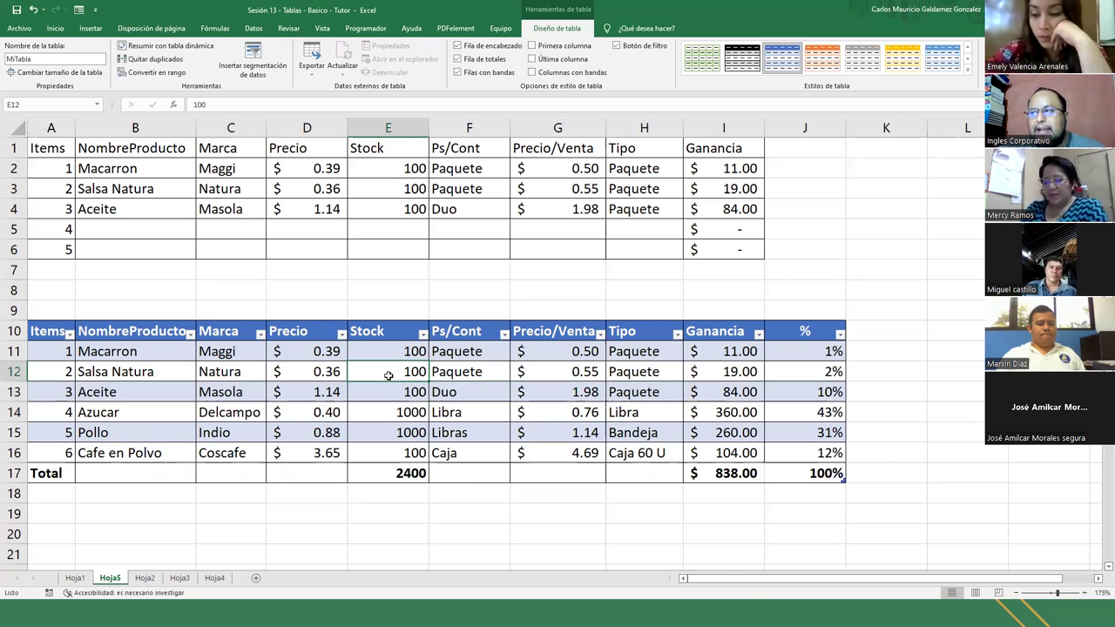
click(53, 334)
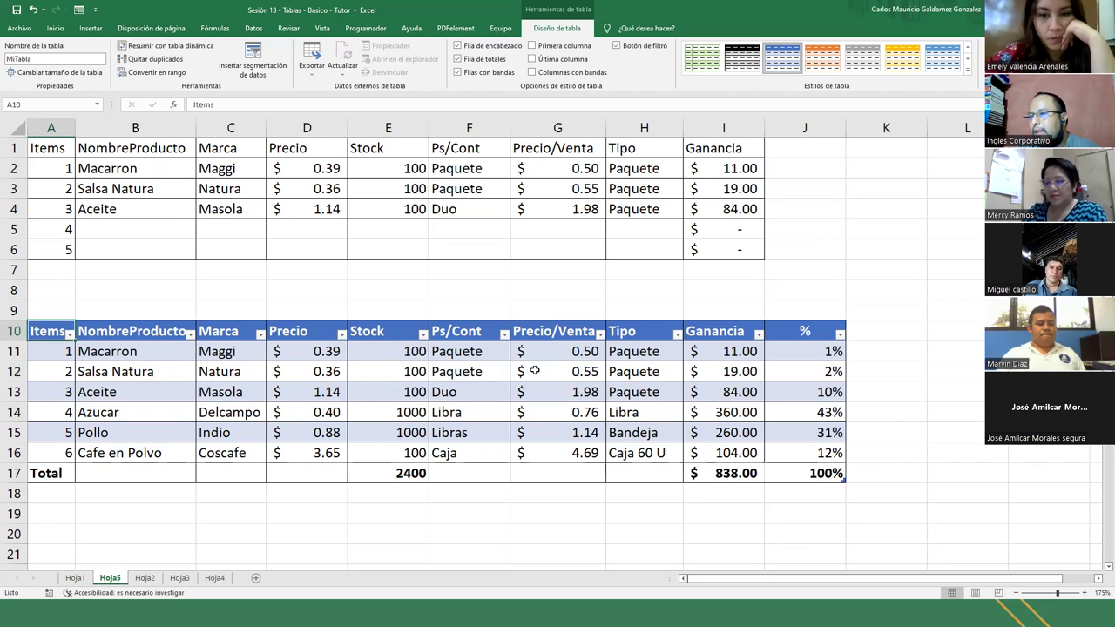
Step: Filter the table's Tipo column to show only Paquete, leaving the Precio/Venta column unfiltered
click(678, 335)
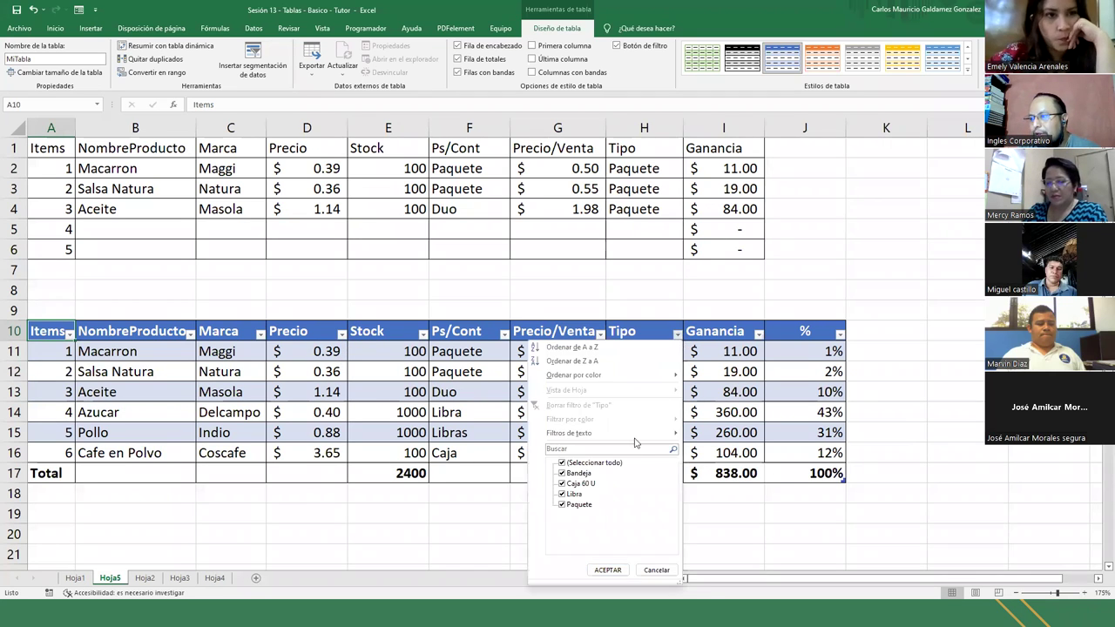
click(562, 494)
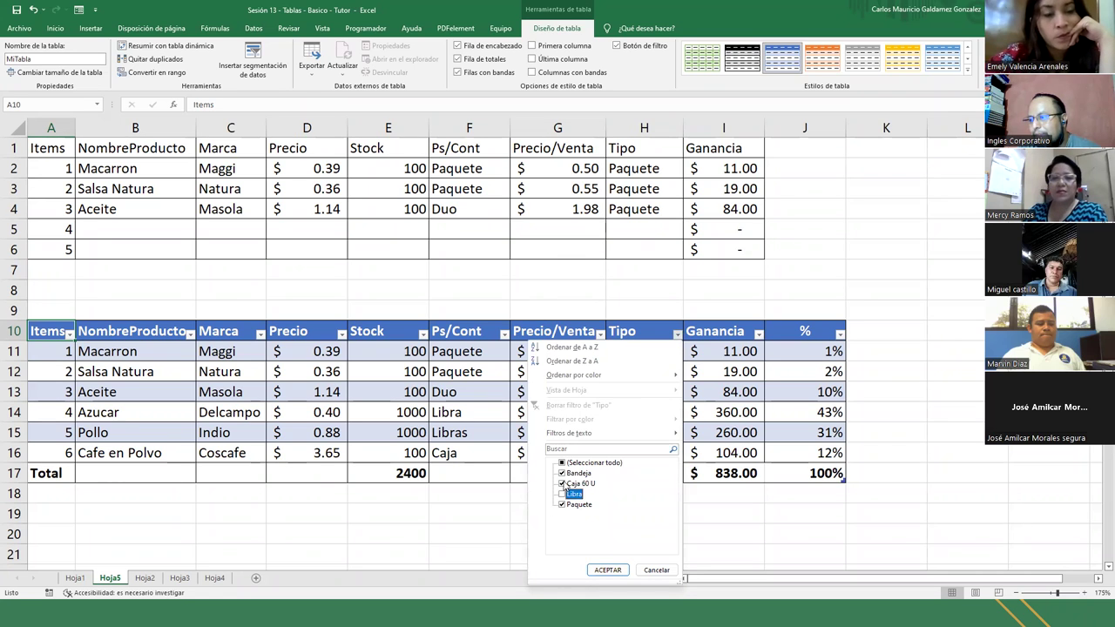
click(563, 473)
click(562, 484)
click(608, 569)
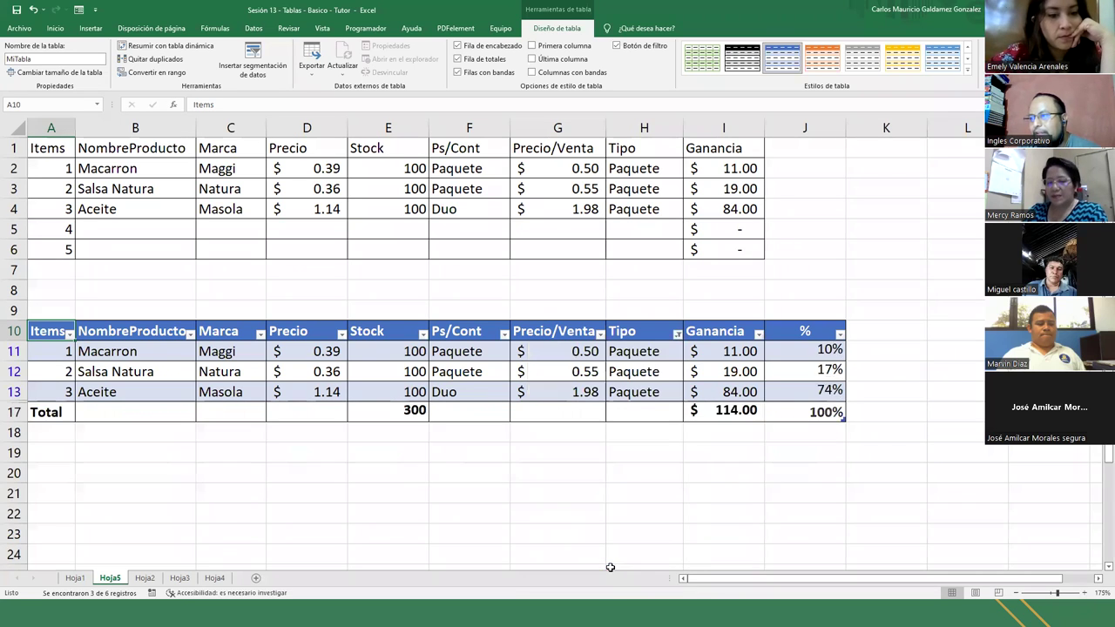
click(600, 334)
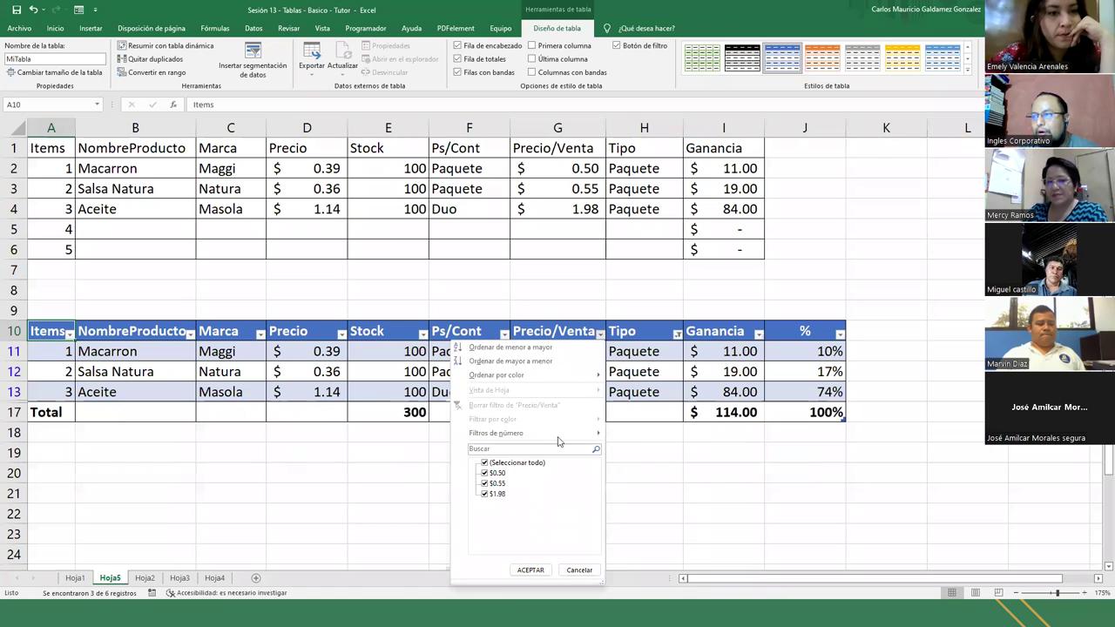
click(577, 572)
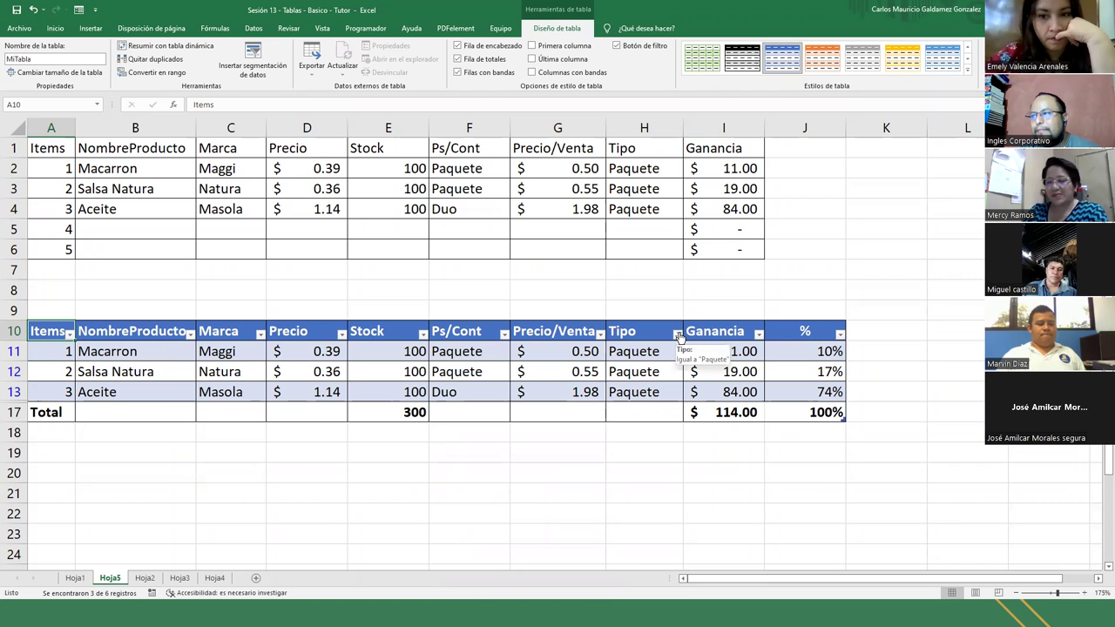
Step: Restore all values in the table's Tipo filter
click(678, 336)
click(578, 464)
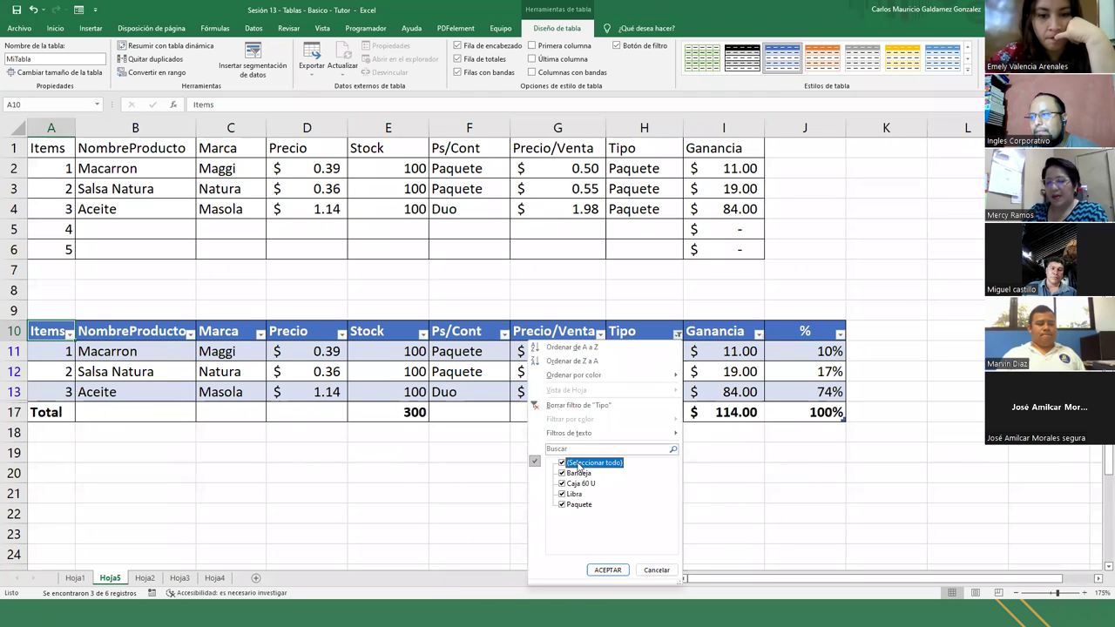
click(595, 571)
click(307, 493)
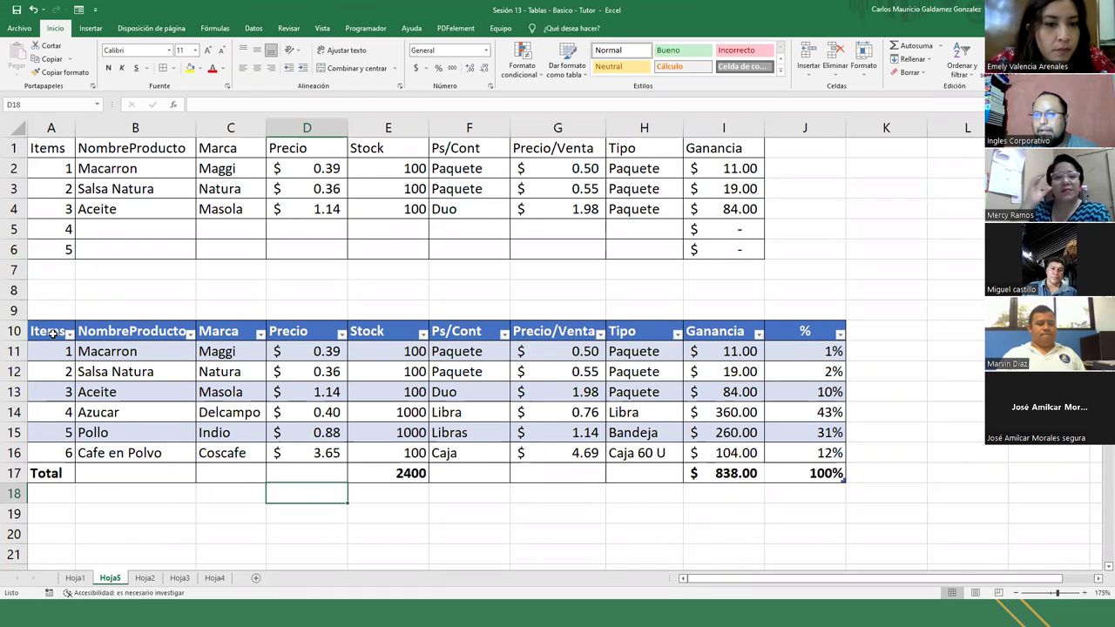
Step: Convert the plain product range A1:I6 into a table with headers
click(520, 438)
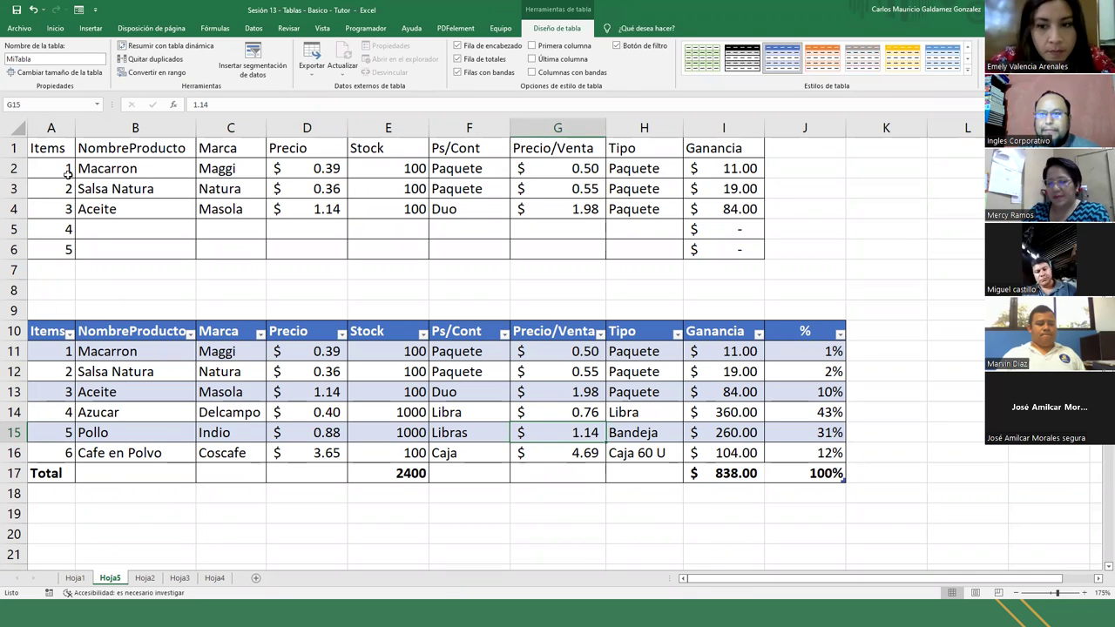
drag(58, 153, 699, 251)
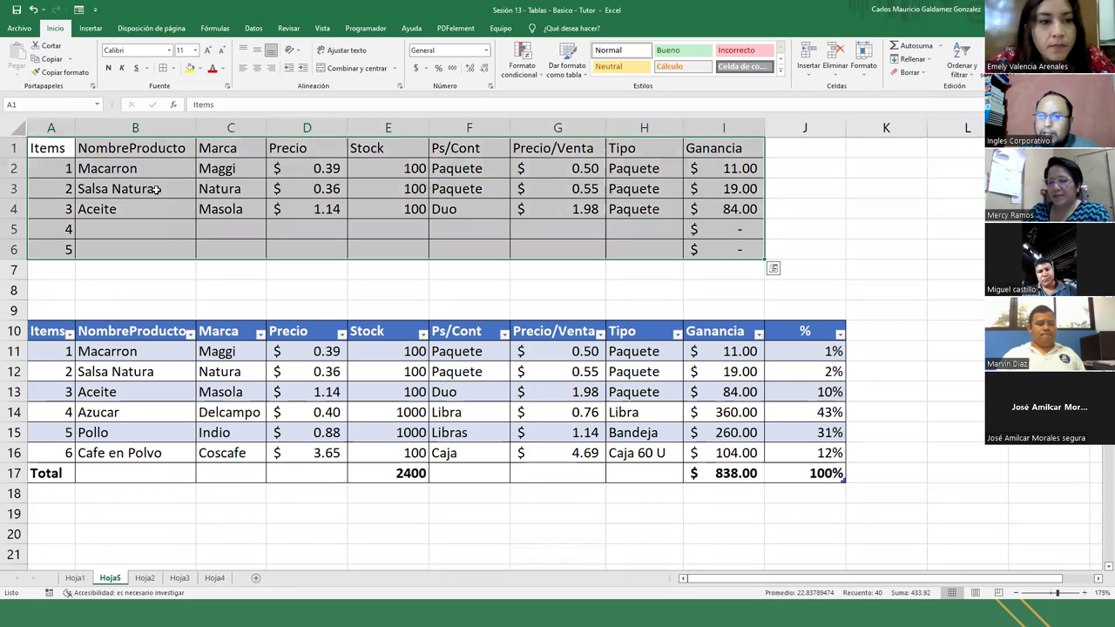
click(157, 189)
click(90, 33)
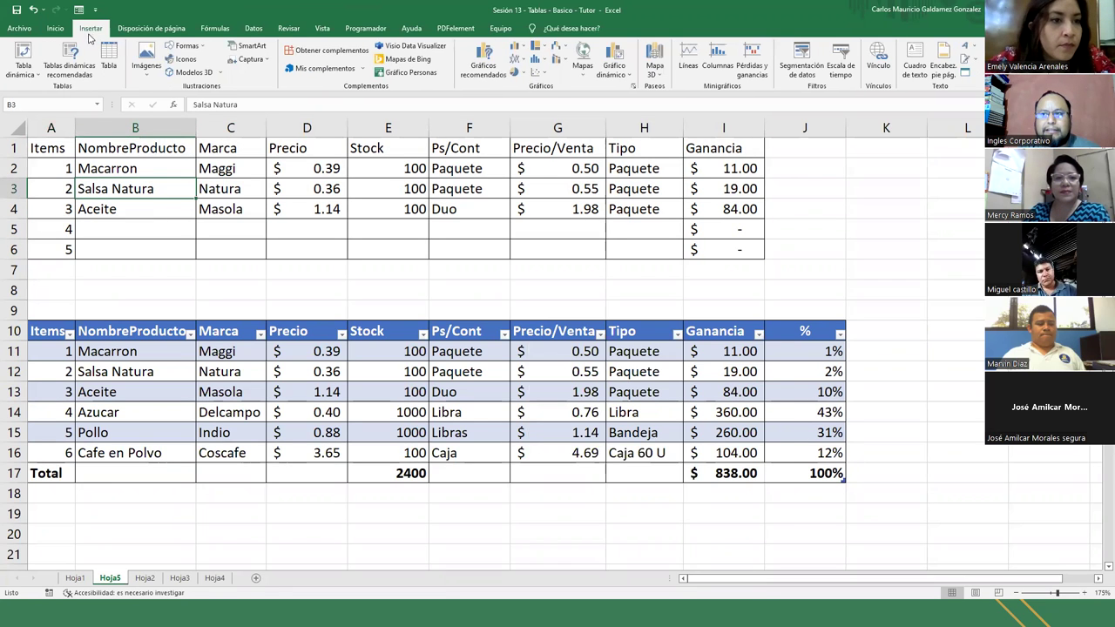
click(108, 57)
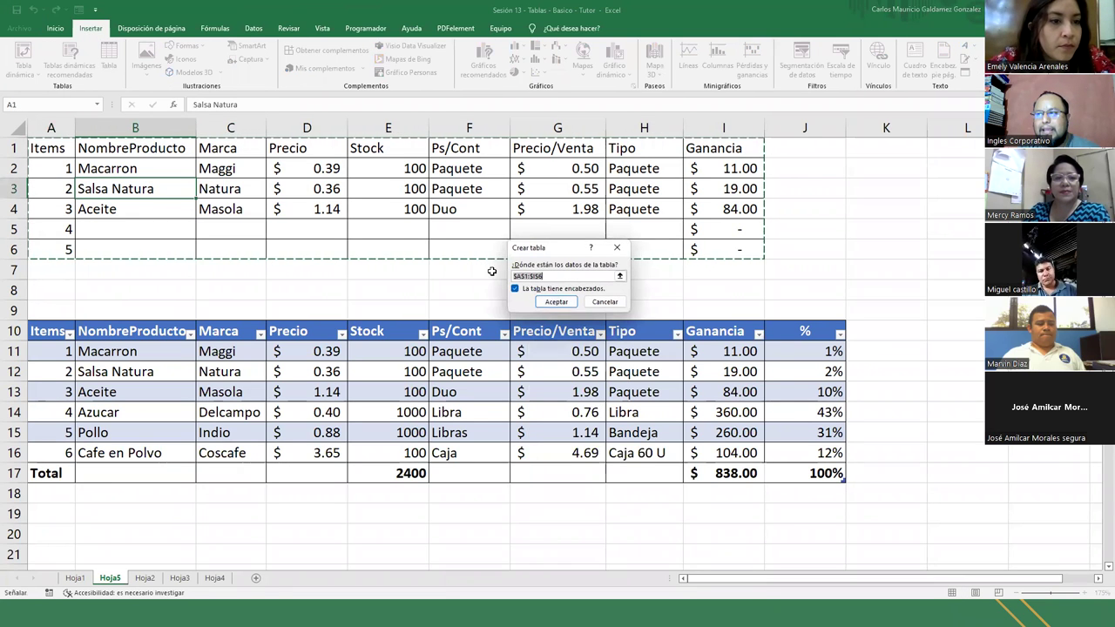
click(556, 301)
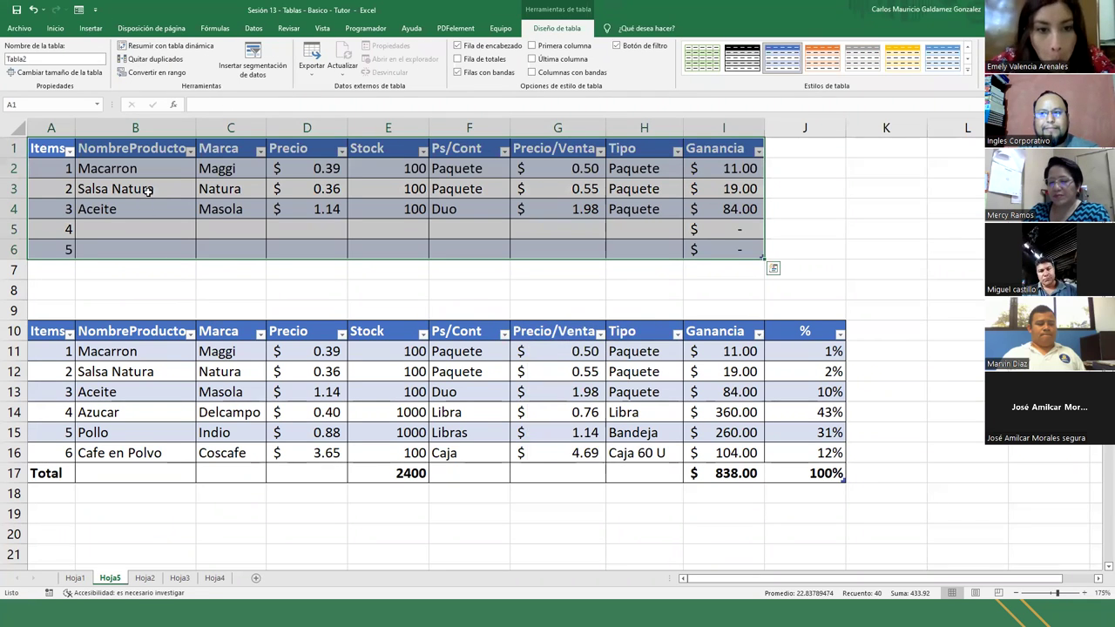
Step: Undo the conversion of the plain product range A1:I6 into a table
key(ctrl+z)
click(233, 207)
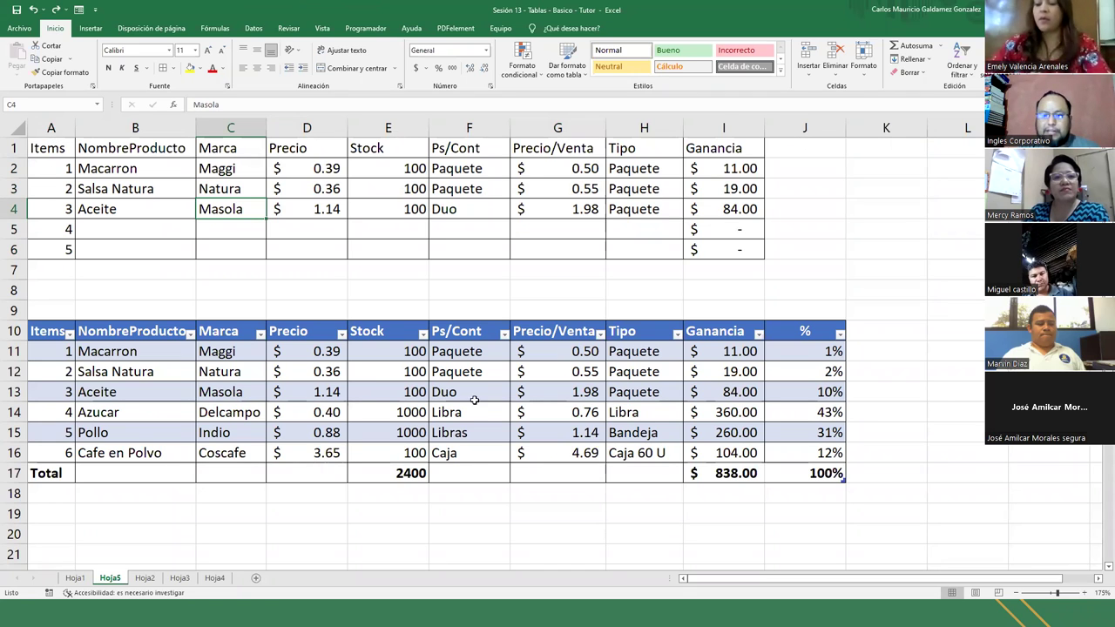
Step: Select the formatted table A10:J17 and the plain range A1:I6 alternately to compare the two
drag(48, 333, 793, 479)
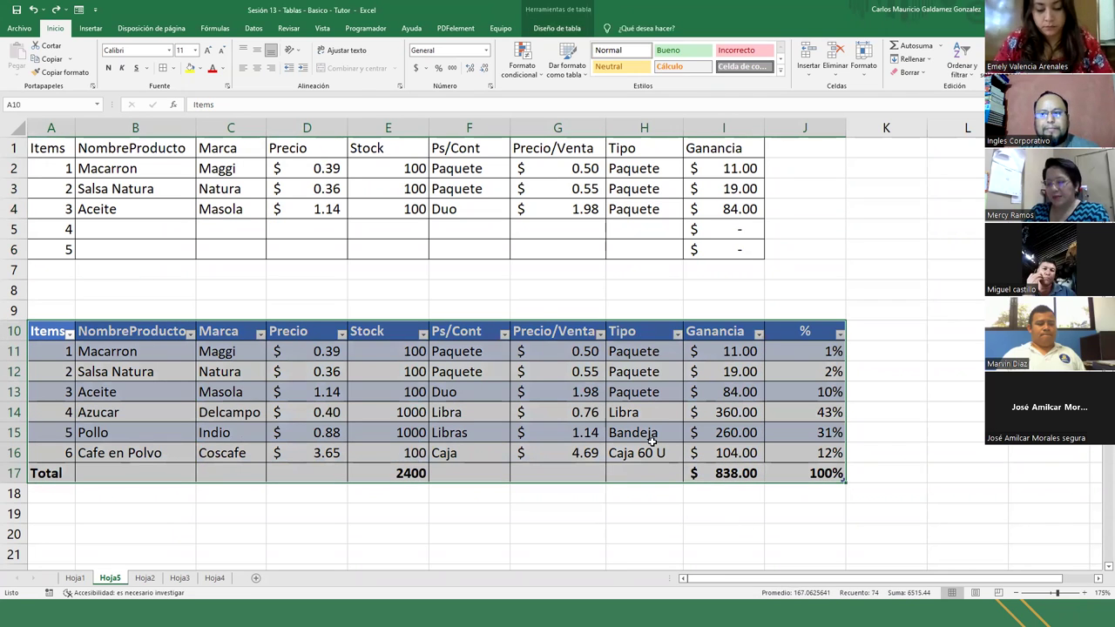
click(225, 192)
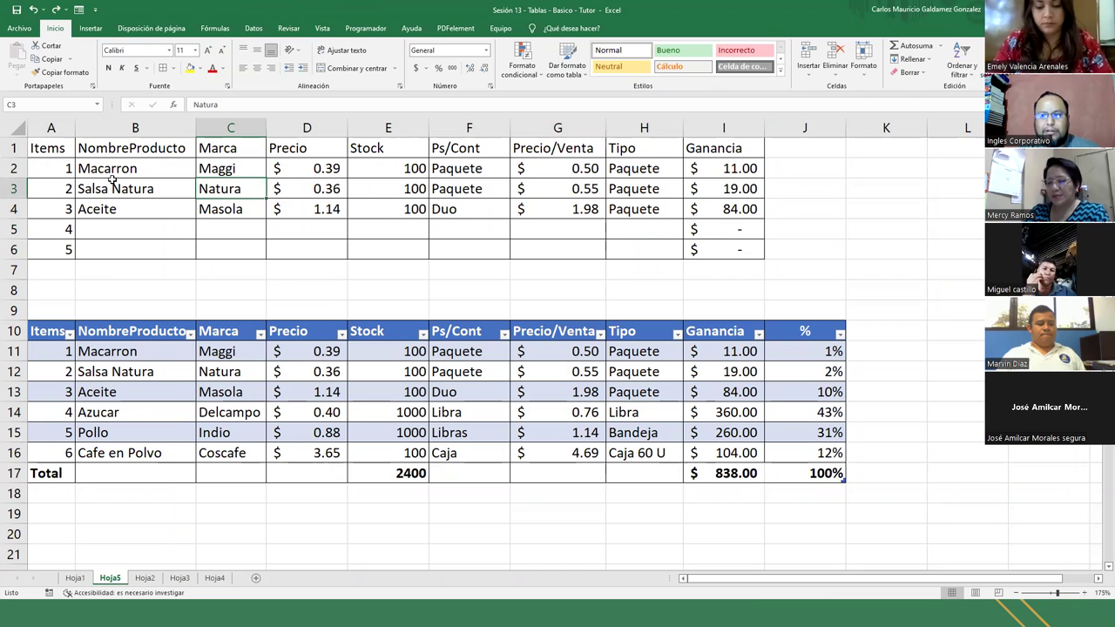
drag(52, 150, 747, 250)
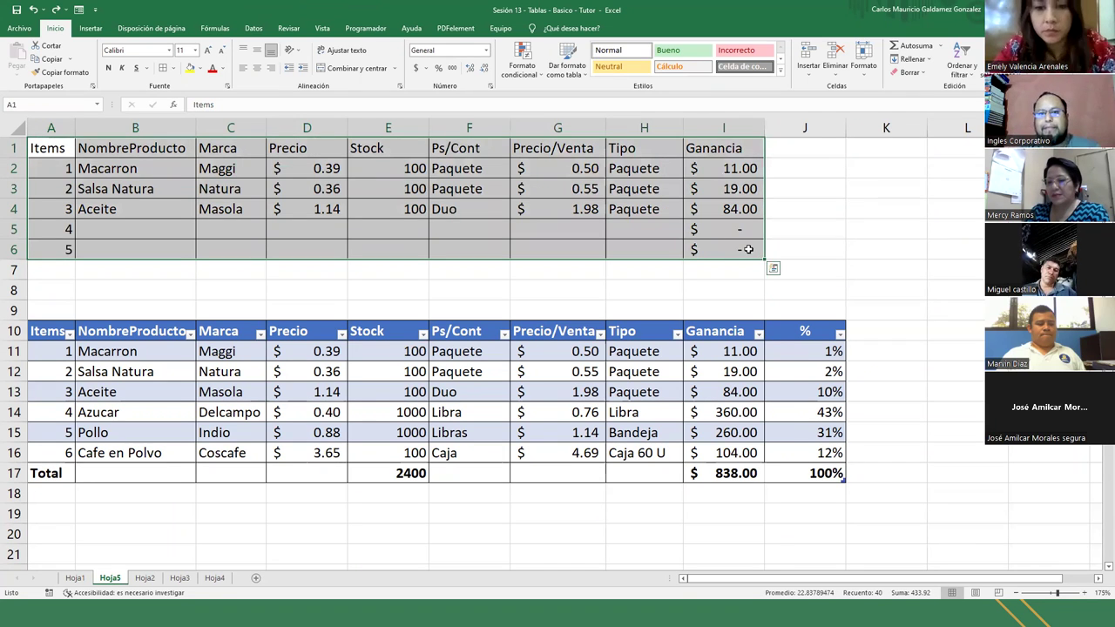
drag(41, 334, 805, 485)
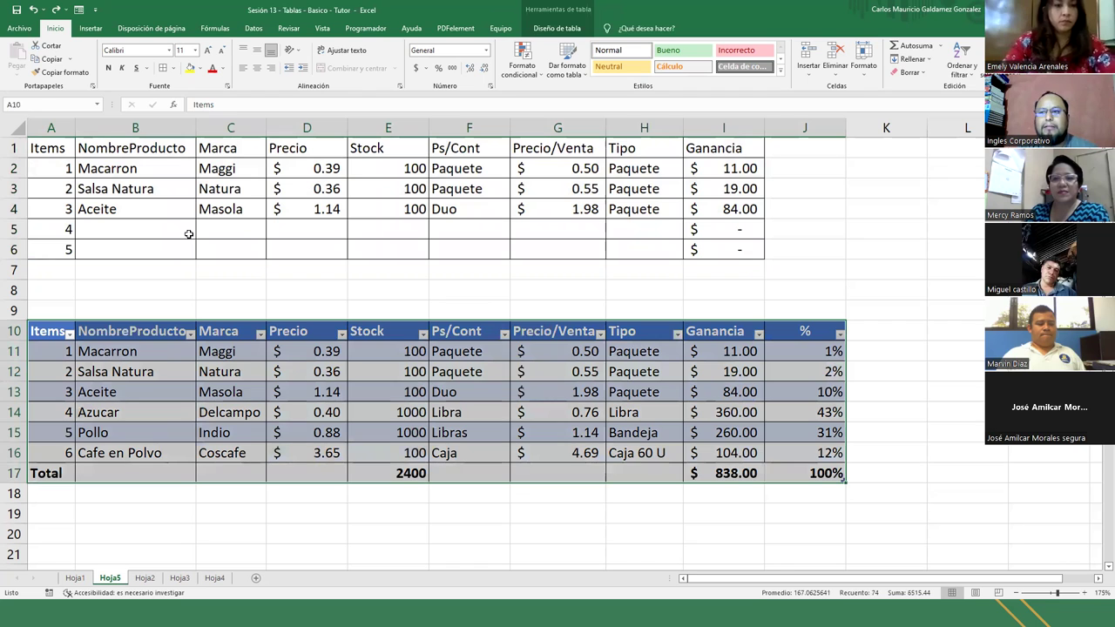
click(147, 235)
drag(42, 148, 727, 249)
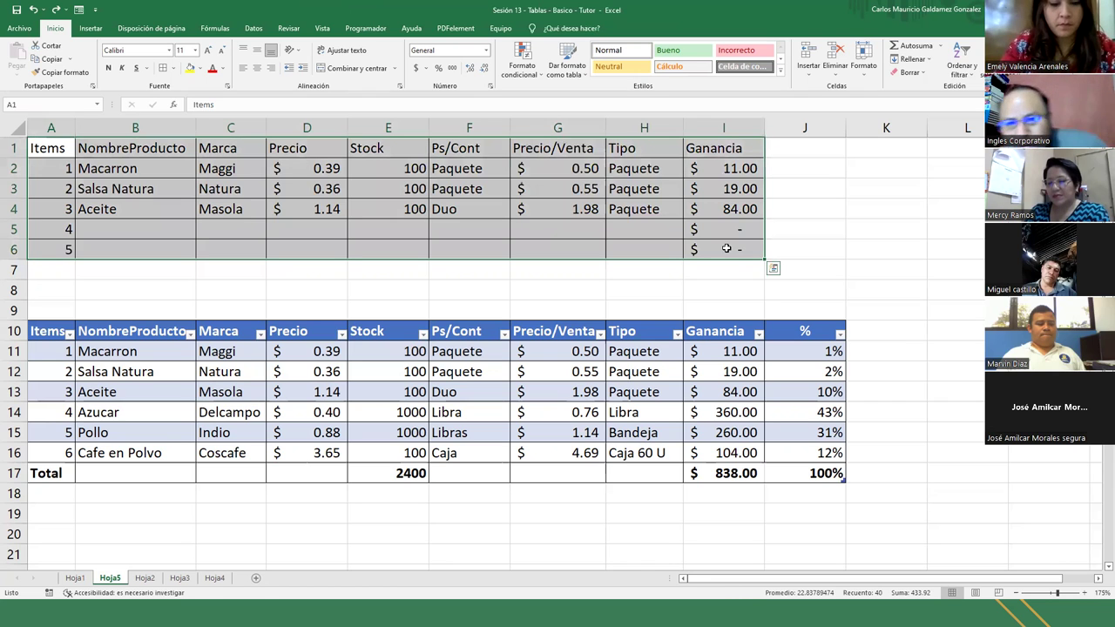
Step: Preview the printout of the active sheet, zoom in on the page and return to the worksheet
key(ctrl+p)
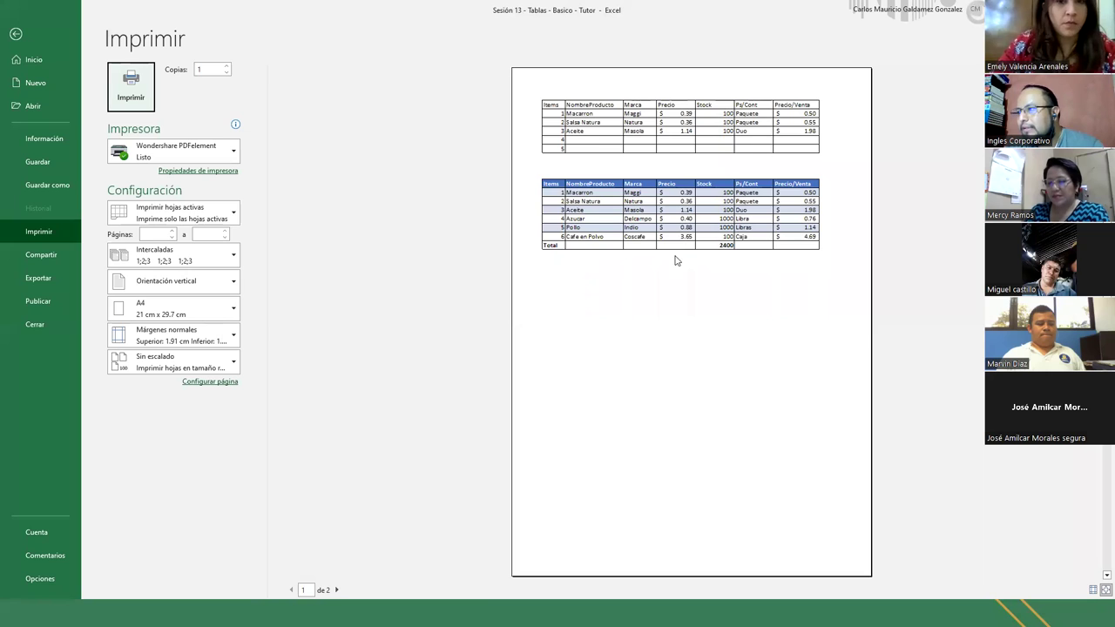
click(676, 261)
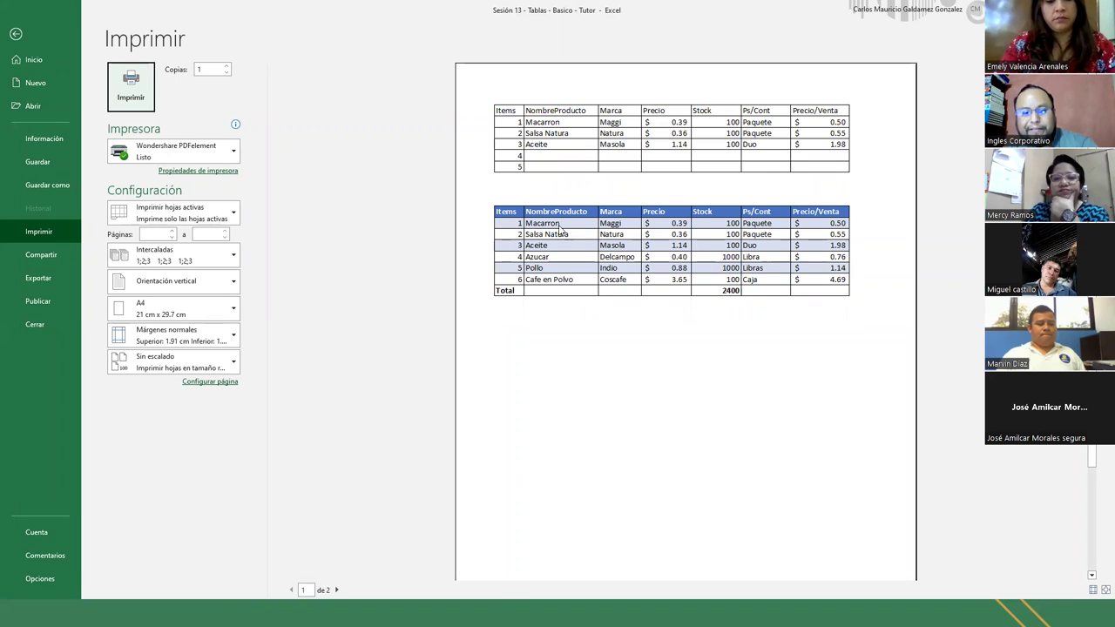
key(Escape)
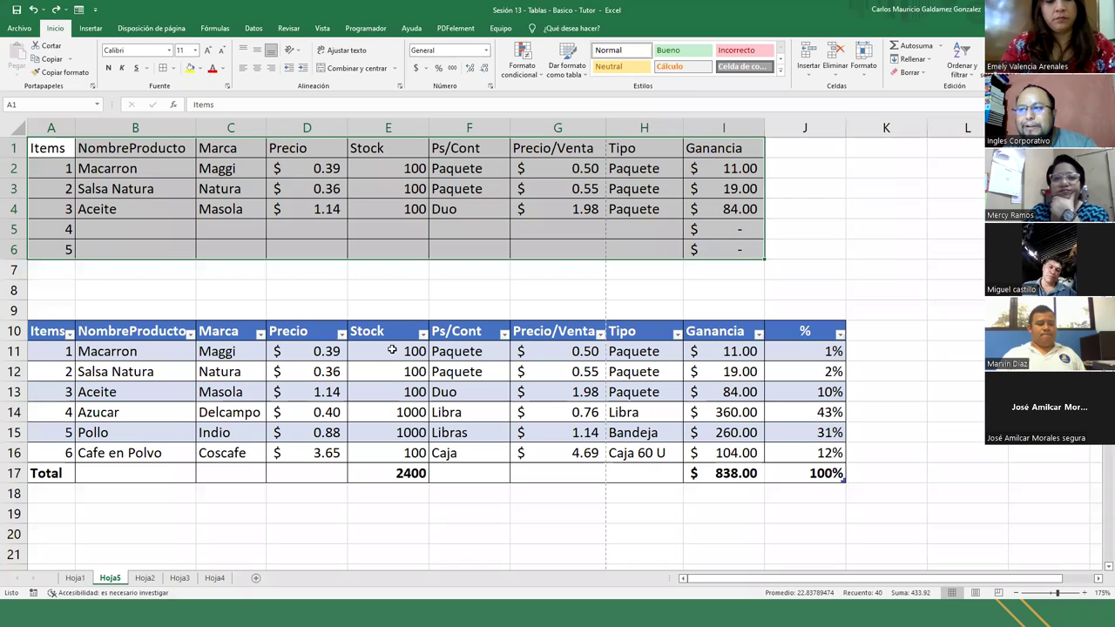
Step: Try the grey, gold, black and blue table styles on the formatted product table
click(389, 374)
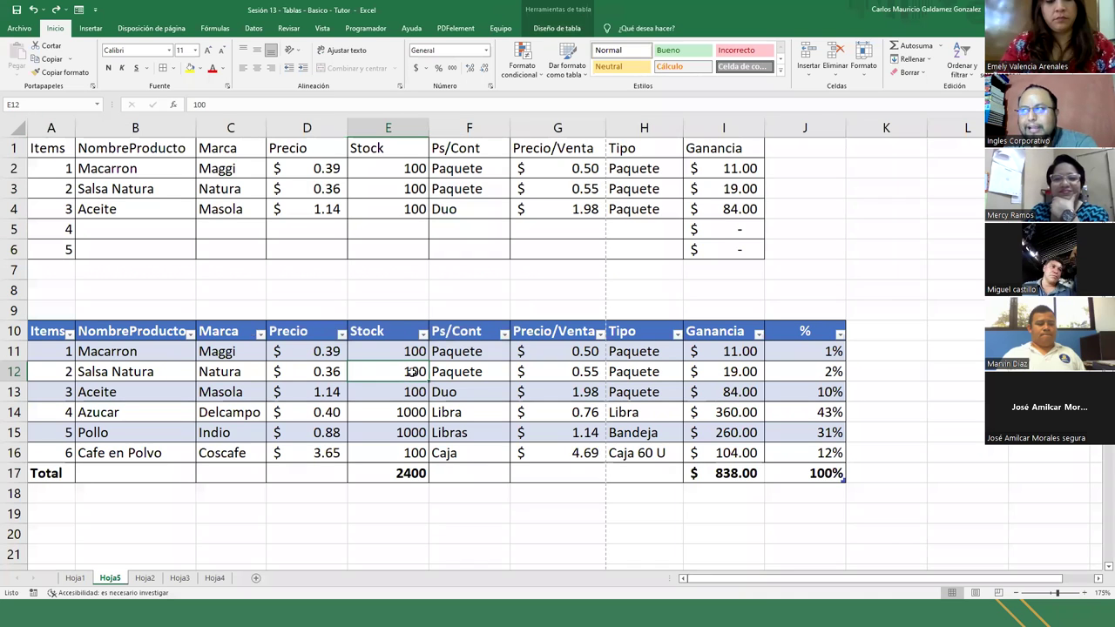
click(557, 28)
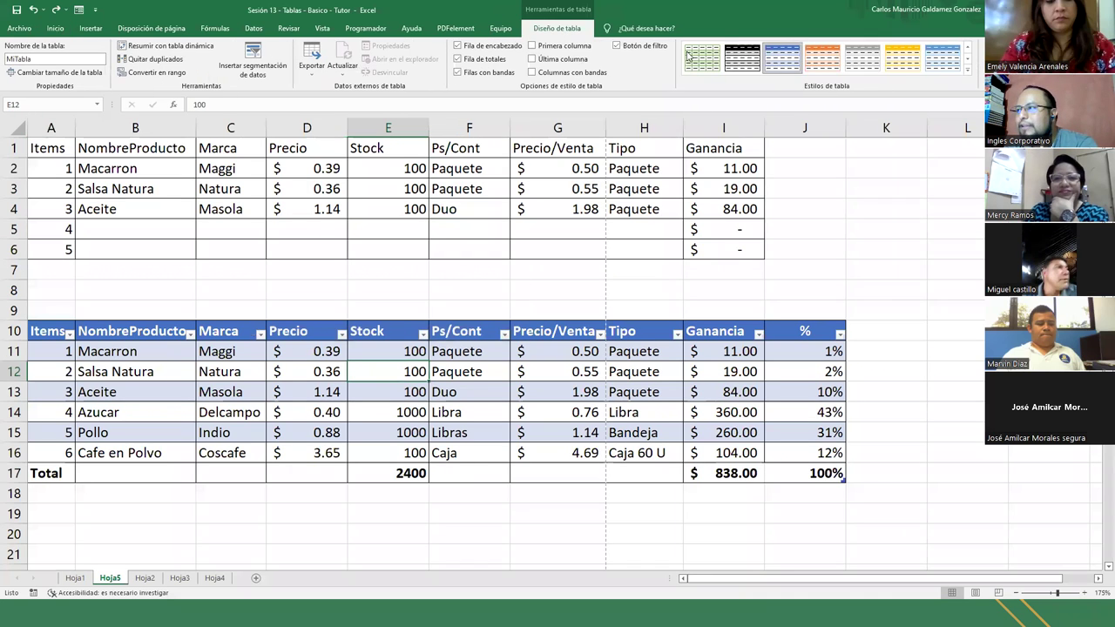
click(863, 57)
click(902, 58)
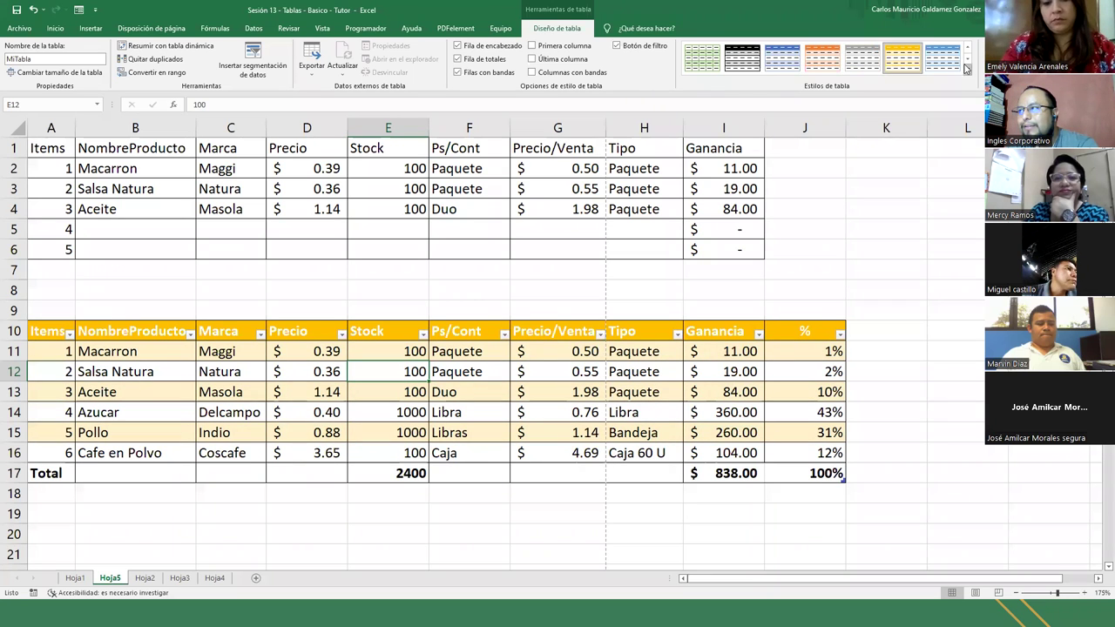
click(967, 72)
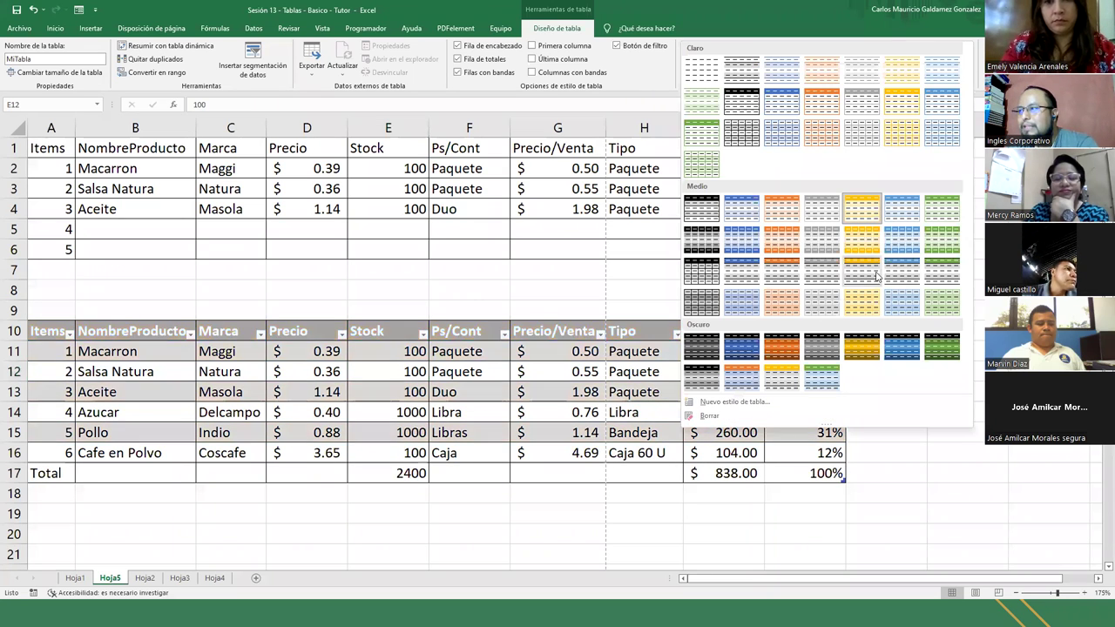
click(701, 207)
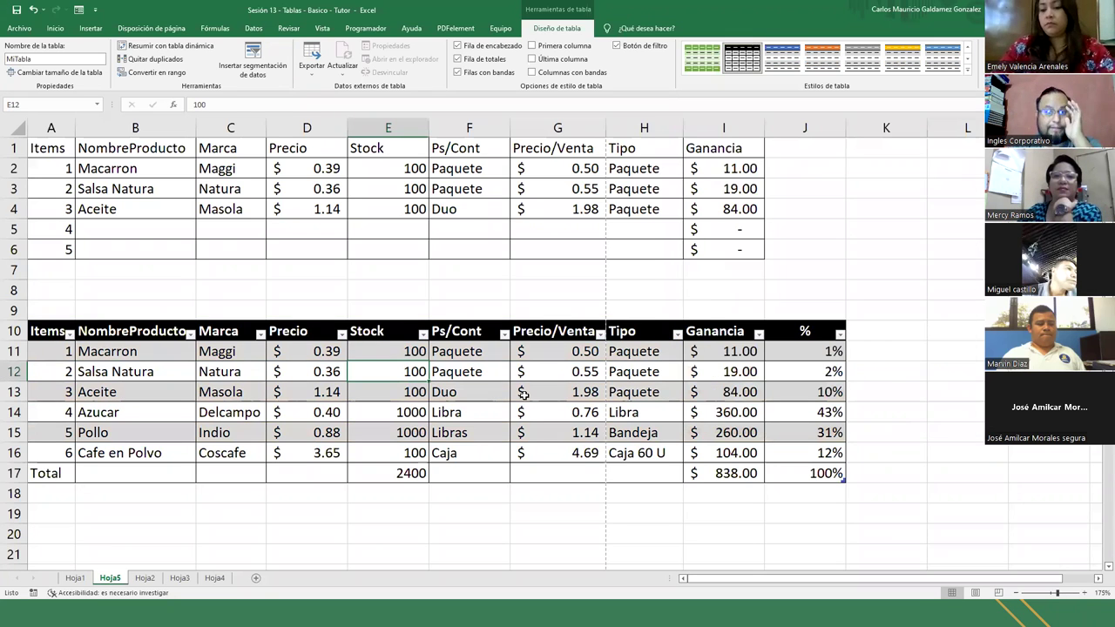
click(782, 57)
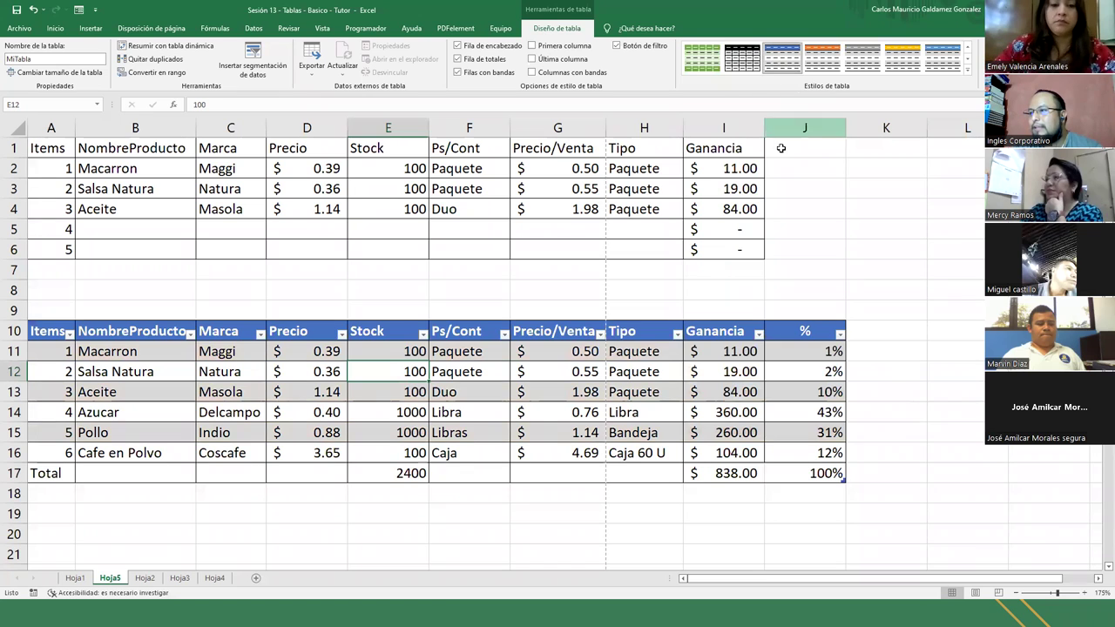
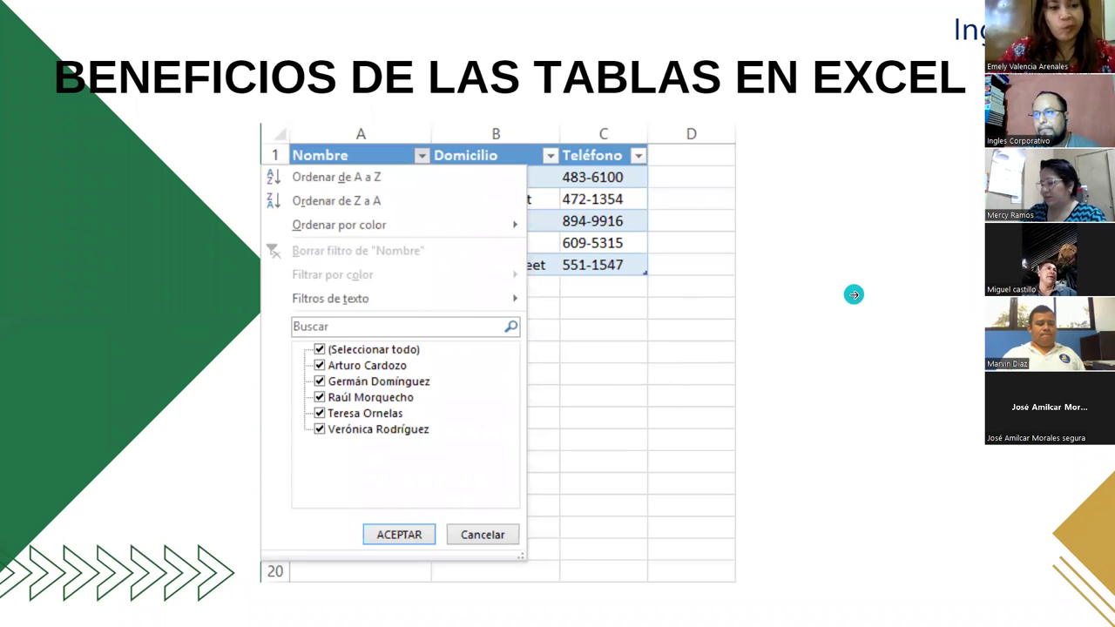
click(854, 295)
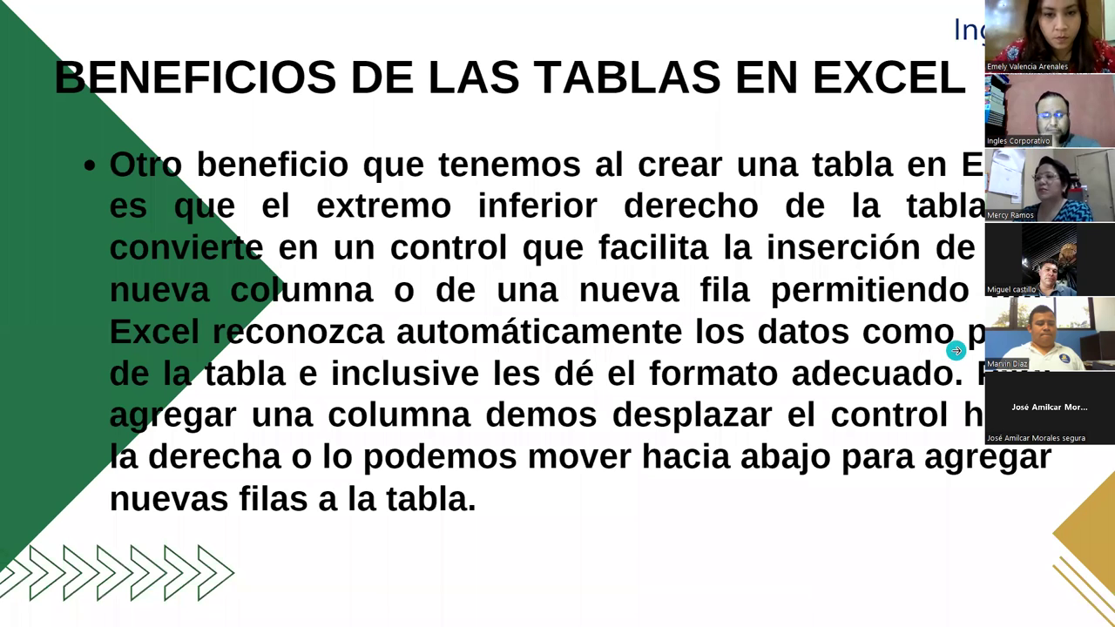
click(970, 367)
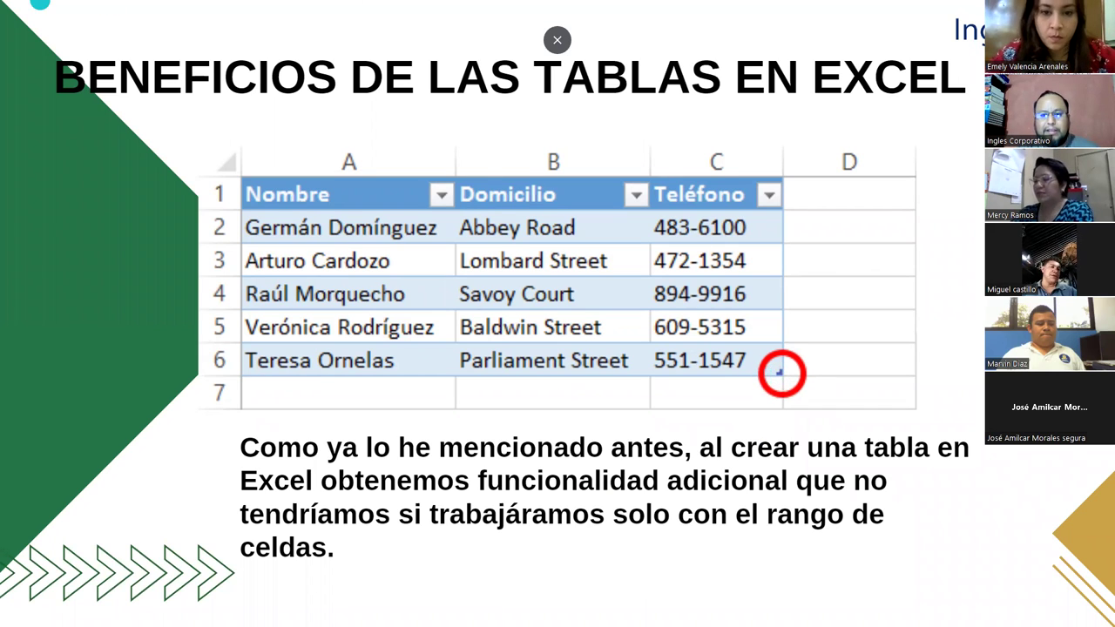
Step: Switch back to Excel, try extending the product table down to row 22, and undo the extension
key(alt+Tab)
scroll(822, 440, down, 1)
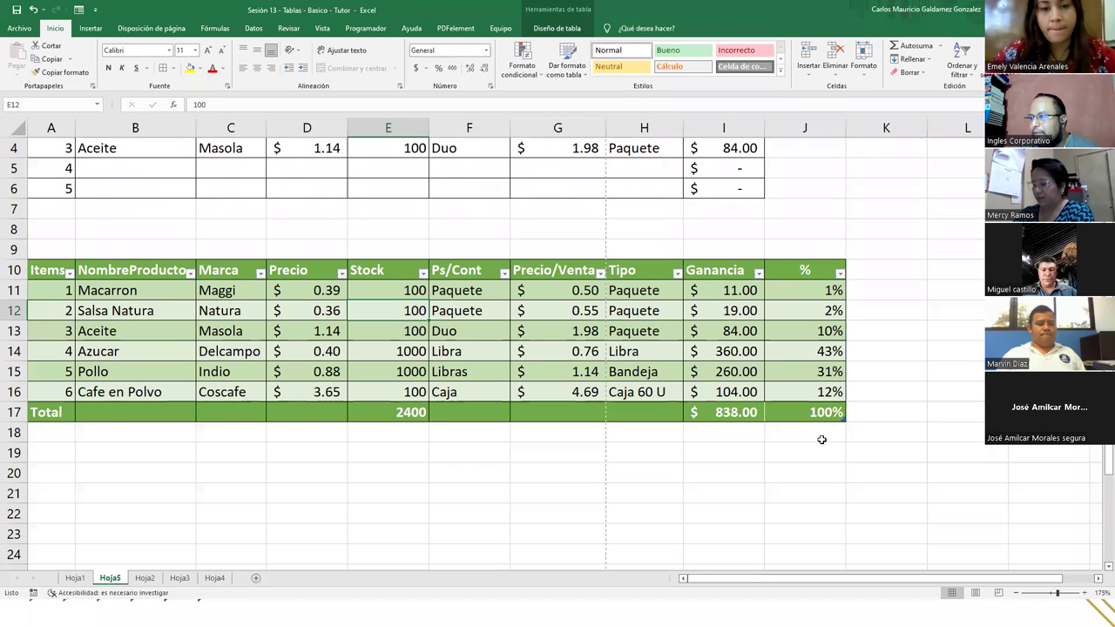
drag(847, 473, 847, 514)
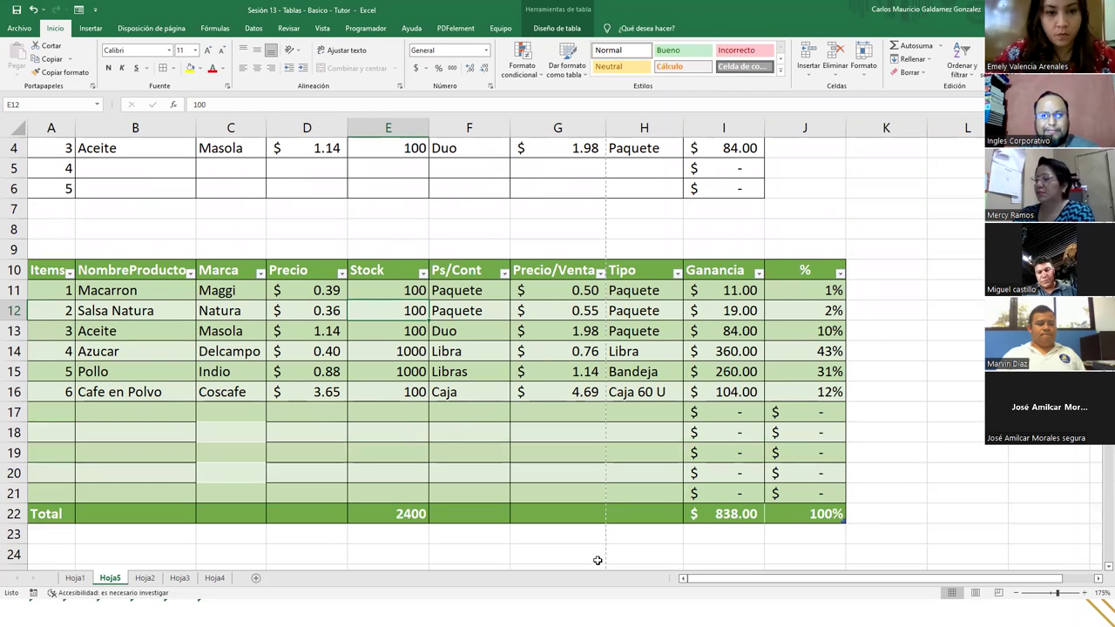
key(ctrl+z)
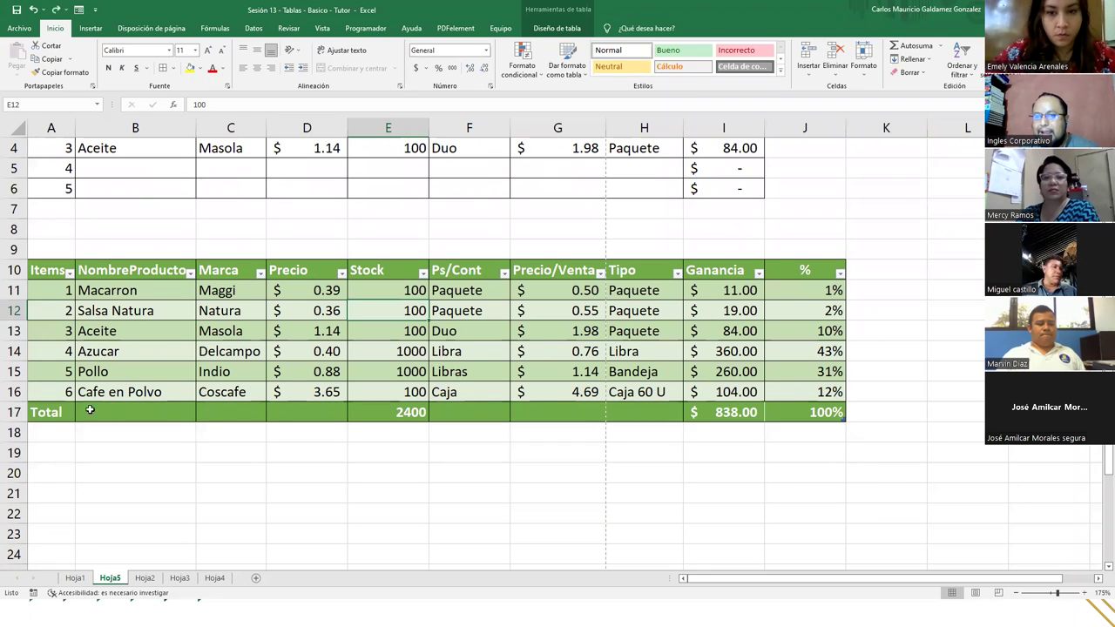
Step: Extend the product table downward to row 24 and select the Ganancia and % cells of the new rows
drag(41, 413, 802, 416)
click(797, 471)
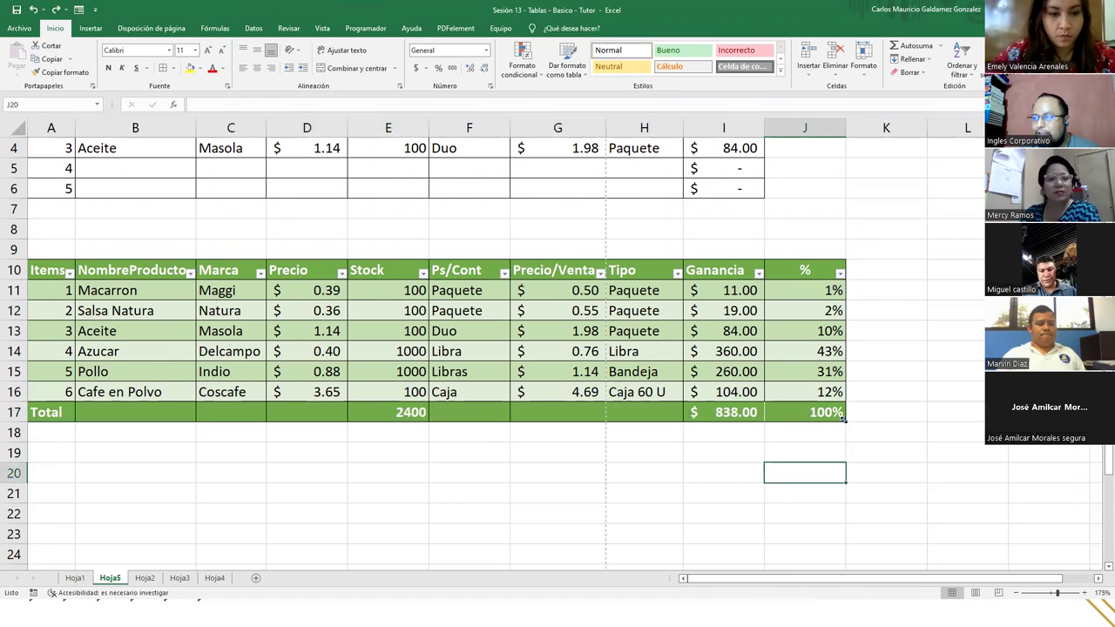
drag(847, 457, 845, 563)
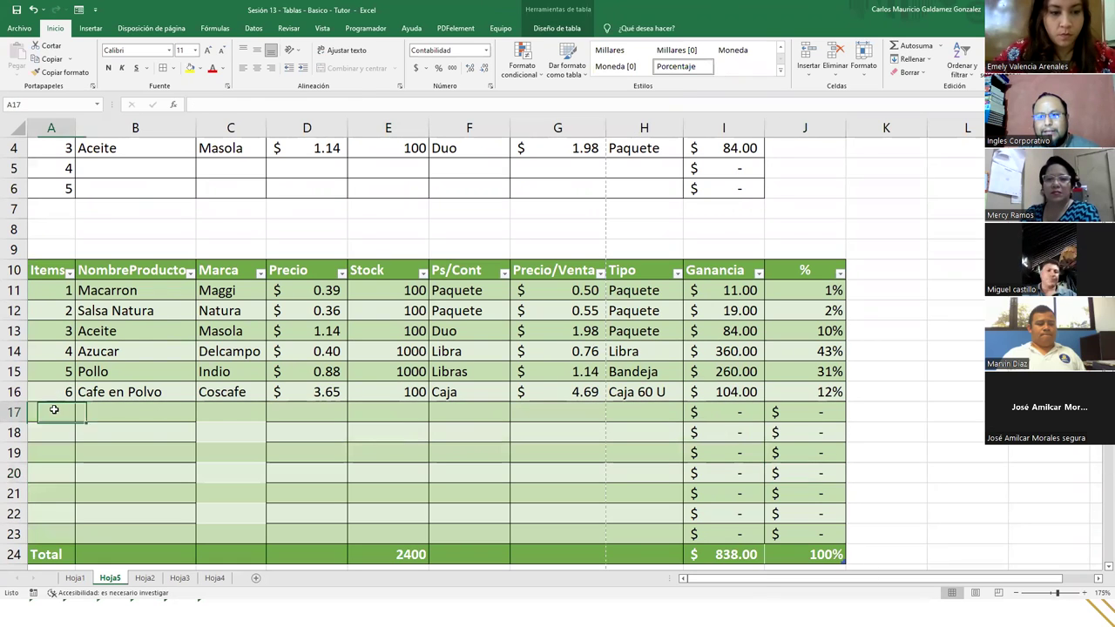
drag(781, 411, 745, 531)
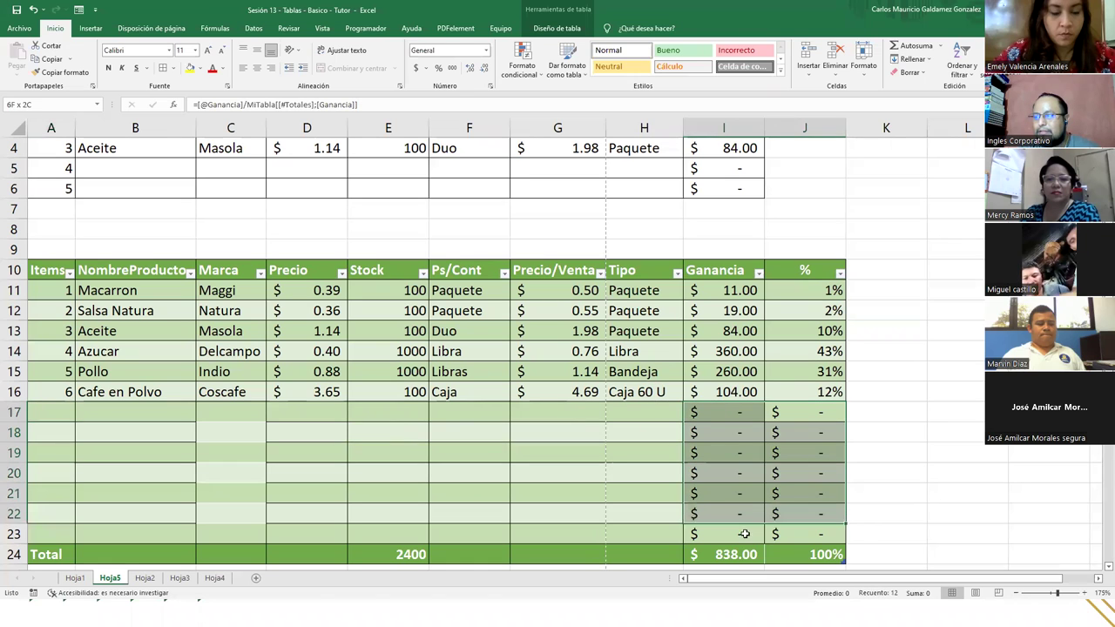
Step: Fill the Items numbering down to 12 in row 22 and shorten the table so it ends at row 23
click(45, 411)
drag(50, 291, 63, 521)
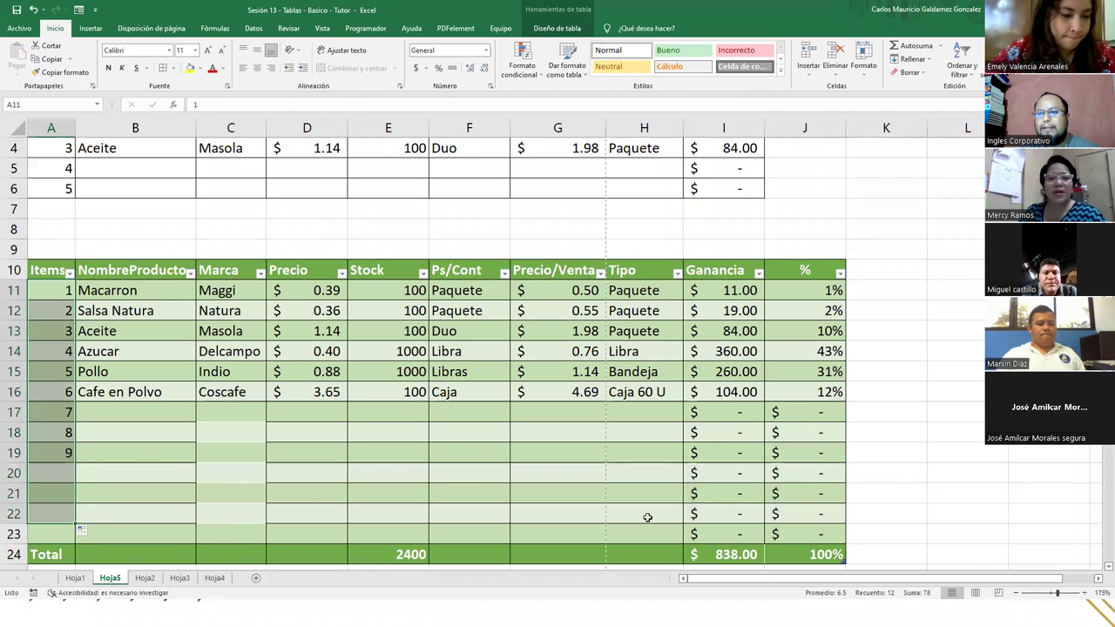
click(517, 523)
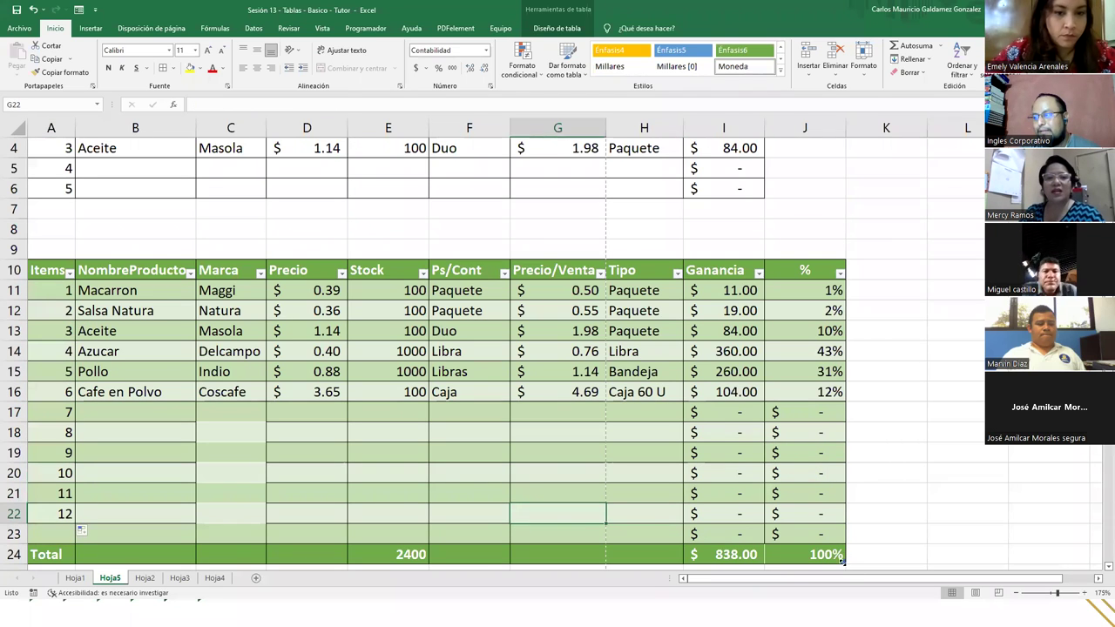
drag(839, 549, 841, 532)
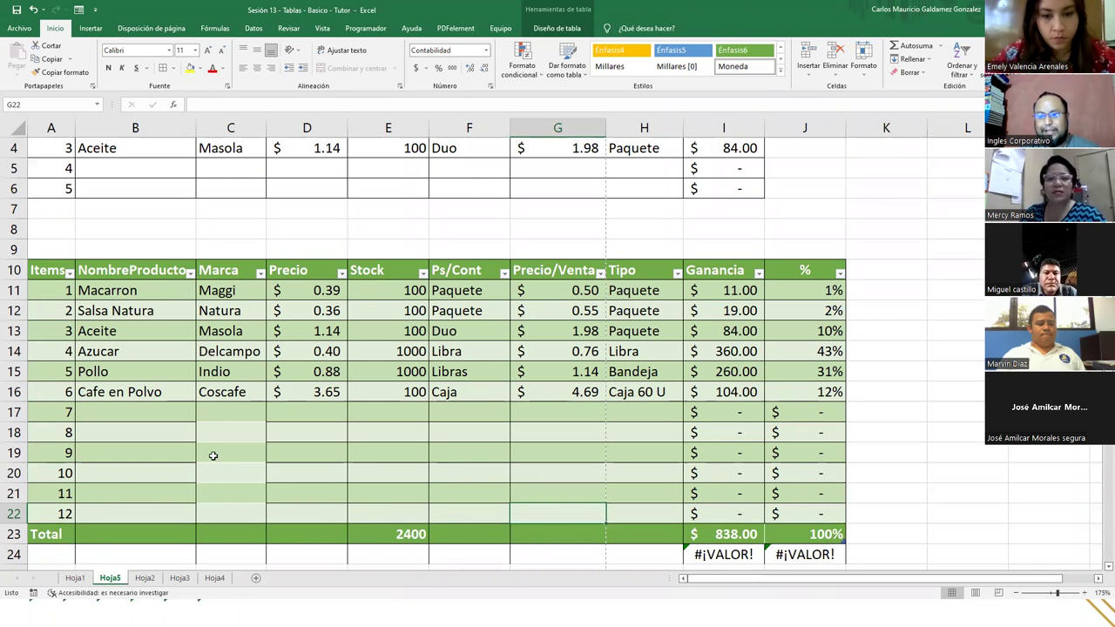
Step: Fill the last Marca cell, Coscafe, down to C22 and clear only the copied contents from C17:C22
drag(216, 290, 221, 388)
click(270, 407)
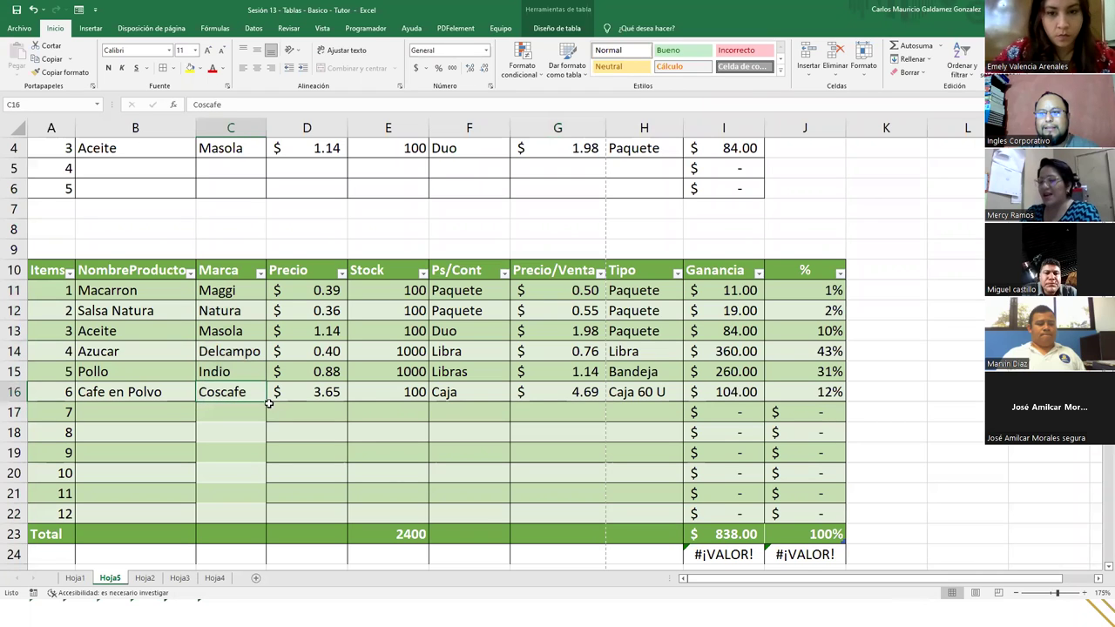
click(257, 397)
drag(263, 402, 249, 517)
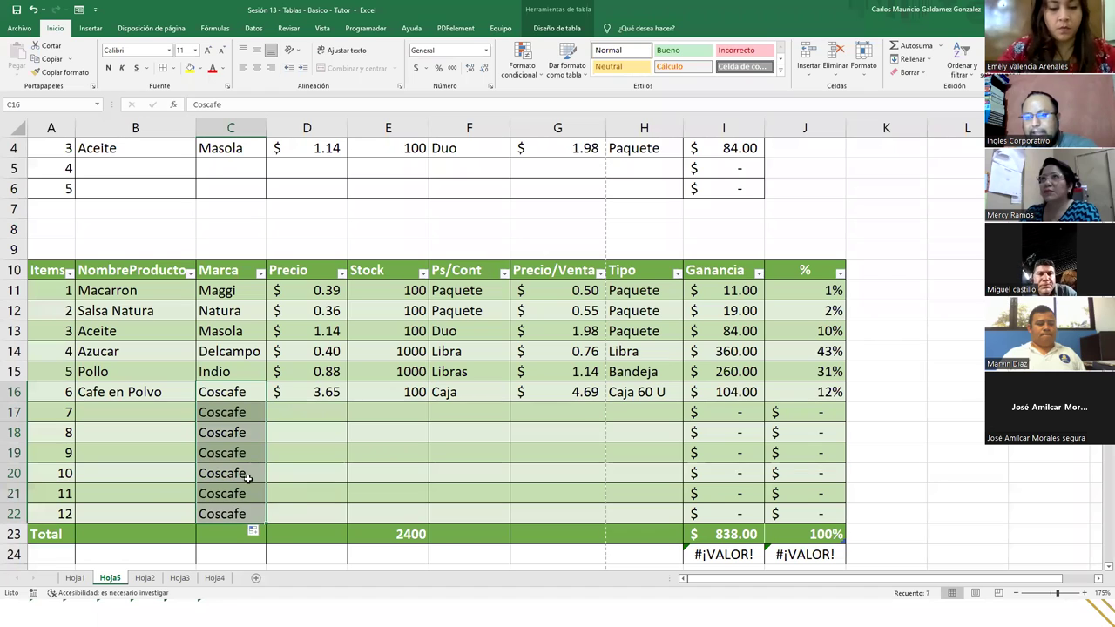
drag(230, 411, 230, 511)
key(ctrl+c)
key(Delete)
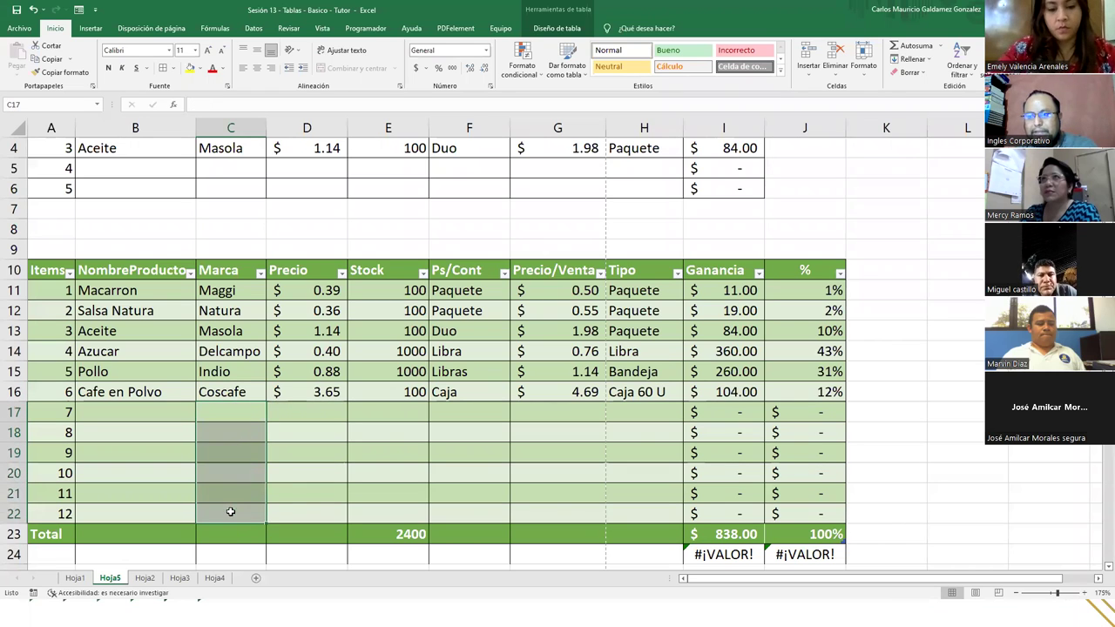
click(340, 450)
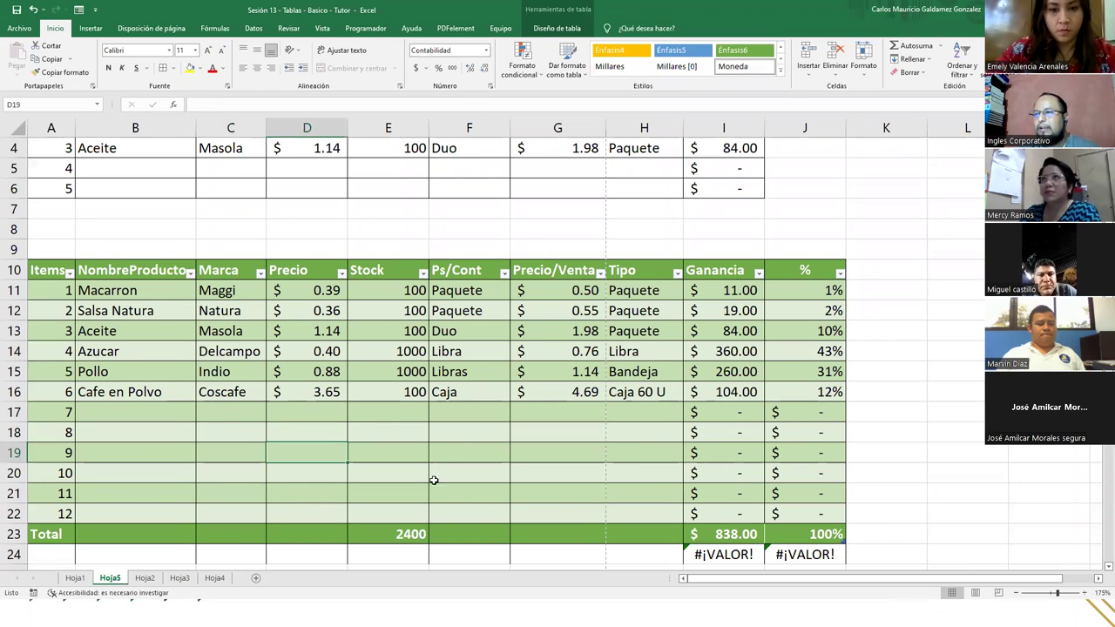
Step: Select cells in the new rows, including Precio, Stock, Precio/Venta, Ganancia and %, to review them
drag(318, 419, 383, 413)
click(545, 408)
drag(720, 413, 785, 507)
click(554, 471)
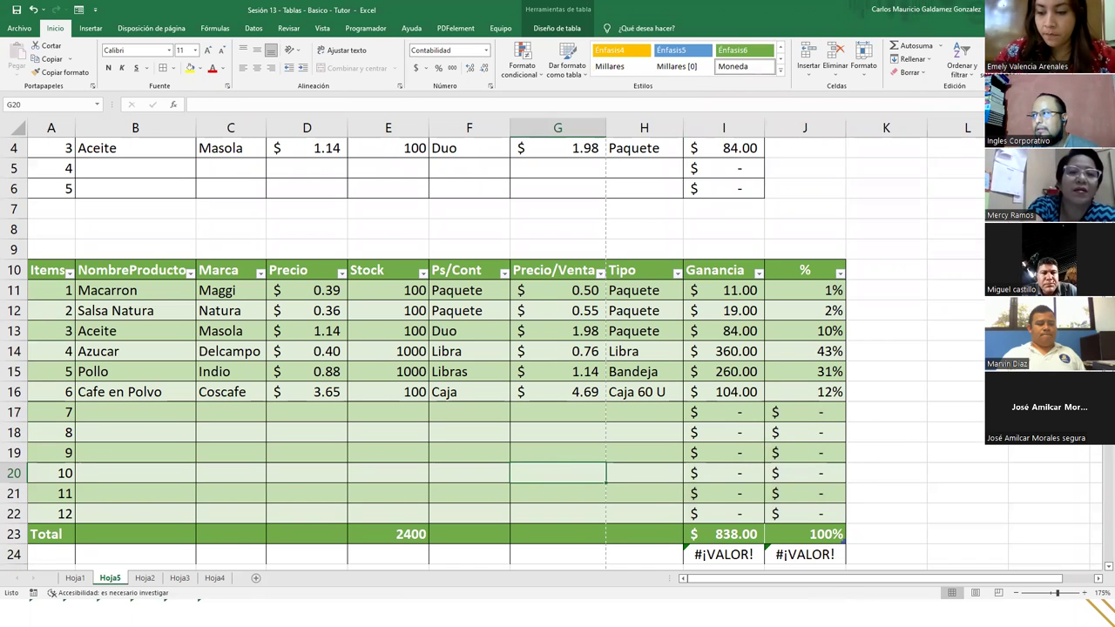
key(alt+Tab)
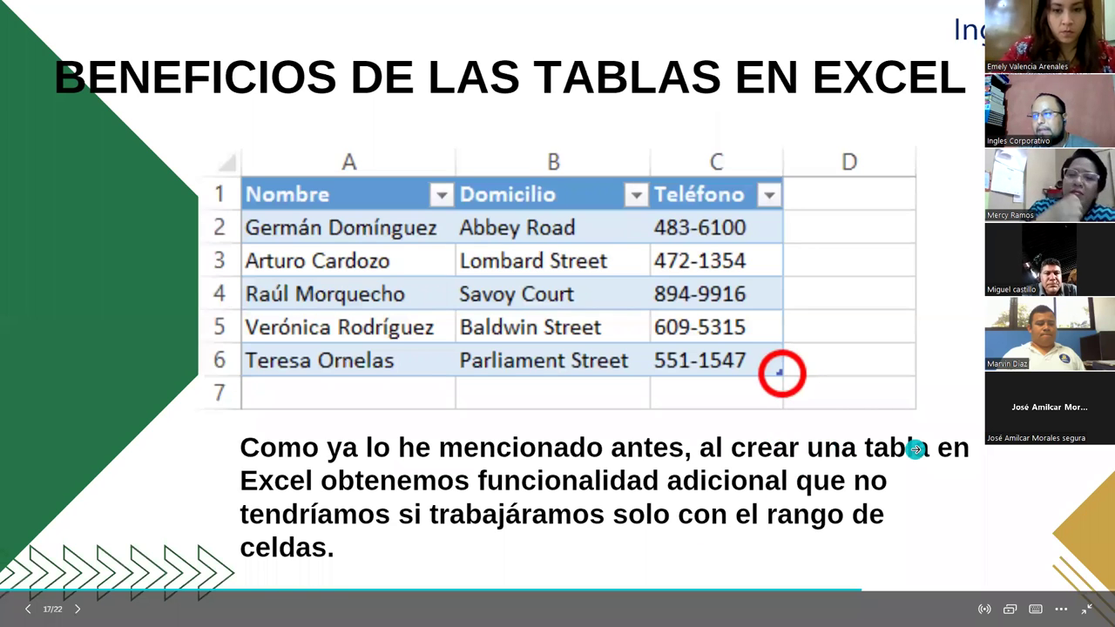
click(916, 450)
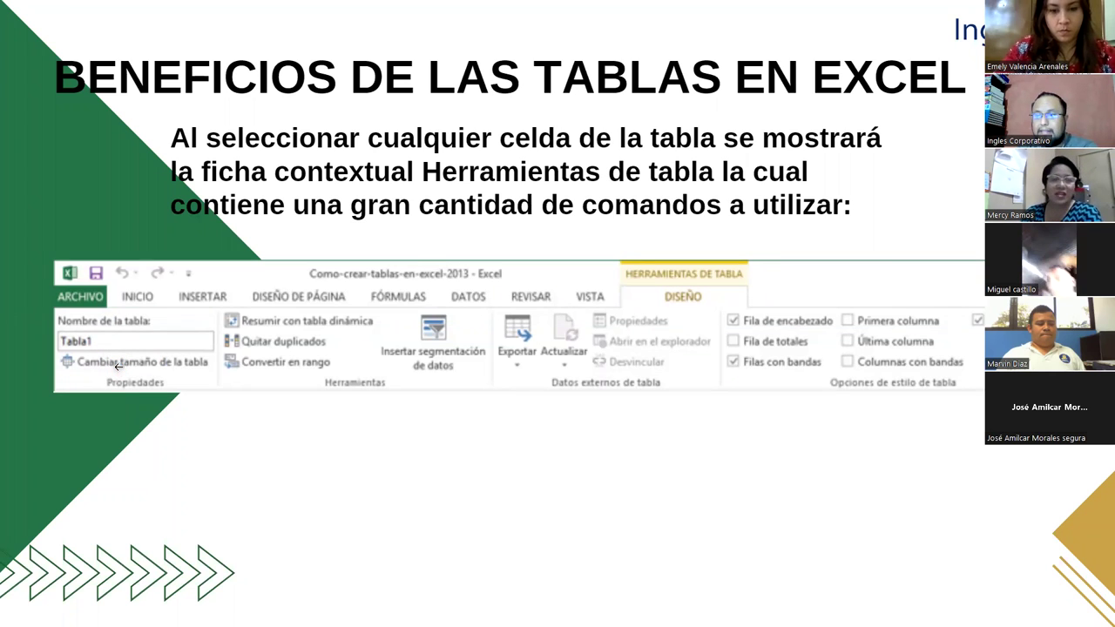
key(alt+Tab)
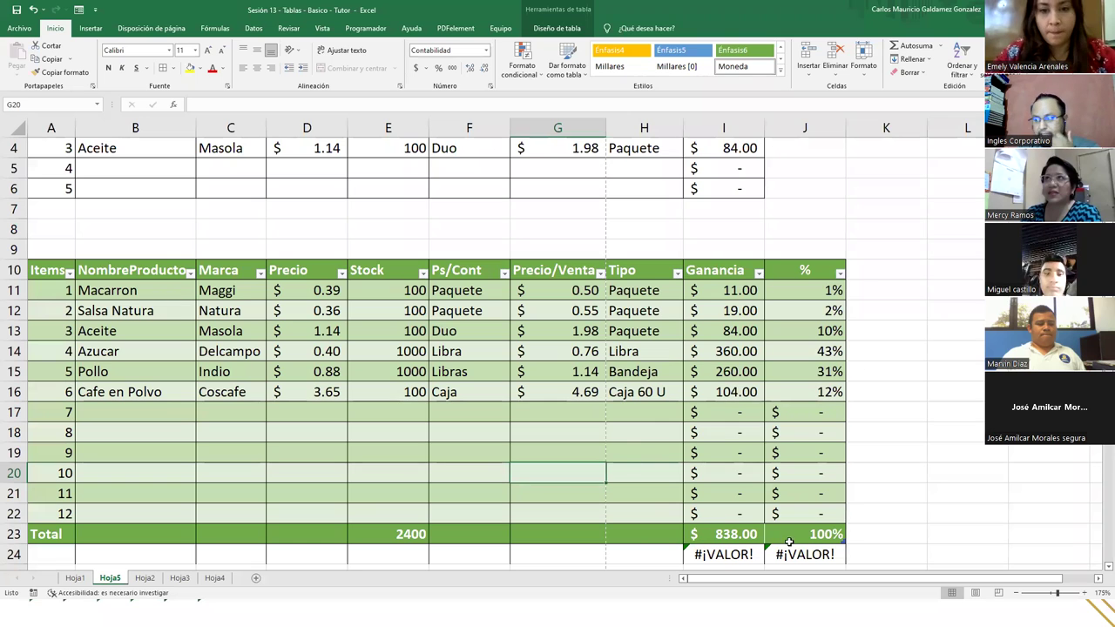
Step: Undo the clearing and filling of the Marca cells in C17:C22 and the shortening of the table to row 23
scroll(348, 522, down, 1)
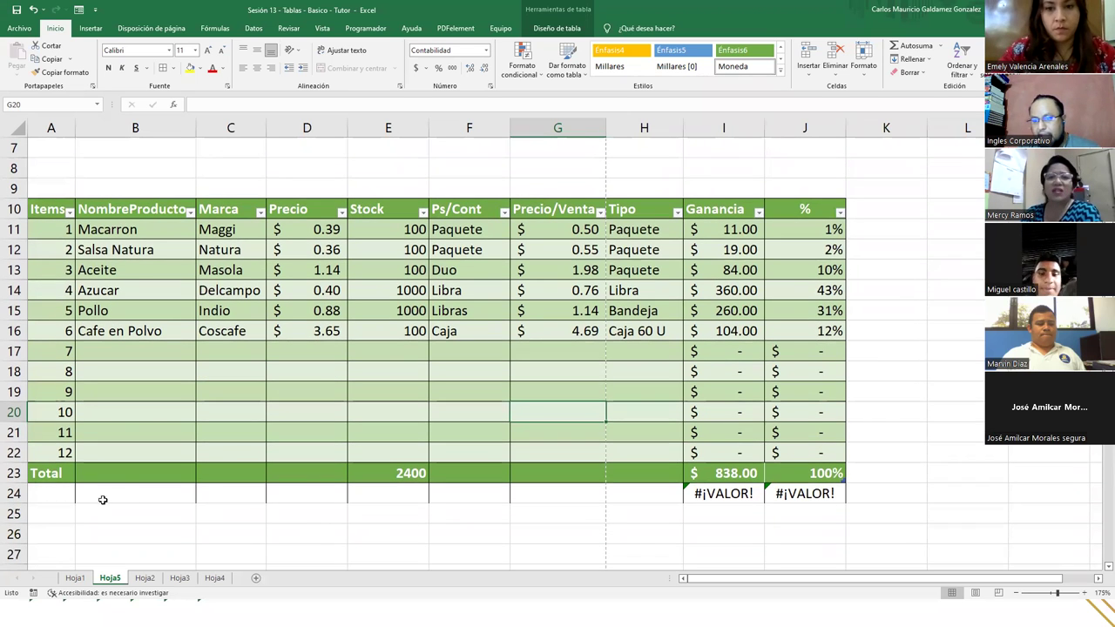
drag(230, 351, 230, 453)
key(ctrl+v)
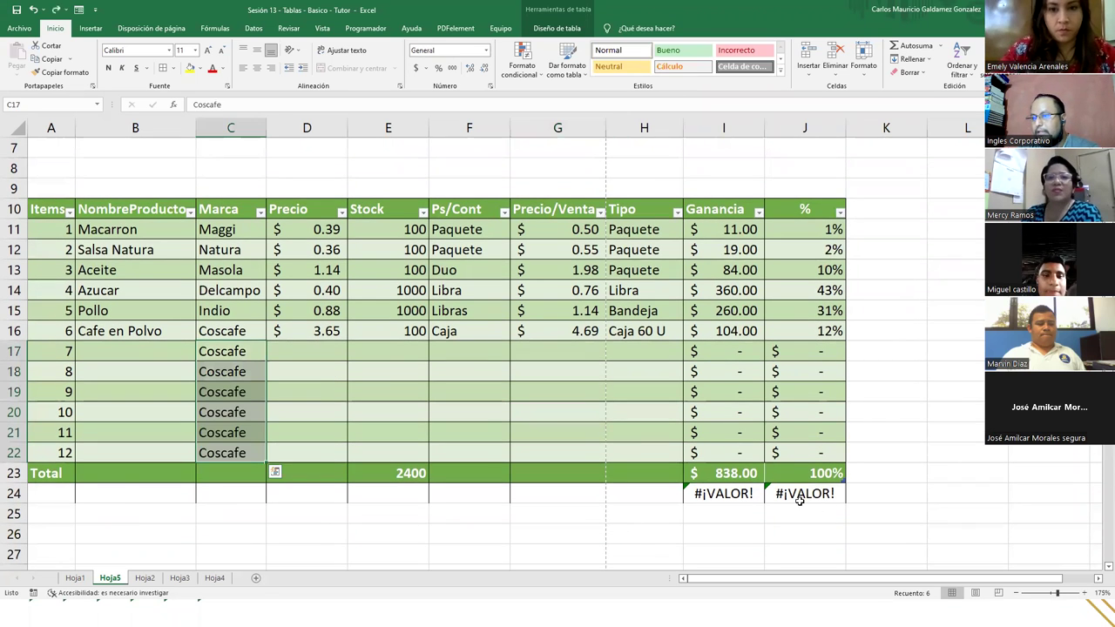
key(ctrl+z)
key(ctrl+z)
key(ctrl+z)
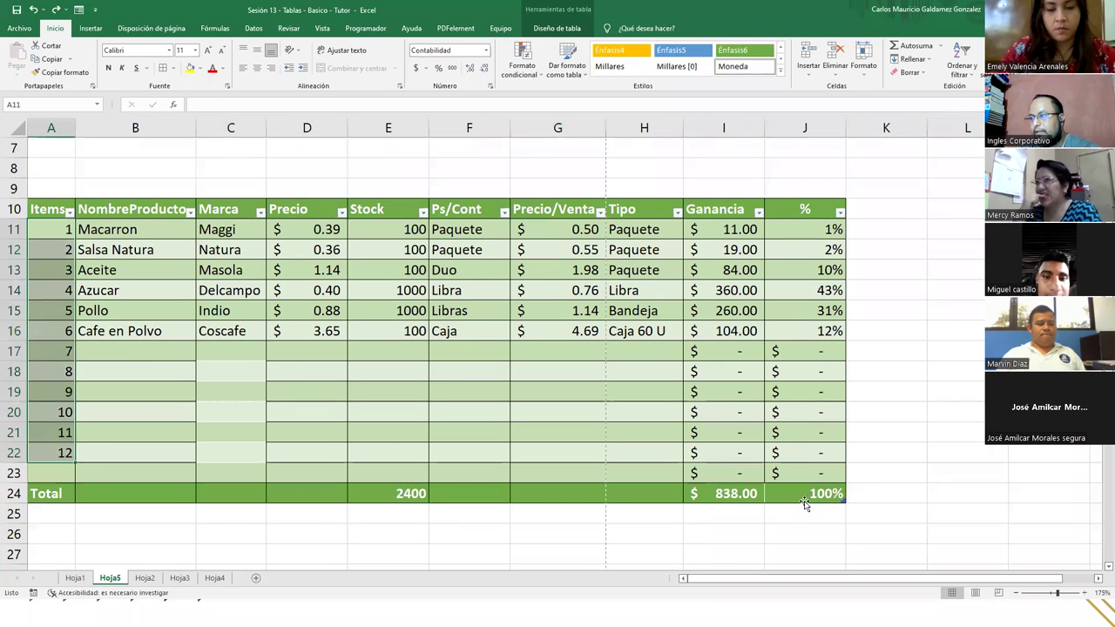
Step: Delete rows 17 to 23 so the table's total row directly follows the Cafe en Polvo row
drag(12, 351, 13, 473)
right_click(13, 473)
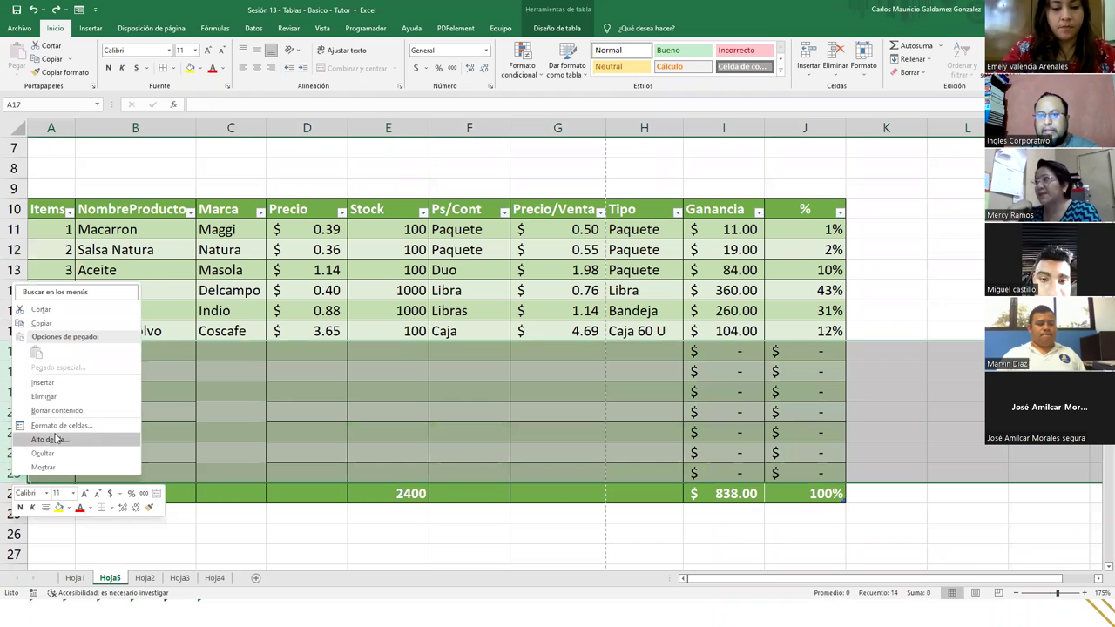
click(56, 397)
click(362, 338)
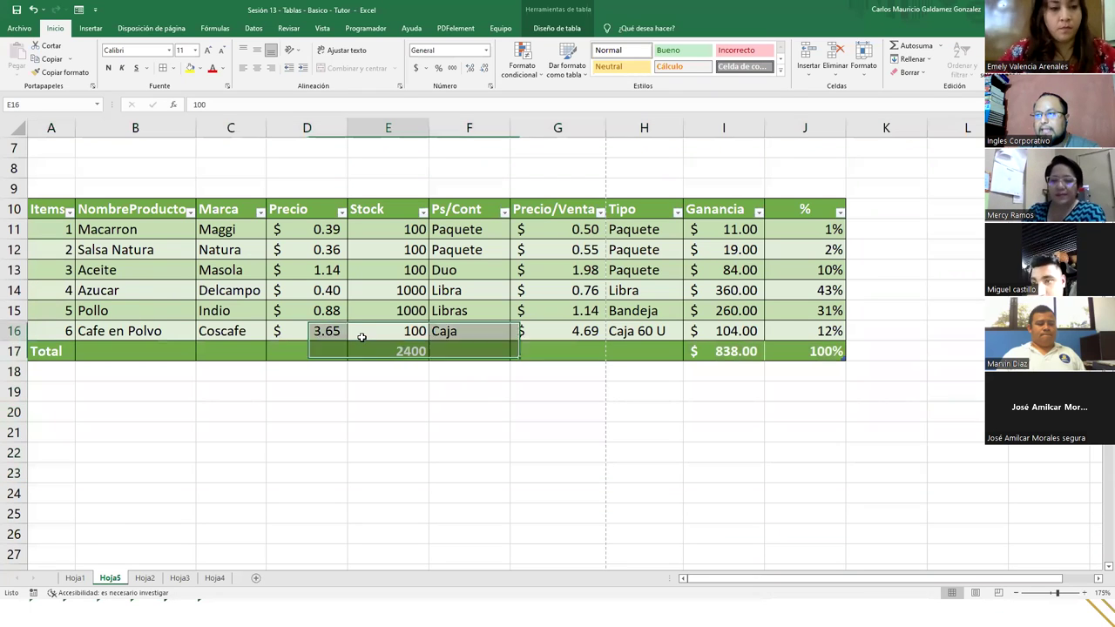
Step: Try the first-column emphasis on the table and the last-column emphasis, switching each one off again
click(557, 28)
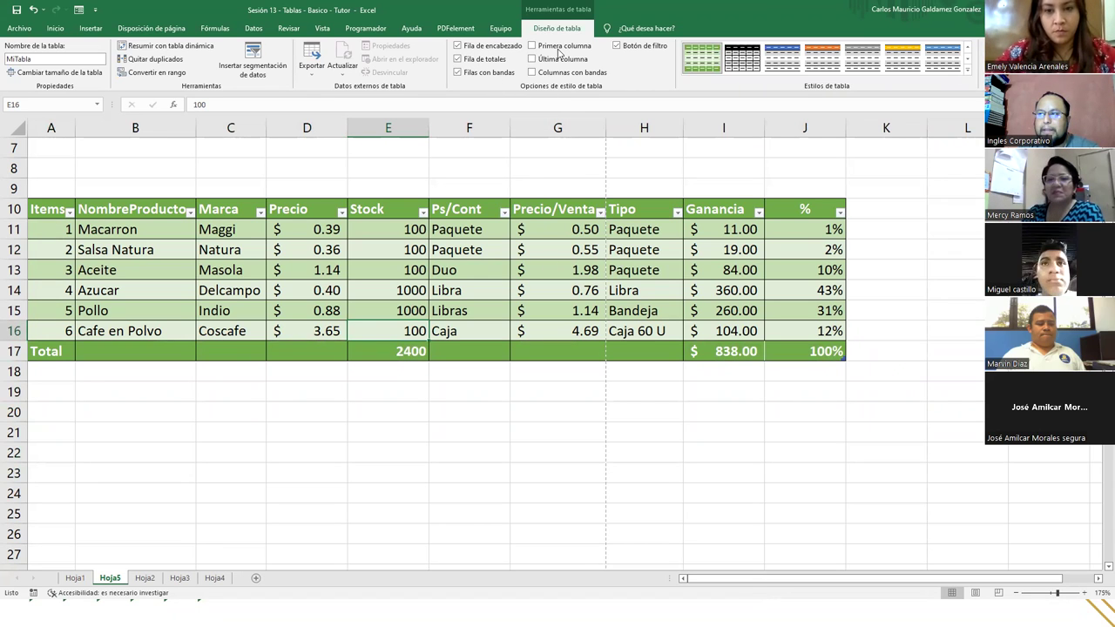
click(552, 48)
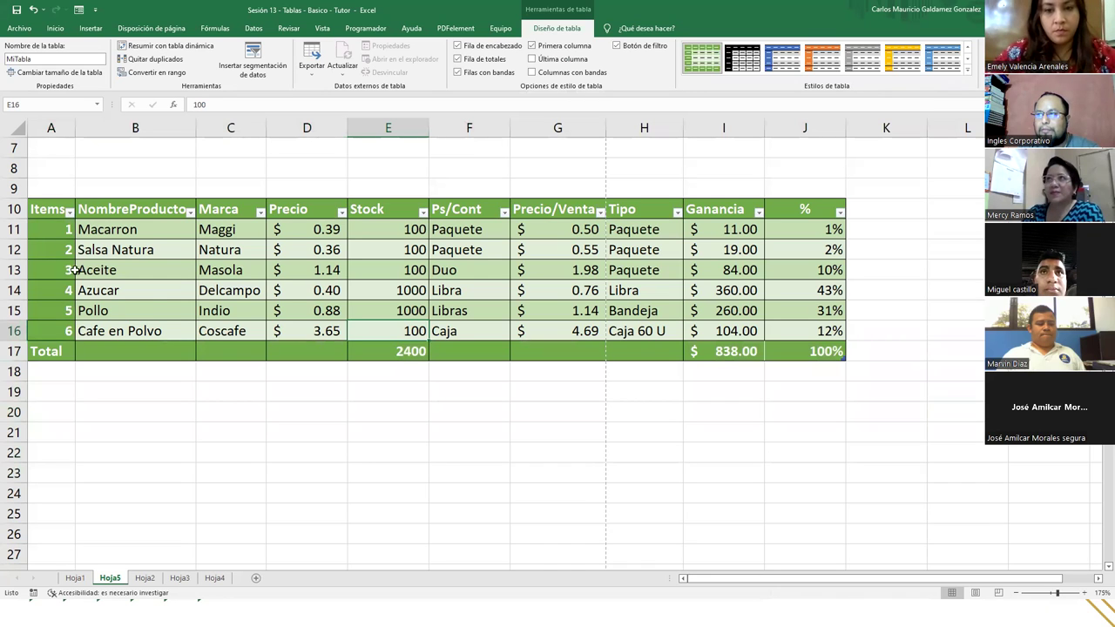
click(550, 50)
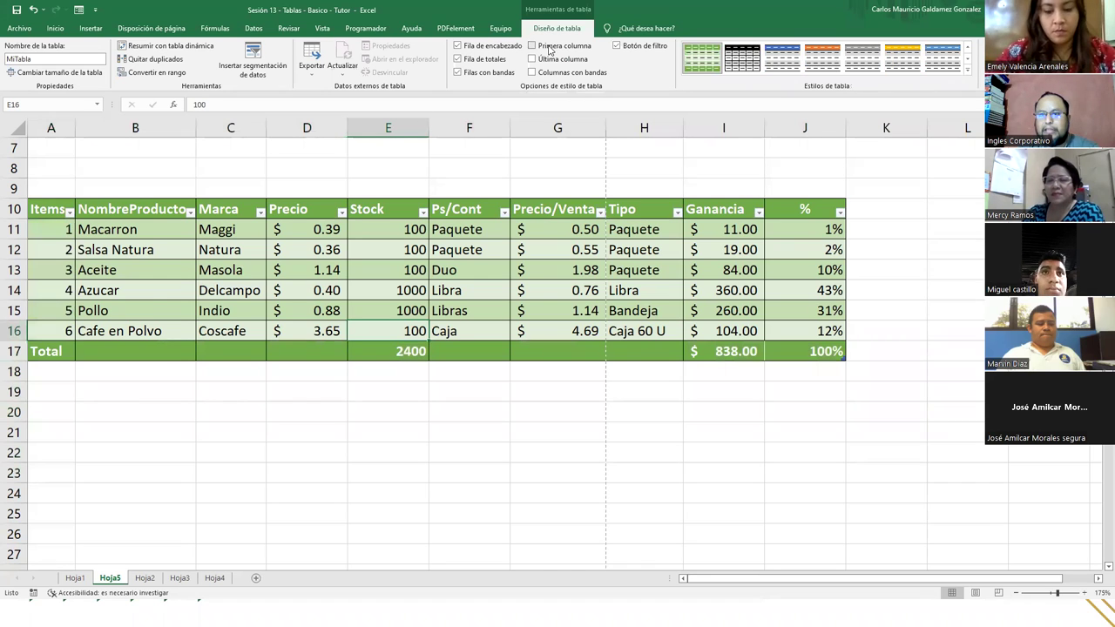
click(562, 60)
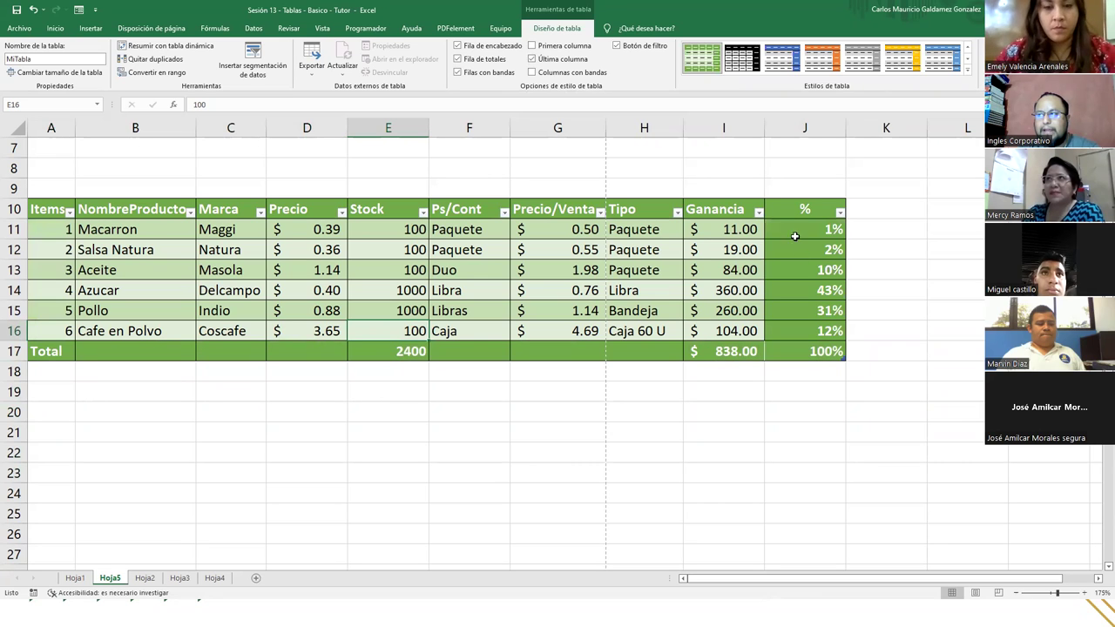
click(588, 61)
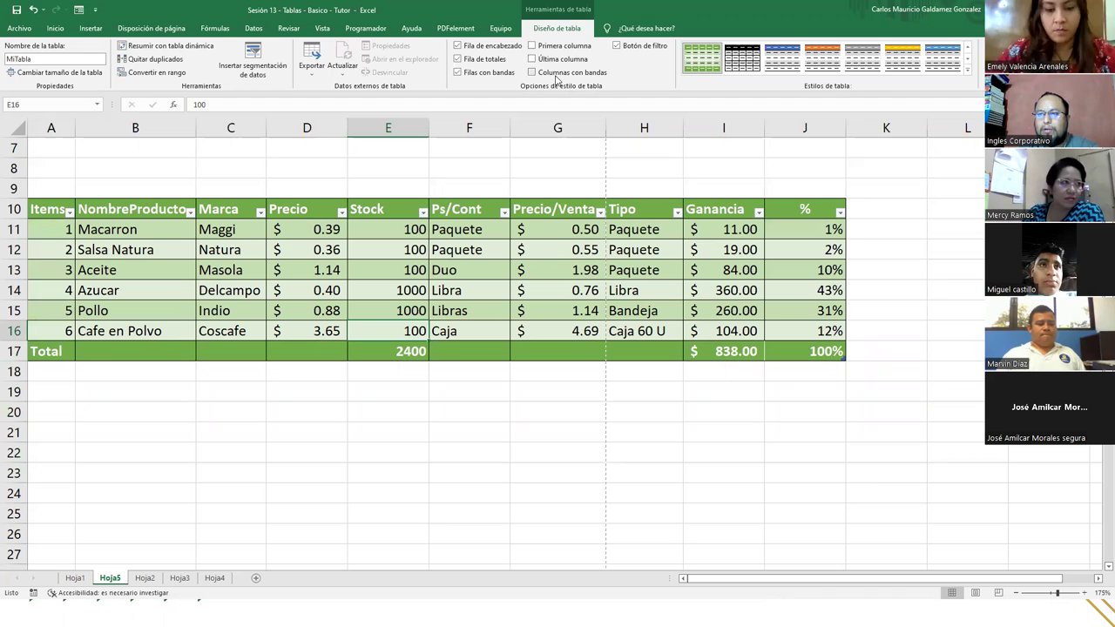
Step: Toggle the table's banded columns on and off, and hide and restore the header filter buttons
click(556, 77)
click(556, 77)
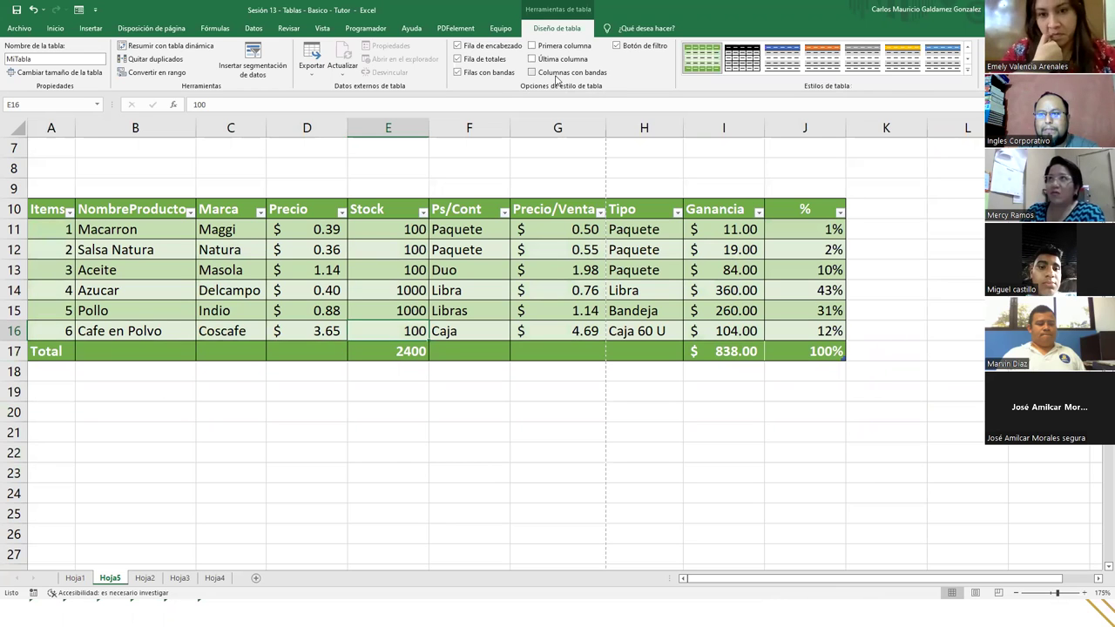
click(617, 47)
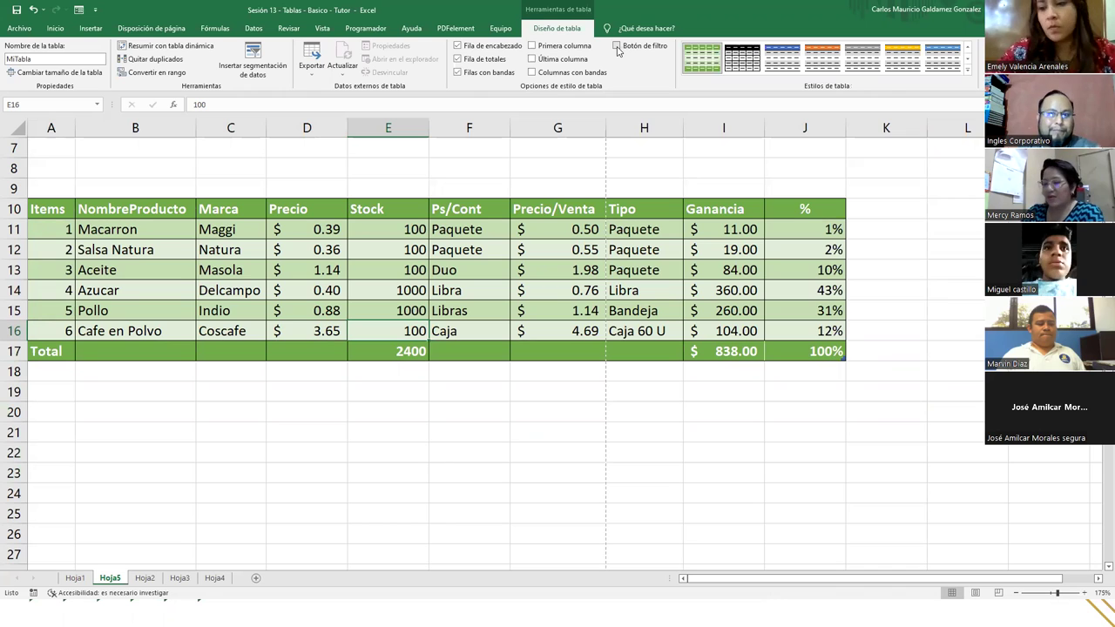
click(617, 47)
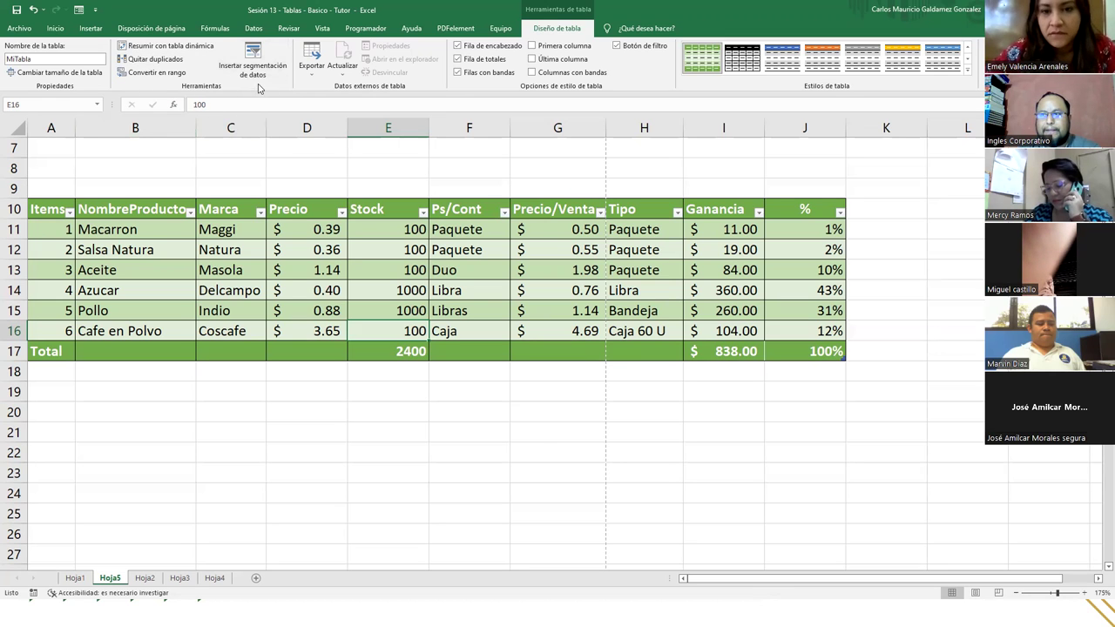
Step: Insert a slicer for the Ganancia field and place it beside the table, over columns K and L
click(291, 270)
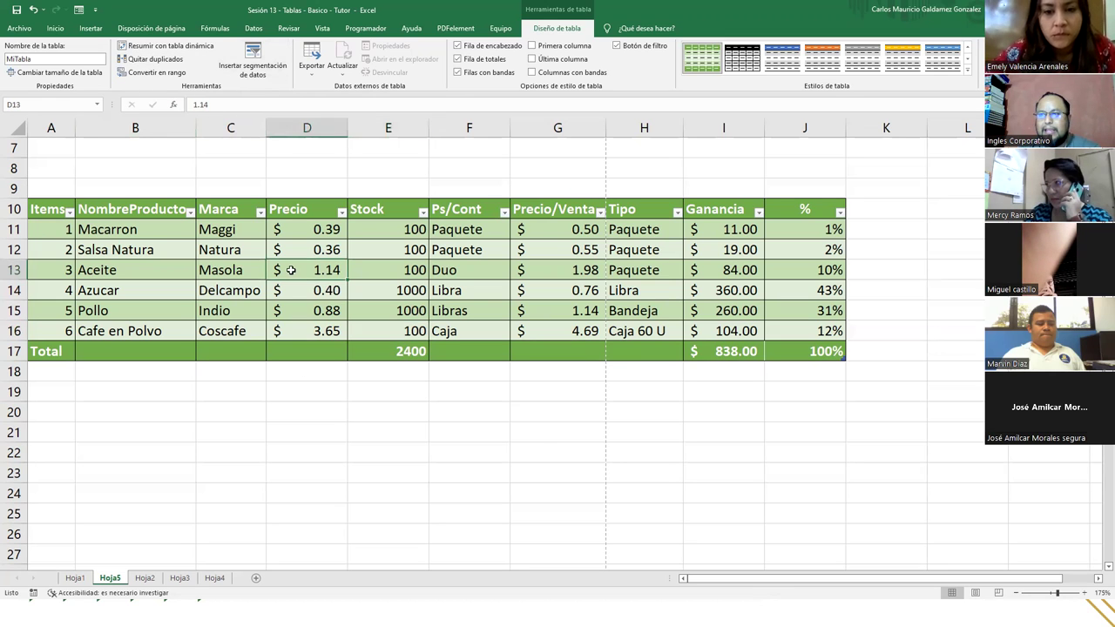
click(255, 68)
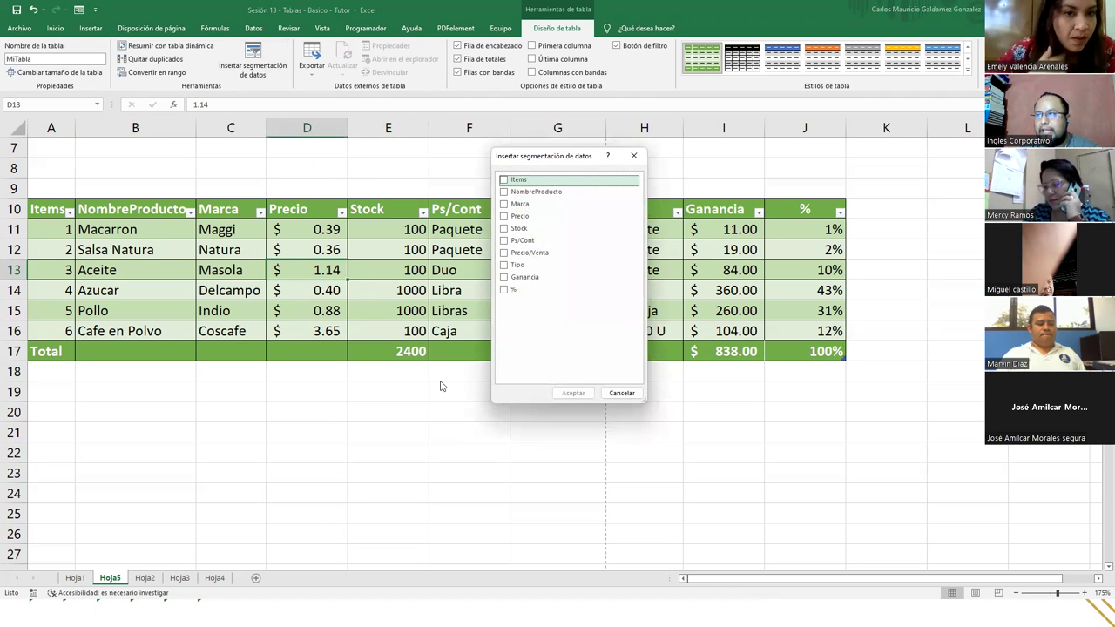
drag(575, 171, 962, 216)
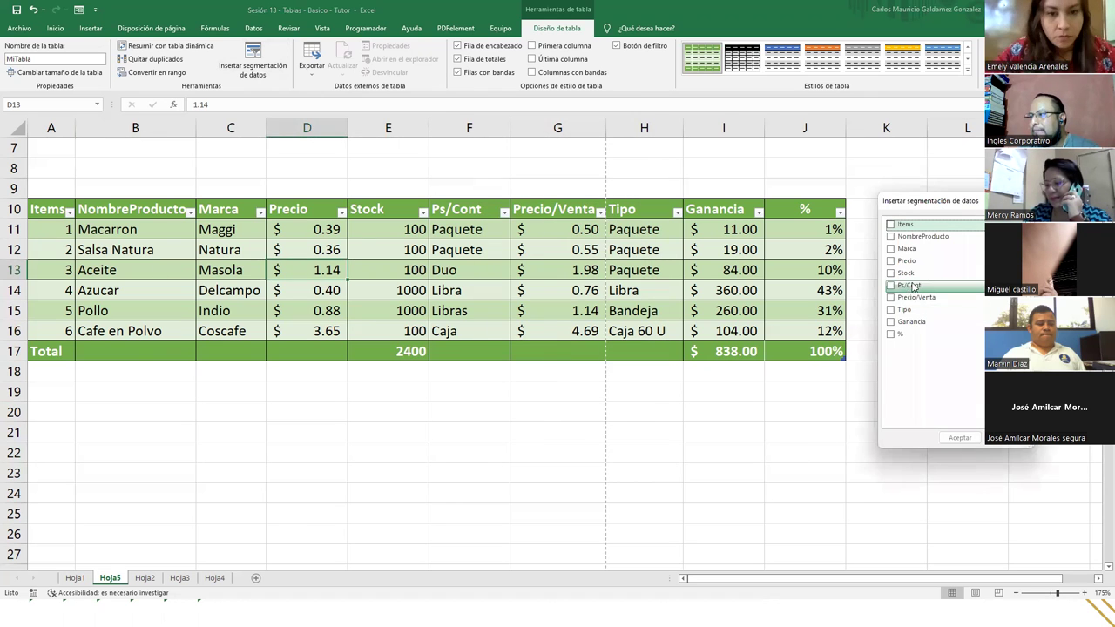
click(890, 321)
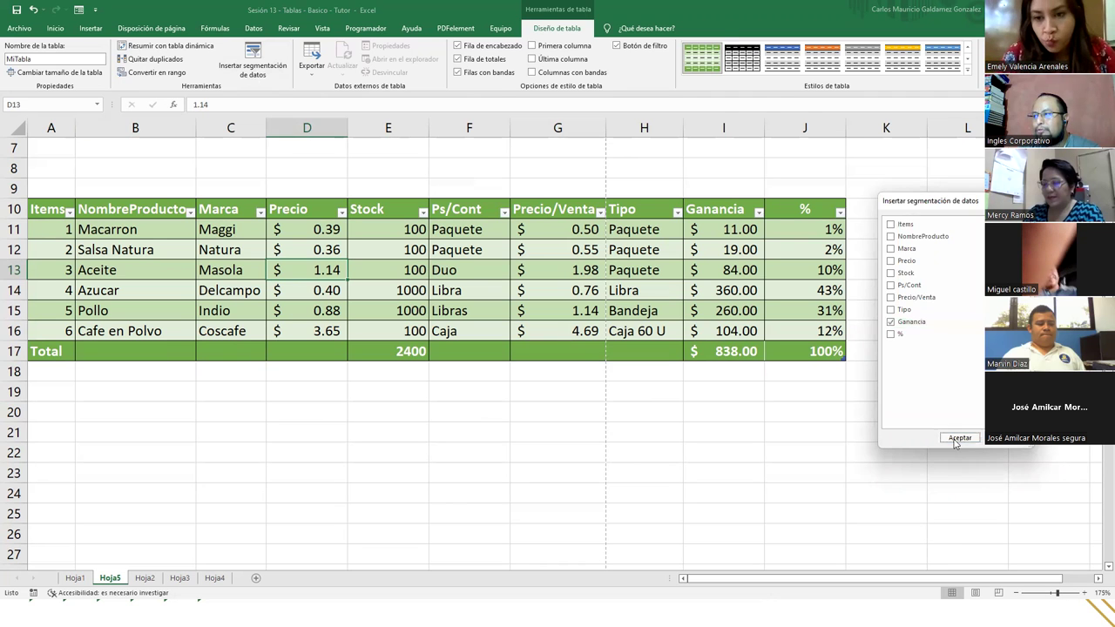
click(958, 439)
drag(546, 243, 934, 218)
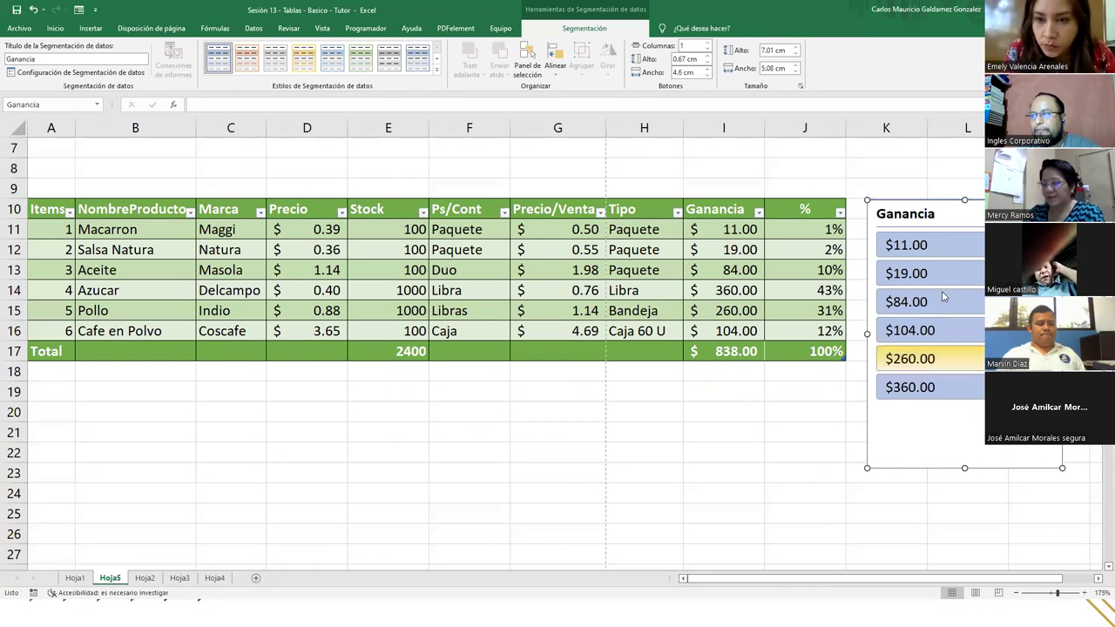
Step: Filter the table with the Ganancia slicer to $360.00, $260.00, $104.00, $19.00 and $11.00, leaving out $84.00
click(921, 392)
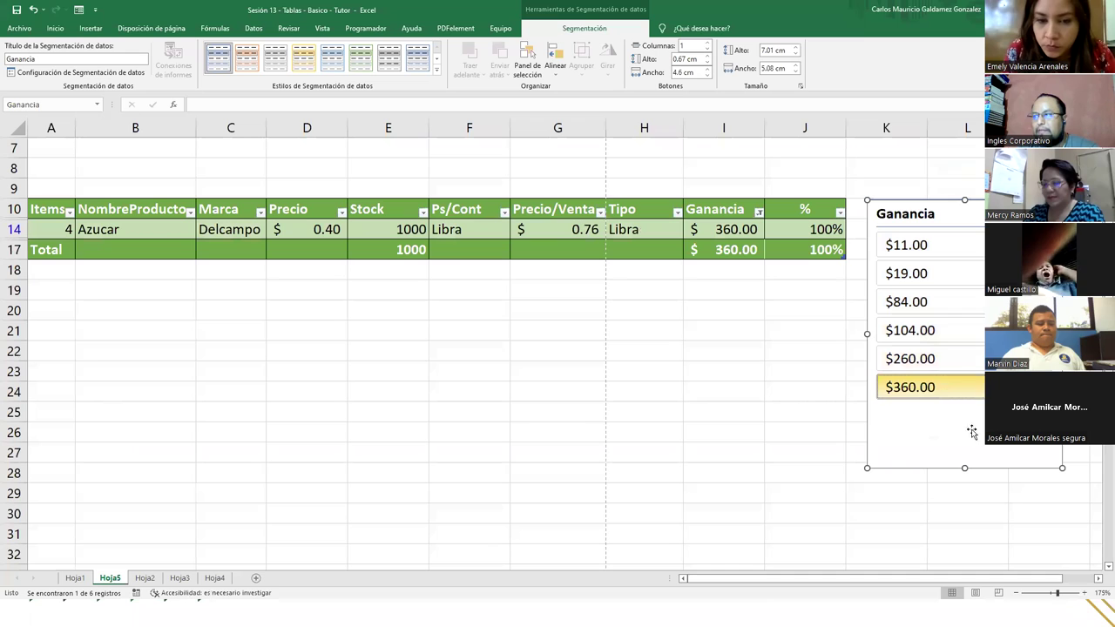
ctrl+click(930, 368)
ctrl+click(941, 338)
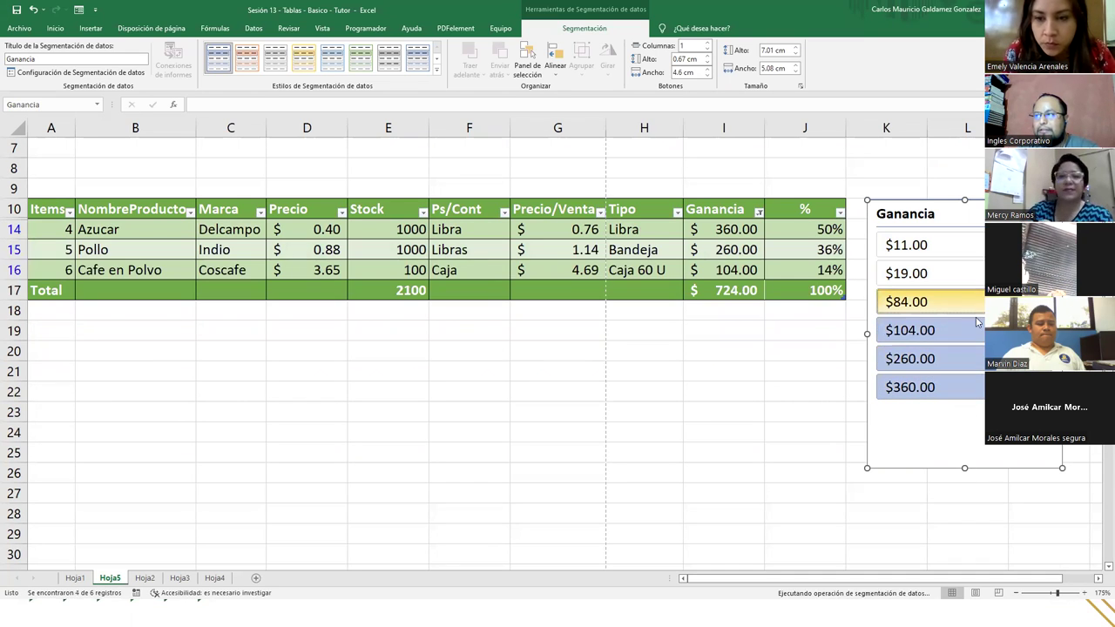
ctrl+click(920, 305)
ctrl+click(924, 277)
ctrl+click(946, 302)
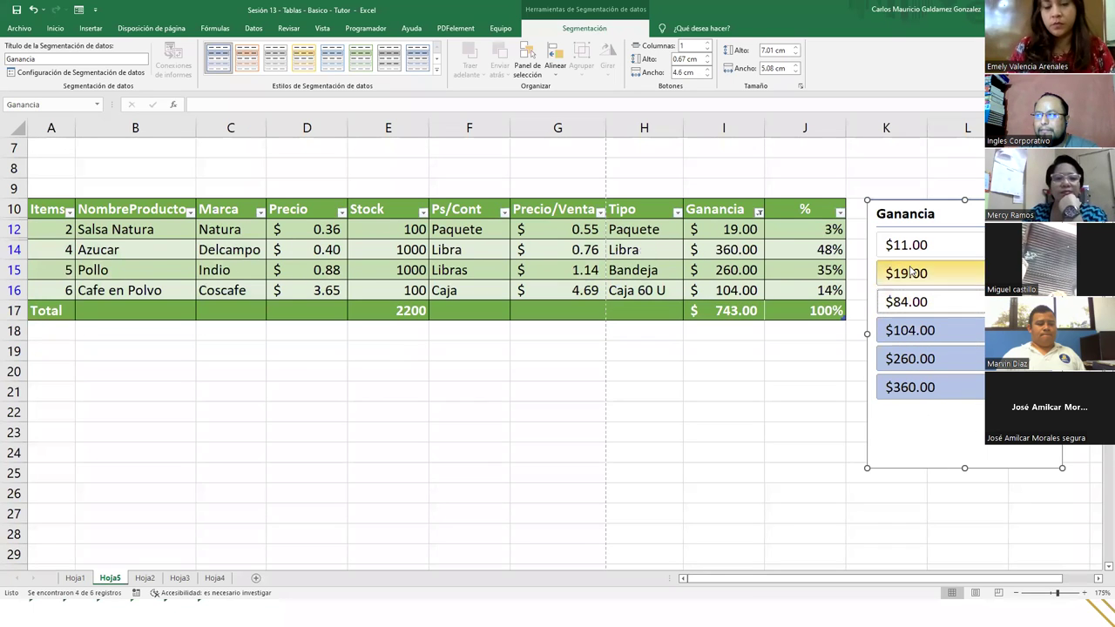
ctrl+click(932, 246)
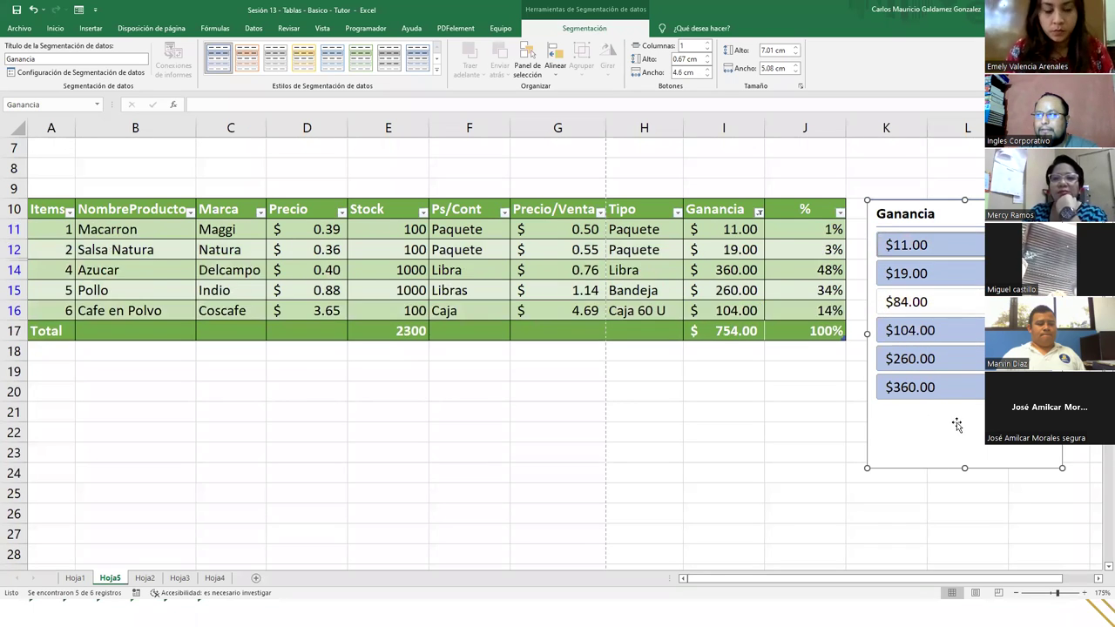
Step: Change the Ganancia slicer selection to $19.00, $84.00 and $260.00, and clear the filter
click(908, 246)
click(908, 301)
click(922, 397)
click(915, 331)
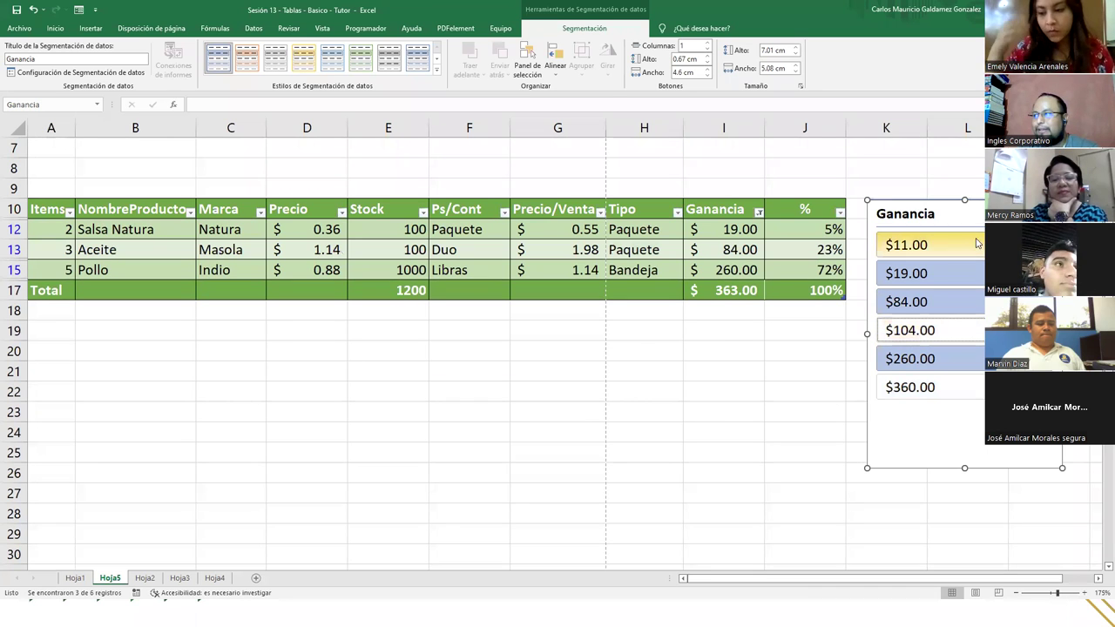
key(alt+c)
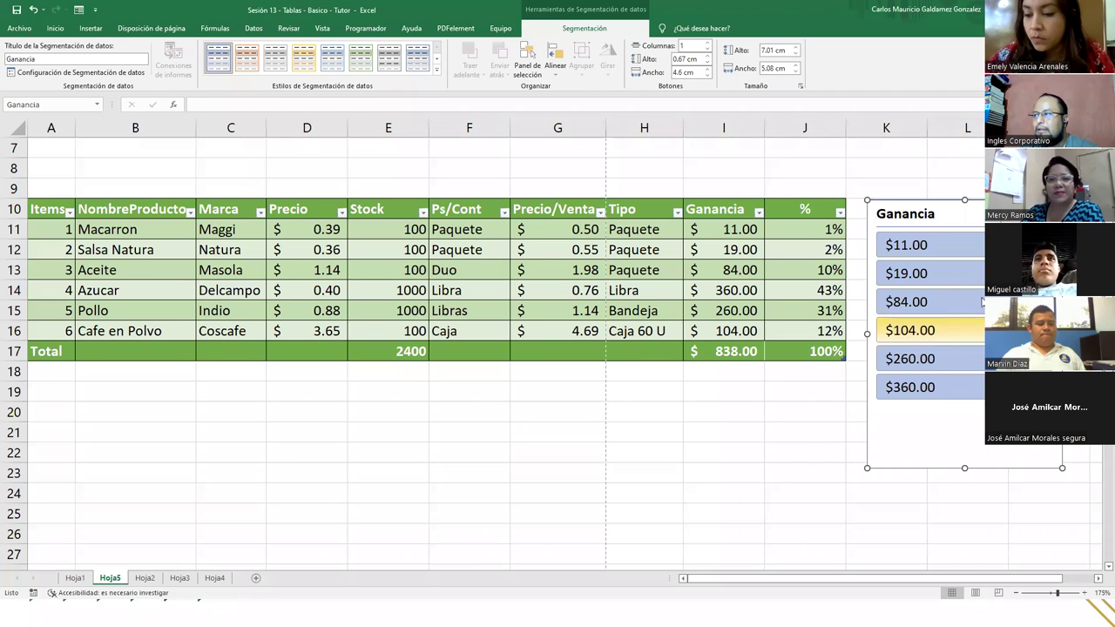
Step: Filter the table by the single Ganancia value $104.00, switch it to $19.00, and clear the filter
click(911, 331)
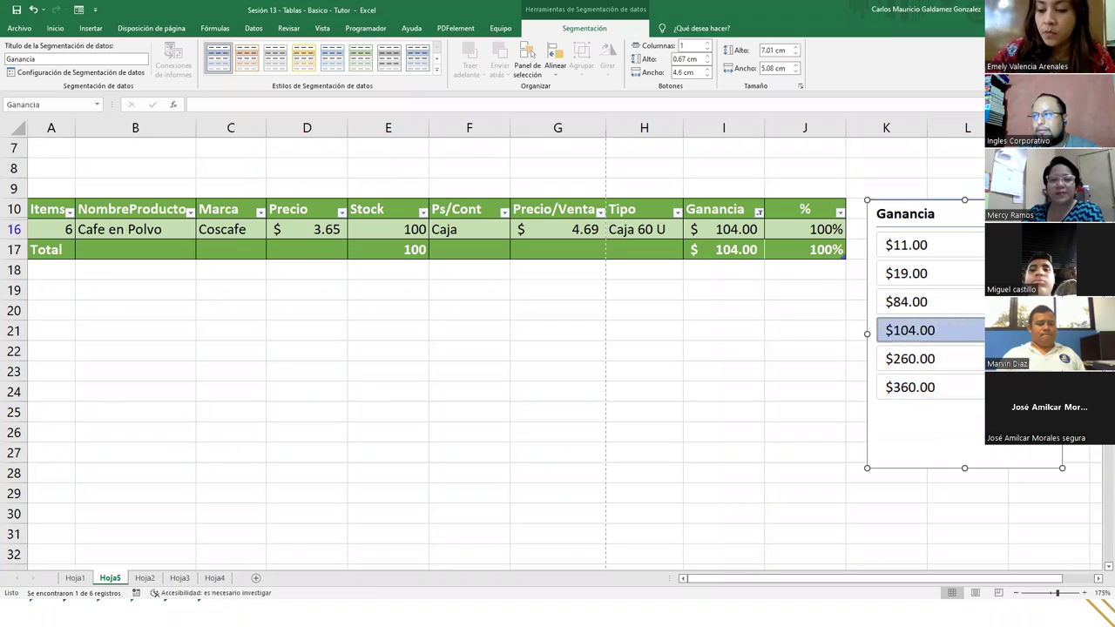
click(915, 275)
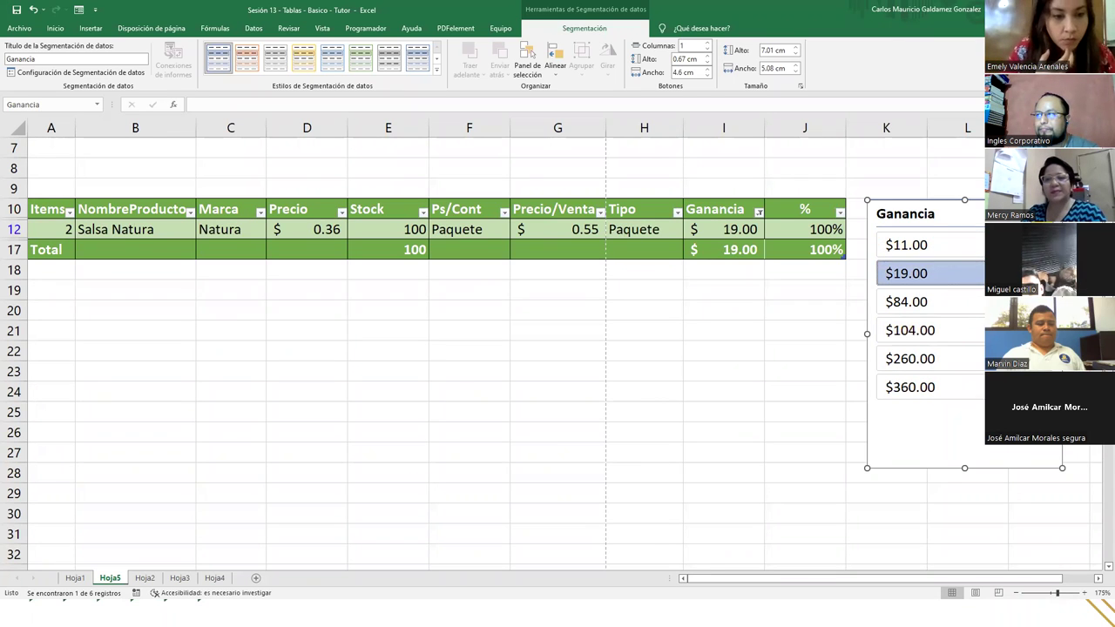
click(1045, 214)
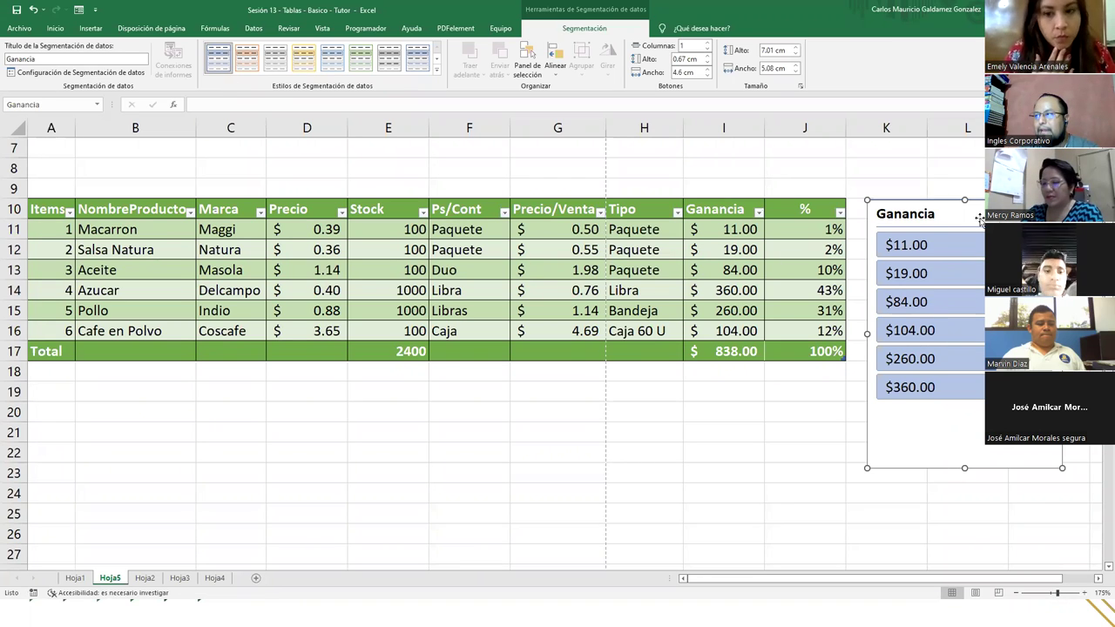
Step: Move the Ganancia slicer below the table, under the Items and NombreProducto columns
drag(907, 210, 423, 383)
drag(352, 418, 126, 385)
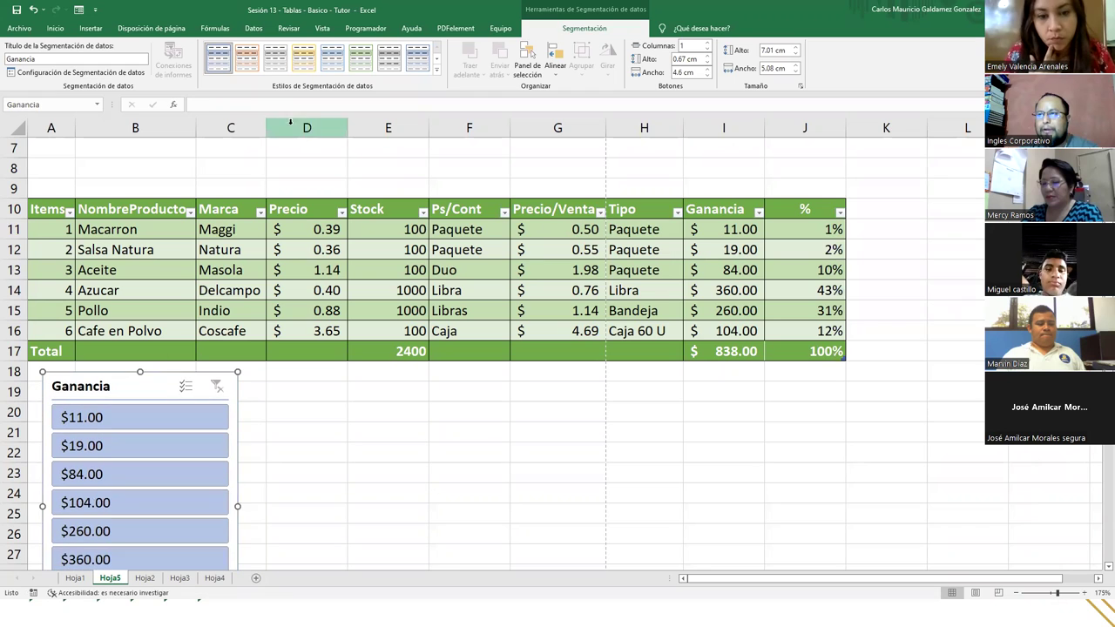
click(501, 28)
Step: Insert a second slicer for the table's Stock field and place it beside the table, over columns K and L
click(398, 291)
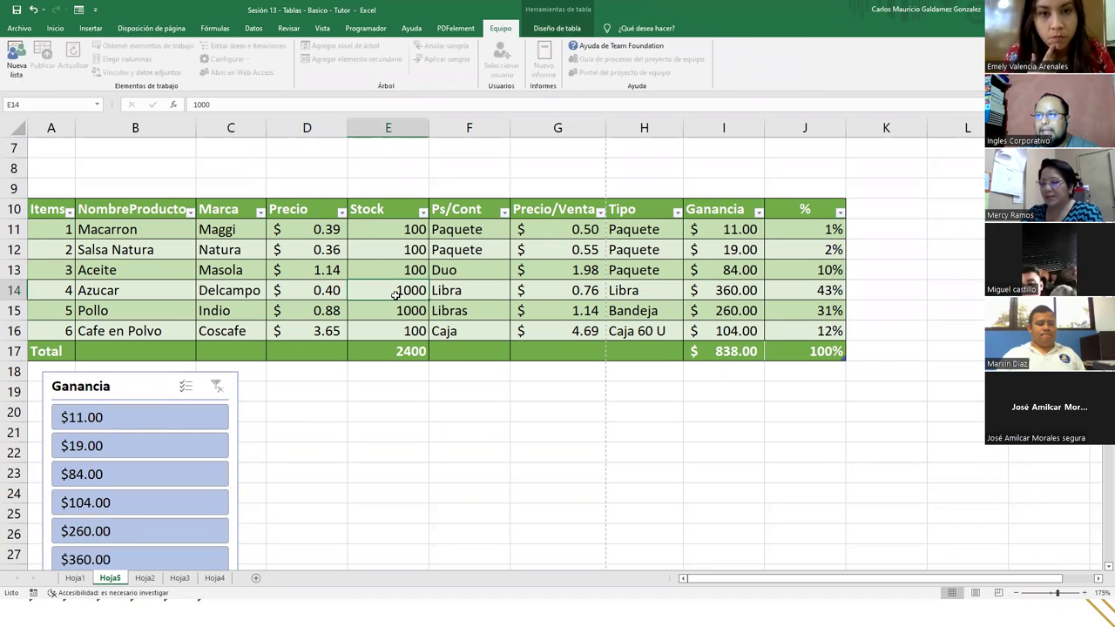
click(557, 28)
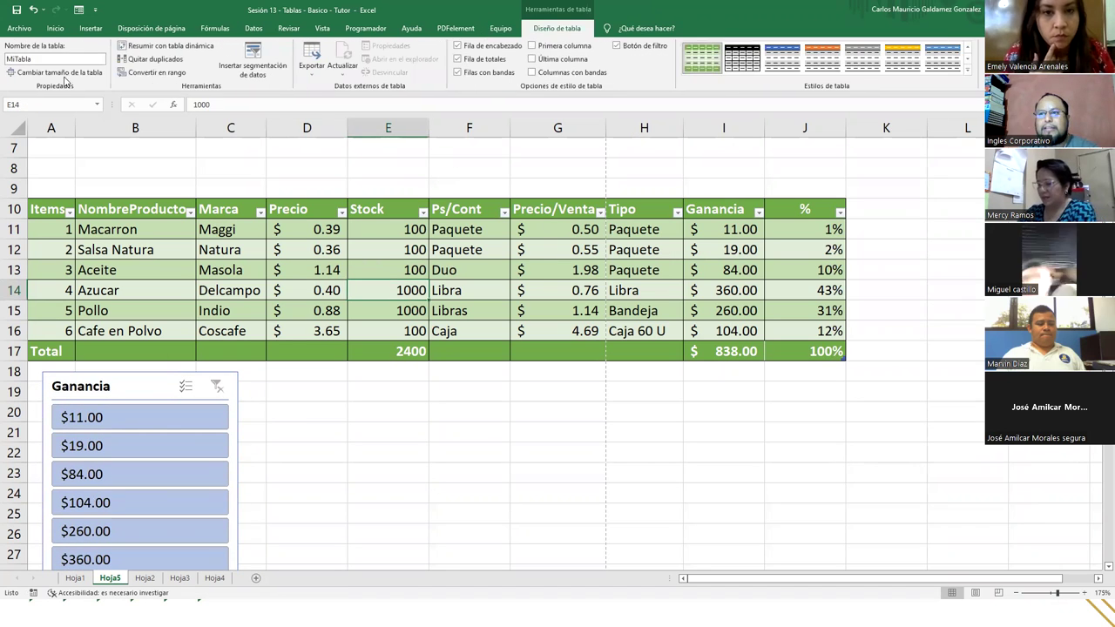
click(244, 70)
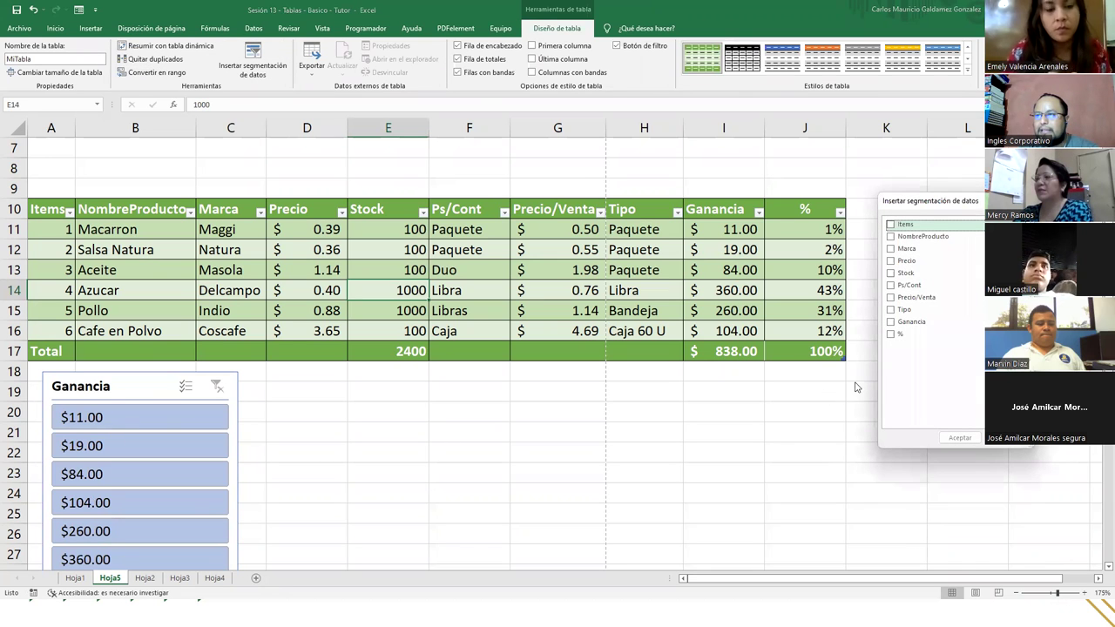
click(891, 272)
click(958, 438)
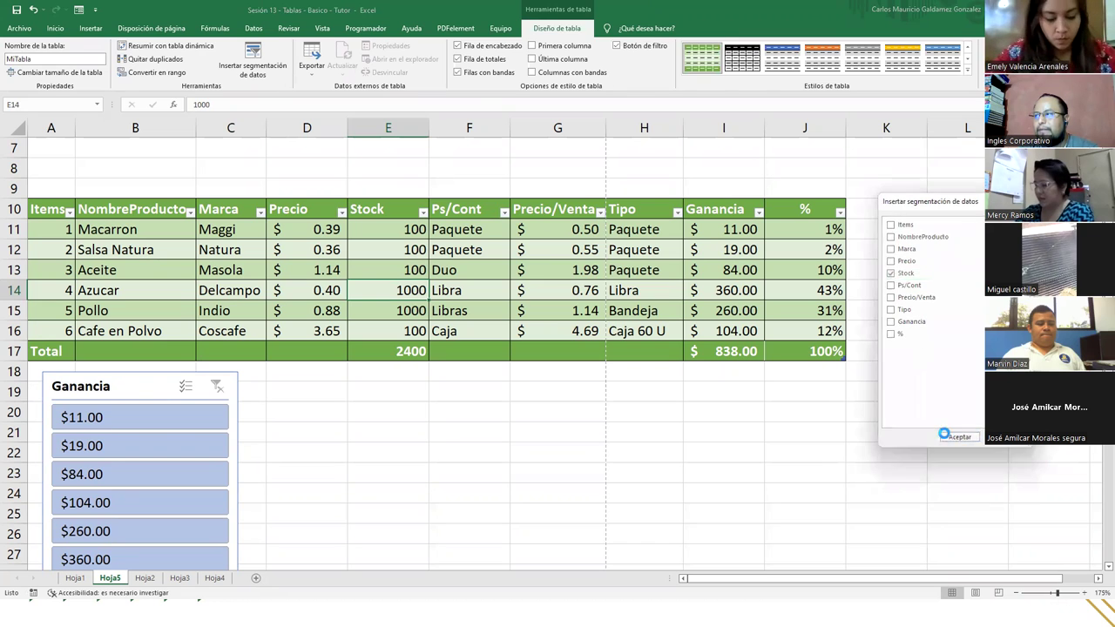
drag(554, 235, 961, 237)
Step: Filter the table by Stock 100, switch it to 1000, and move the Stock slicer beside the Ganancia slicer
click(924, 270)
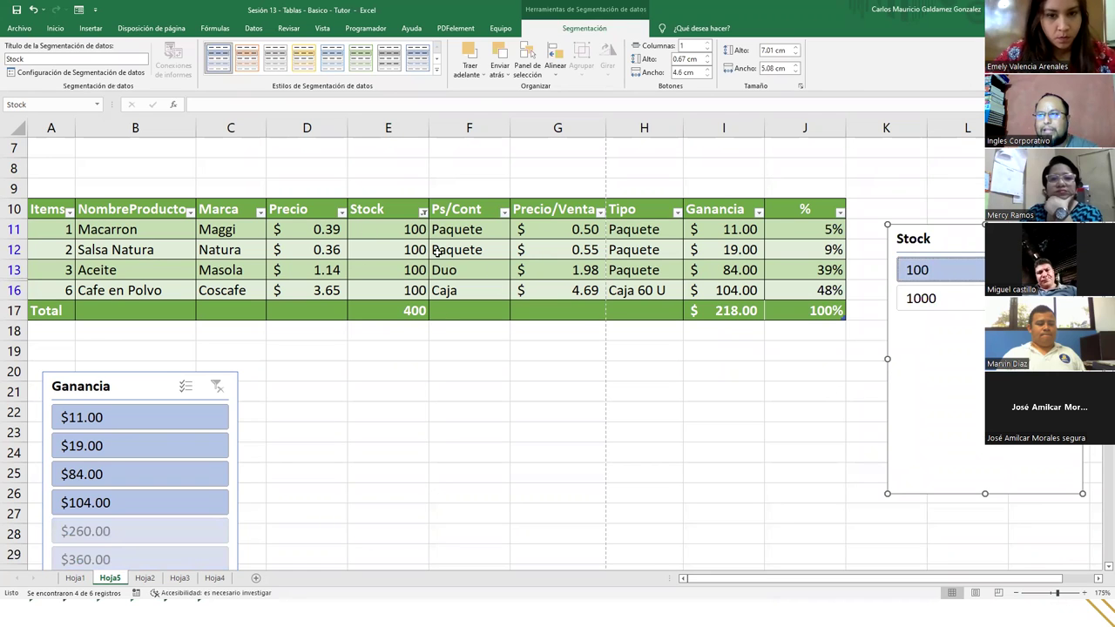
click(924, 299)
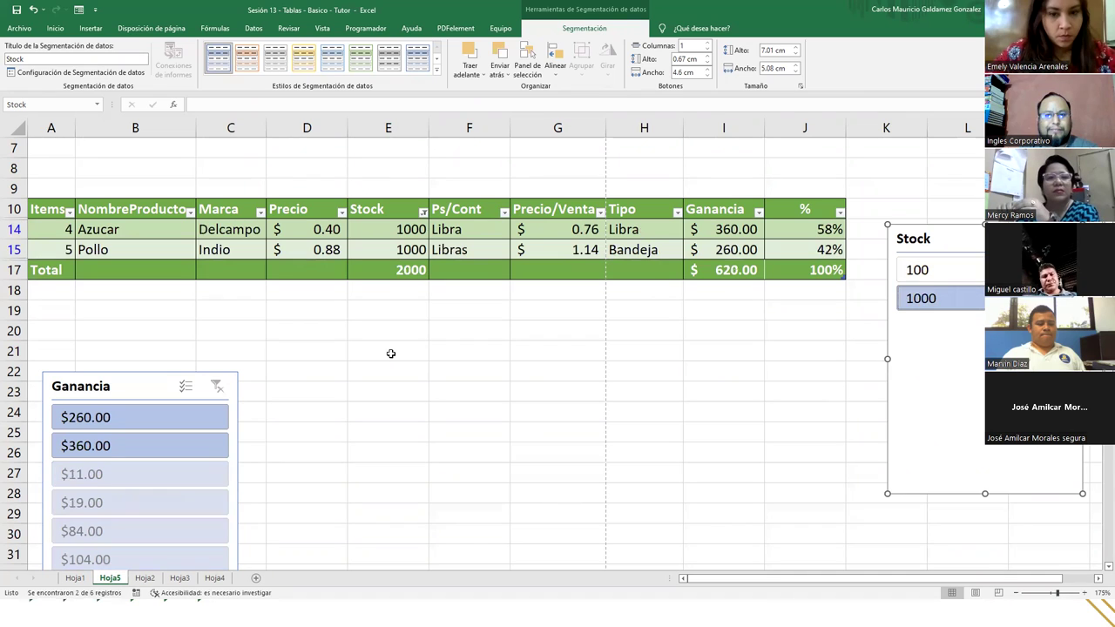
drag(966, 239, 325, 387)
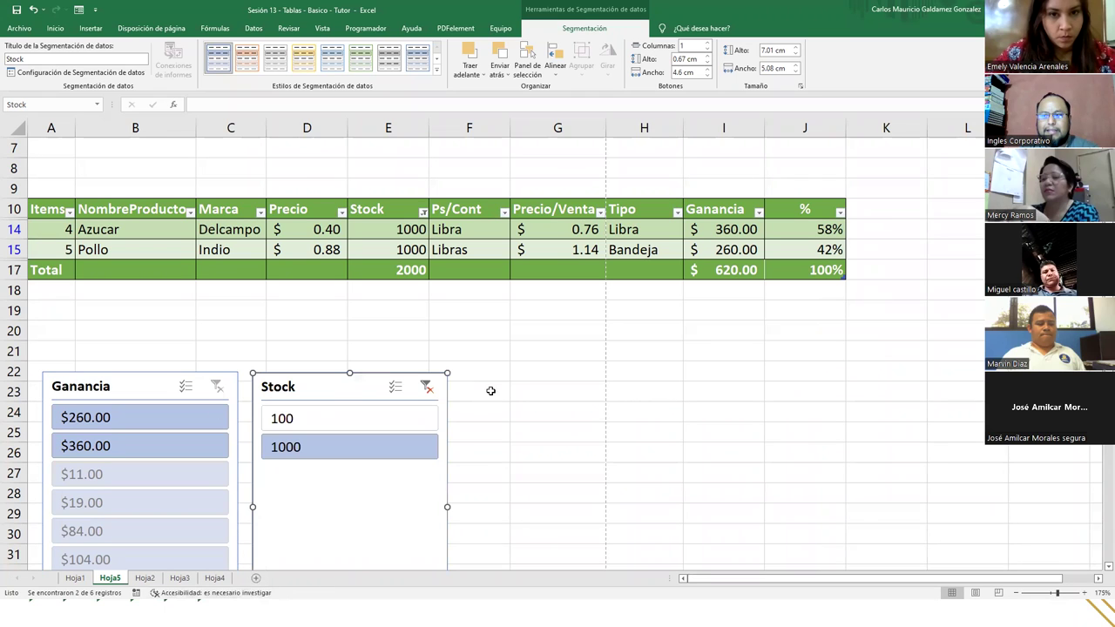
Step: Clear the Stock slicer's filter and display the table design options for the product table
click(426, 387)
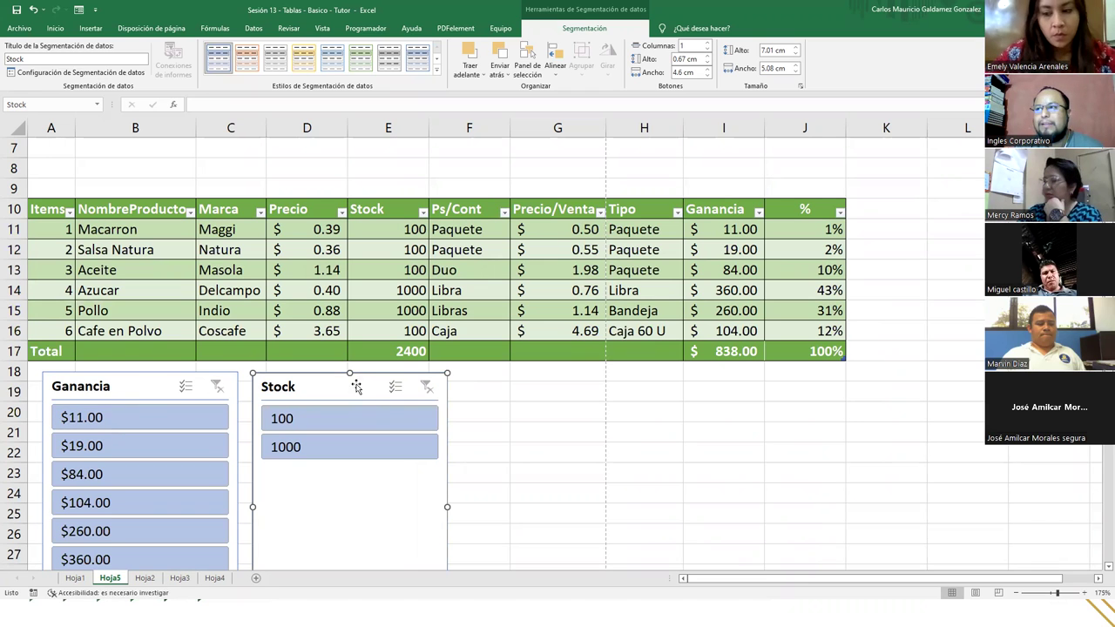
click(393, 304)
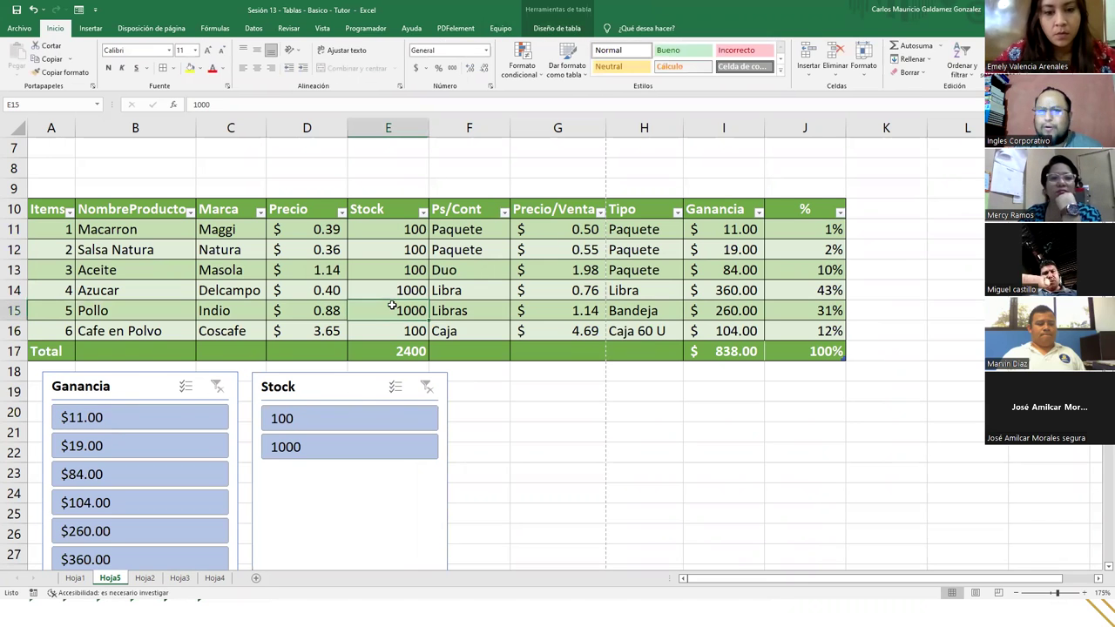
click(550, 27)
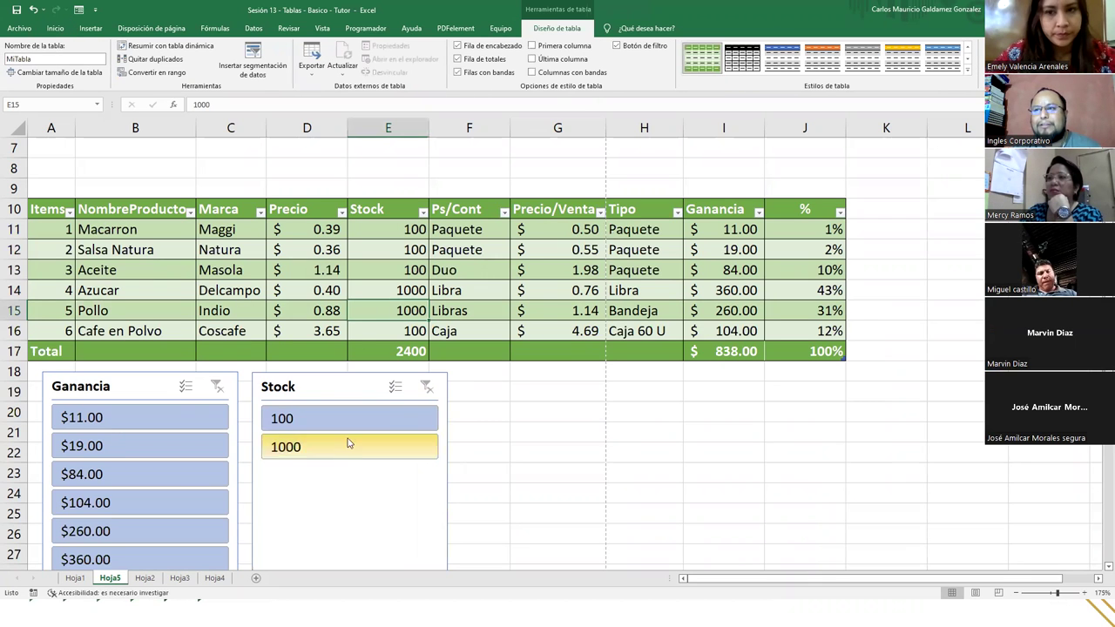
Step: Remove the Stock and Ganancia slicers from Hoja5
click(323, 387)
right_click(324, 387)
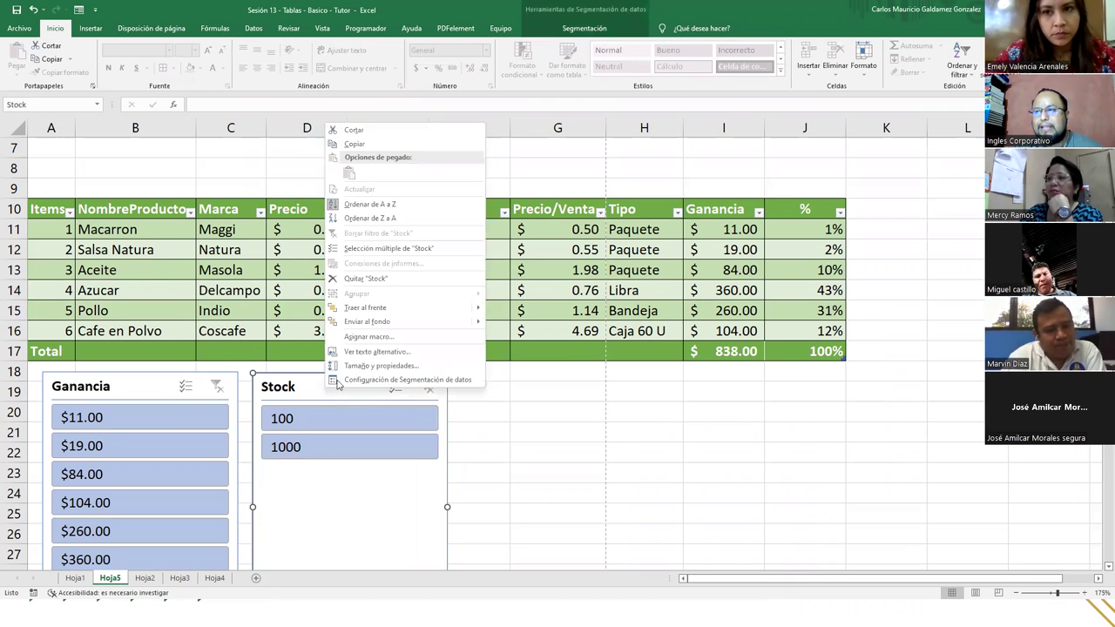
click(366, 278)
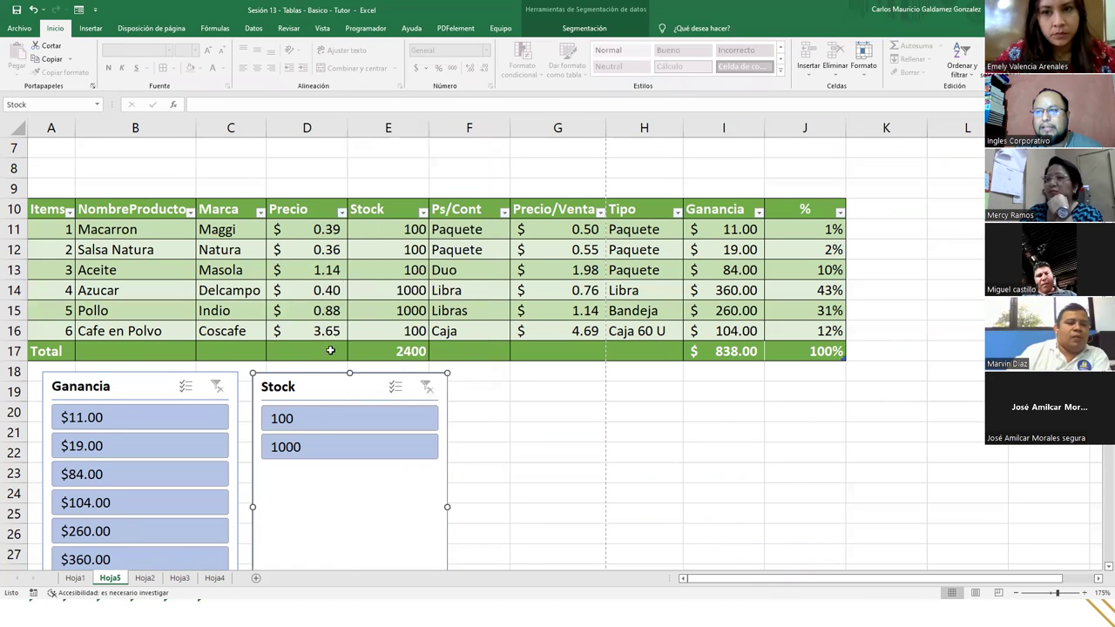
right_click(150, 386)
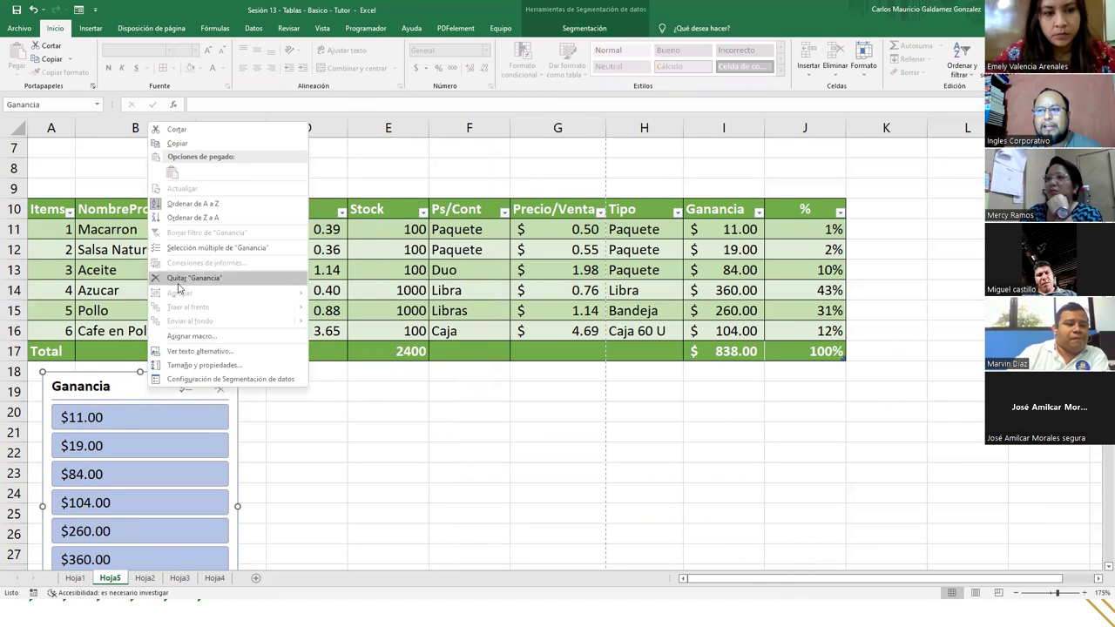
click(180, 279)
click(448, 287)
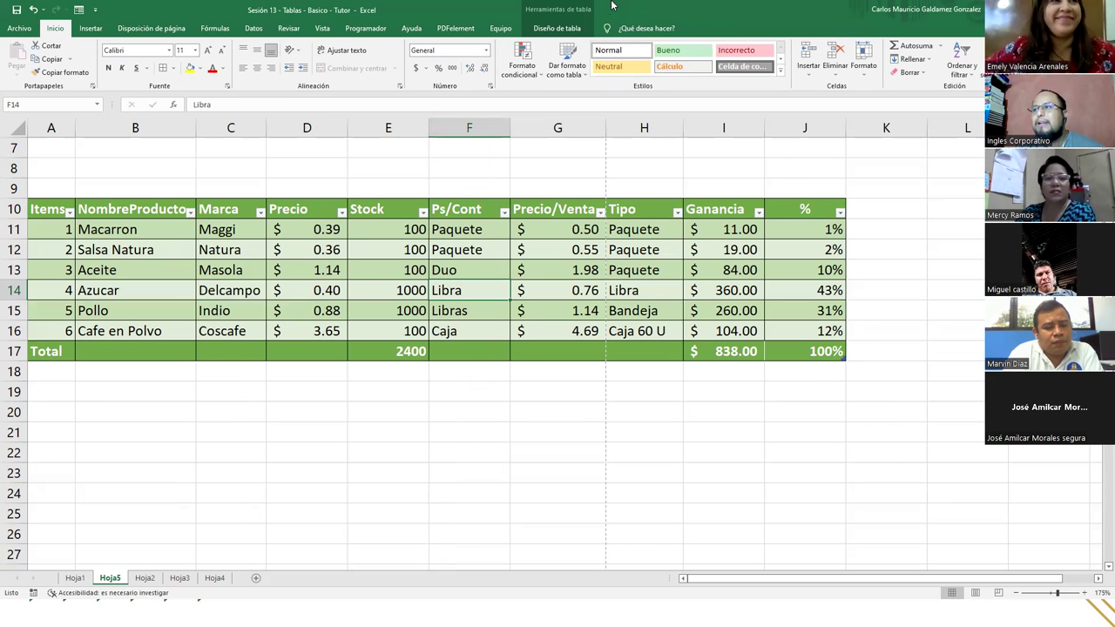
Step: Convert the product table in A10:J17 to a normal range
click(565, 28)
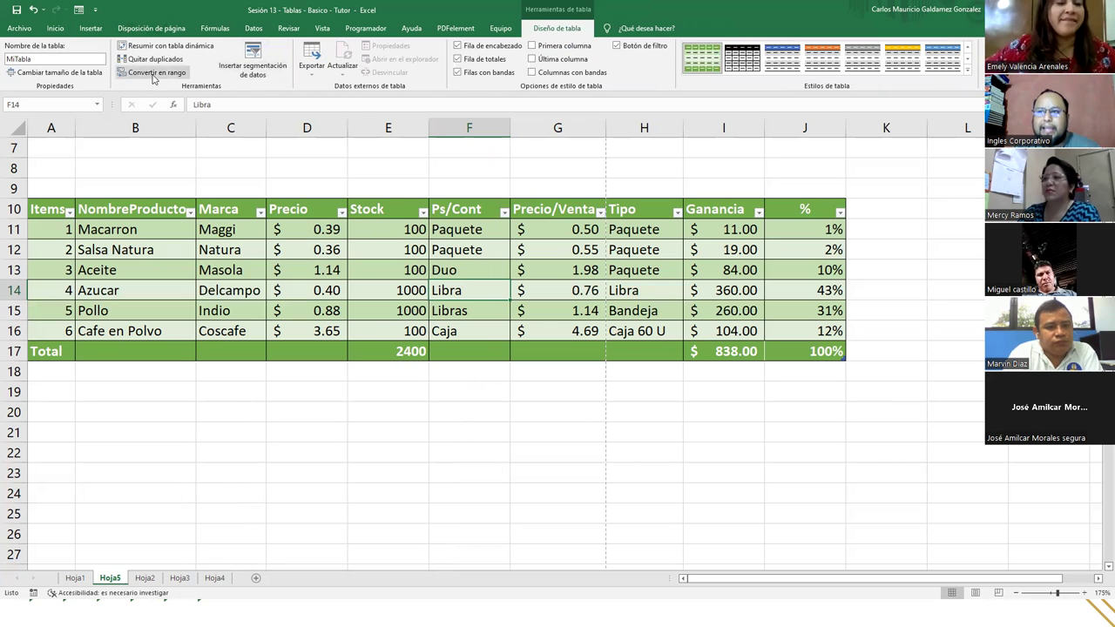
click(52, 210)
drag(52, 210, 852, 367)
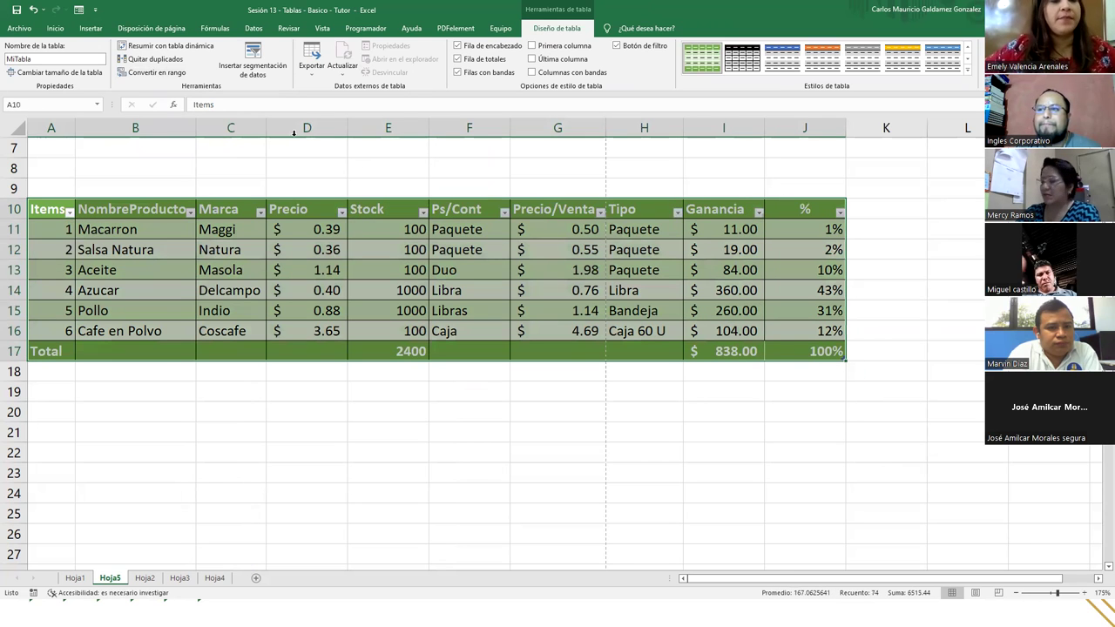
click(158, 73)
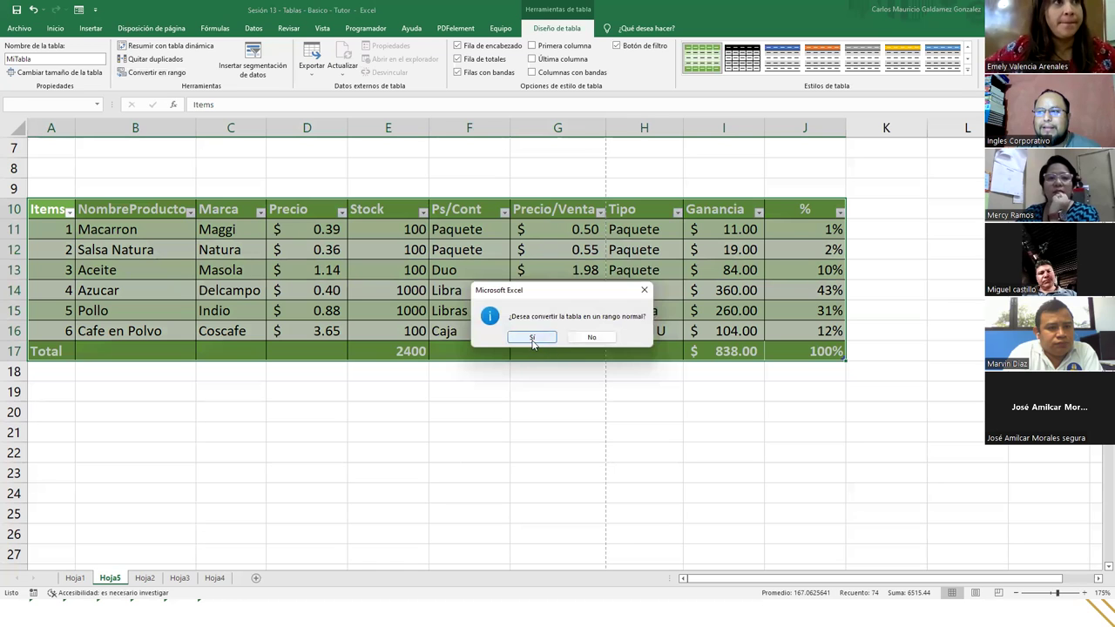
click(532, 338)
click(498, 456)
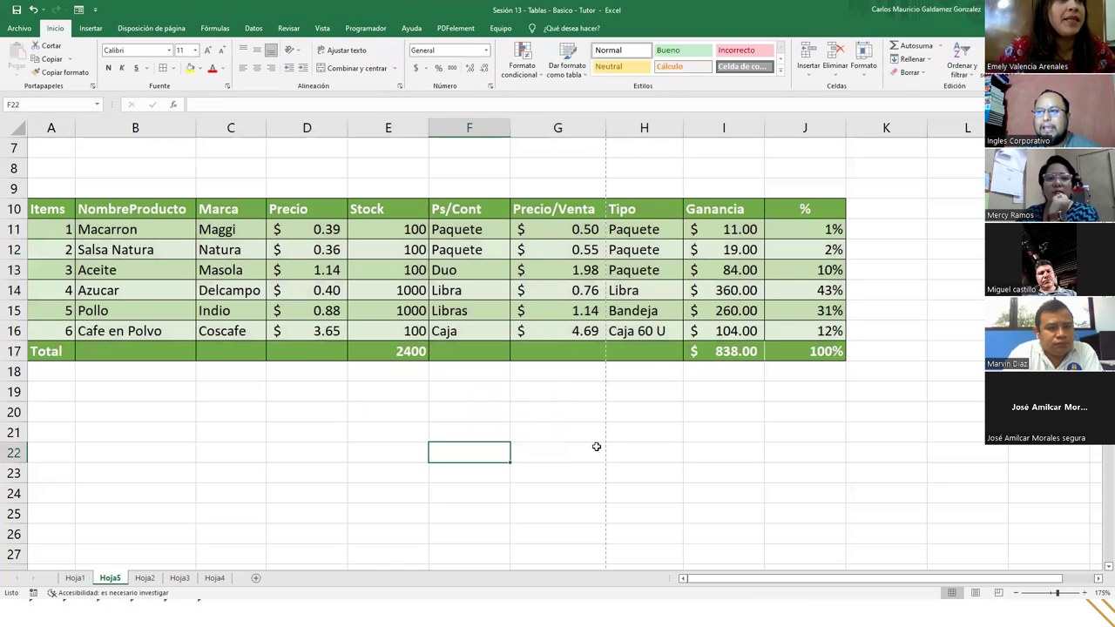
Step: Examine the converted range's cells, checking the formulas in the Ganancia and % columns and in the total row
click(398, 290)
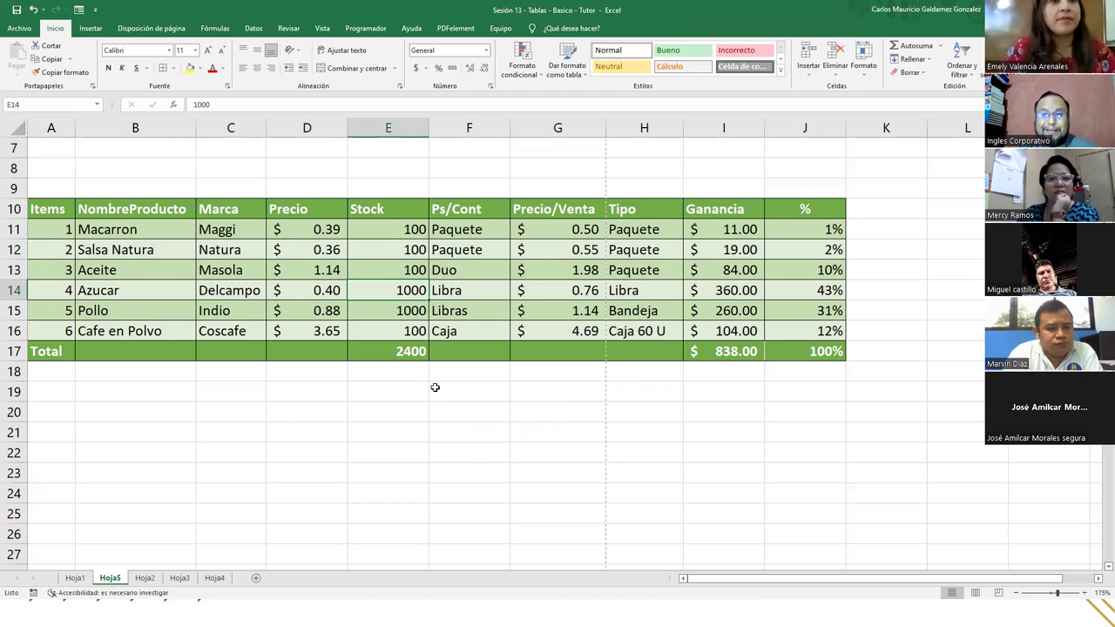
click(816, 351)
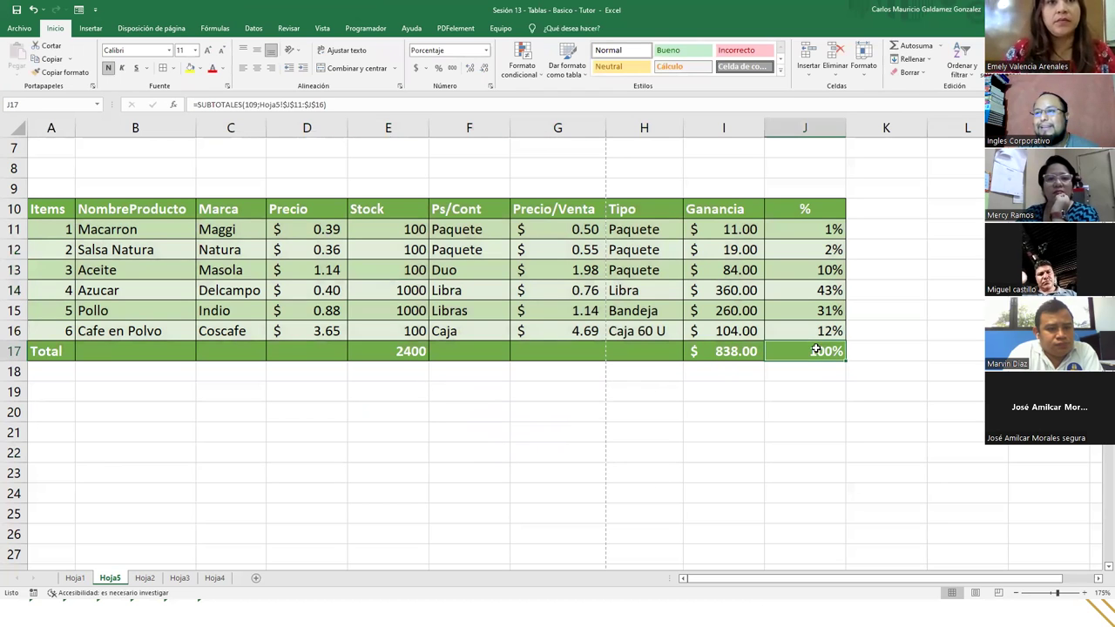
click(743, 360)
click(725, 331)
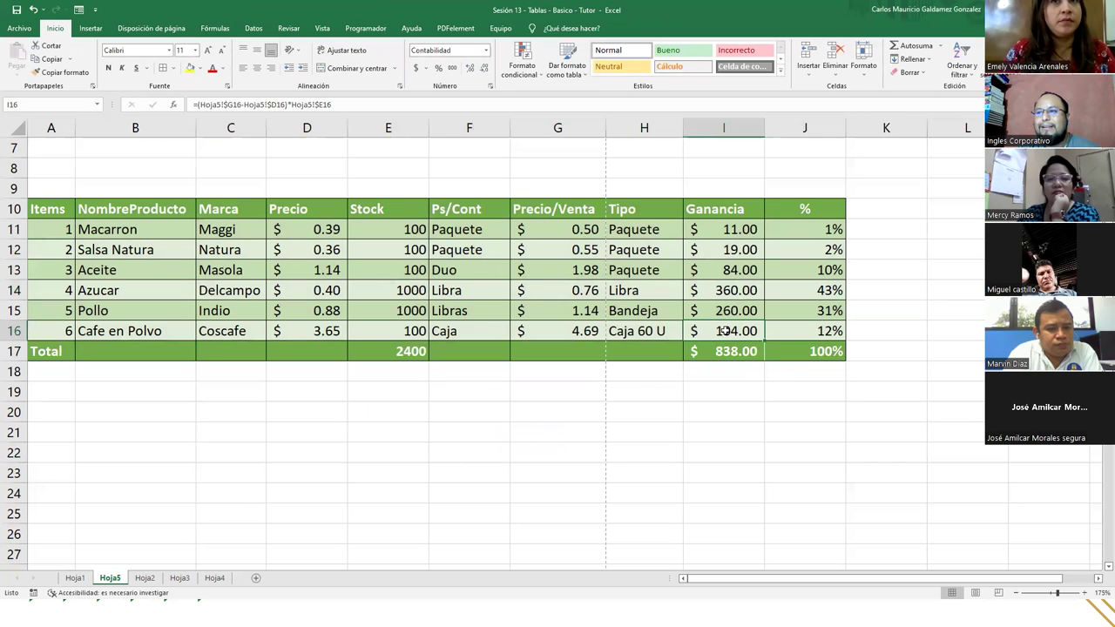
click(718, 307)
click(724, 295)
click(722, 272)
click(720, 252)
click(819, 233)
click(822, 253)
click(824, 271)
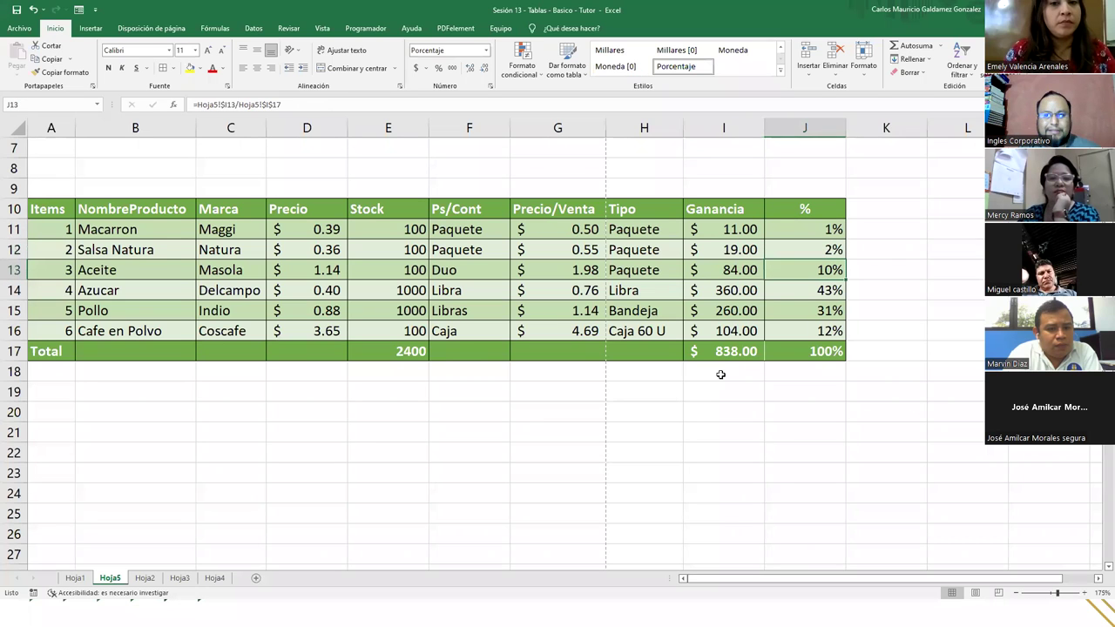
Step: Turn the range A10:J17 into a table with headers and check its Ganancia and % formulas
drag(63, 214, 783, 349)
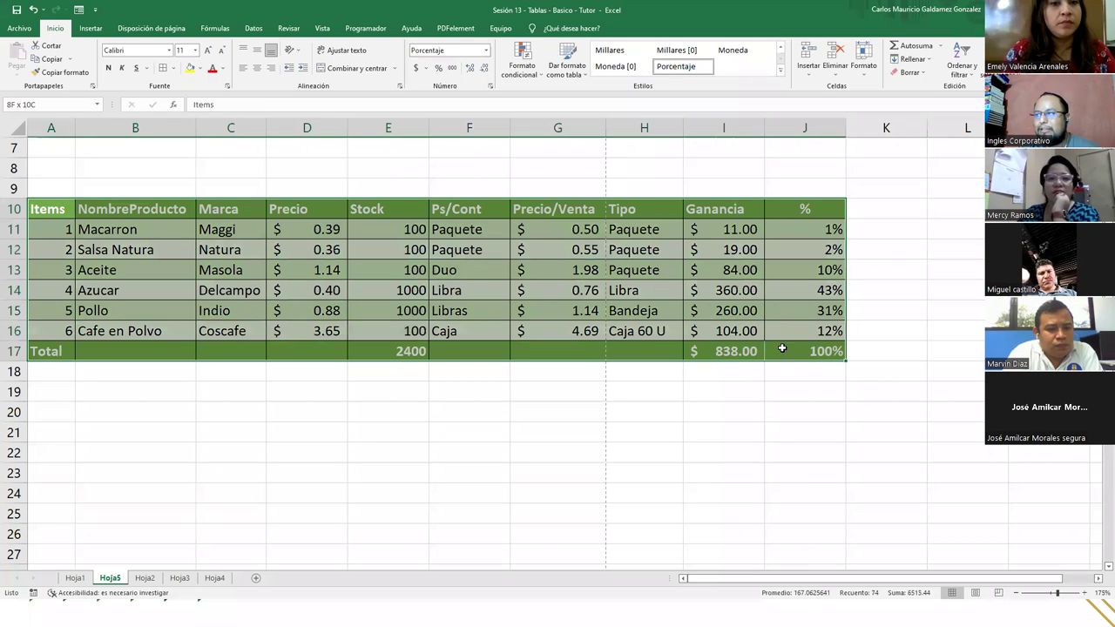
click(91, 27)
click(109, 59)
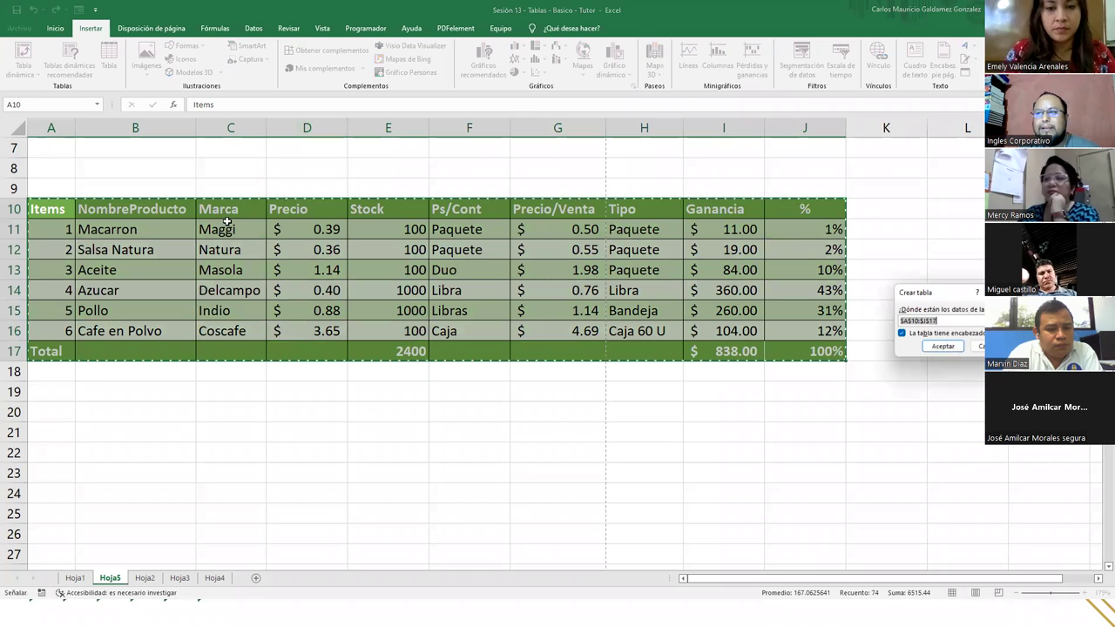
click(943, 346)
click(468, 310)
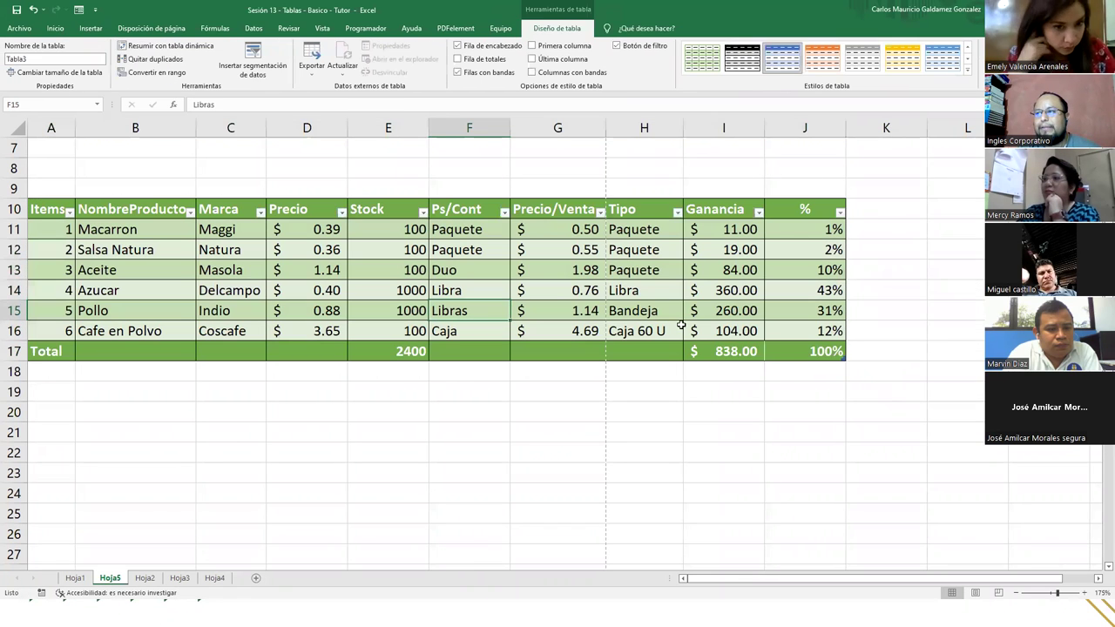
click(806, 331)
click(726, 330)
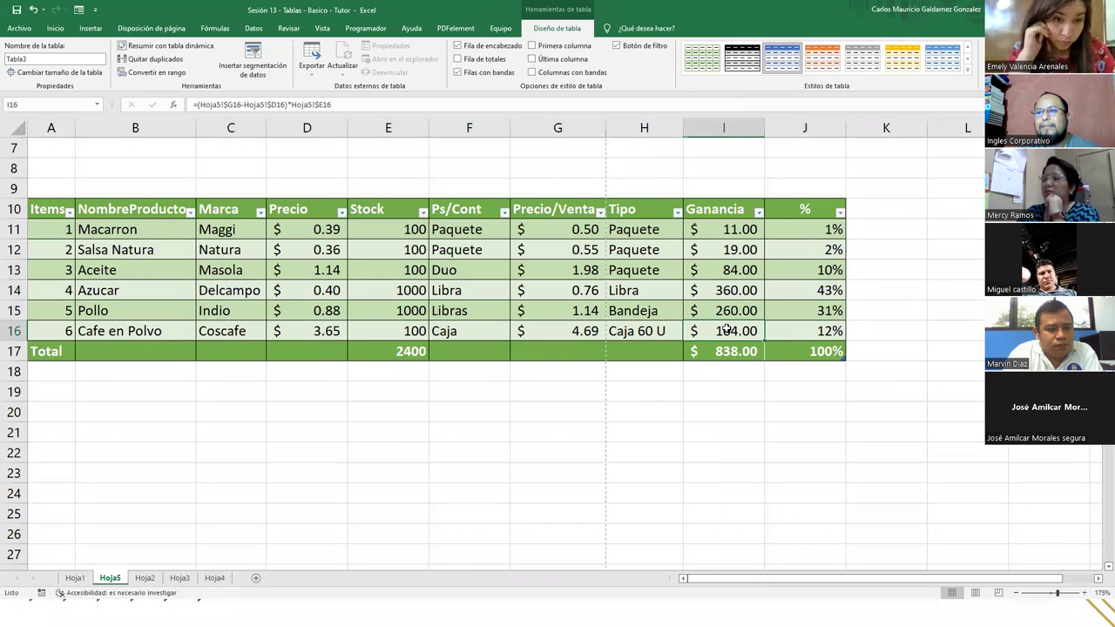
click(743, 350)
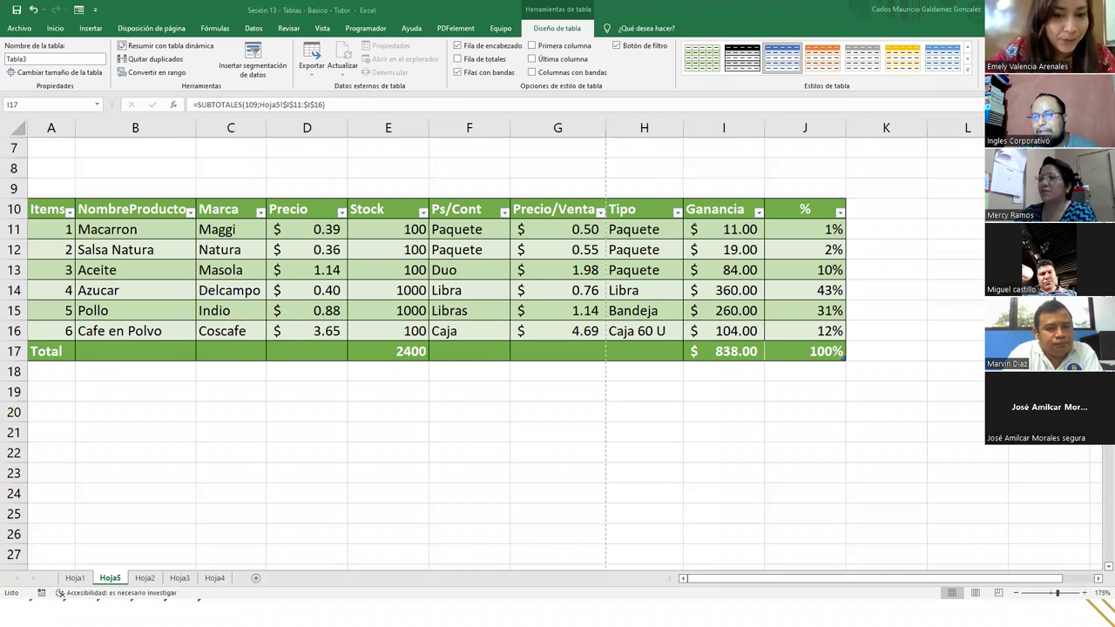
Step: Look over the client lists on Hoja1 and Hoja2 and the two registry lists on Hoja3
click(75, 580)
click(75, 579)
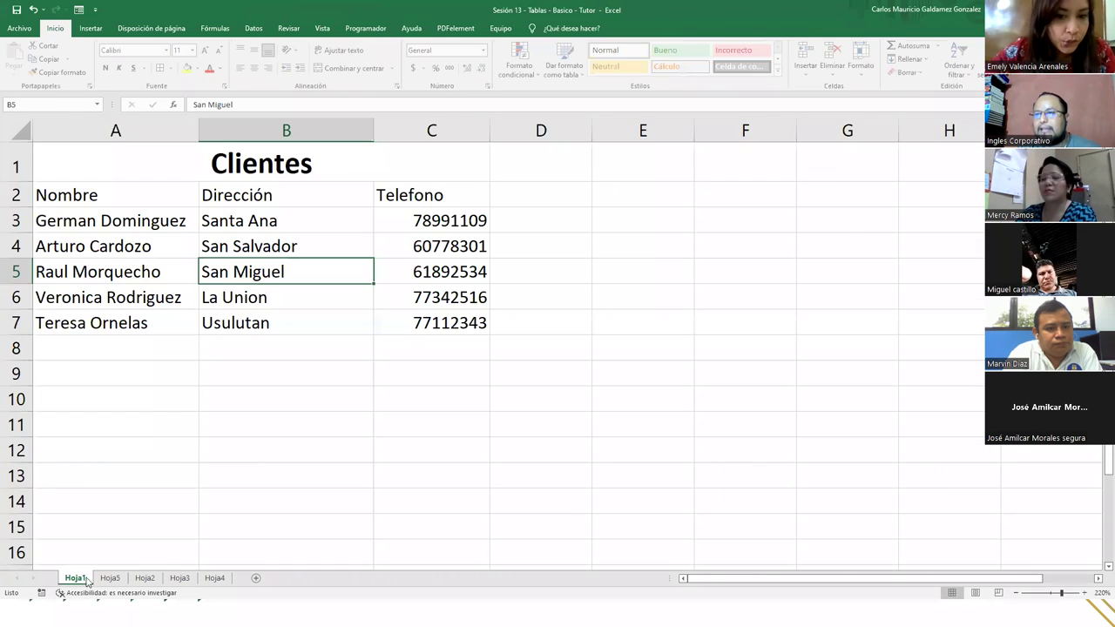
click(145, 578)
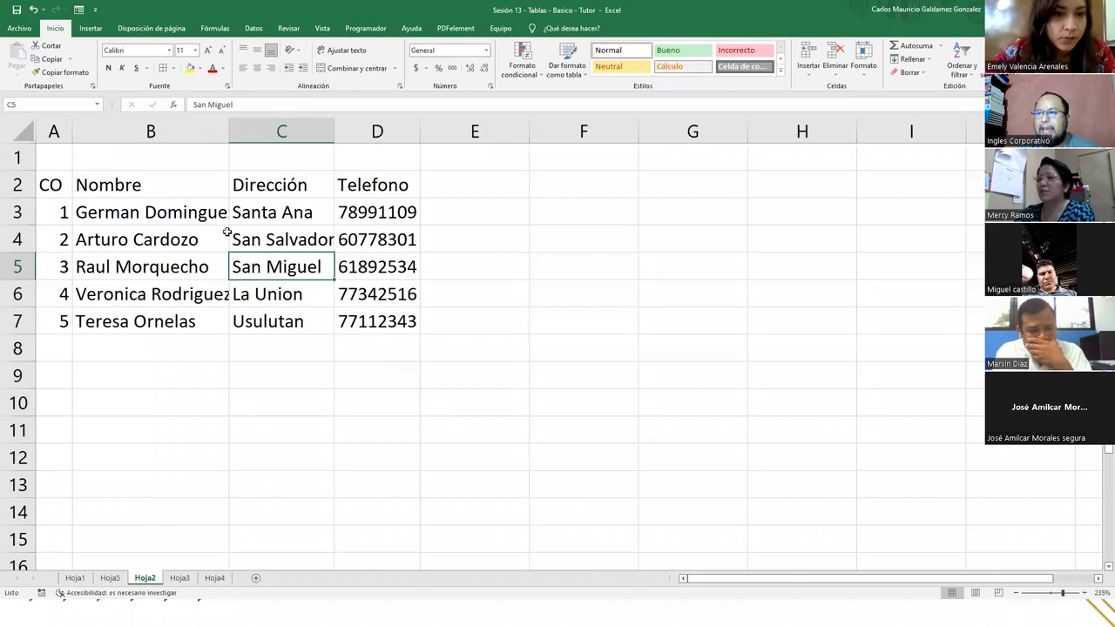
click(73, 579)
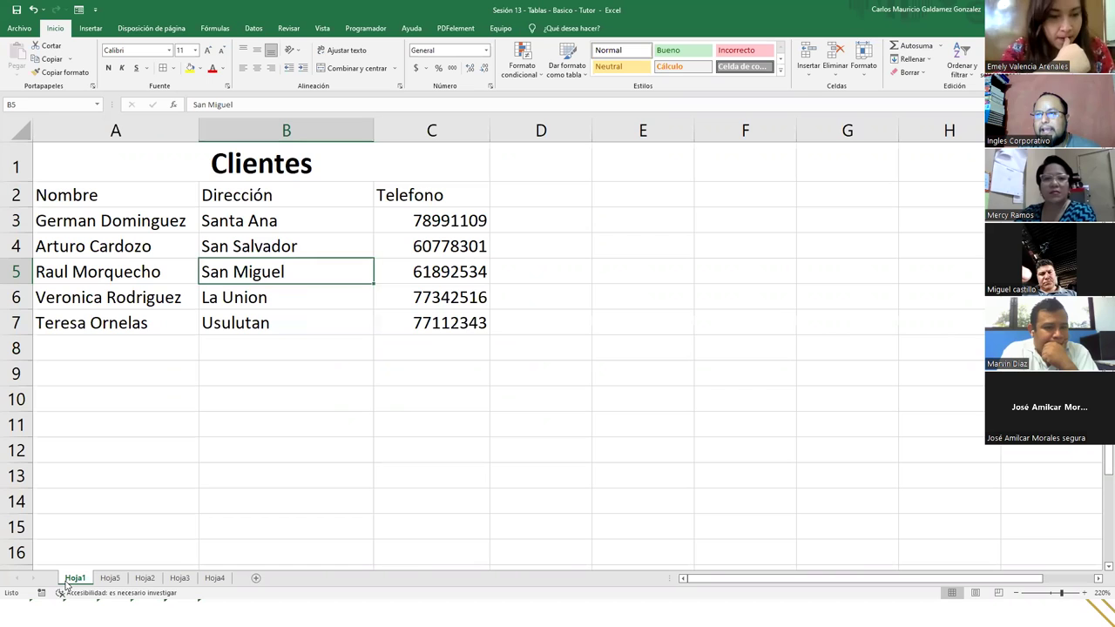
click(146, 579)
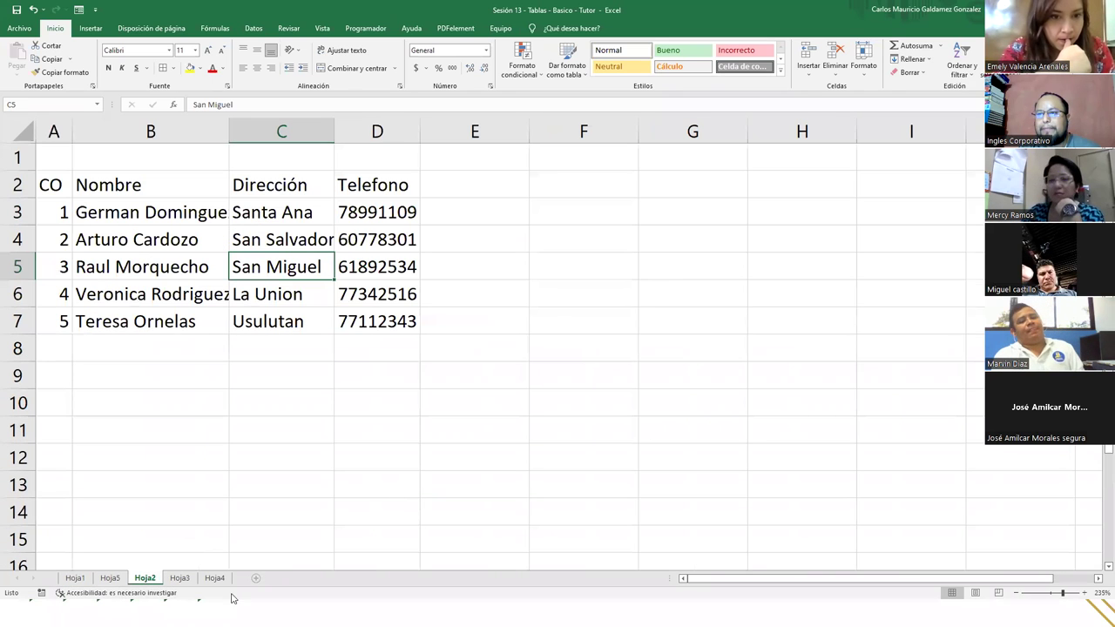
click(178, 579)
click(436, 257)
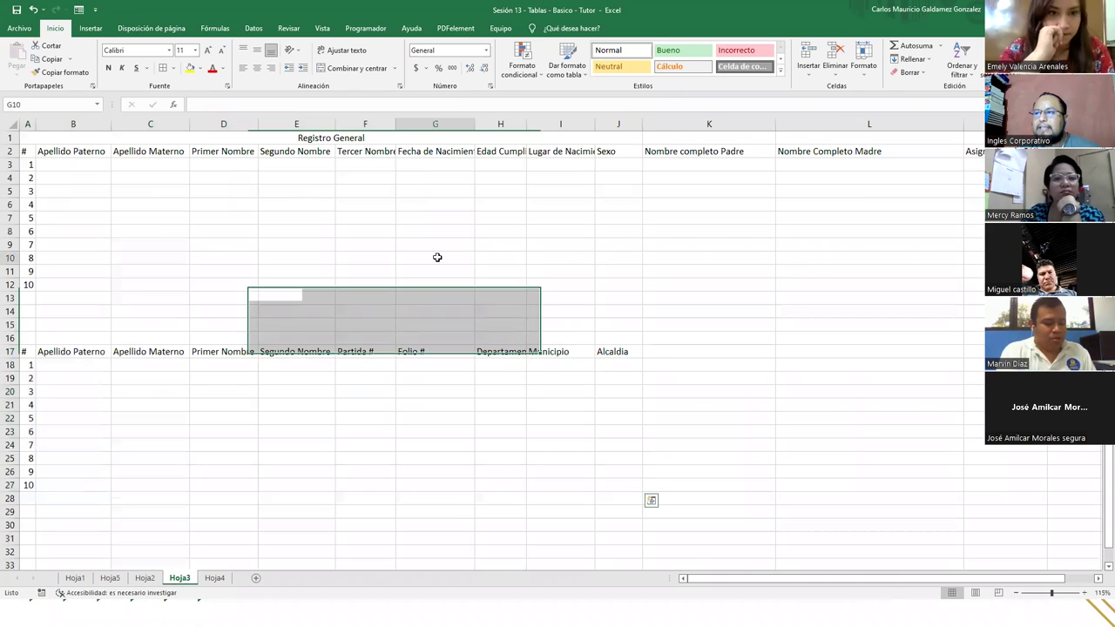
drag(26, 151, 982, 314)
click(365, 298)
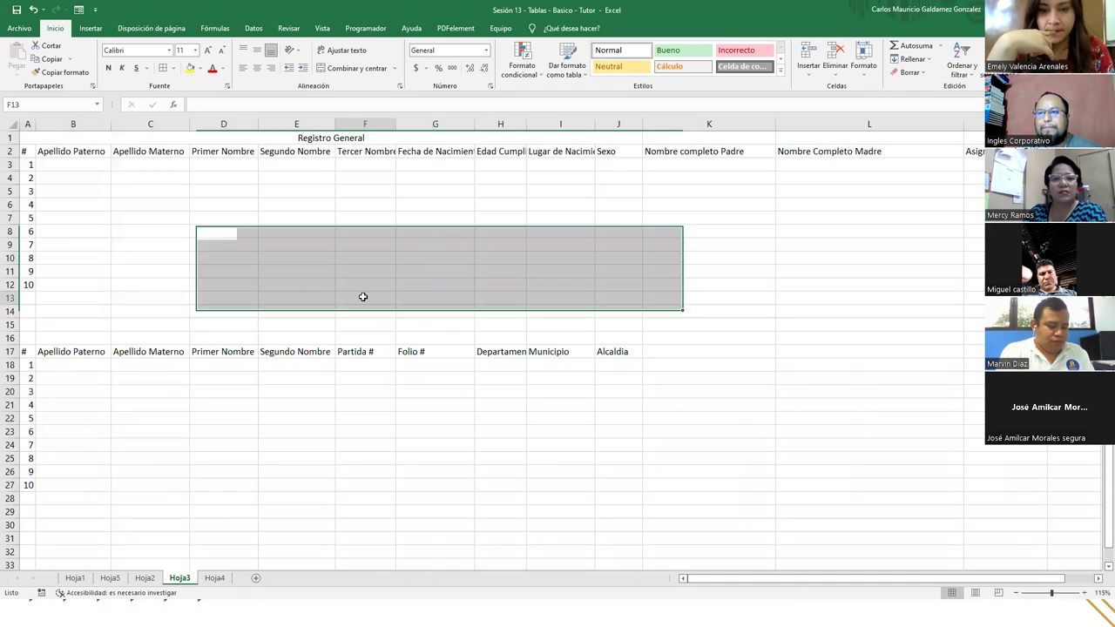
drag(29, 354, 611, 489)
Step: Review the Nomina de Pagos sheet on Hoja4, its sample formulas in column E and the first Pago H Extra formula
click(212, 579)
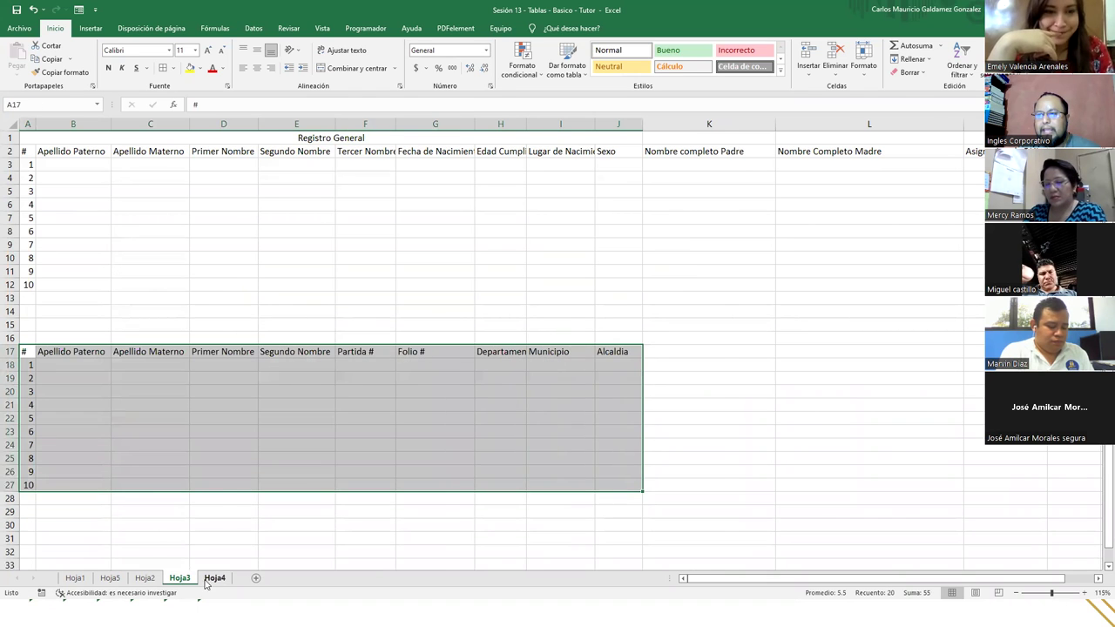
click(365, 383)
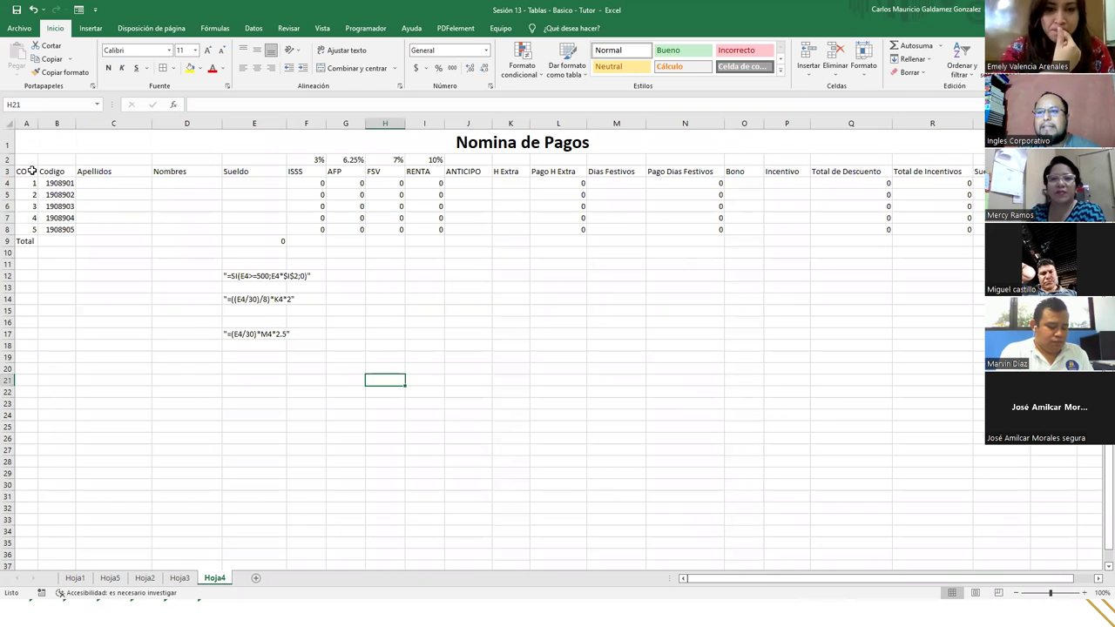
drag(22, 171, 976, 246)
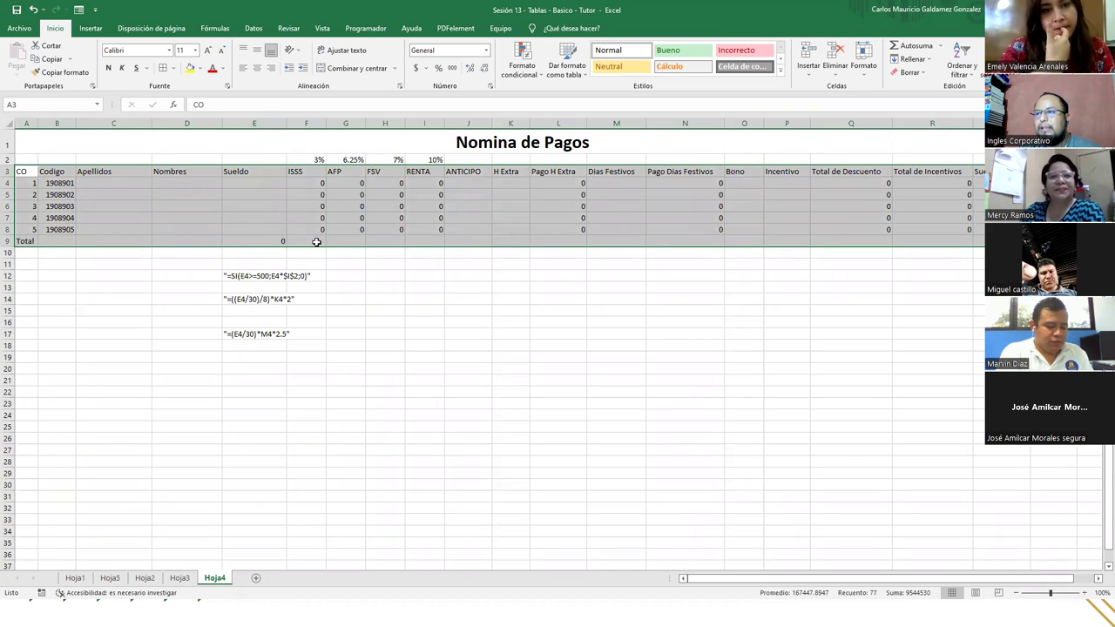
click(316, 242)
click(229, 277)
click(251, 299)
click(266, 324)
click(267, 334)
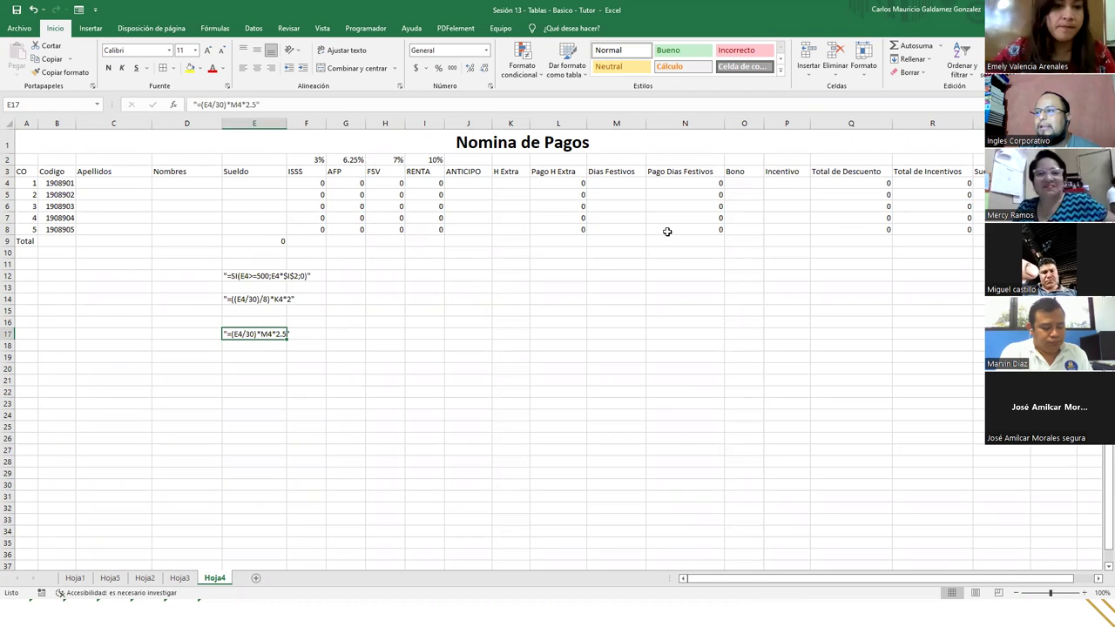
click(572, 183)
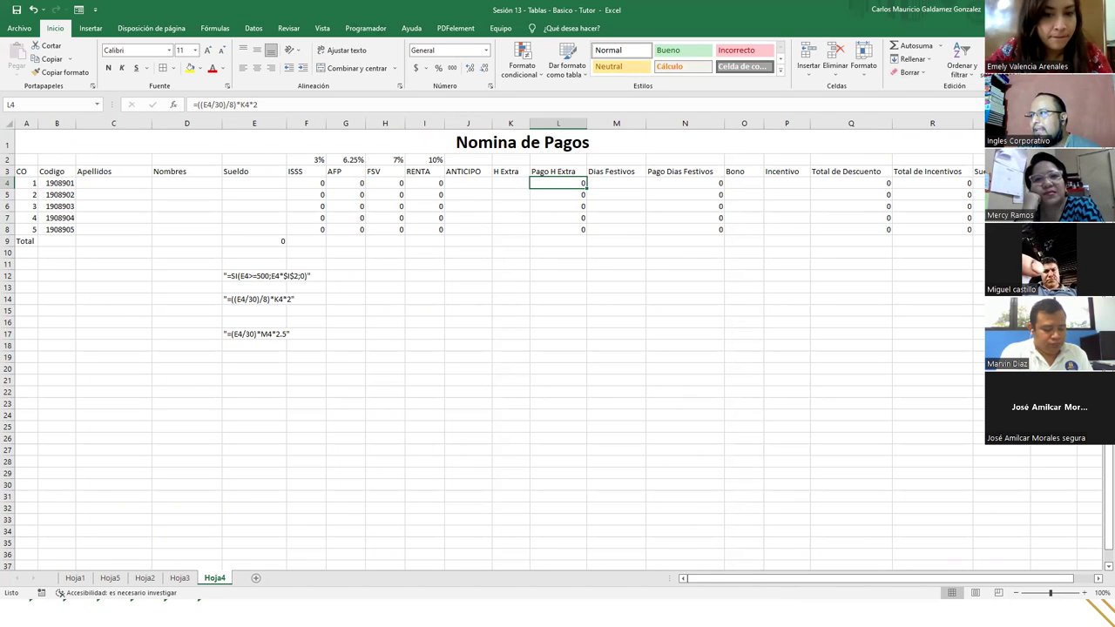
Step: Switch to the presentation slide about the benefits of tables in Excel
key(alt+F4)
click(556, 327)
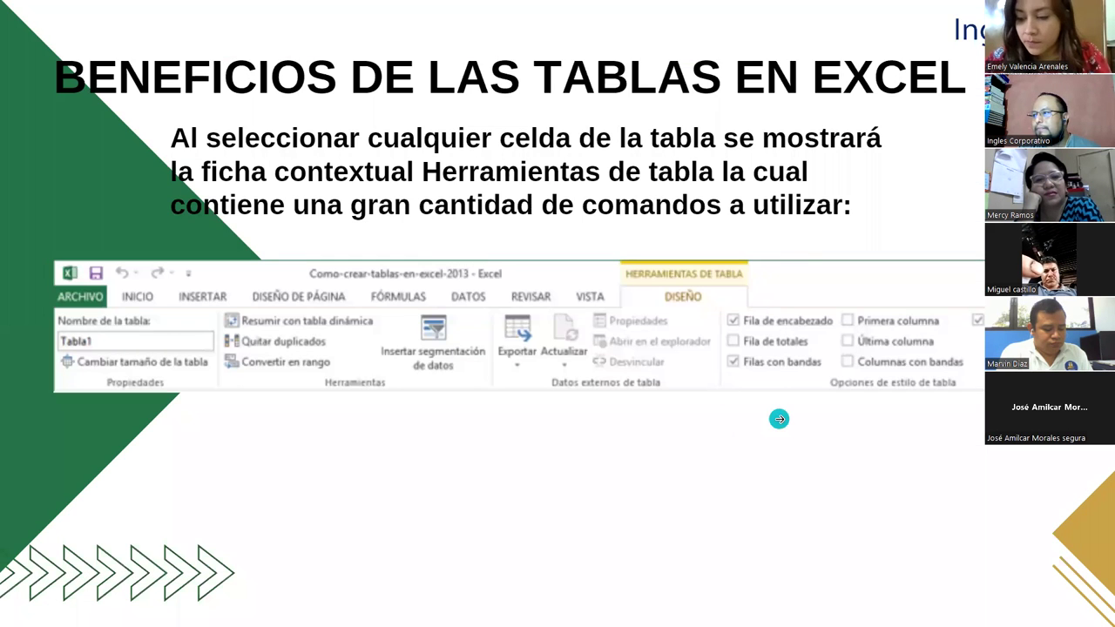